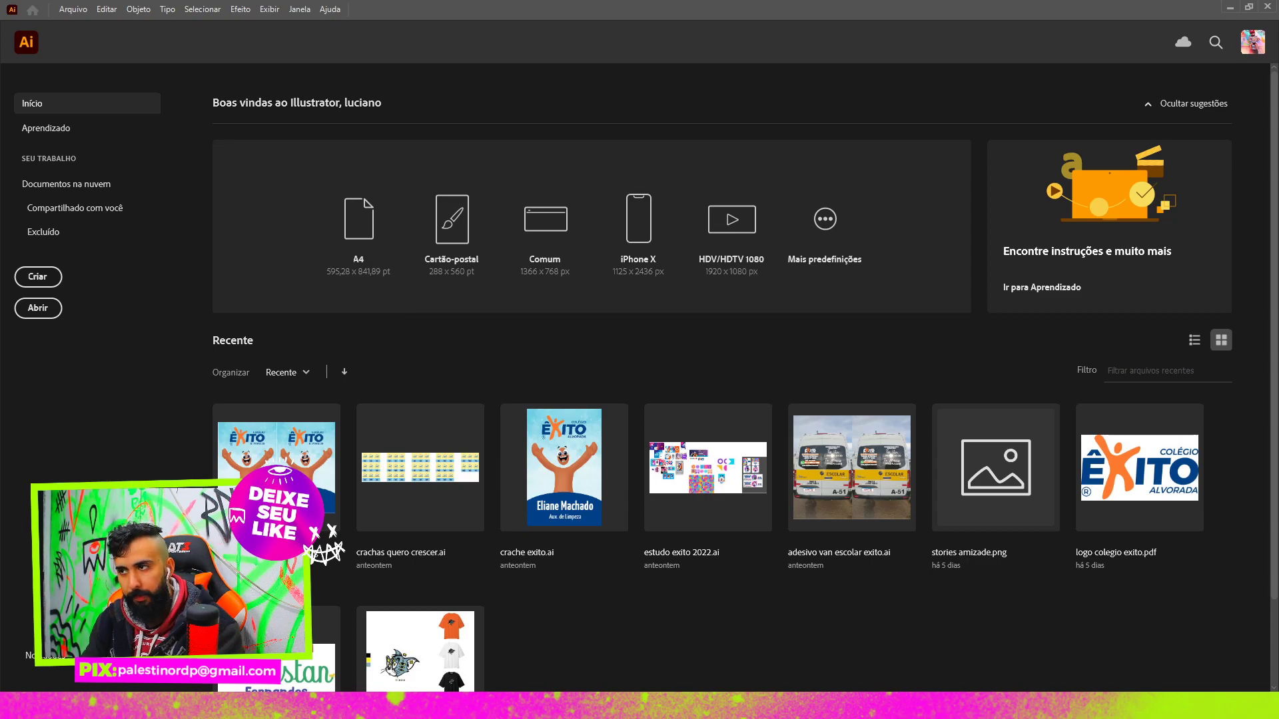
- Open the new-document settings and confirm millimetres as the measurement unit
key("ctrl+n")
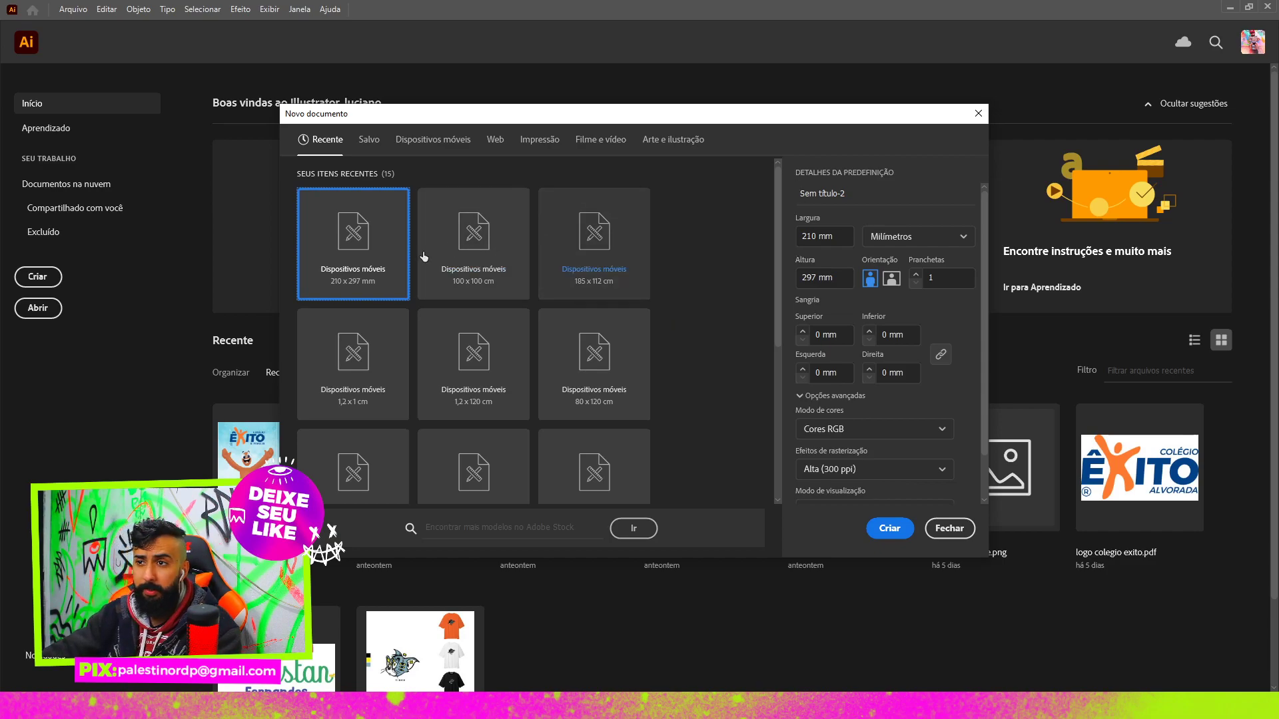
mouse_move(645, 121)
left_mouse_down()
mouse_move(537, 140)
mouse_move(595, 144)
left_mouse_up()
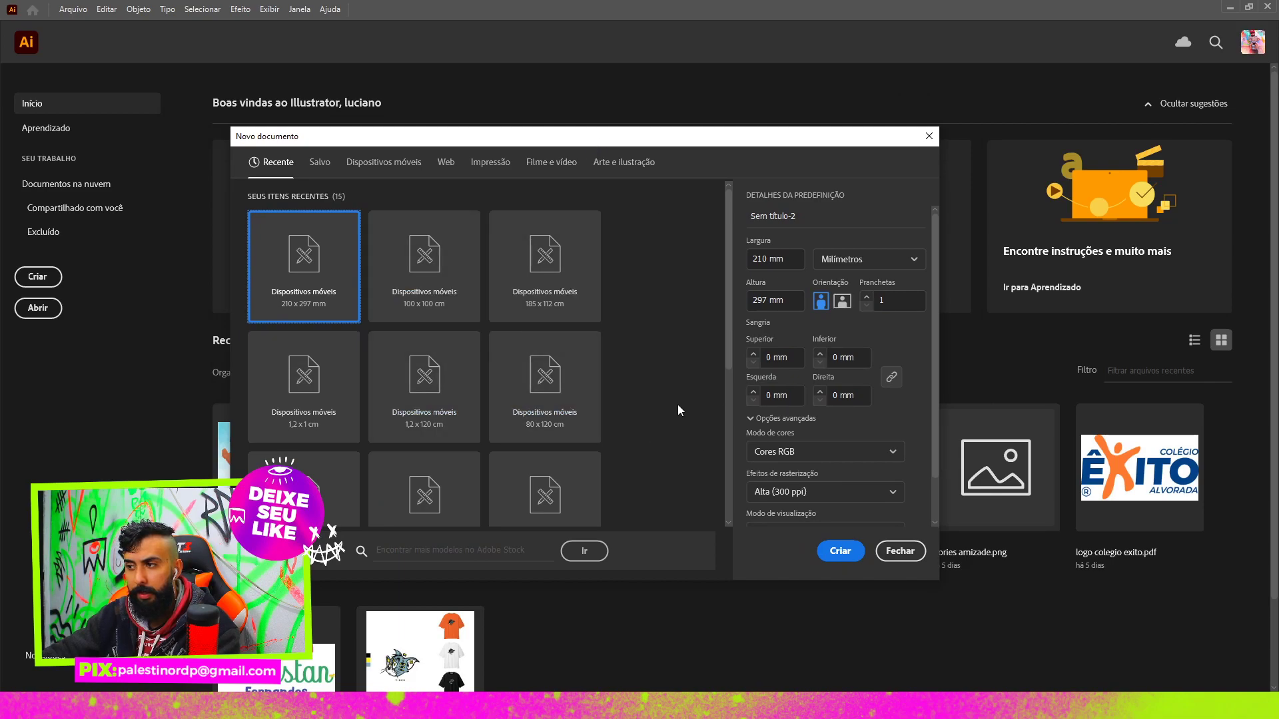
scroll(706, 338, "down", 2)
scroll(702, 341, "up", 2)
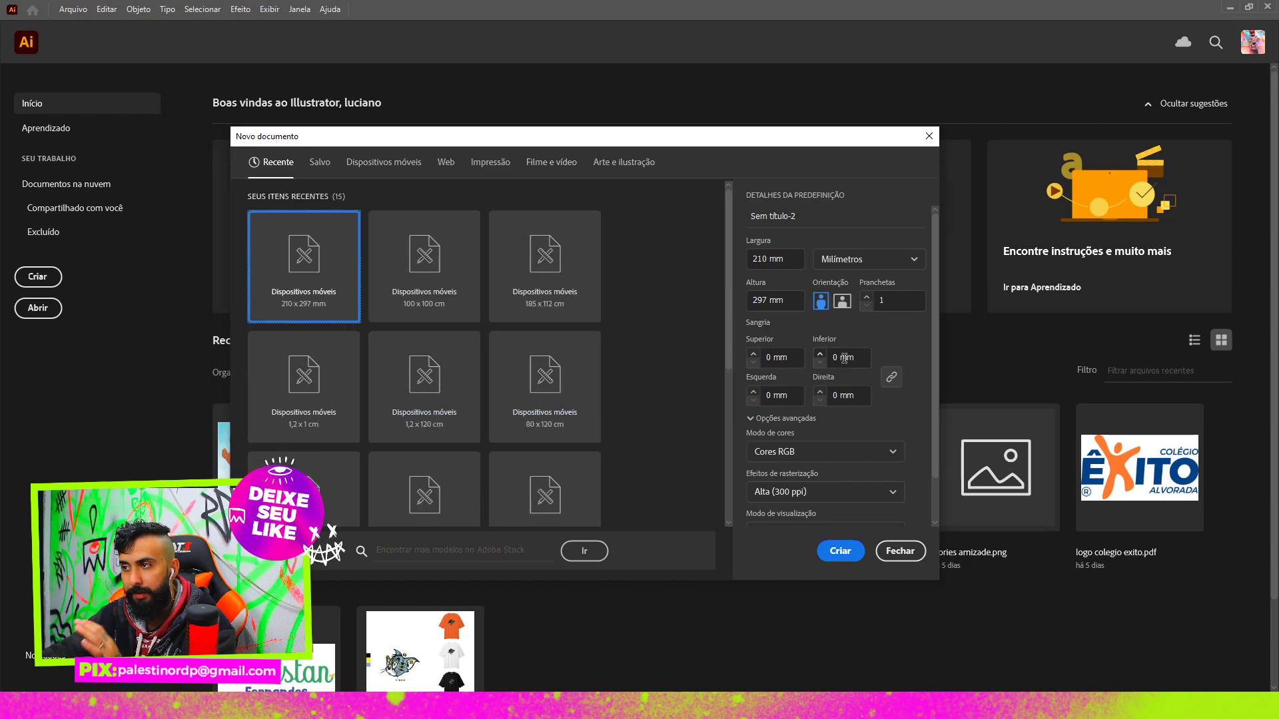
scroll(905, 423, "down", 2)
scroll(877, 409, "up", 2)
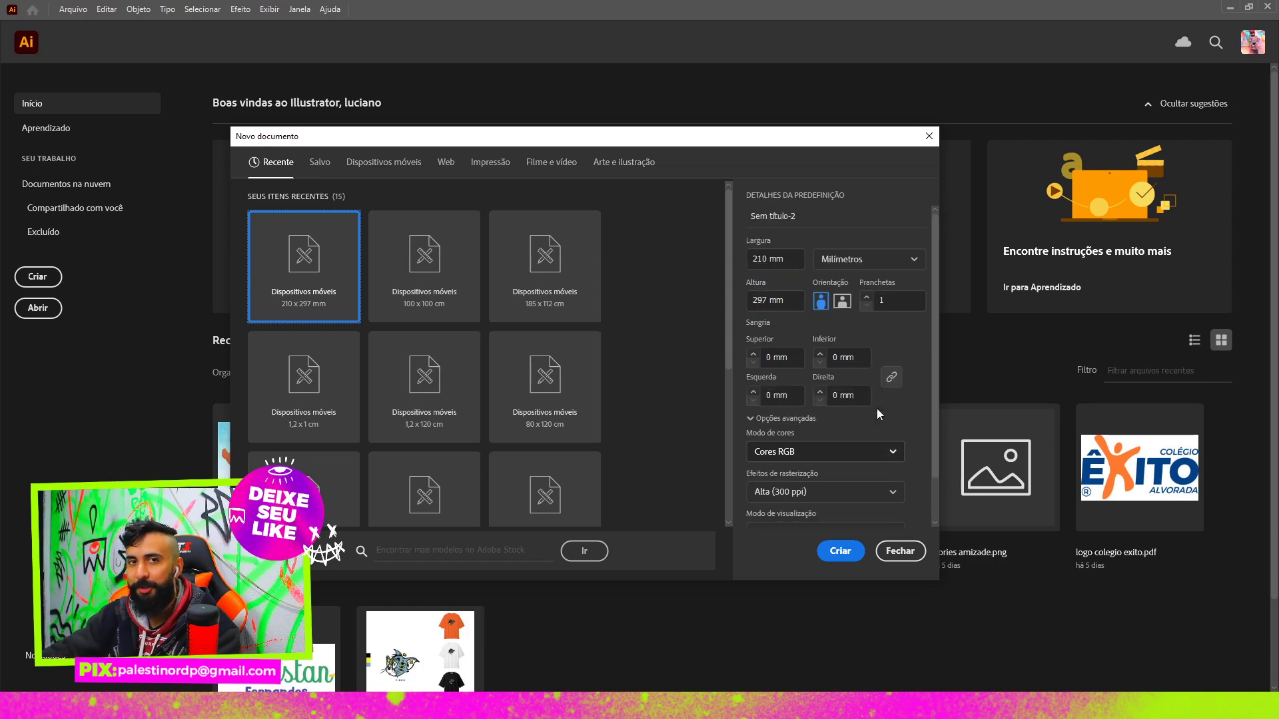
left_click_drag(709, 140, 744, 124)
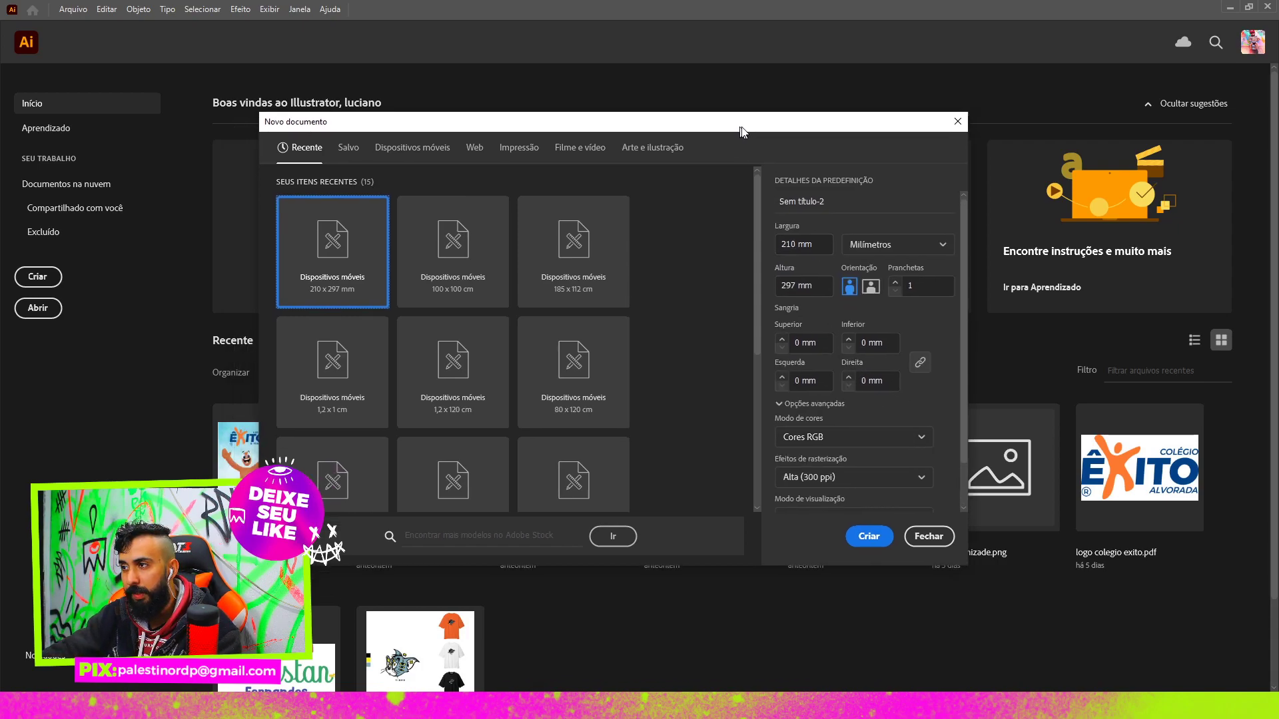
left_click(889, 253)
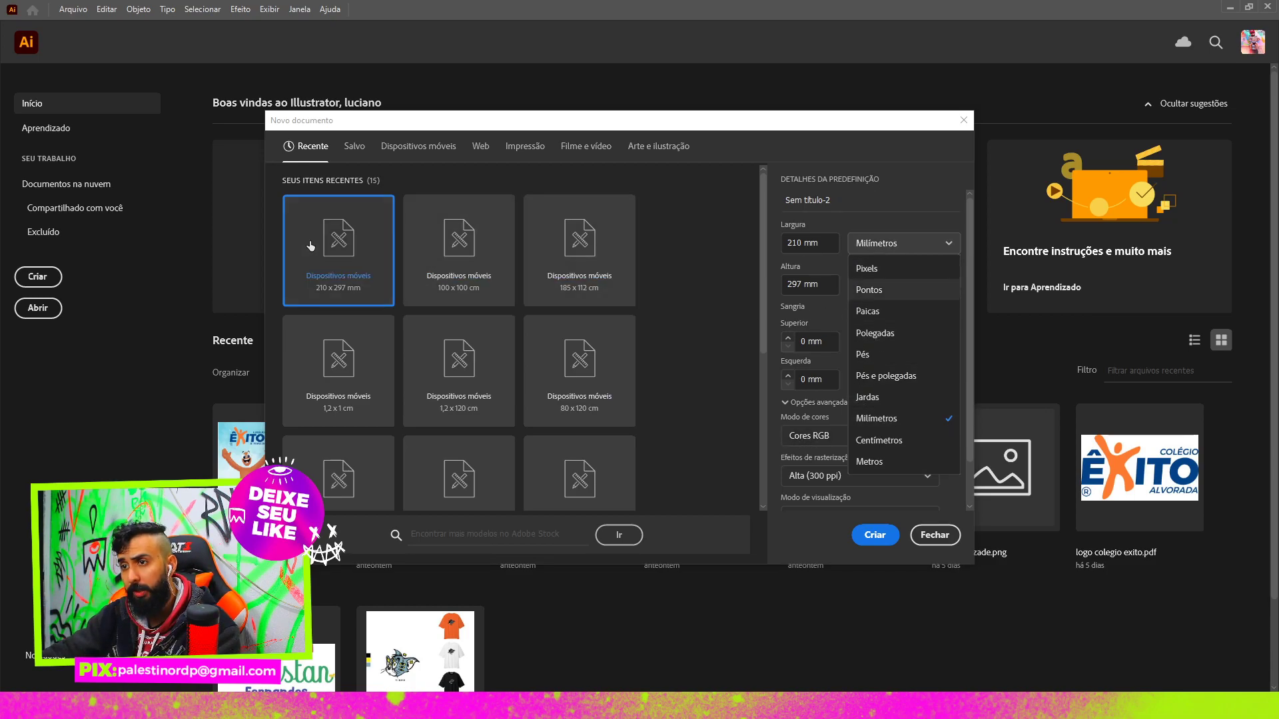
left_click(868, 251)
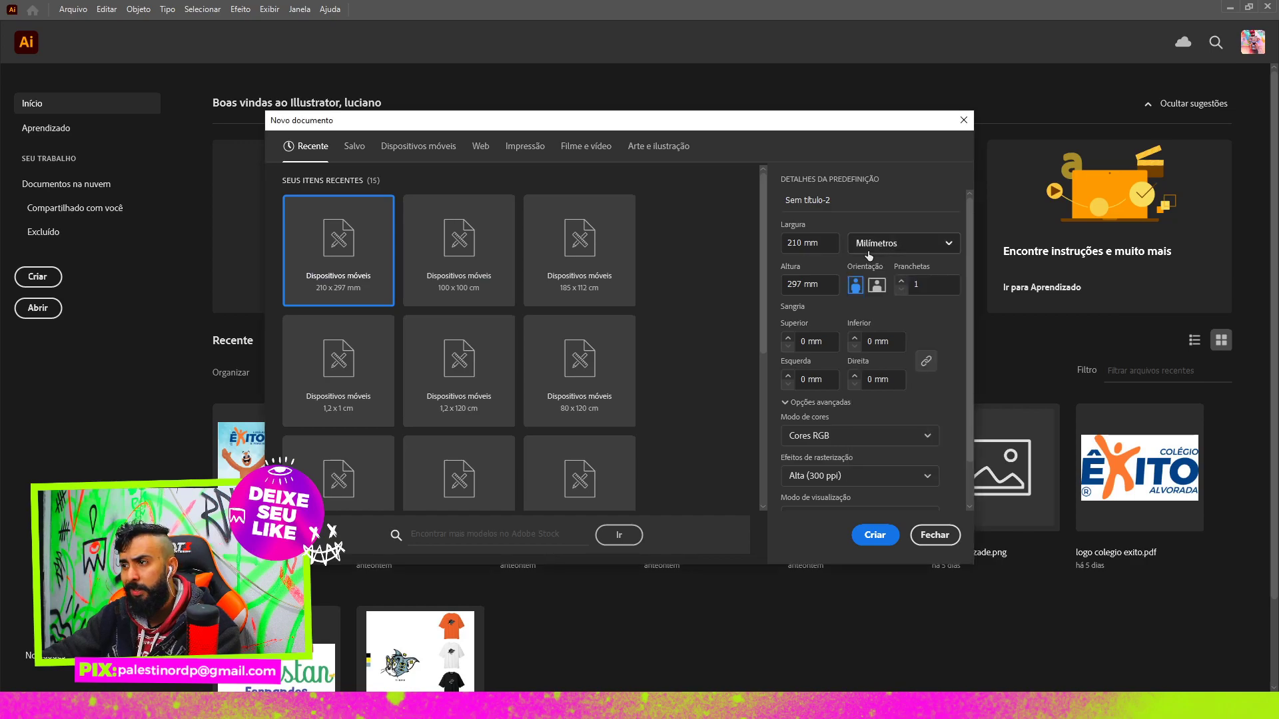
left_click(868, 253)
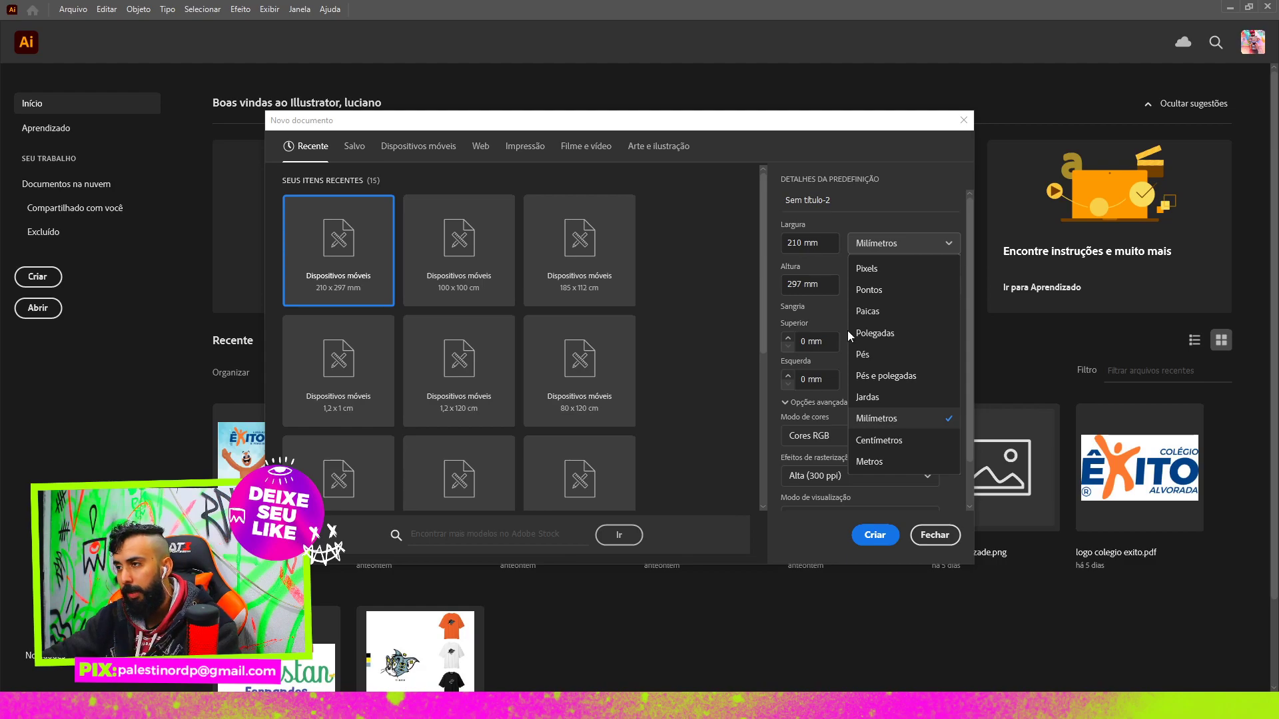
left_click(879, 244)
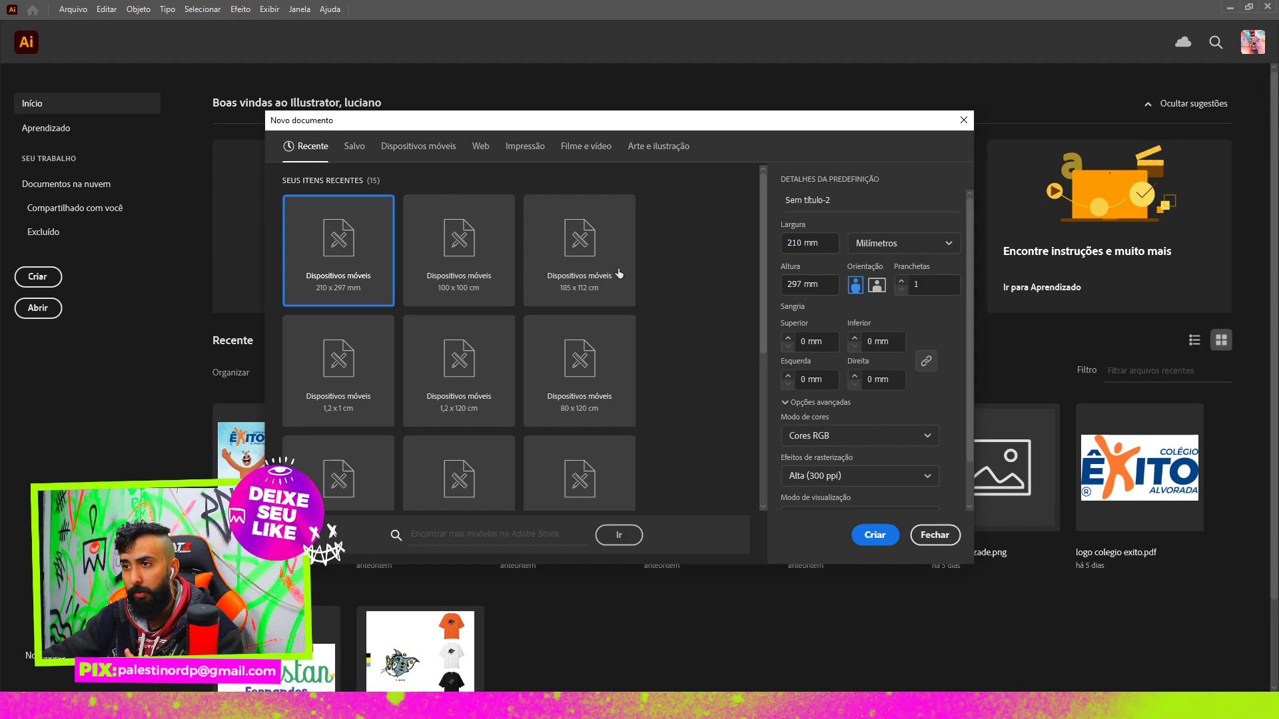
- Browse the Web, Film and Video, Mobile and Saved presets, then return to the Recent 210 × 297 mm preset
left_click(486, 148)
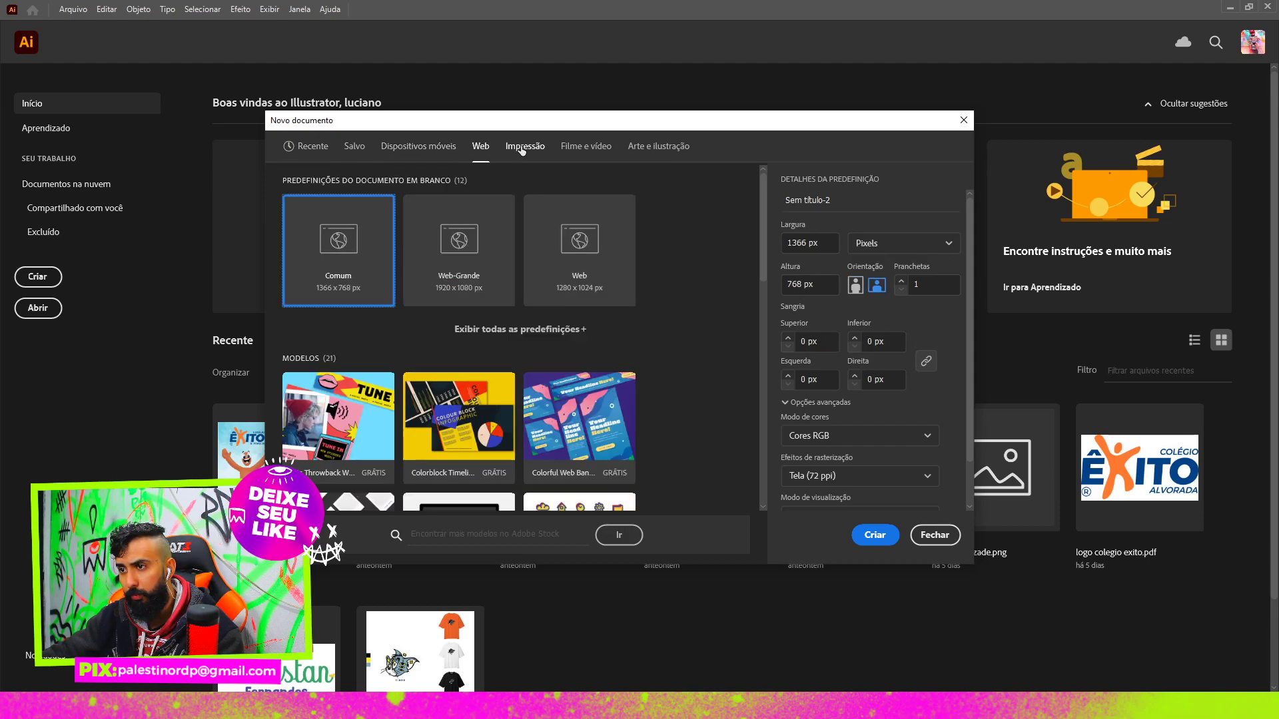
left_click(579, 147)
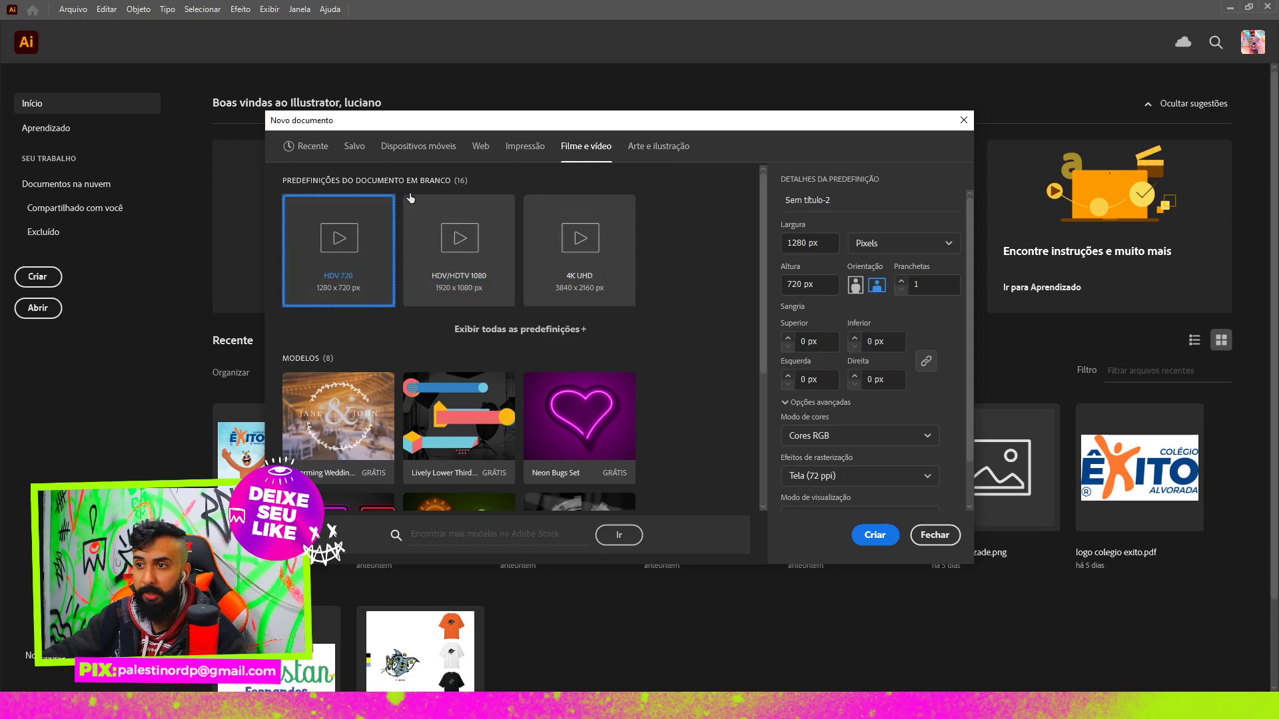
left_click(406, 151)
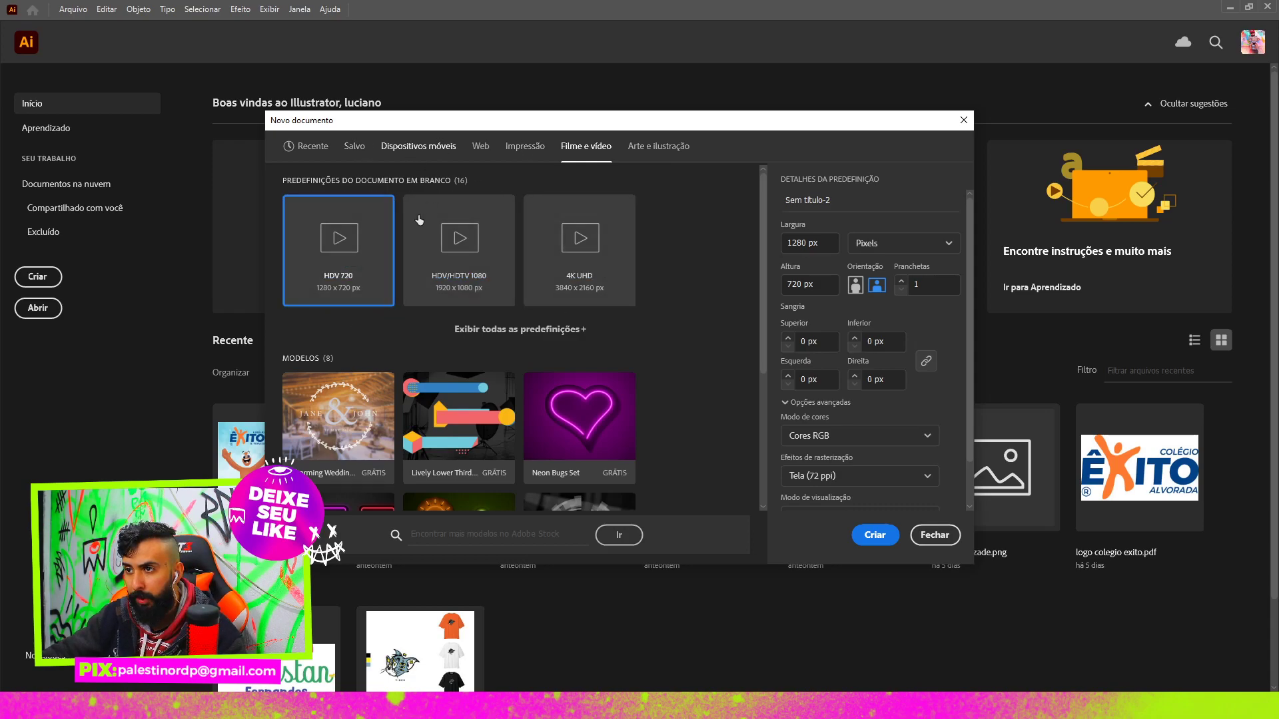
left_click(352, 148)
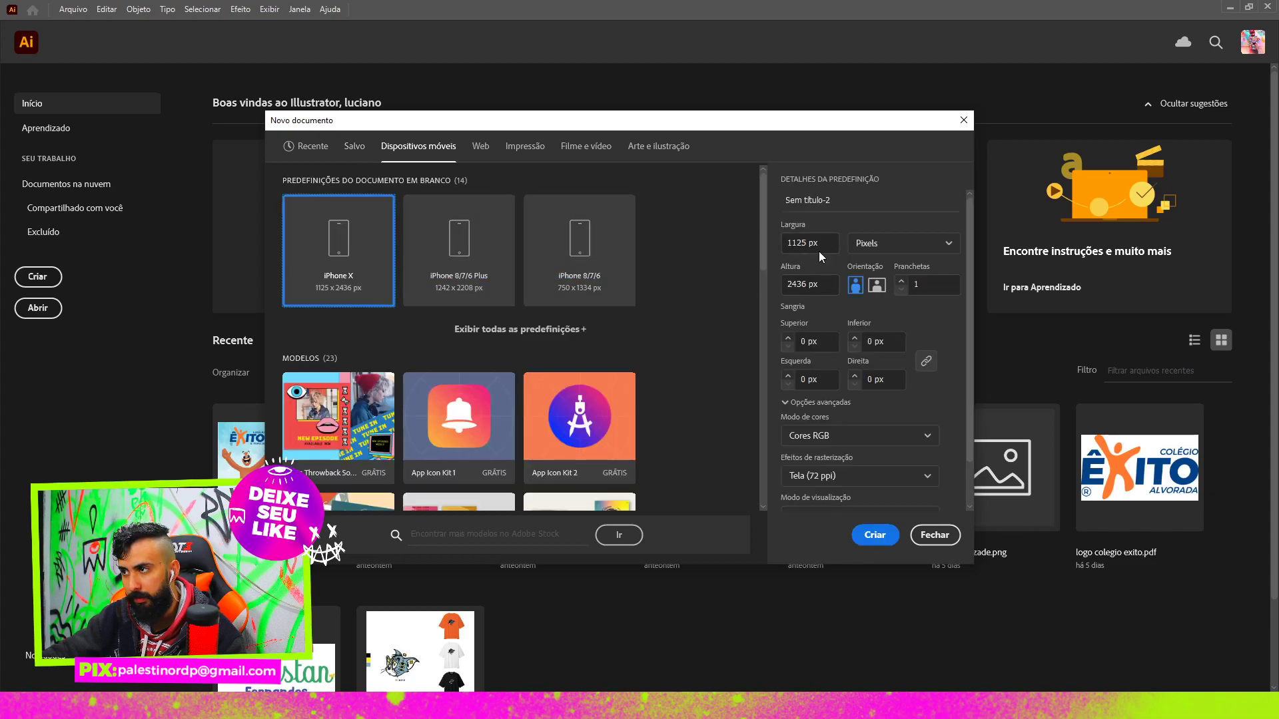
left_click(477, 149)
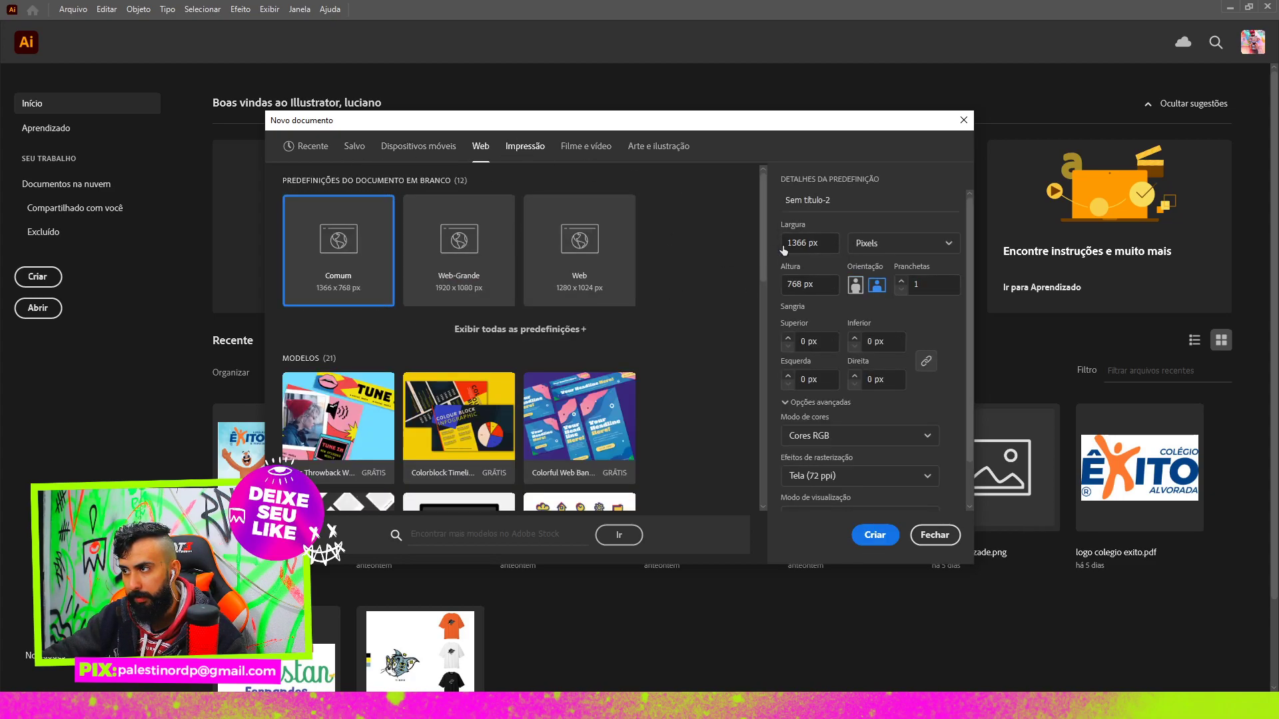
left_click(323, 150)
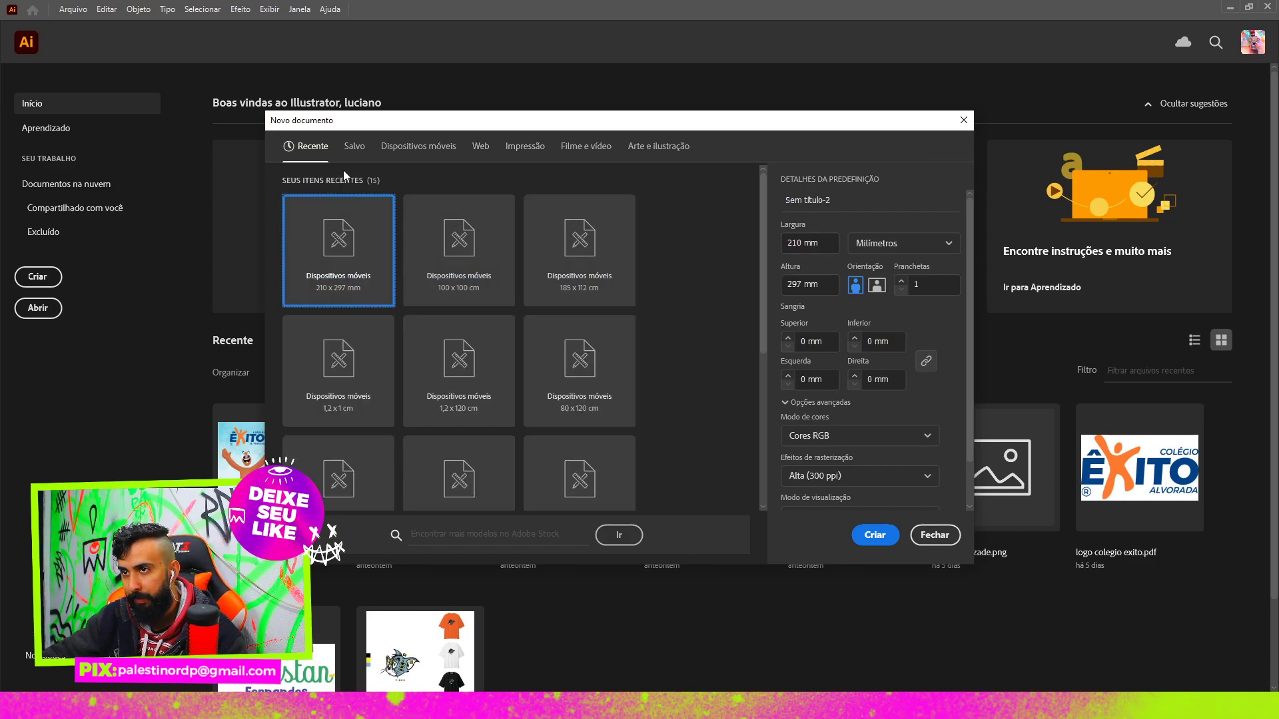
scroll(517, 361, "down", 2)
scroll(562, 367, "up", 2)
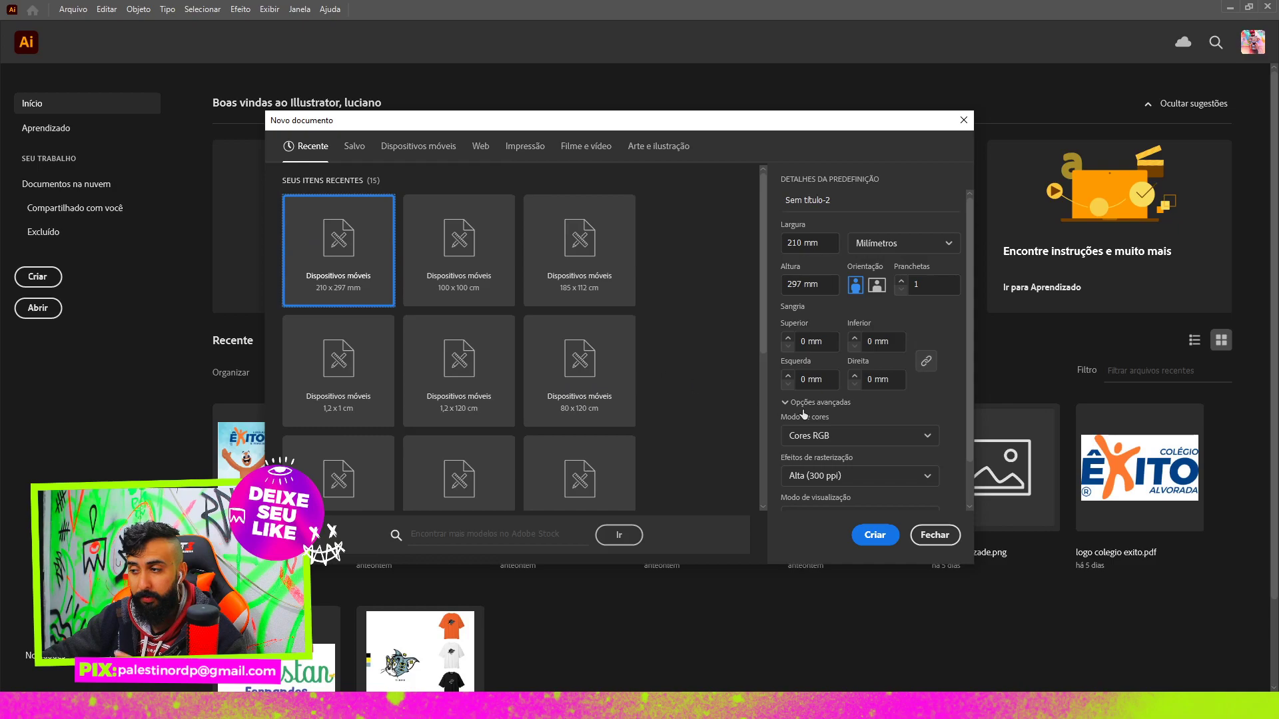
scroll(874, 432, "down", 2)
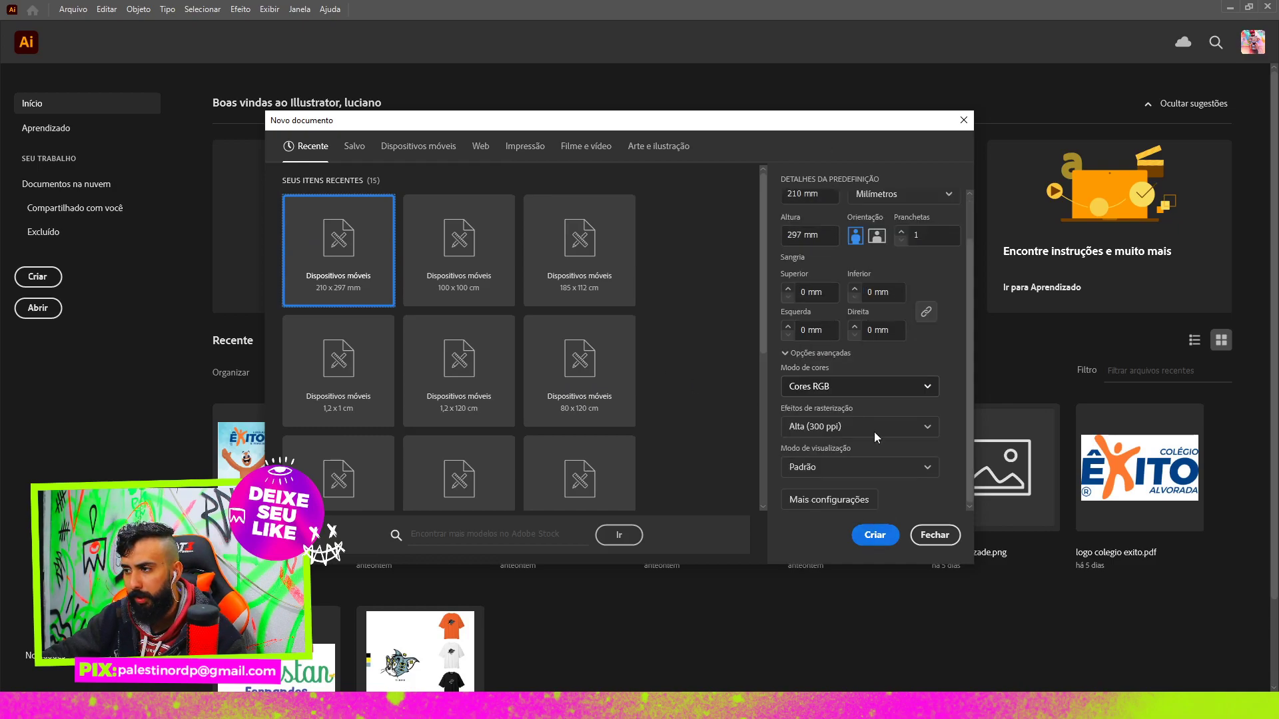
- Create the blank 210 × 297 mm document and try the Layout and Typography workspaces
left_click(877, 536)
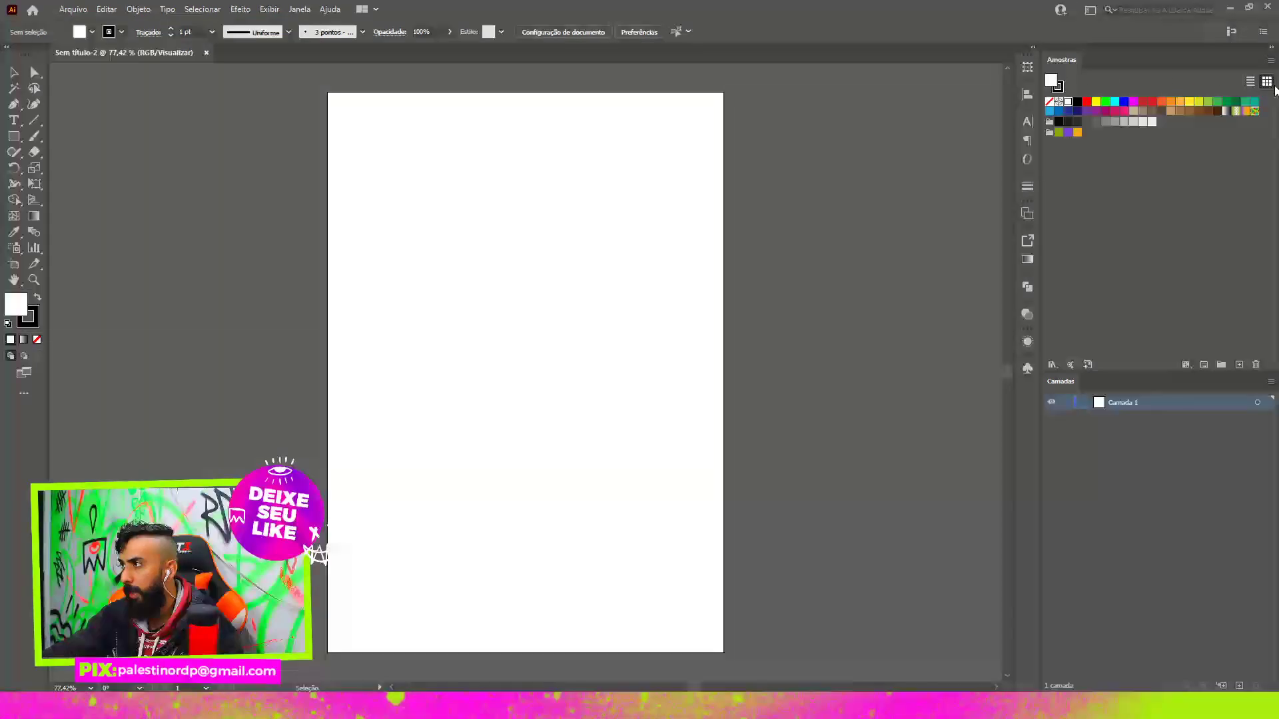
left_click(329, 8)
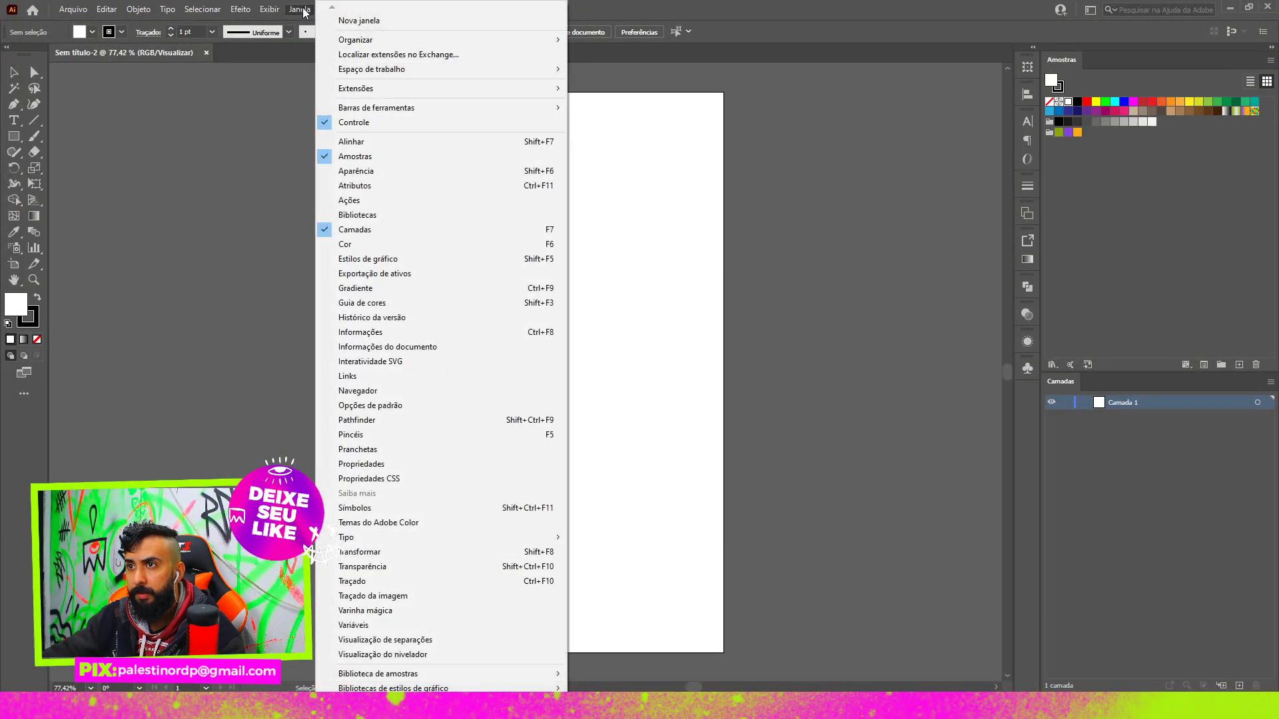
mouse_move(371, 69)
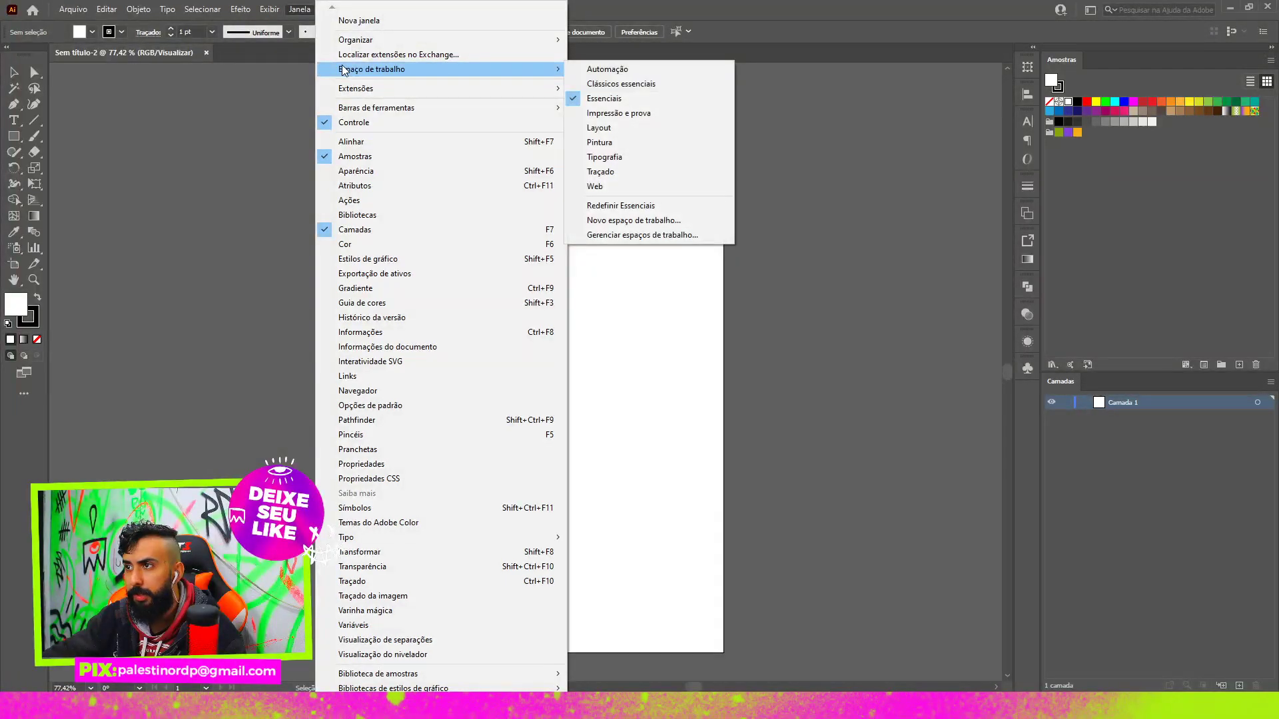
left_click(645, 127)
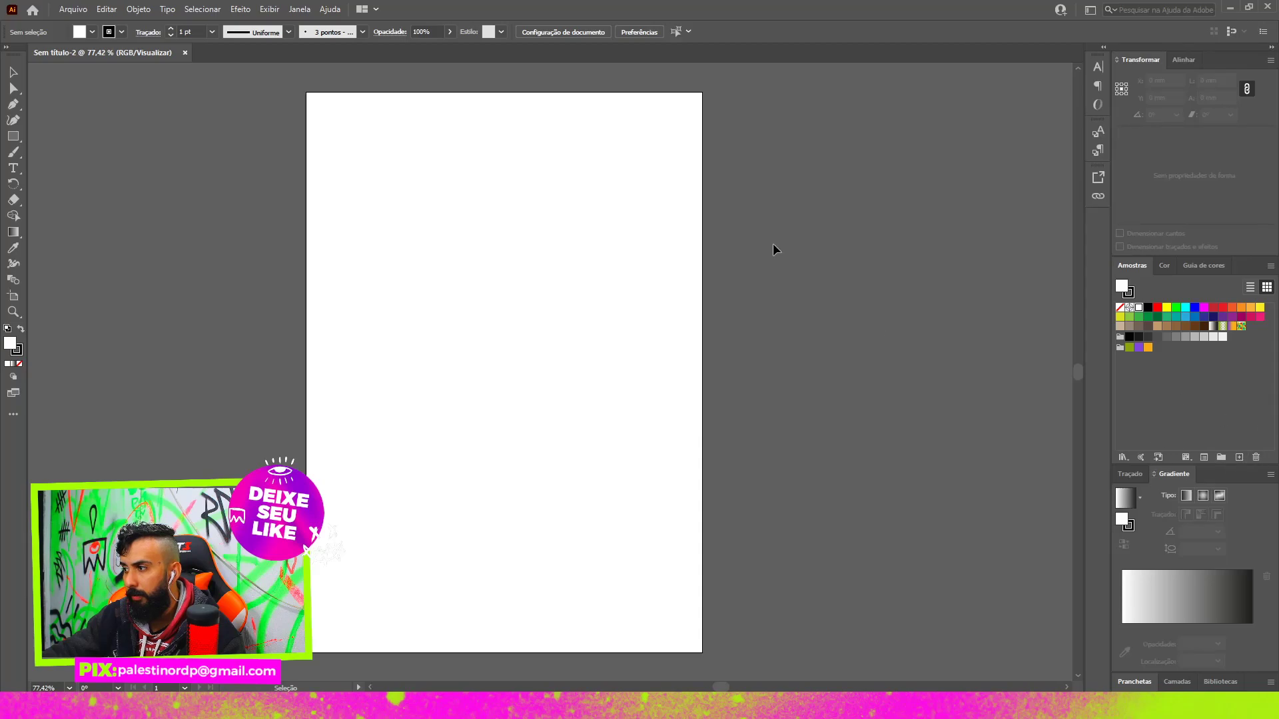
left_click(287, 8)
mouse_move(371, 70)
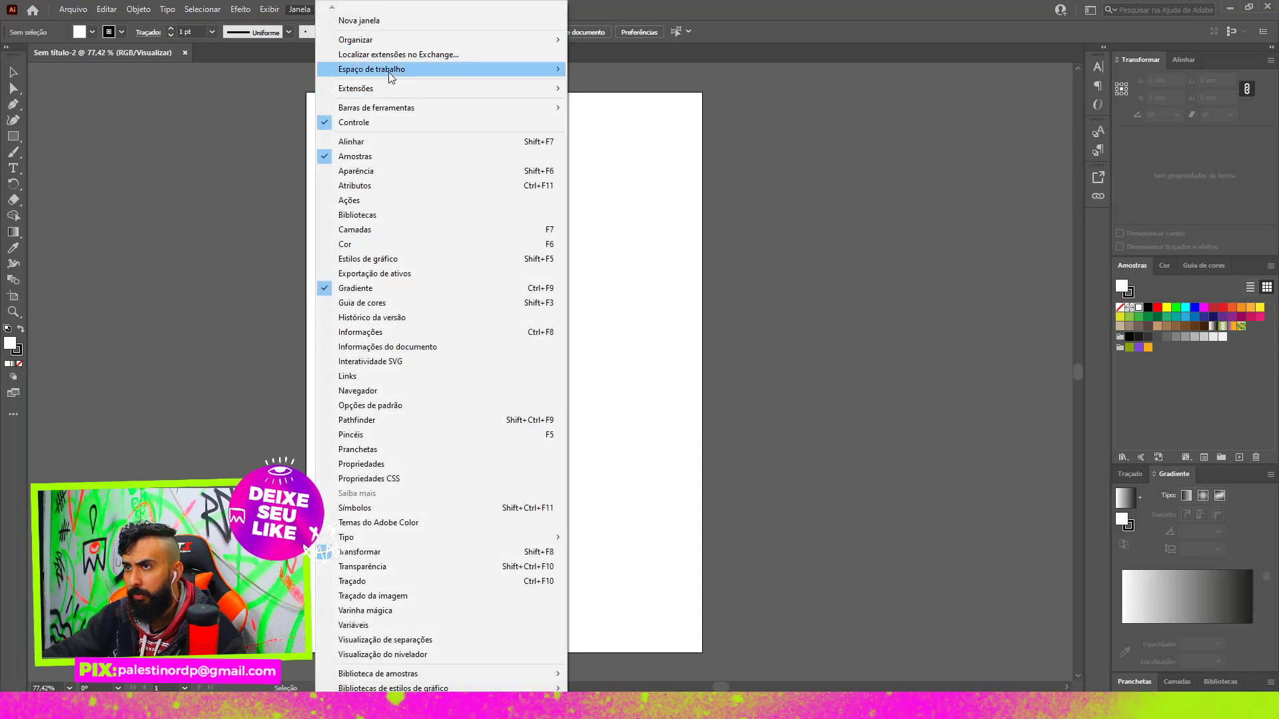
left_click(639, 158)
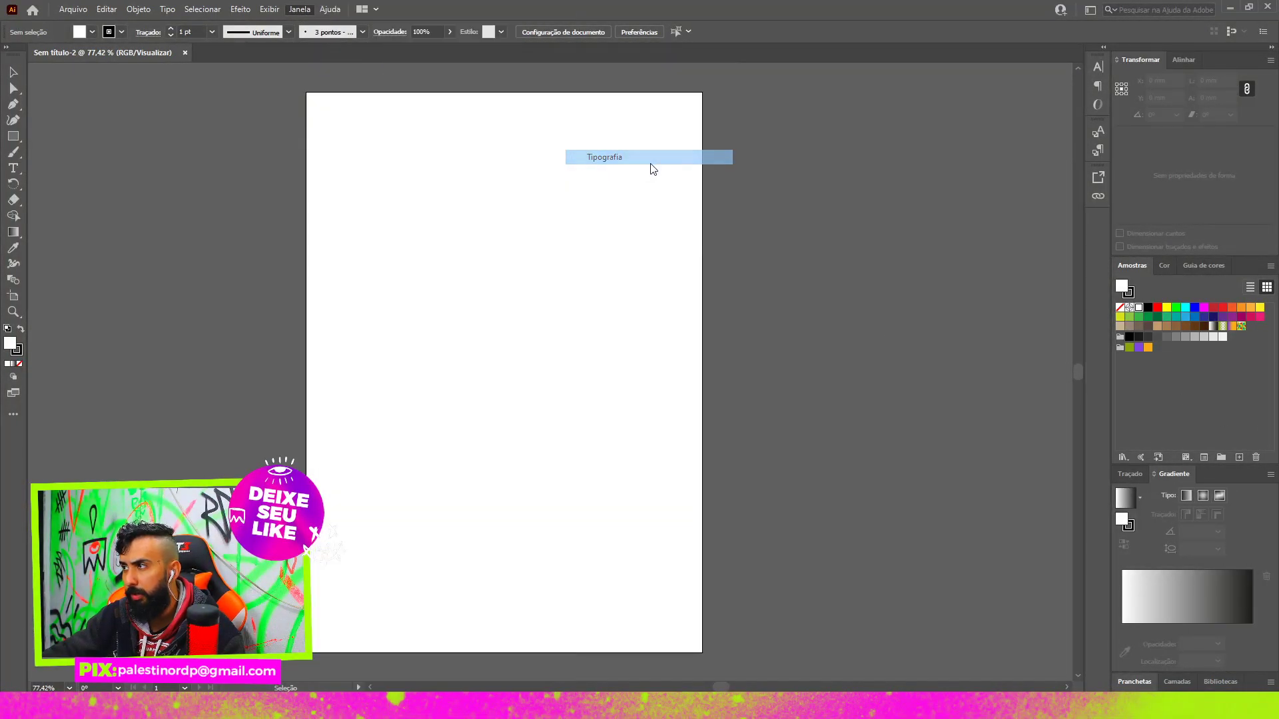
- Switch back to Essentials, then settle on the Painting workspace
left_click(299, 8)
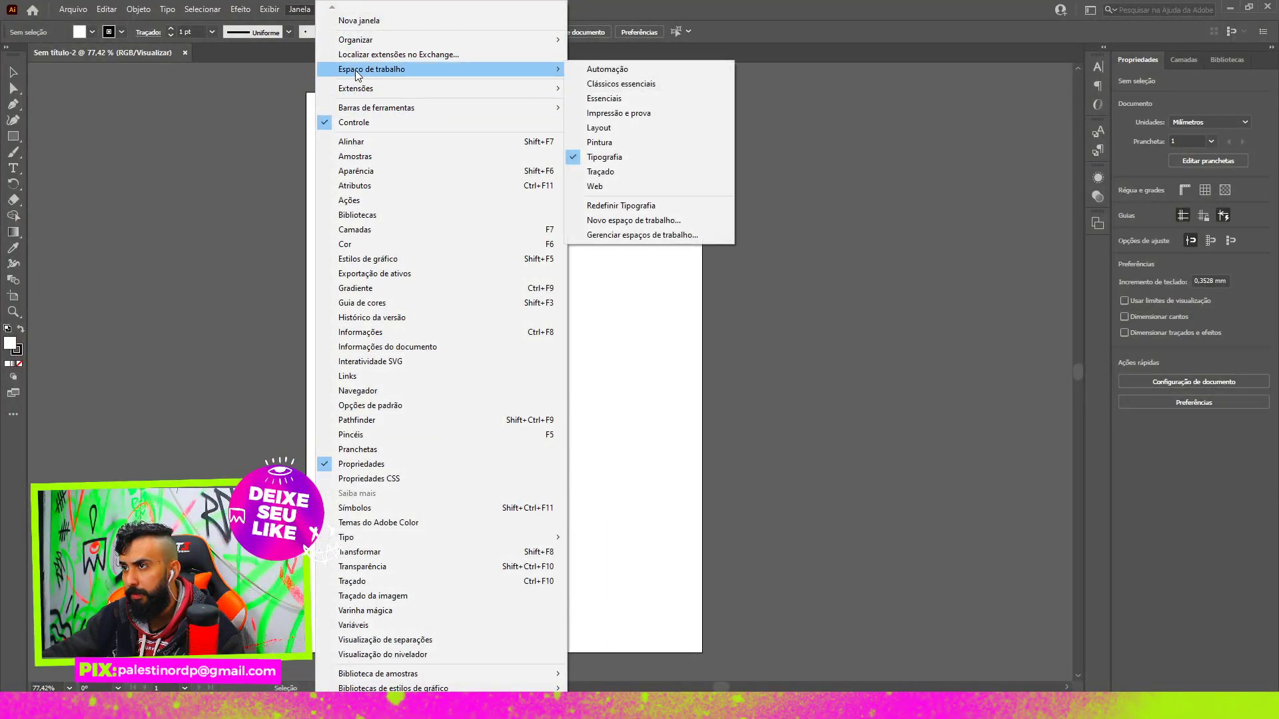
mouse_move(370, 69)
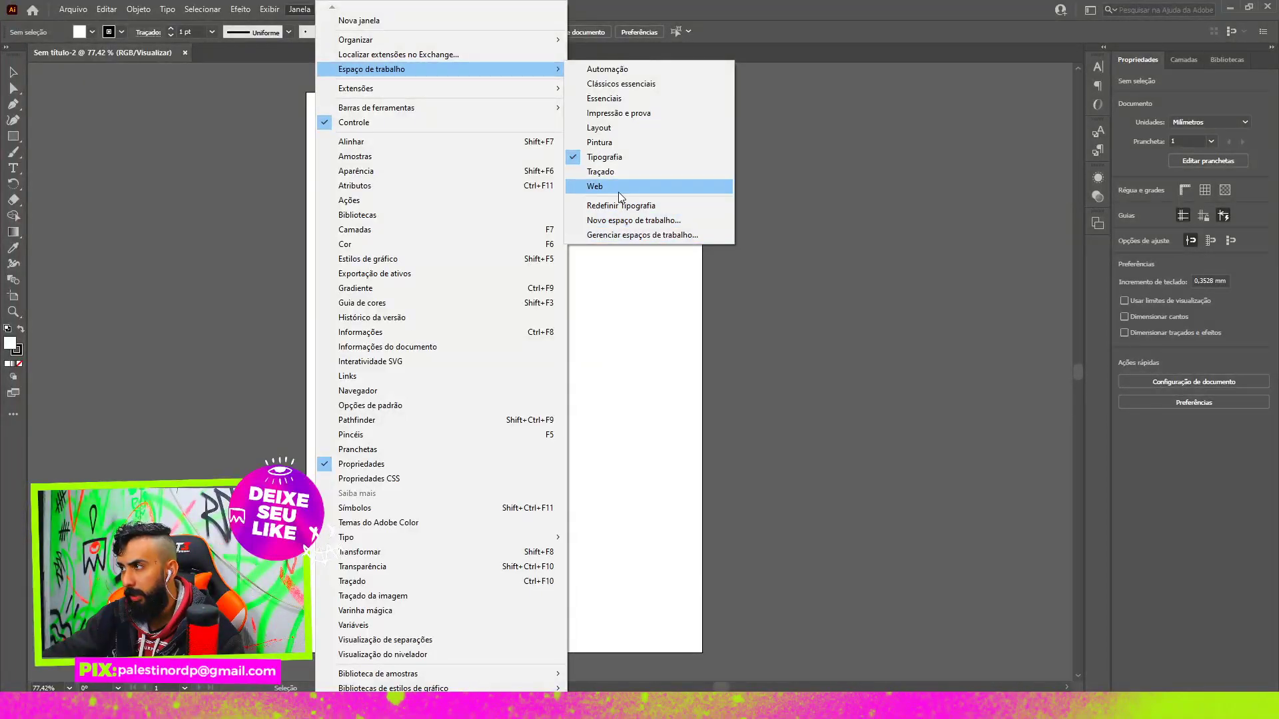
left_click(633, 100)
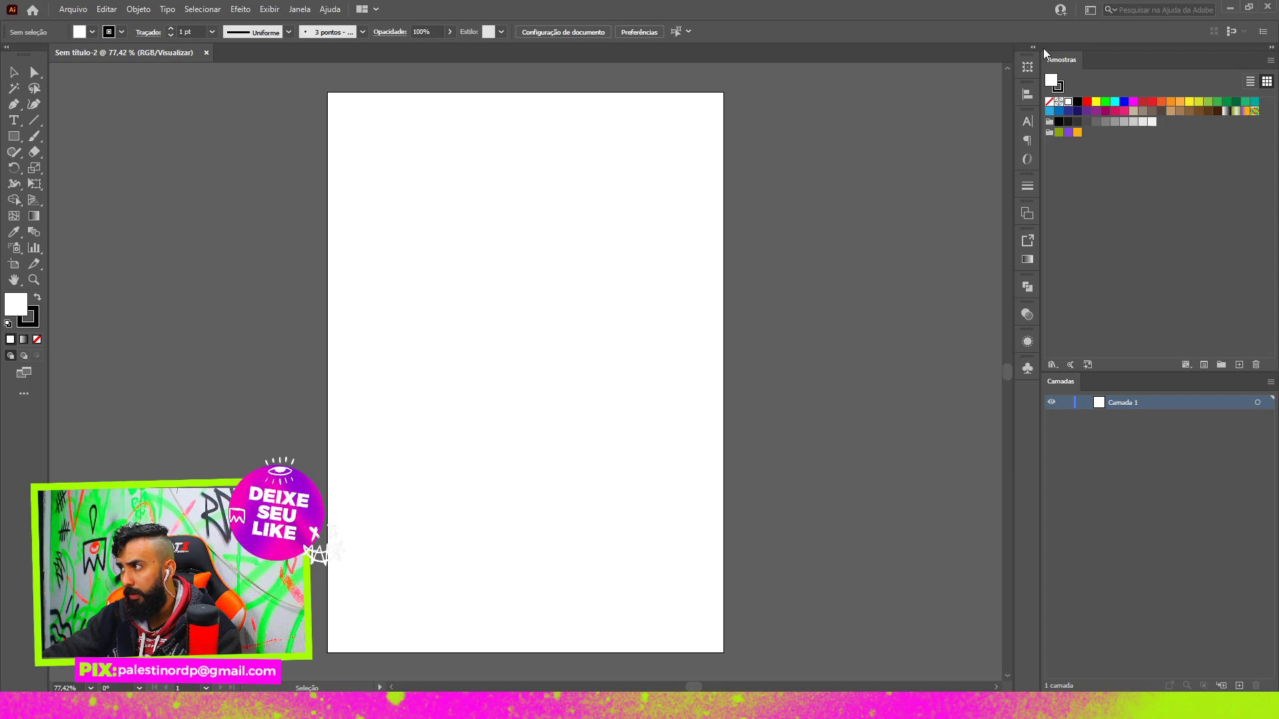
left_click(301, 8)
mouse_move(370, 70)
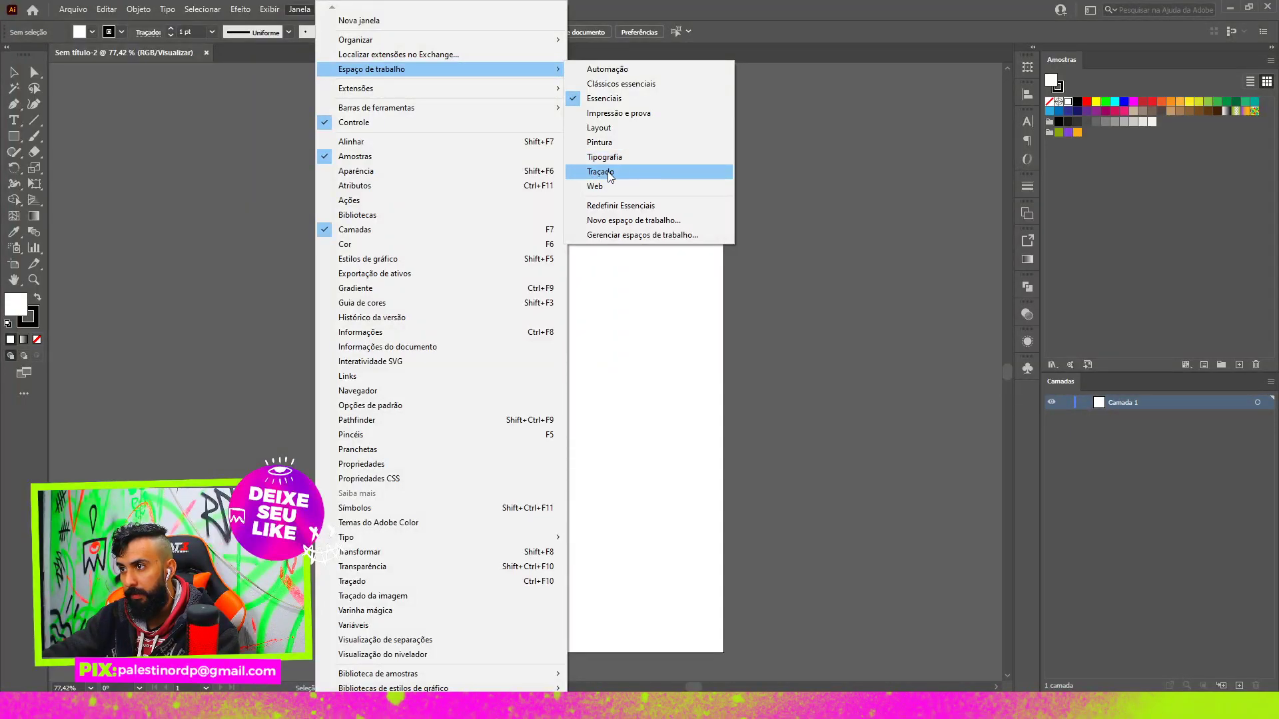
left_click(598, 142)
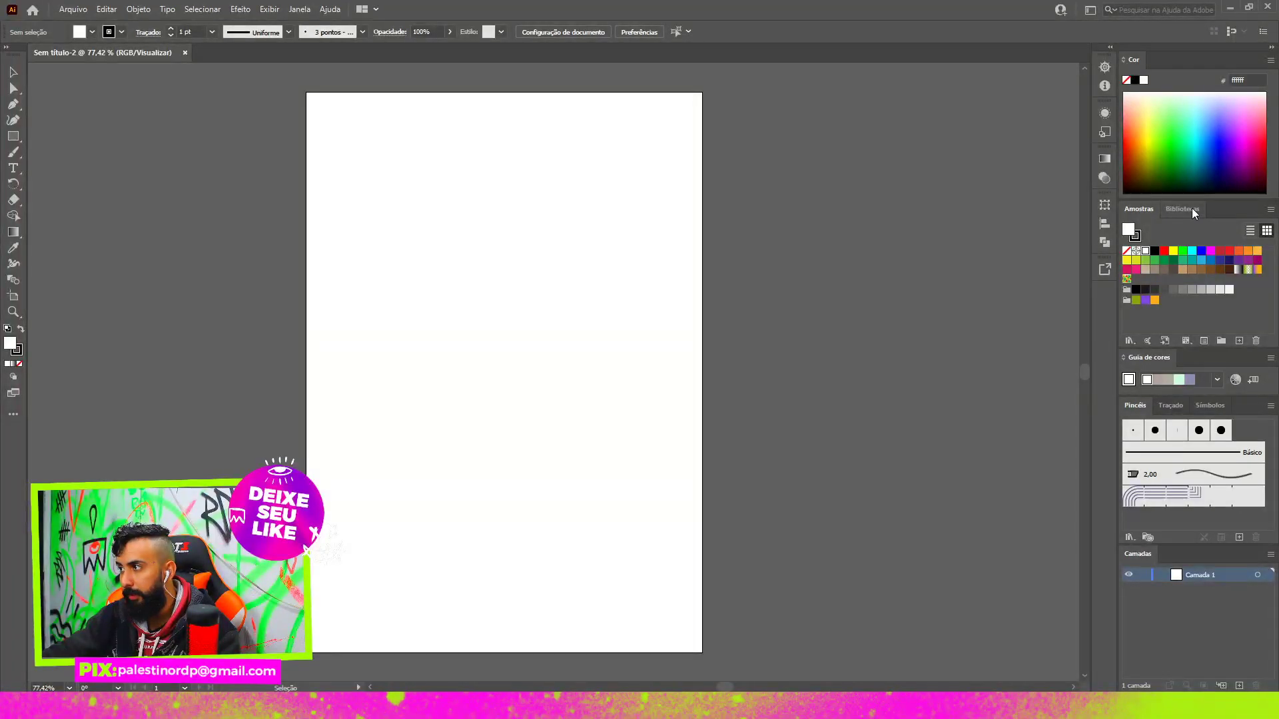
- Re-dock the Swatches panel with the other panels and close the Libraries panel
left_click_drag(1193, 210, 925, 190)
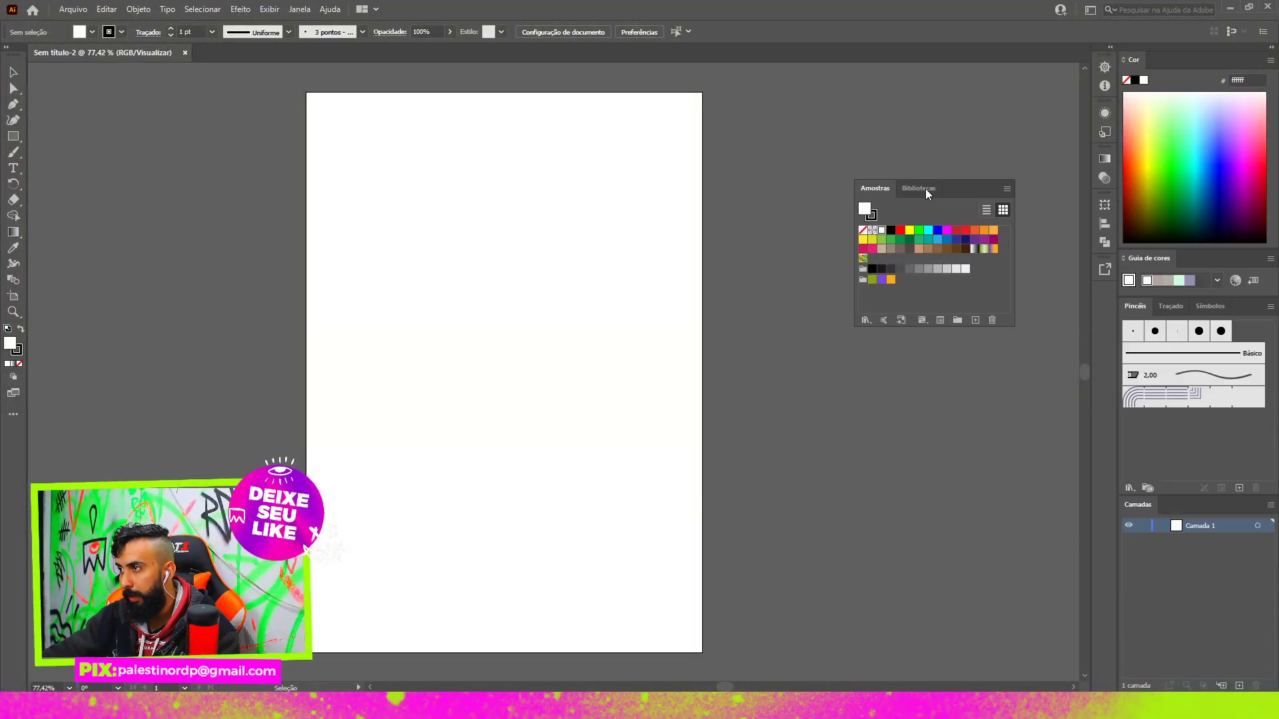
right_click(924, 187)
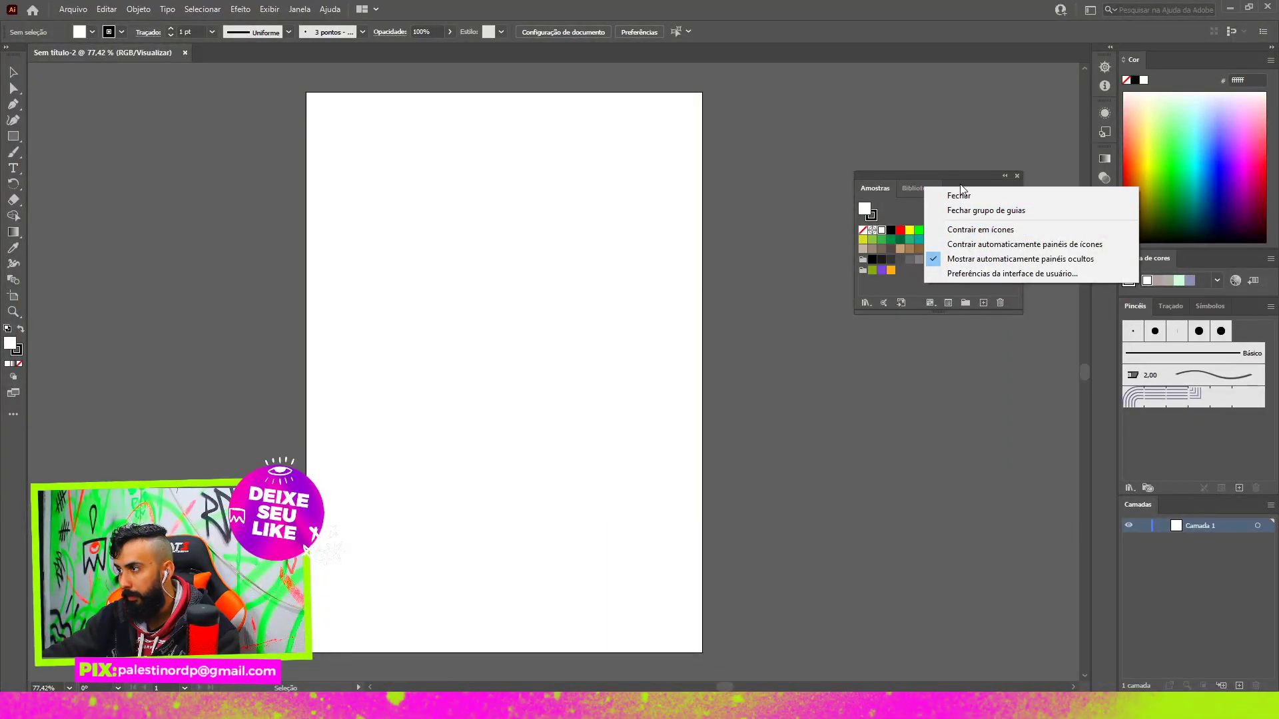
left_click(913, 178)
left_click_drag(913, 178, 1174, 250)
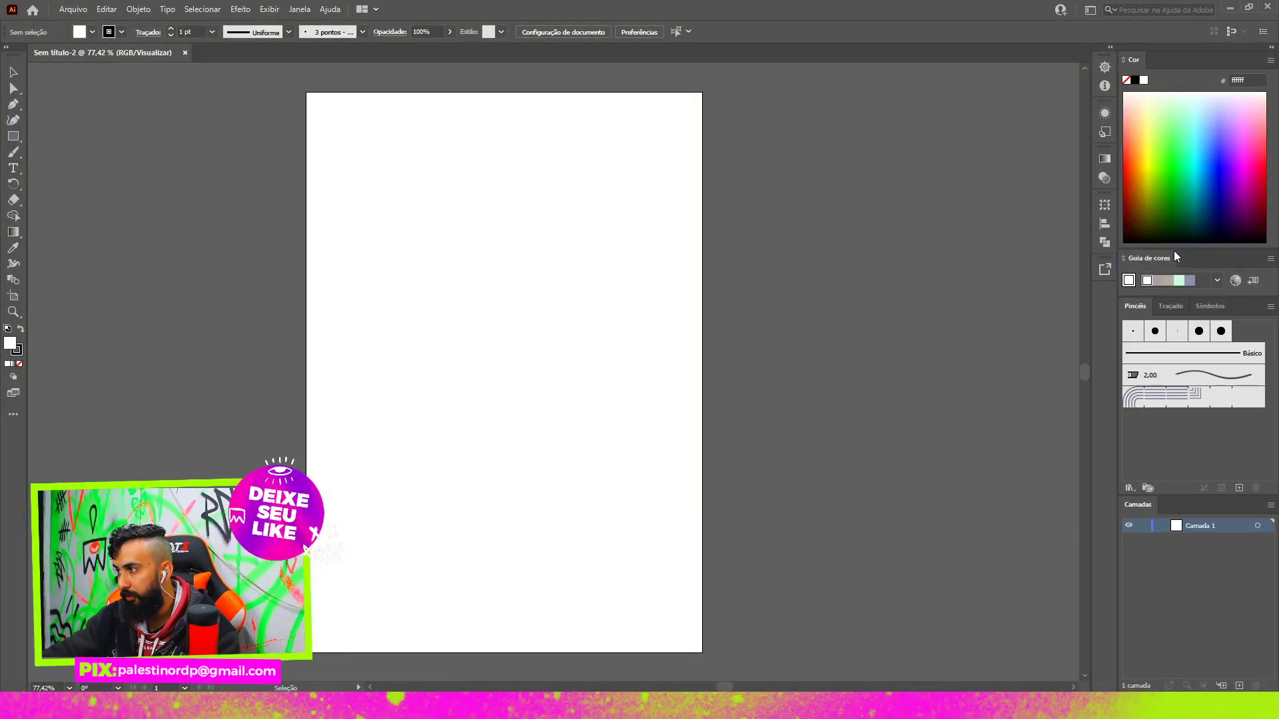
left_click(1186, 214)
right_click(1186, 215)
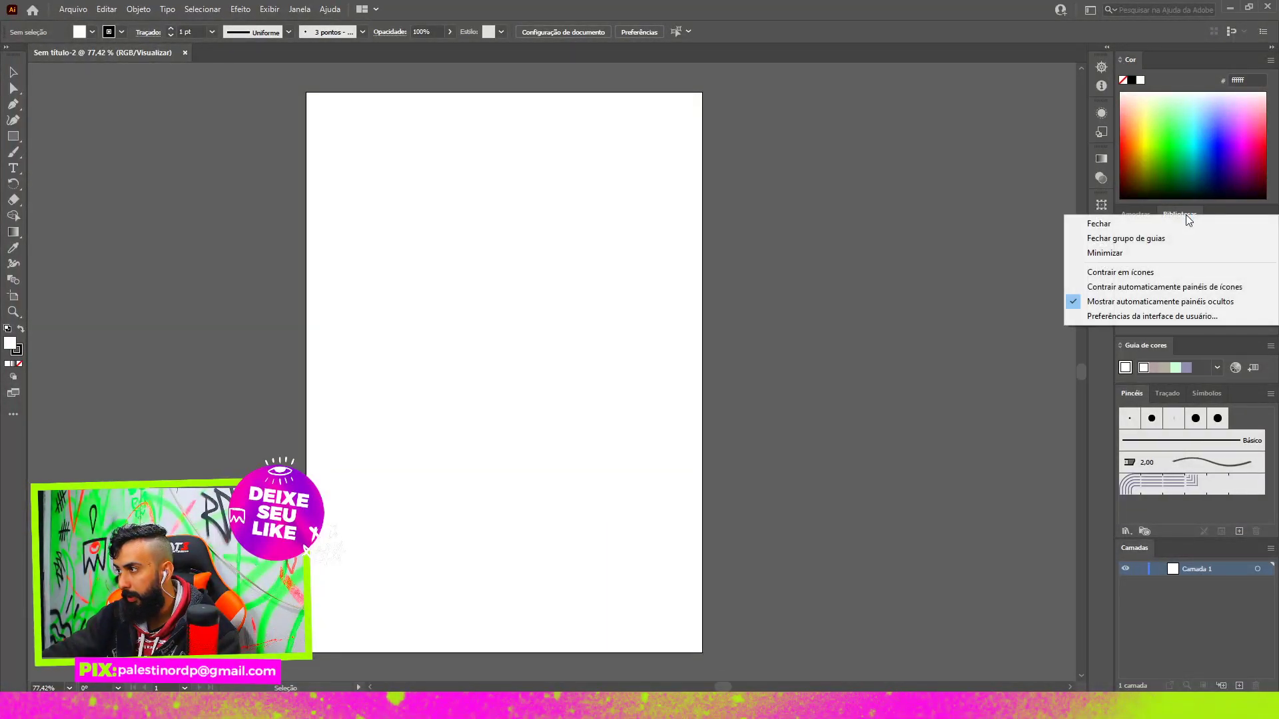
left_click(1105, 222)
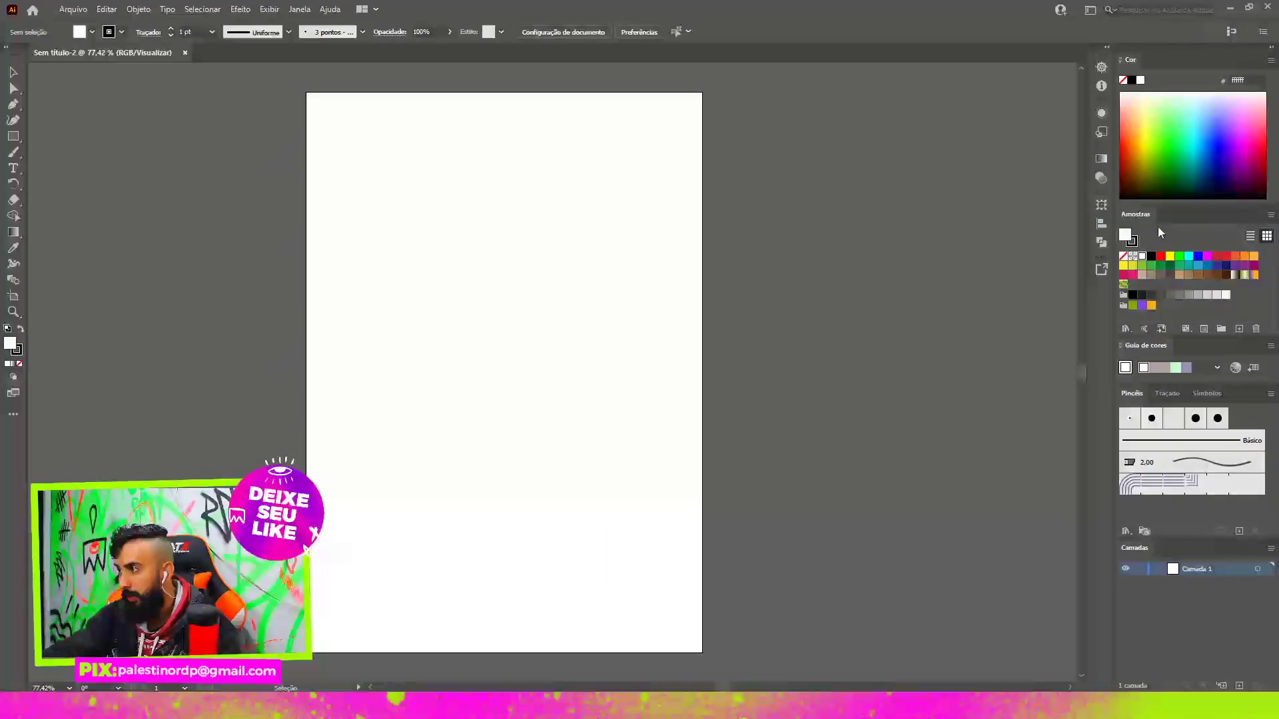
- Close the Color Guide, Brushes, Stroke, Symbols and Libraries panels
right_click(1129, 346)
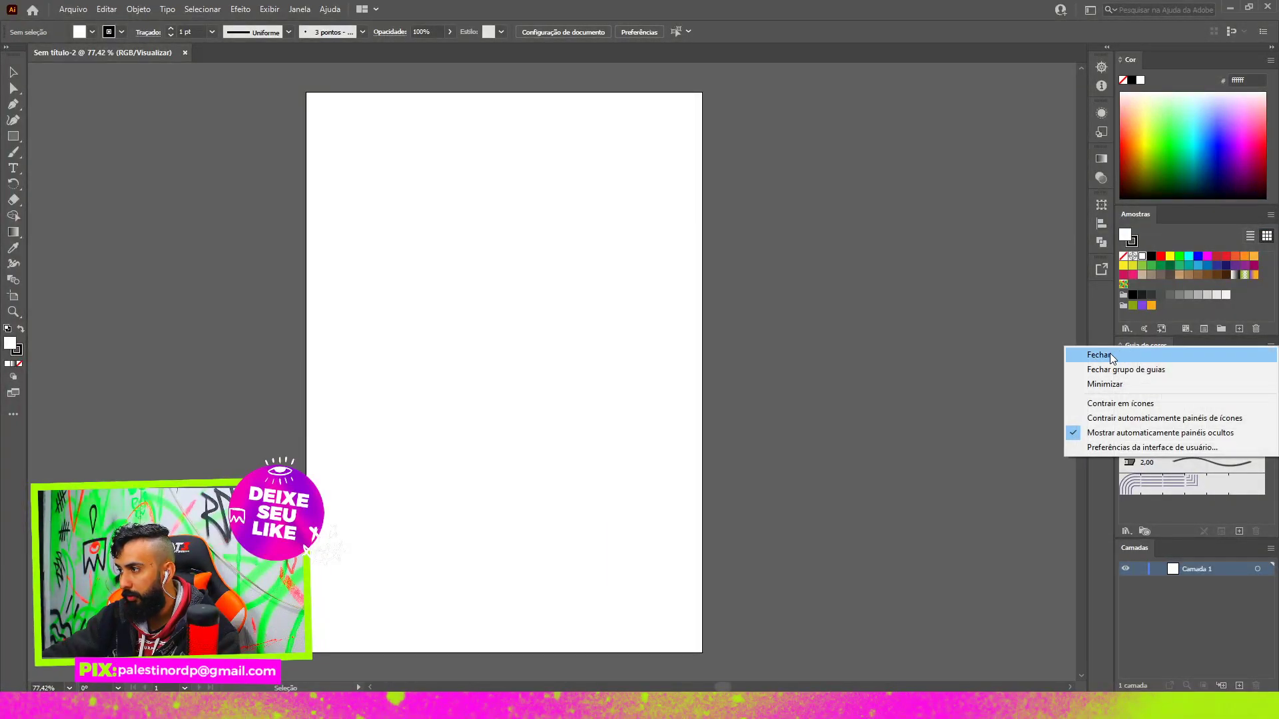
left_click(1110, 355)
right_click(1132, 346)
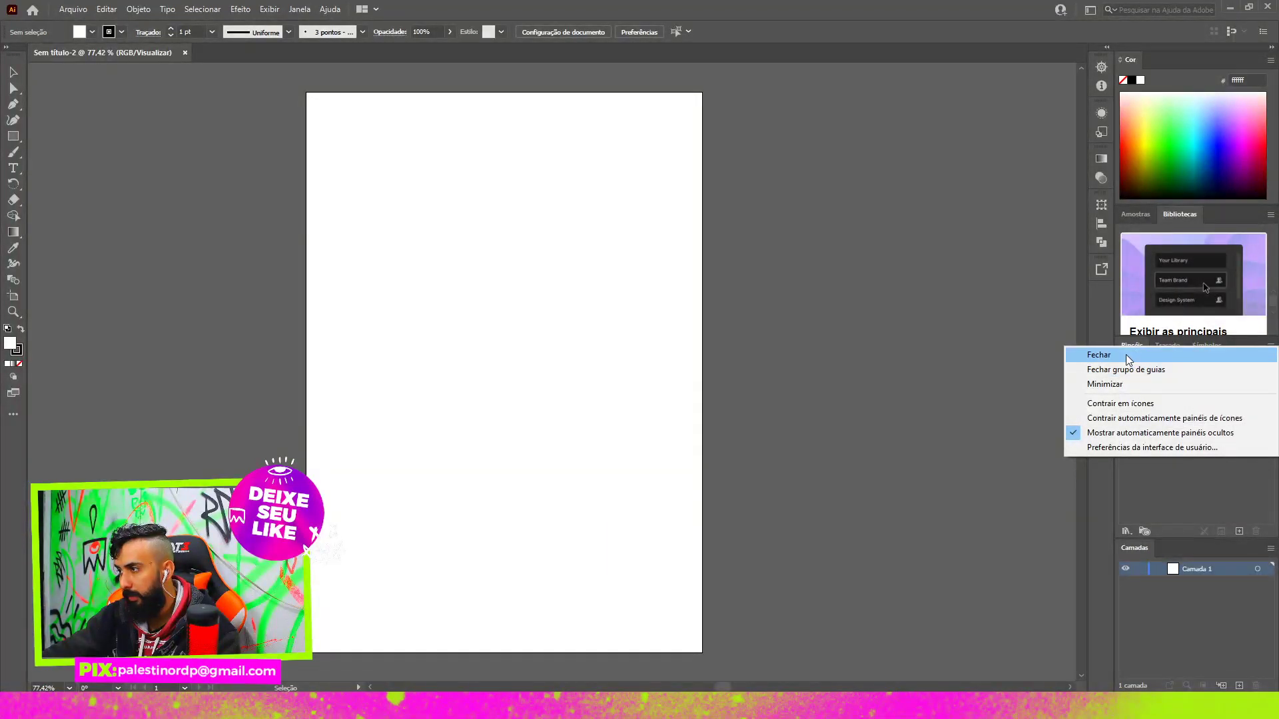
left_click(1128, 355)
right_click(1136, 349)
left_click(1132, 356)
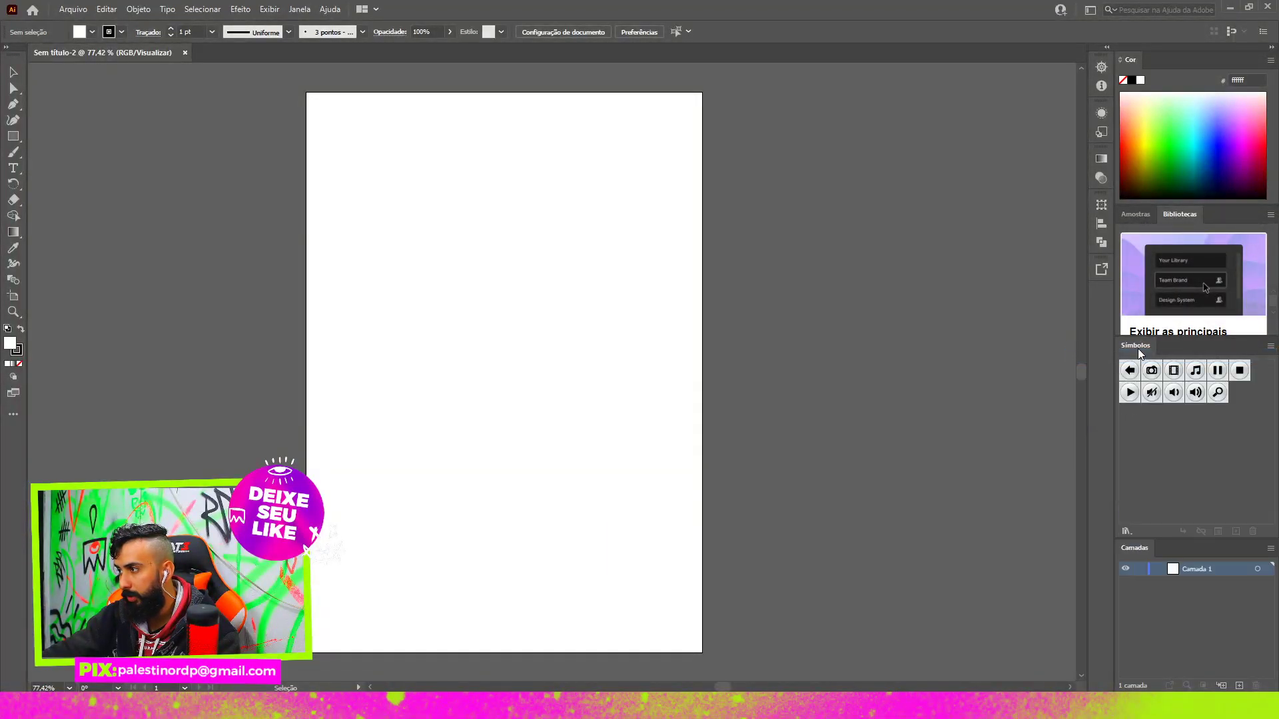
right_click(1138, 349)
left_click(1136, 354)
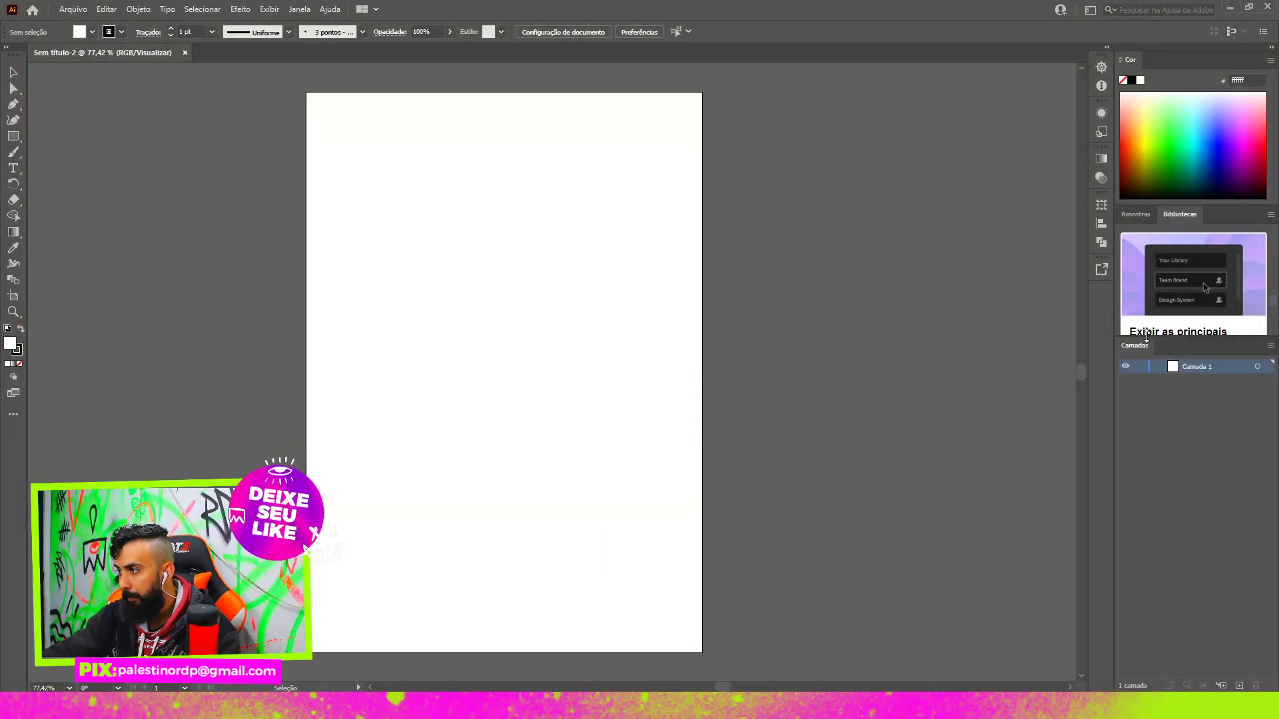
left_click_drag(1145, 337, 1144, 403)
right_click(1172, 218)
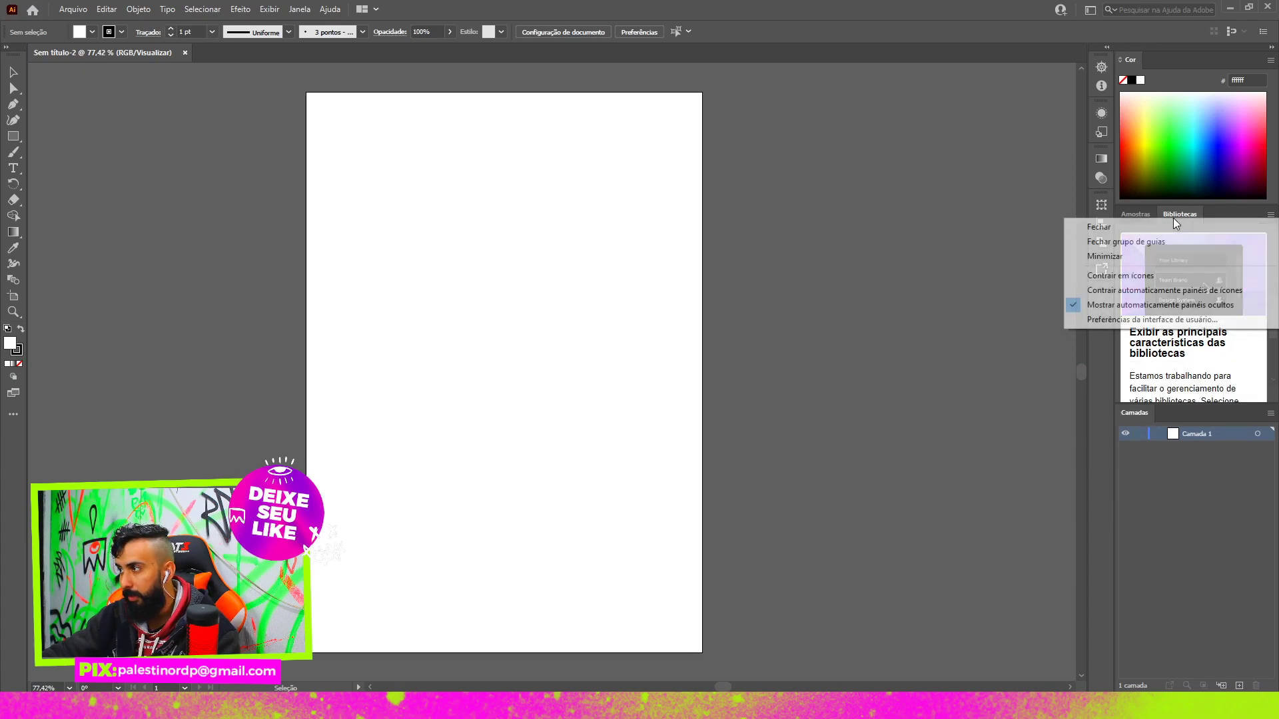
left_click(1149, 225)
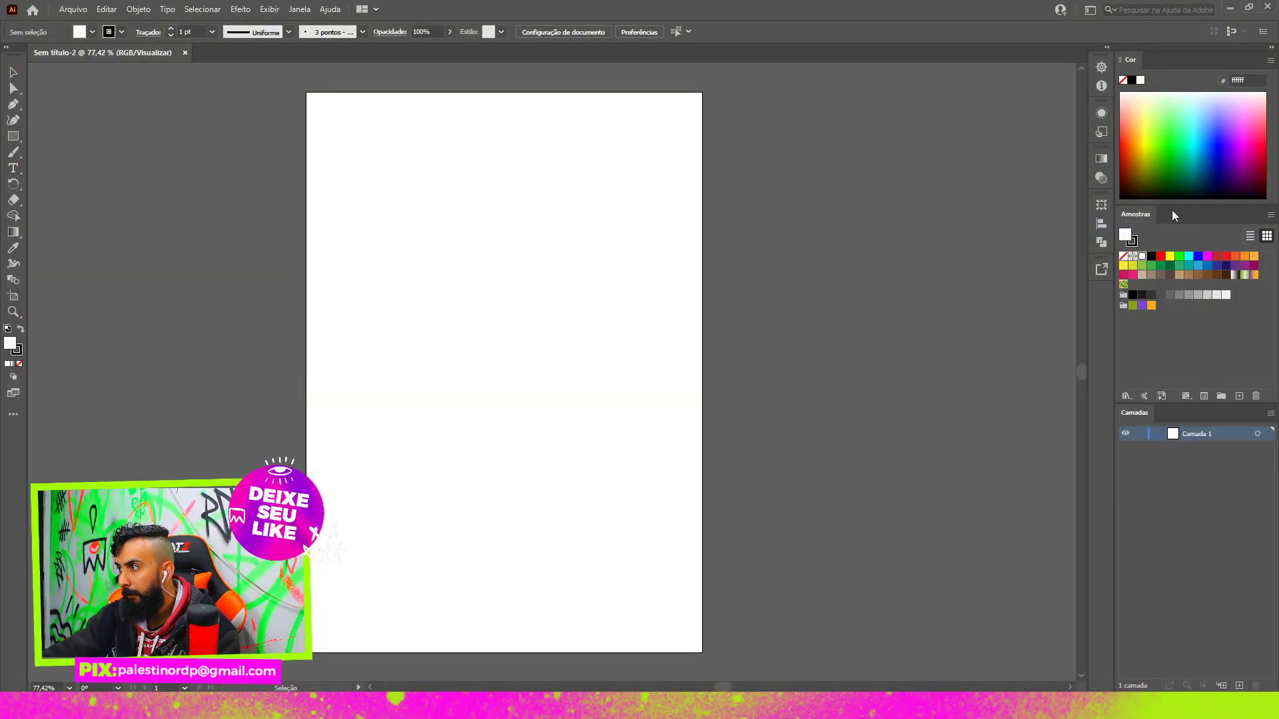
- Make the colour spectrum taller and pick a bright turquoise fill from it
left_click_drag(1172, 206, 1179, 259)
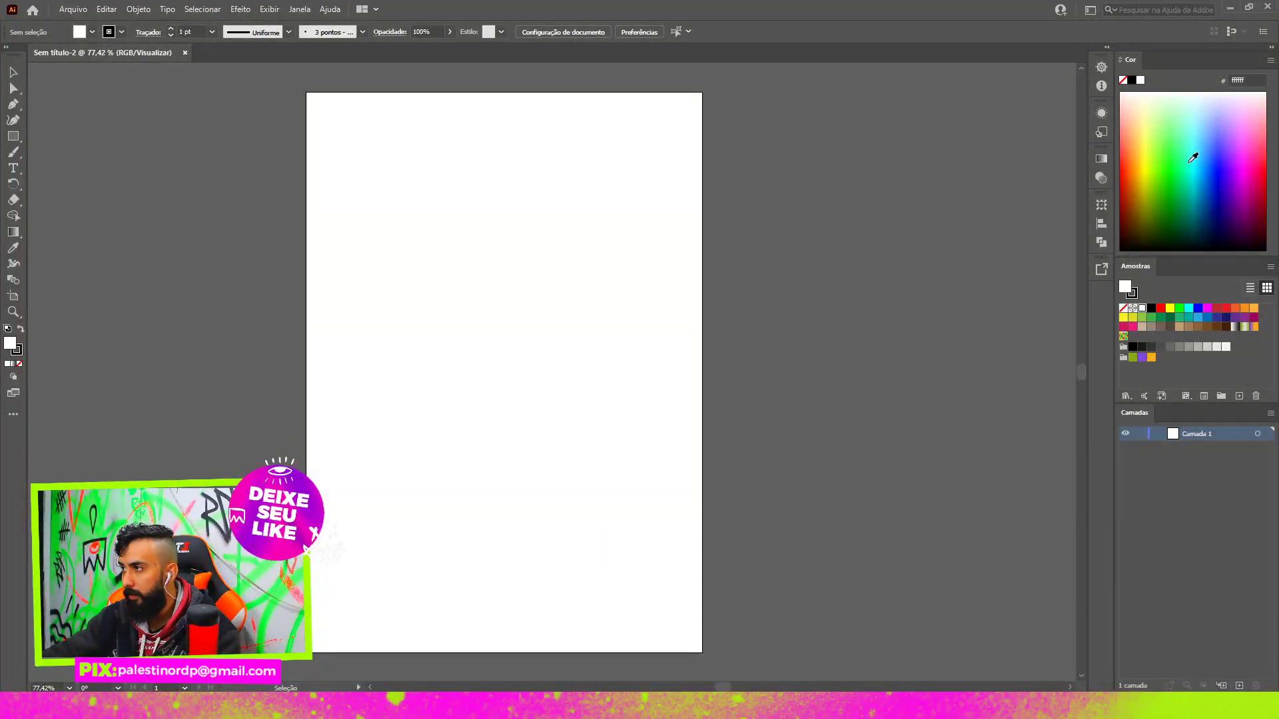
left_click(1250, 141)
mouse_move(1250, 141)
left_mouse_down()
mouse_move(1238, 107)
mouse_move(1141, 176)
mouse_move(1195, 152)
left_mouse_up()
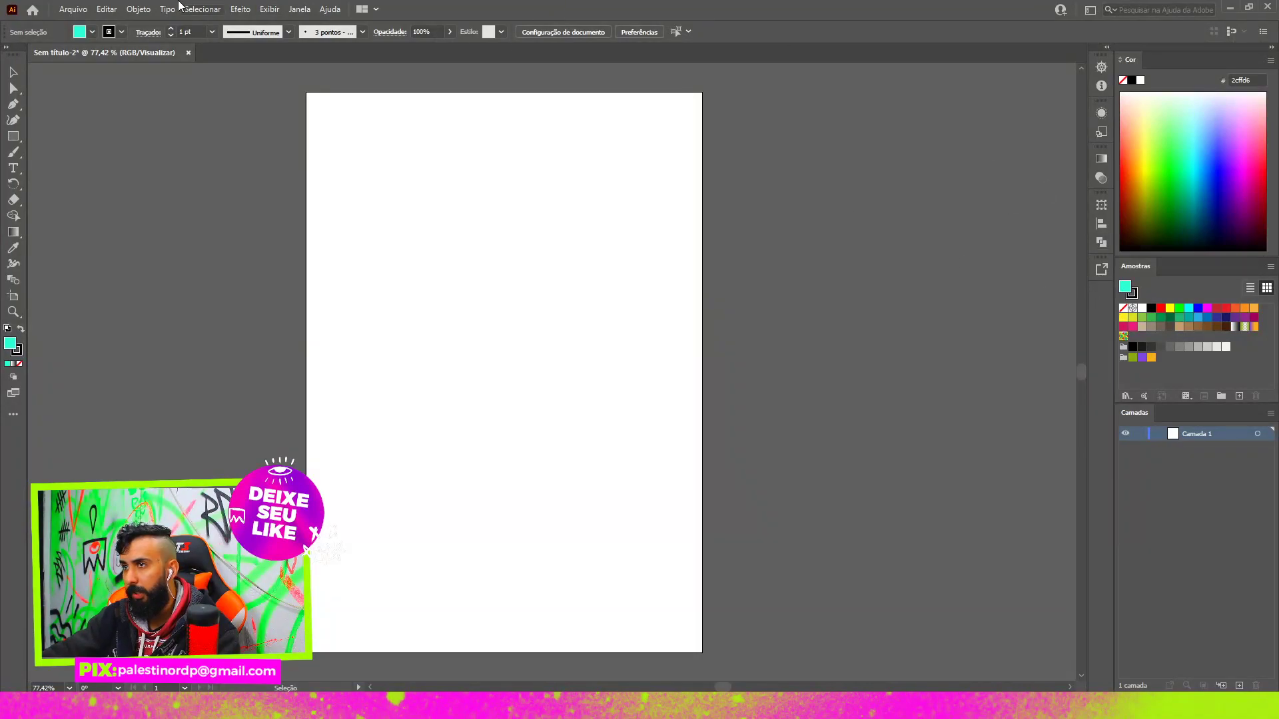
- Bring up the Character type panel with Ctrl+T and return to the Selection tool
left_click(297, 8)
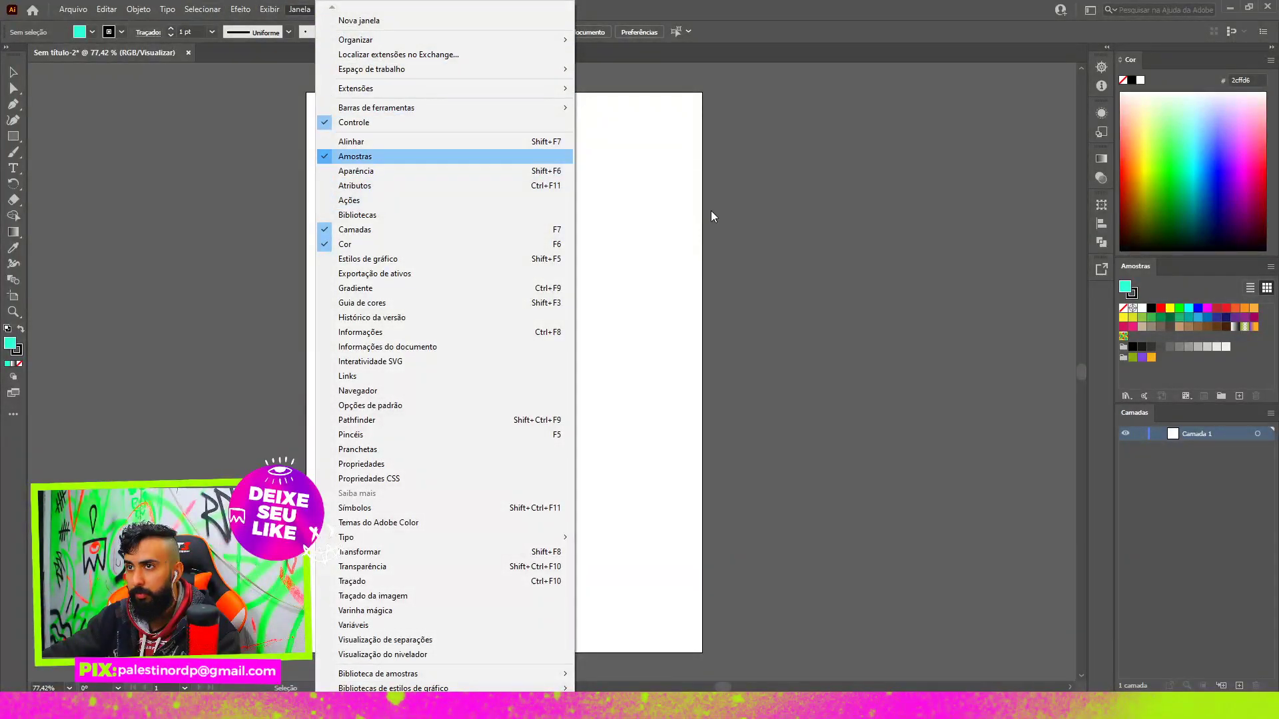
left_click(1090, 342)
left_click(296, 9)
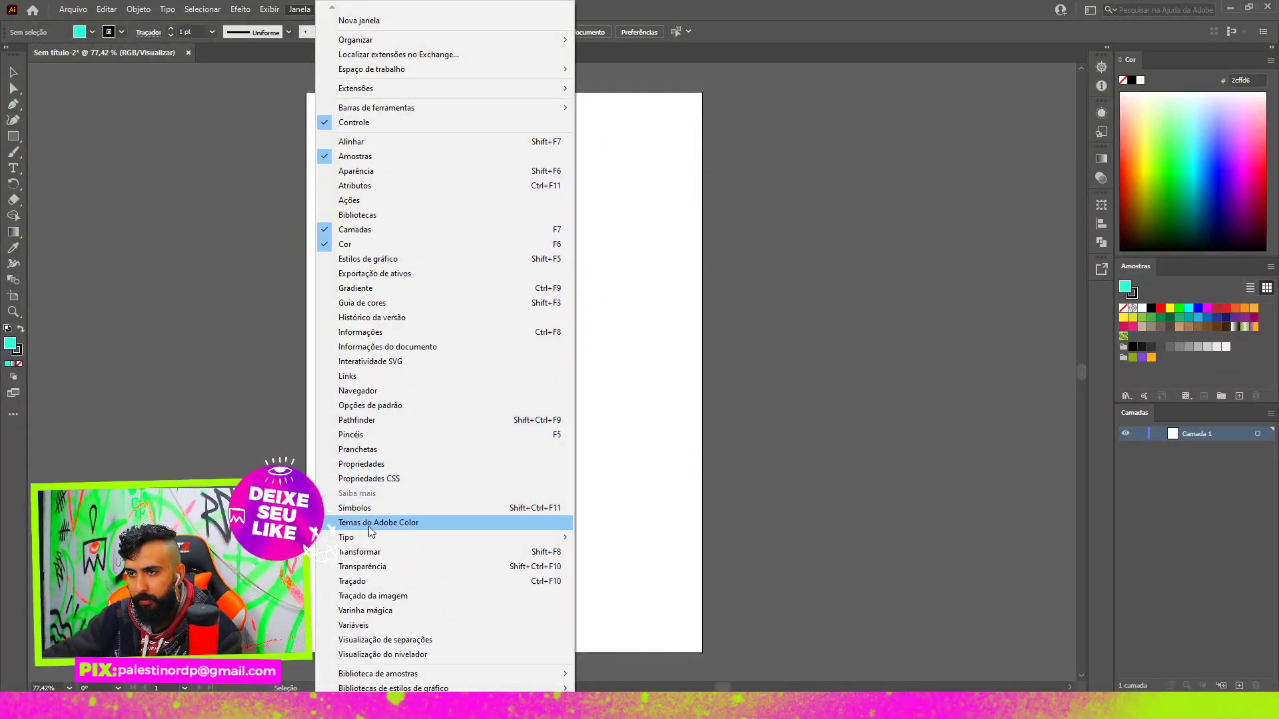
key("Escape")
key("ctrl+t")
key("v")
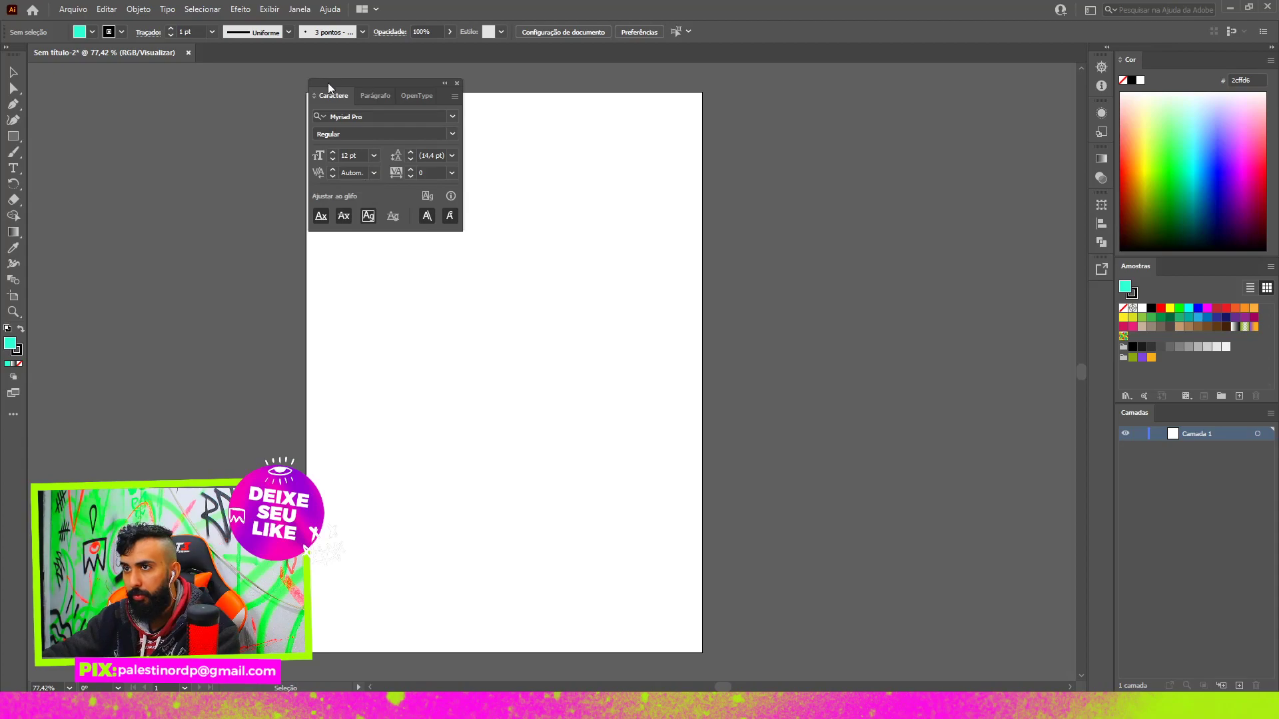
- Look through the OpenType and Paragraph tabs, then dock the type panels in the right-hand dock
left_click(369, 99)
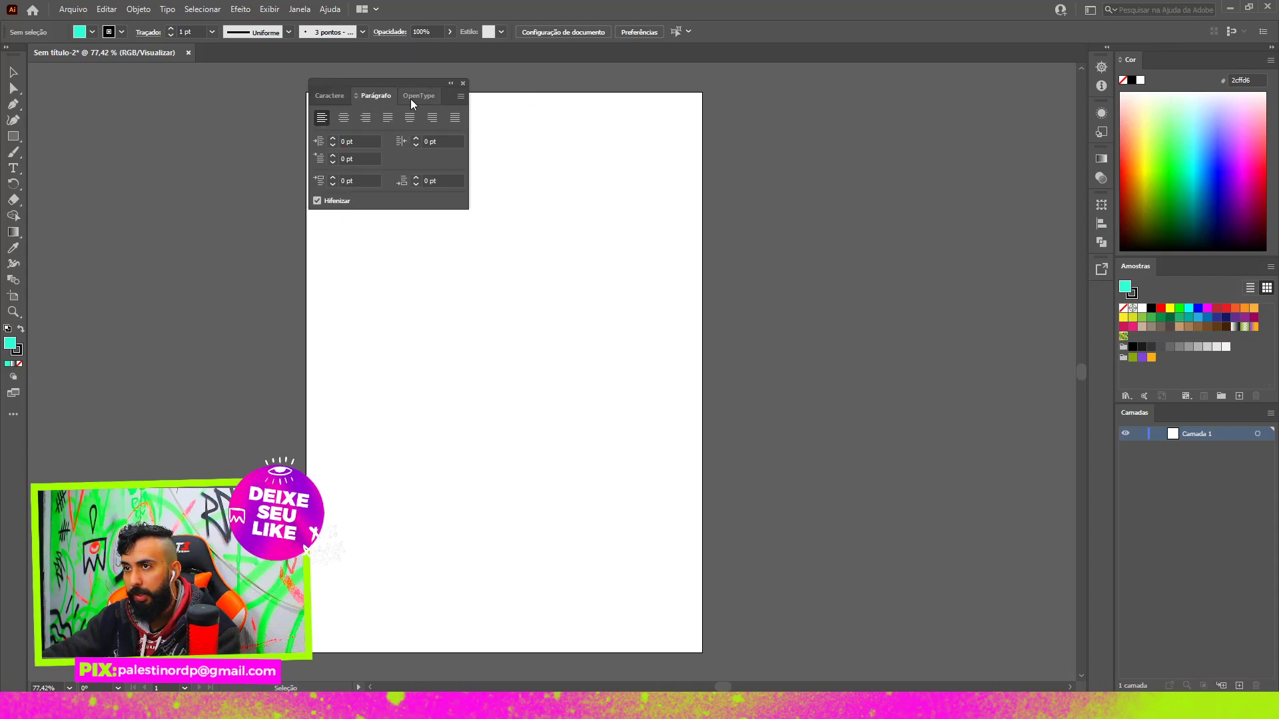
left_click(411, 99)
left_click(323, 97)
left_click(365, 96)
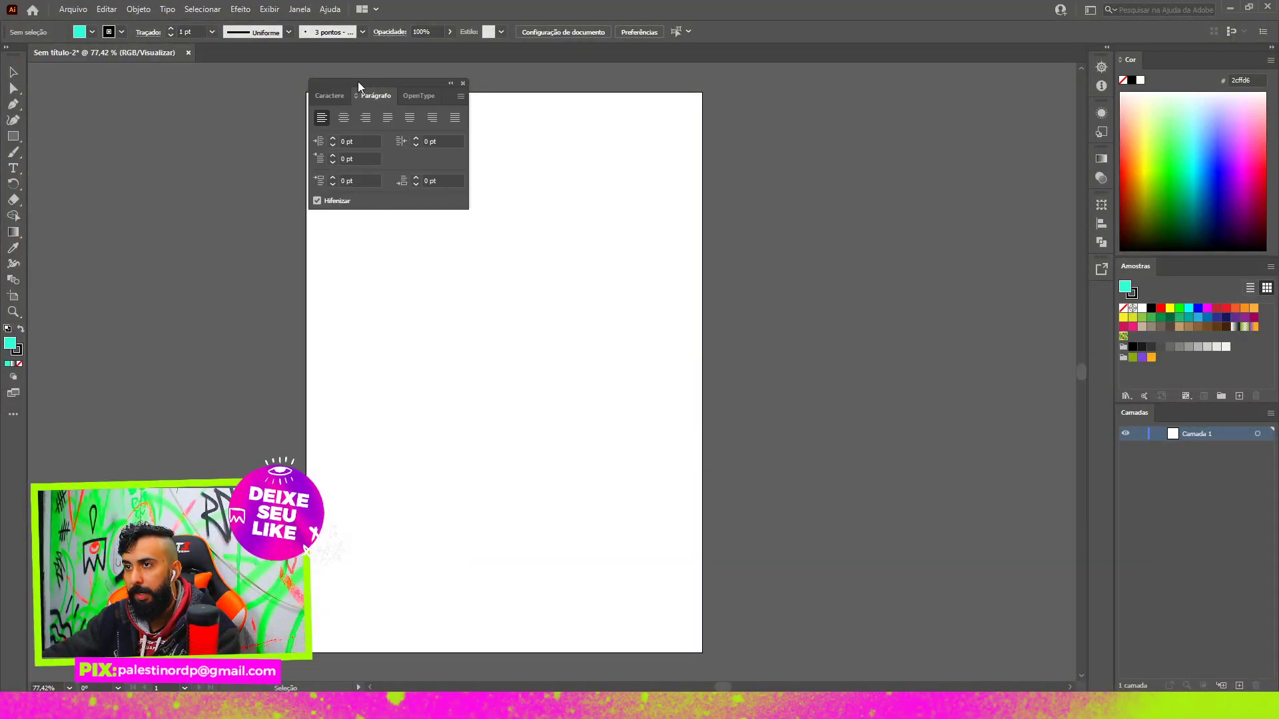
left_click_drag(357, 81, 1103, 288)
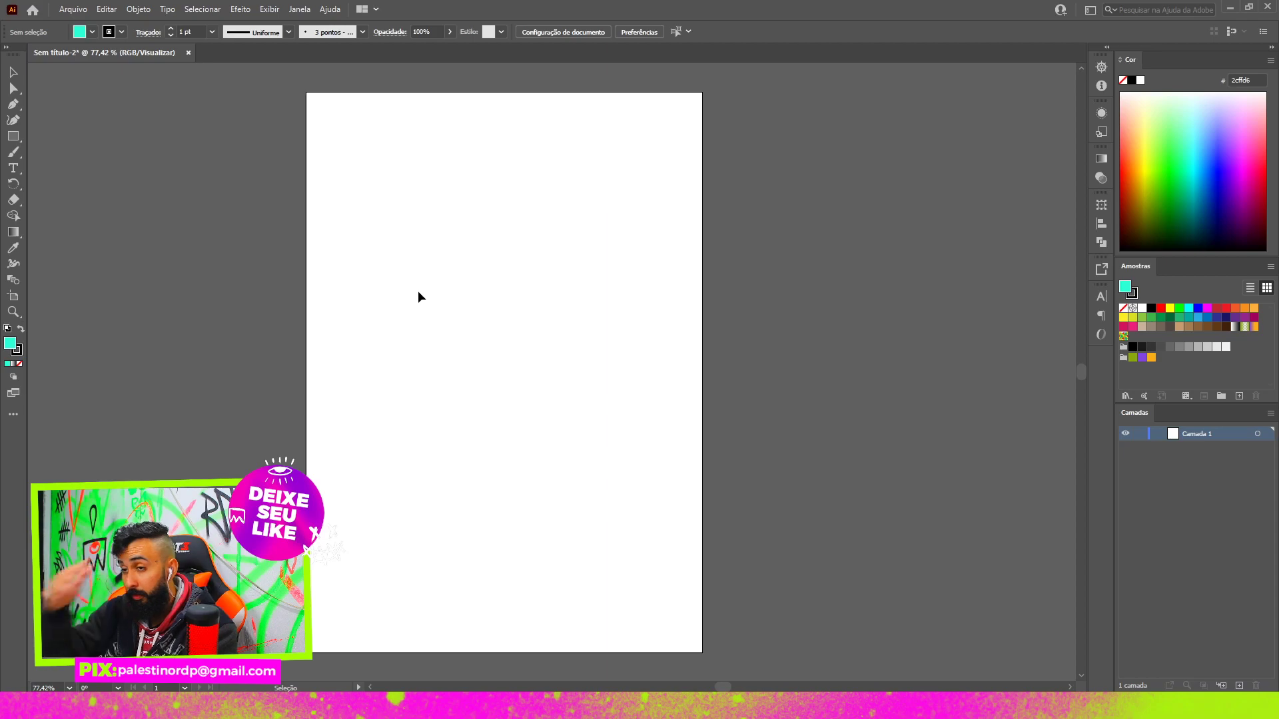
- Add the text 'palestino' to the artboard, enlarge it greatly and move it up
key("t")
left_click(434, 252)
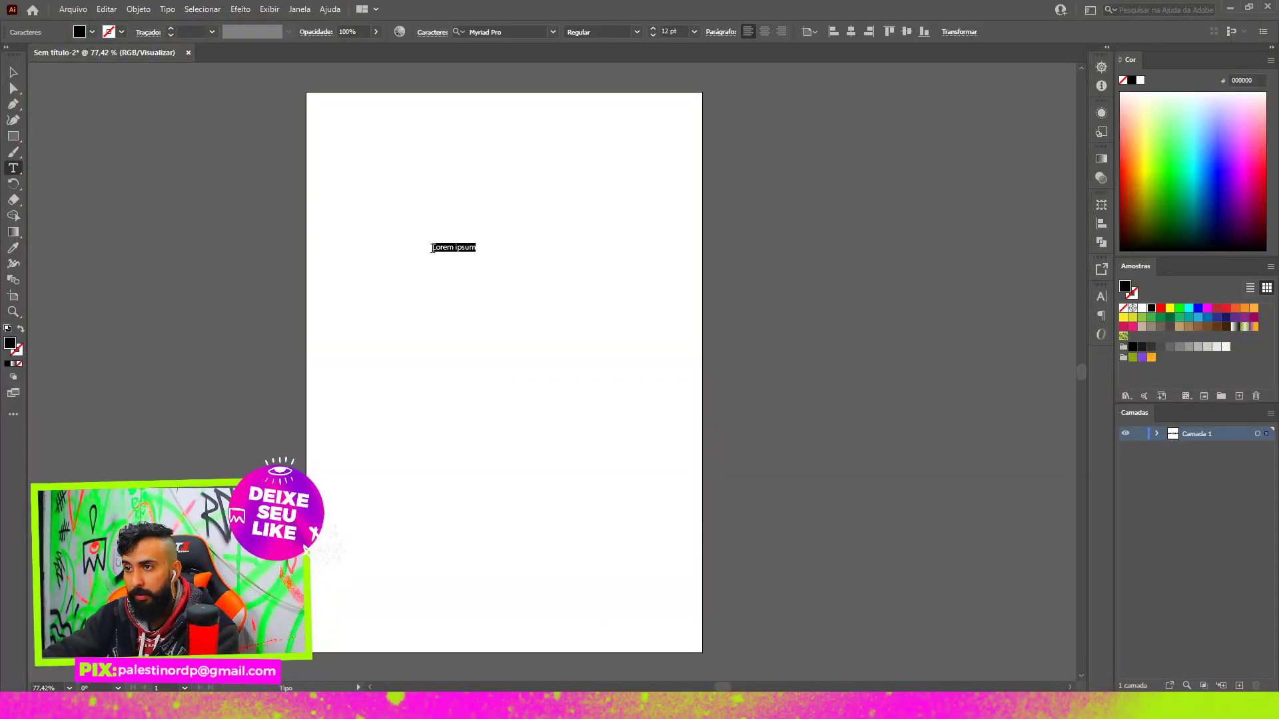
type("palest")
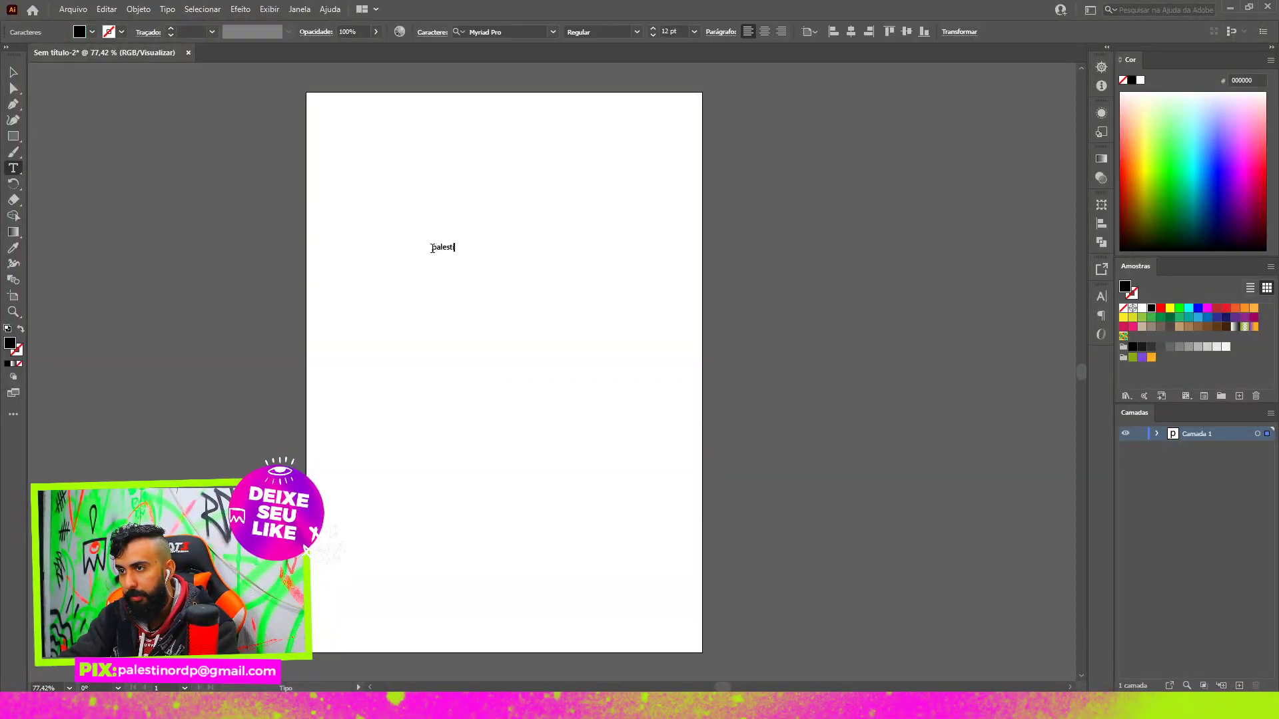
type("ino")
left_click(19, 69)
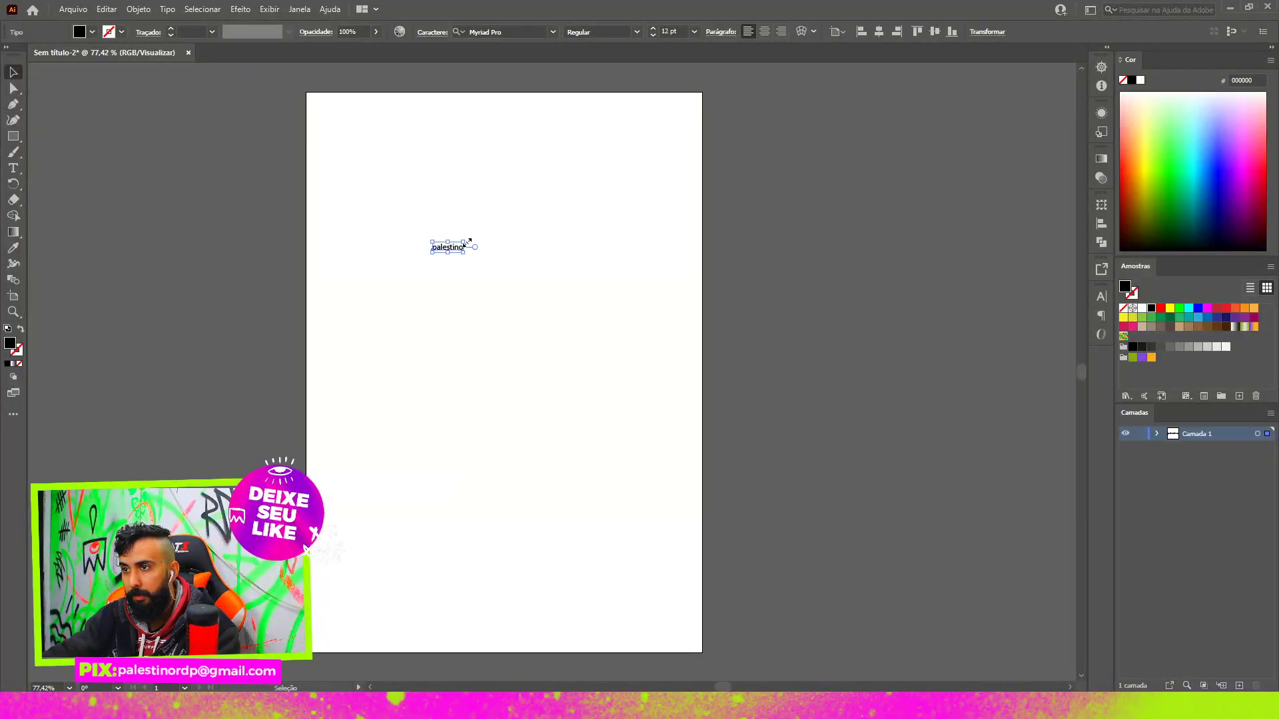
left_click_drag(467, 241, 670, 132)
left_click_drag(646, 219, 616, 250)
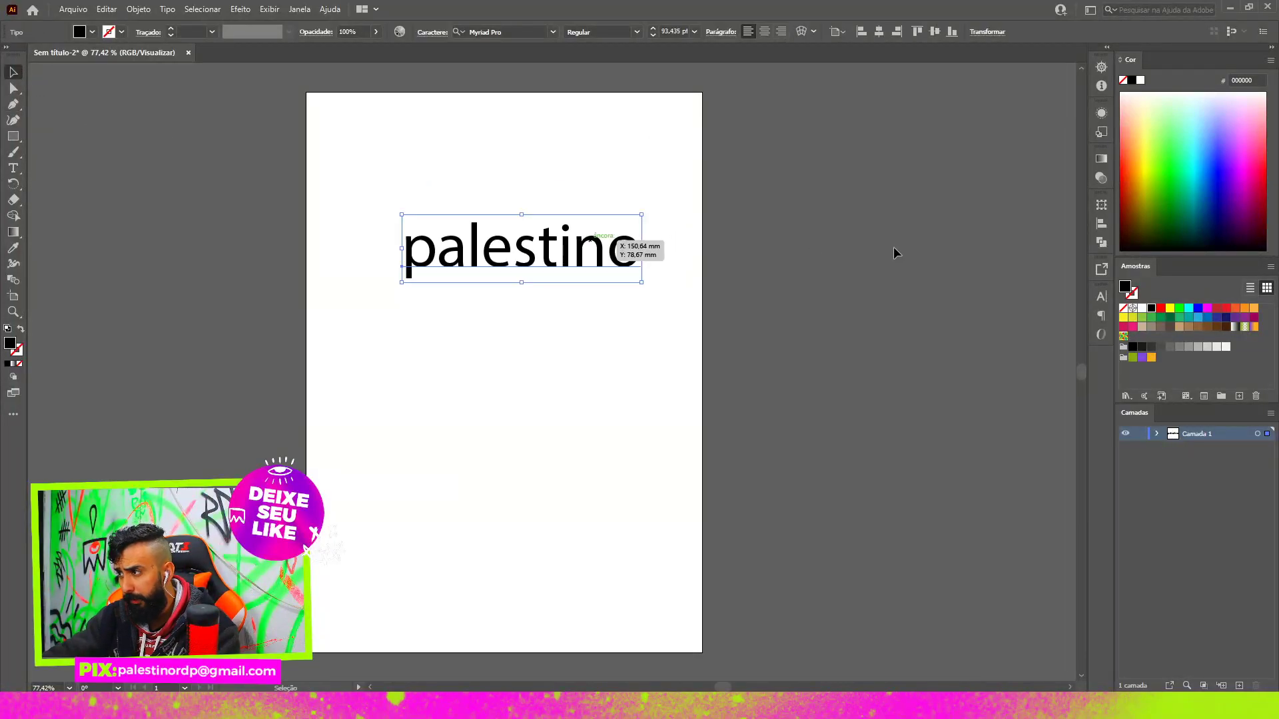
- Set palestino in Acumin Variable Concept and nudge it slightly left
left_click(1101, 295)
left_click(1052, 312)
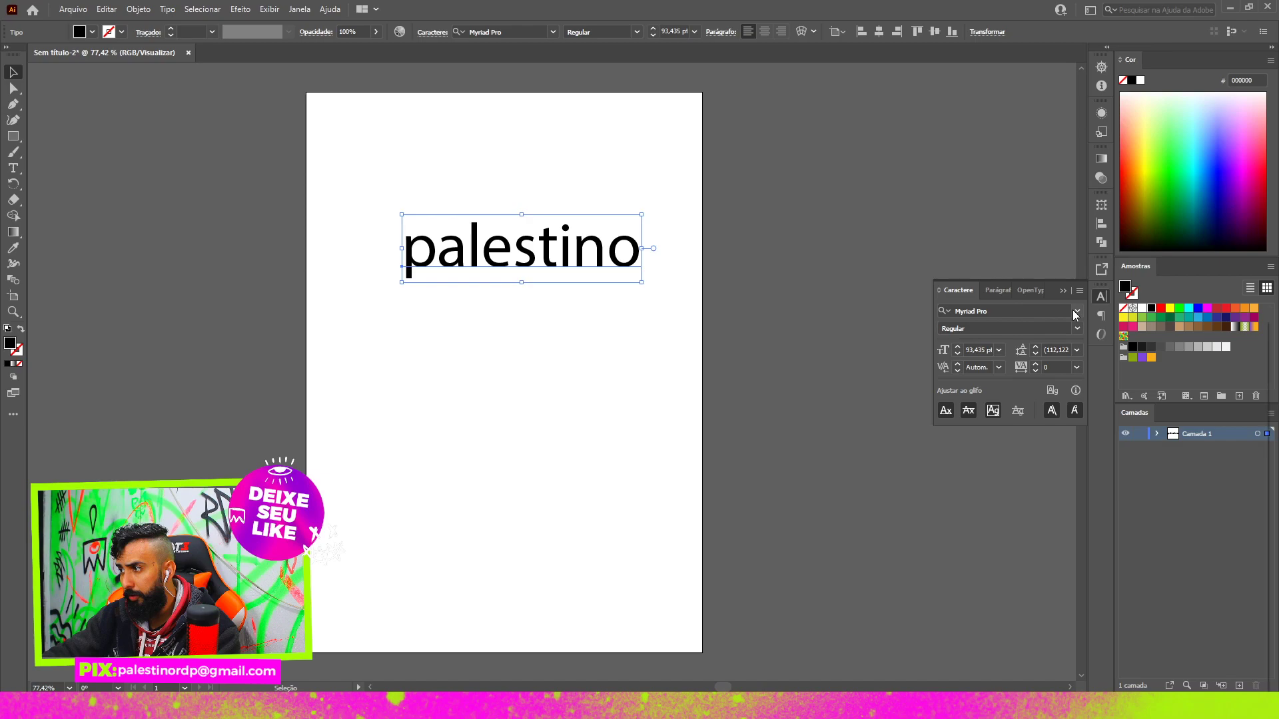
left_click(997, 516)
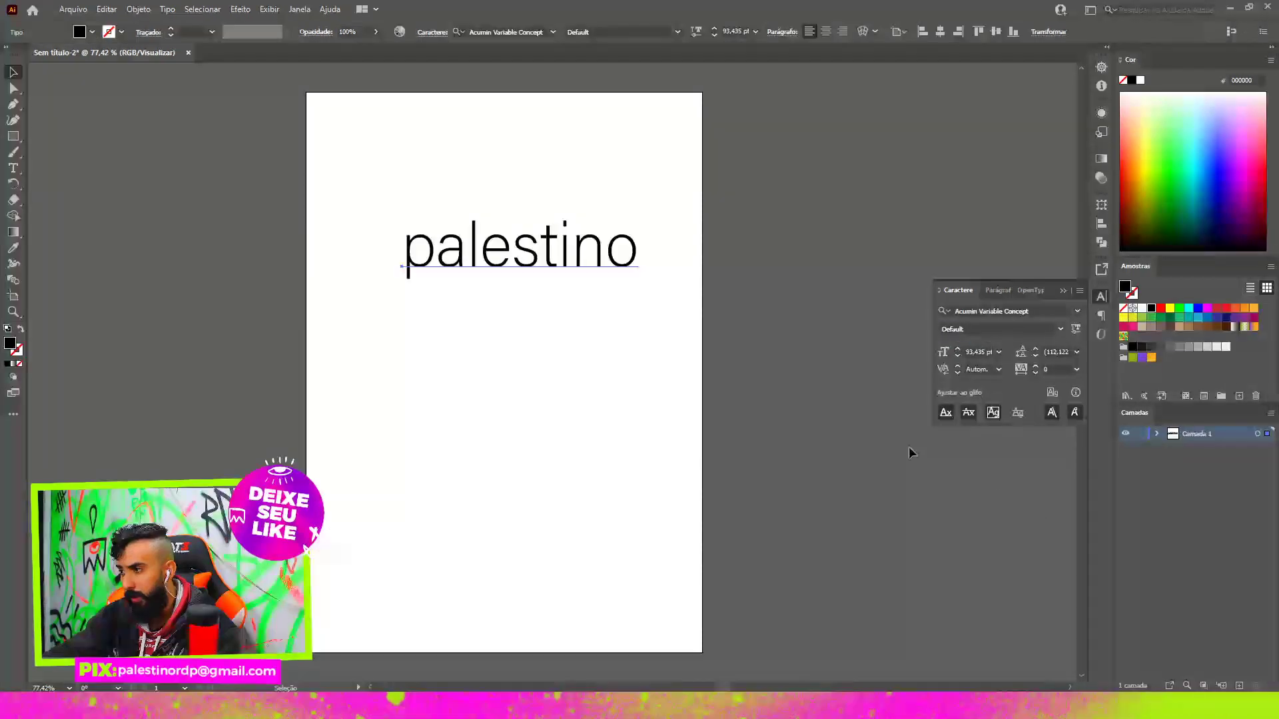
left_click_drag(584, 253, 556, 254)
- Practise deselecting and reselecting palestino with clicks and marquee drags, ending with it selected
left_click(382, 173)
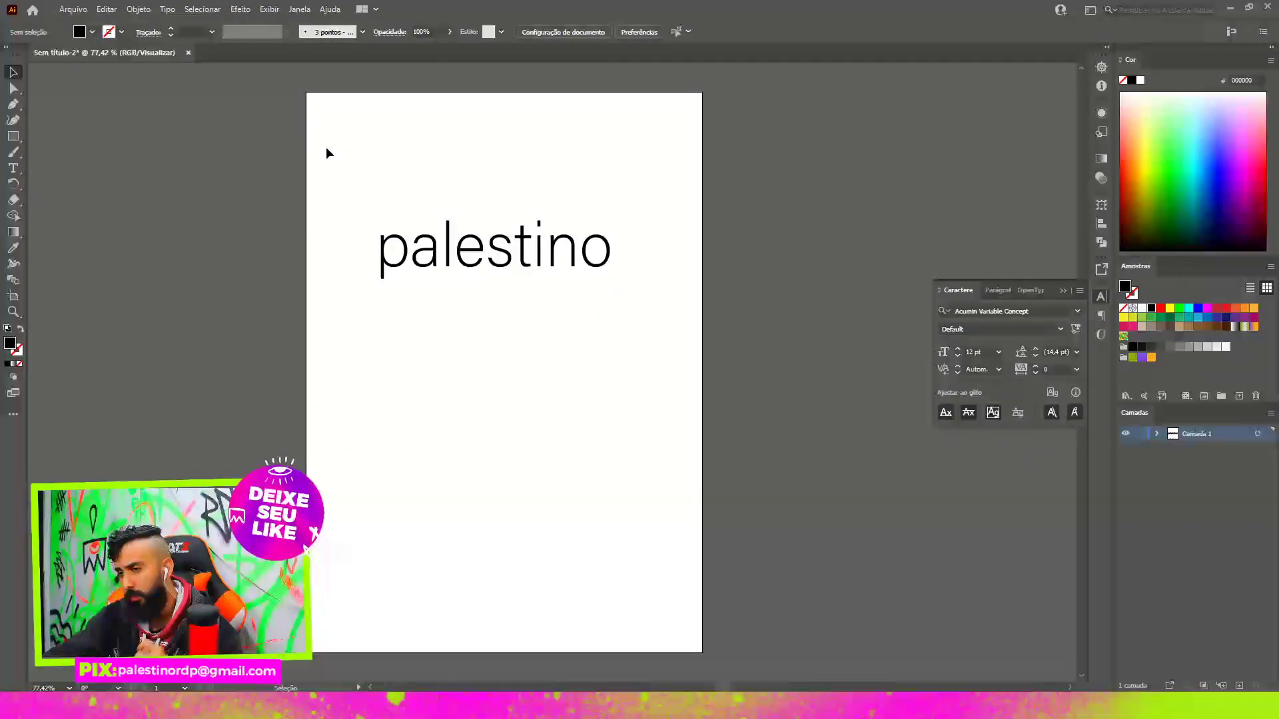
left_click_drag(327, 148, 693, 374)
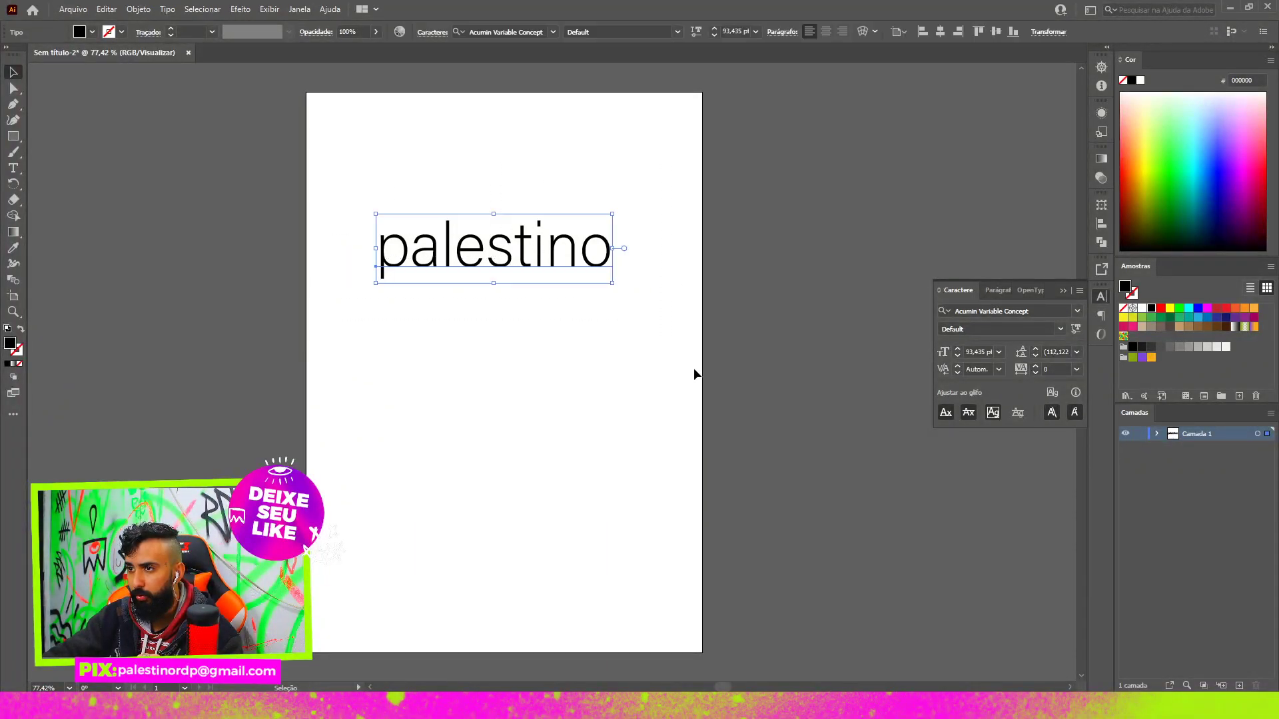
left_click(566, 371)
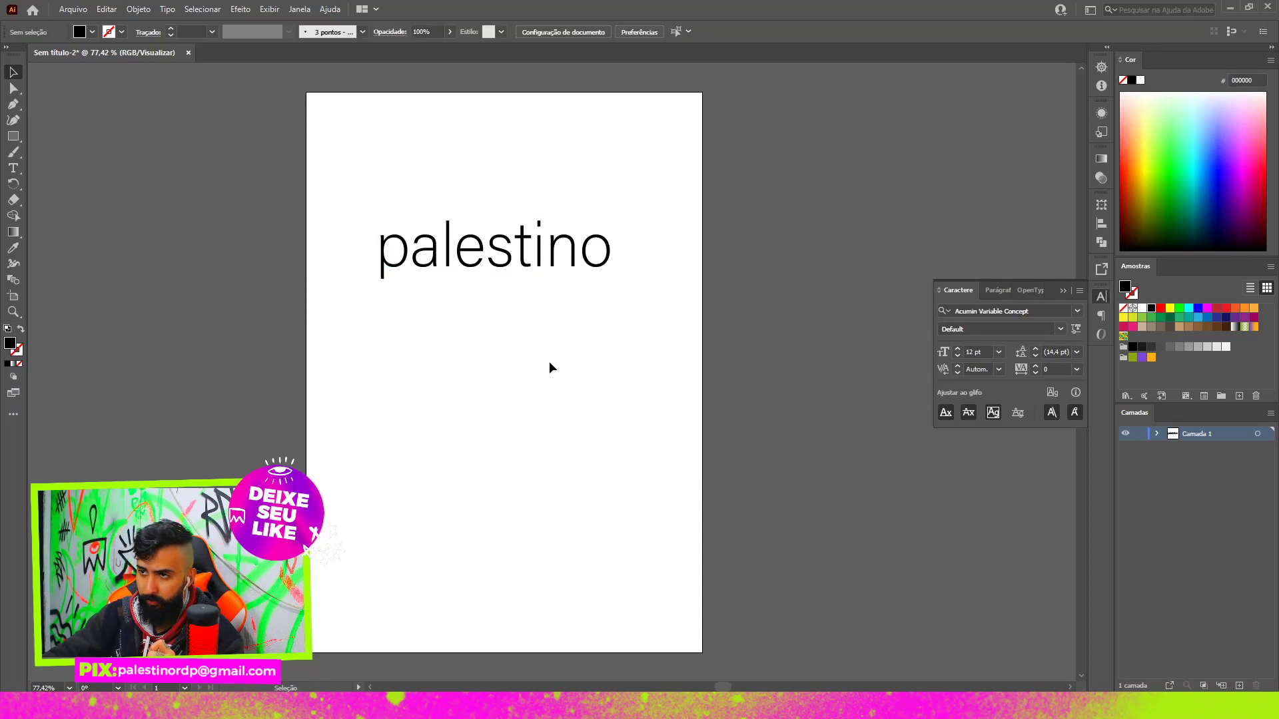
left_click(481, 258)
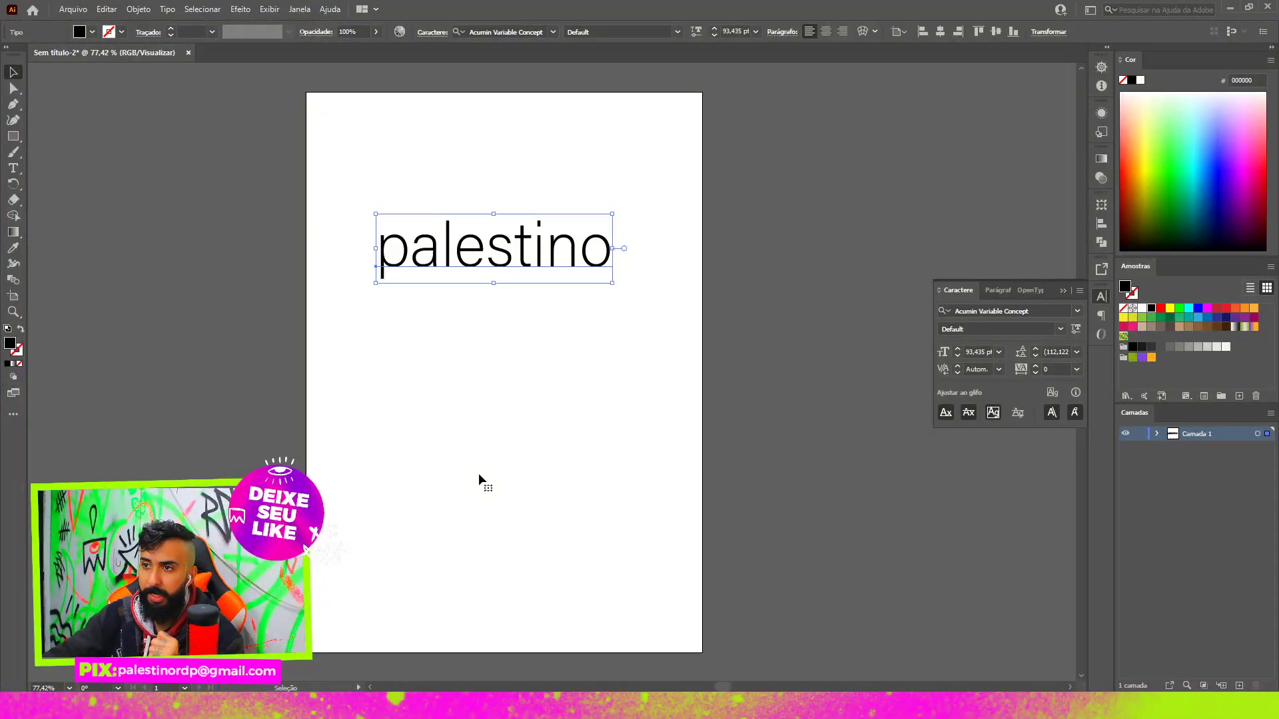
left_click(468, 396)
left_click_drag(352, 317, 677, 159)
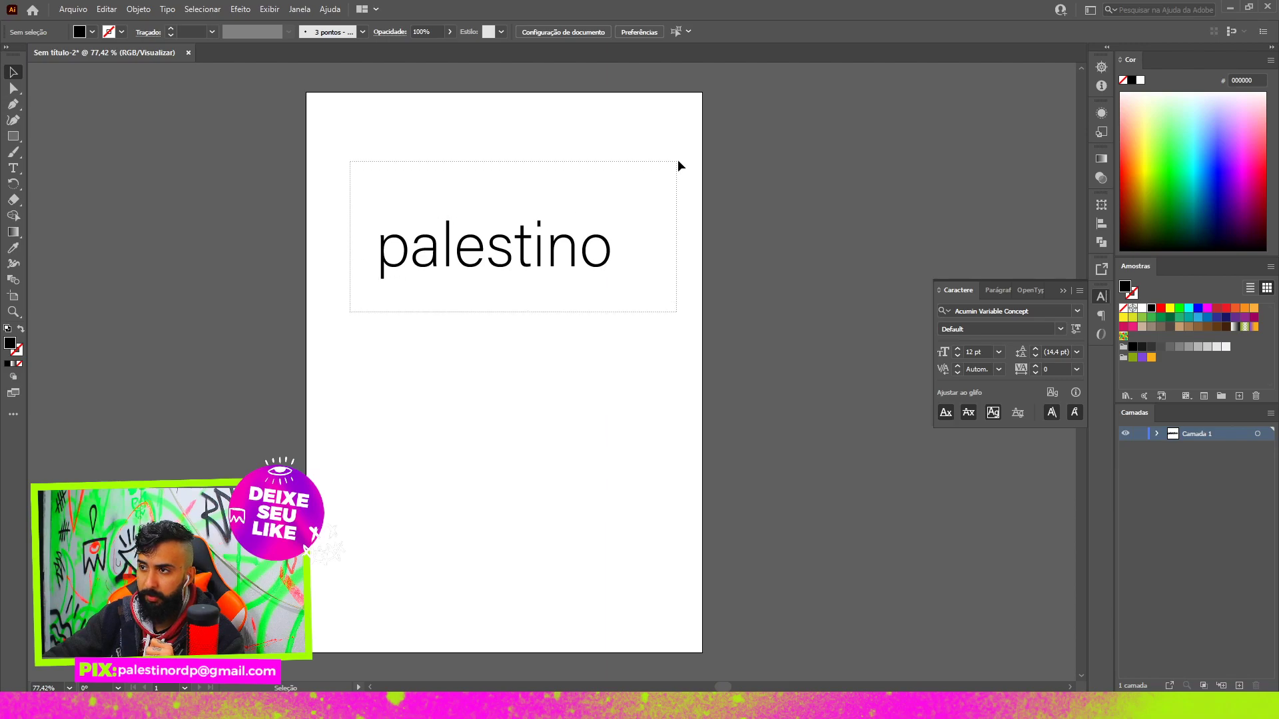
left_click(563, 491)
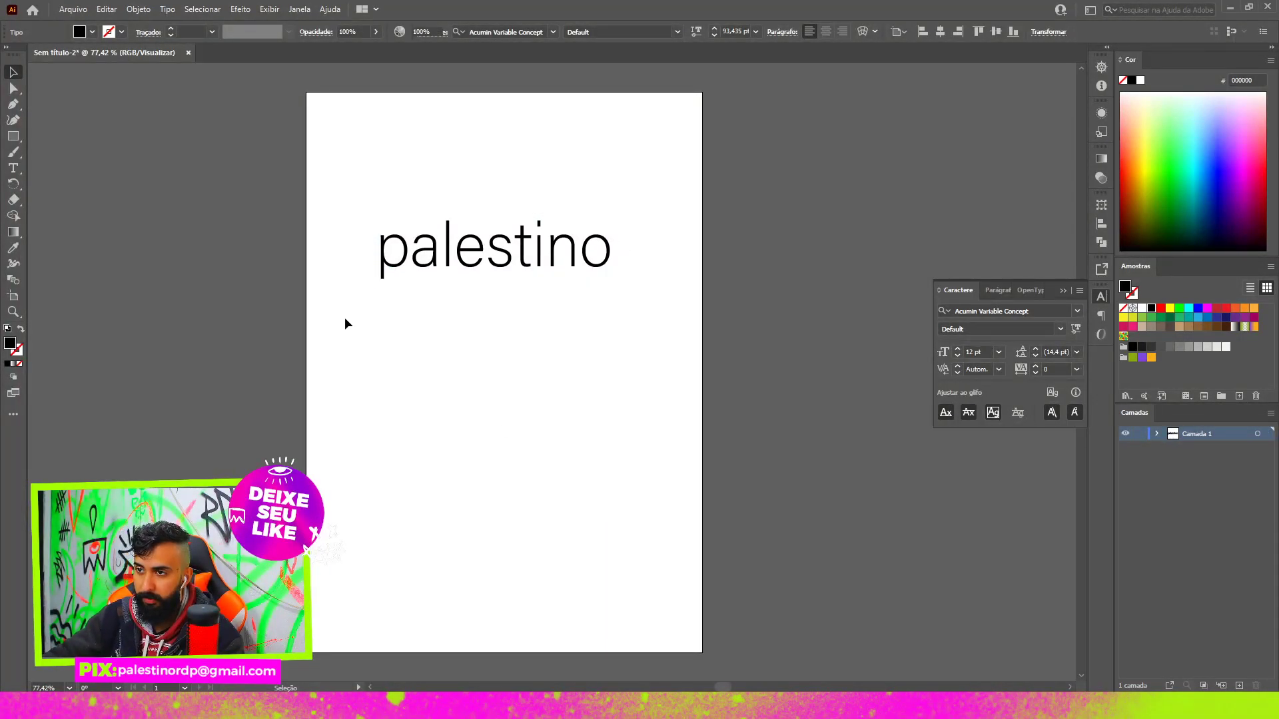
left_click_drag(355, 319, 402, 265)
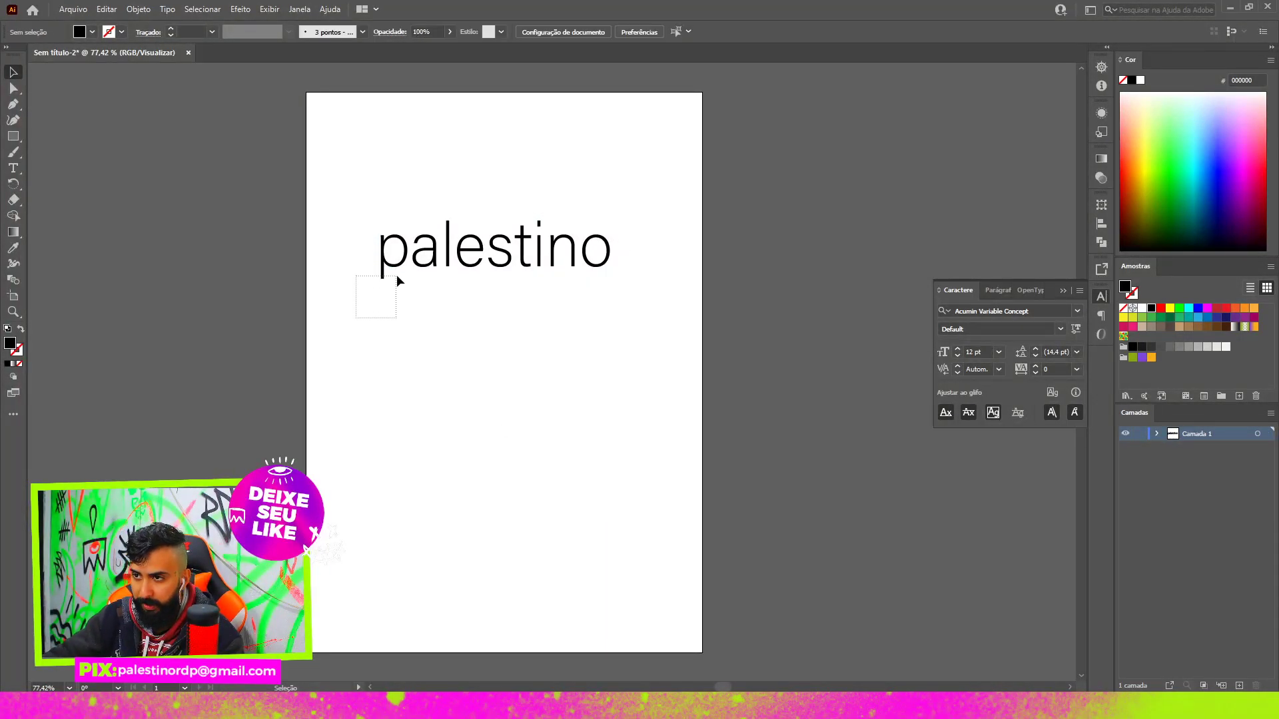
left_click(397, 474)
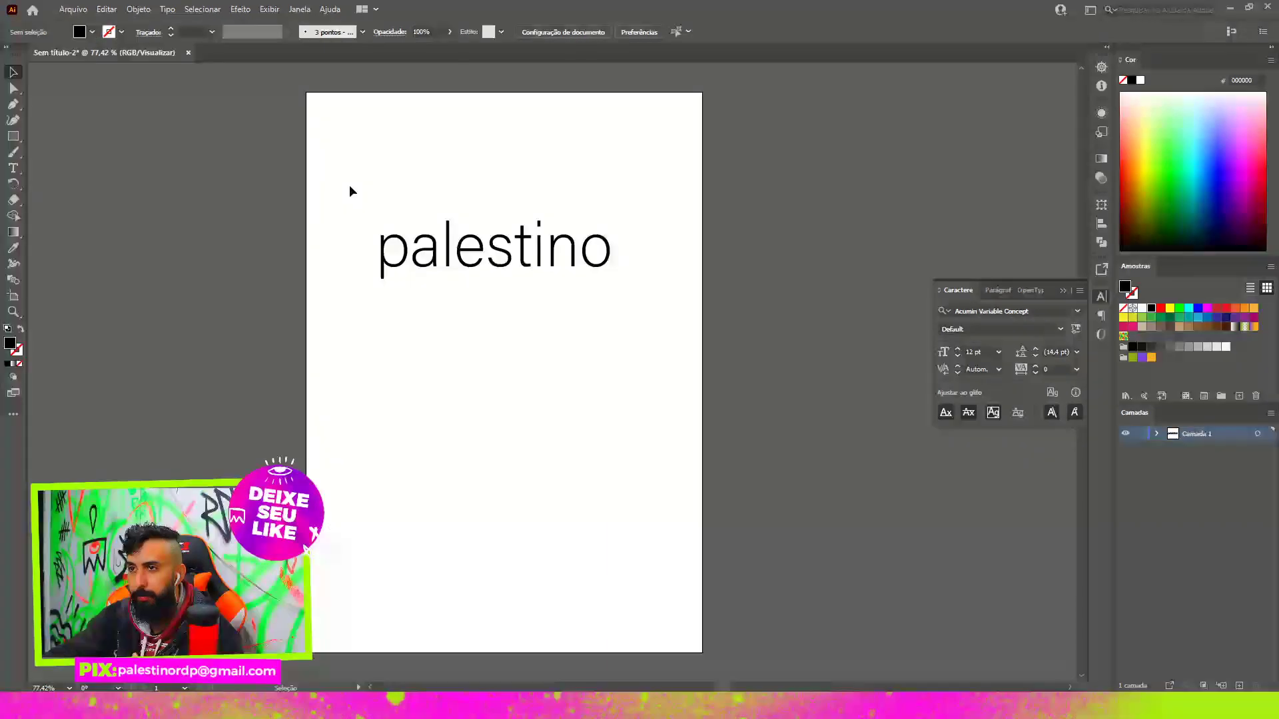
left_click_drag(349, 185, 396, 247)
left_click(339, 186)
left_click_drag(339, 186, 403, 249)
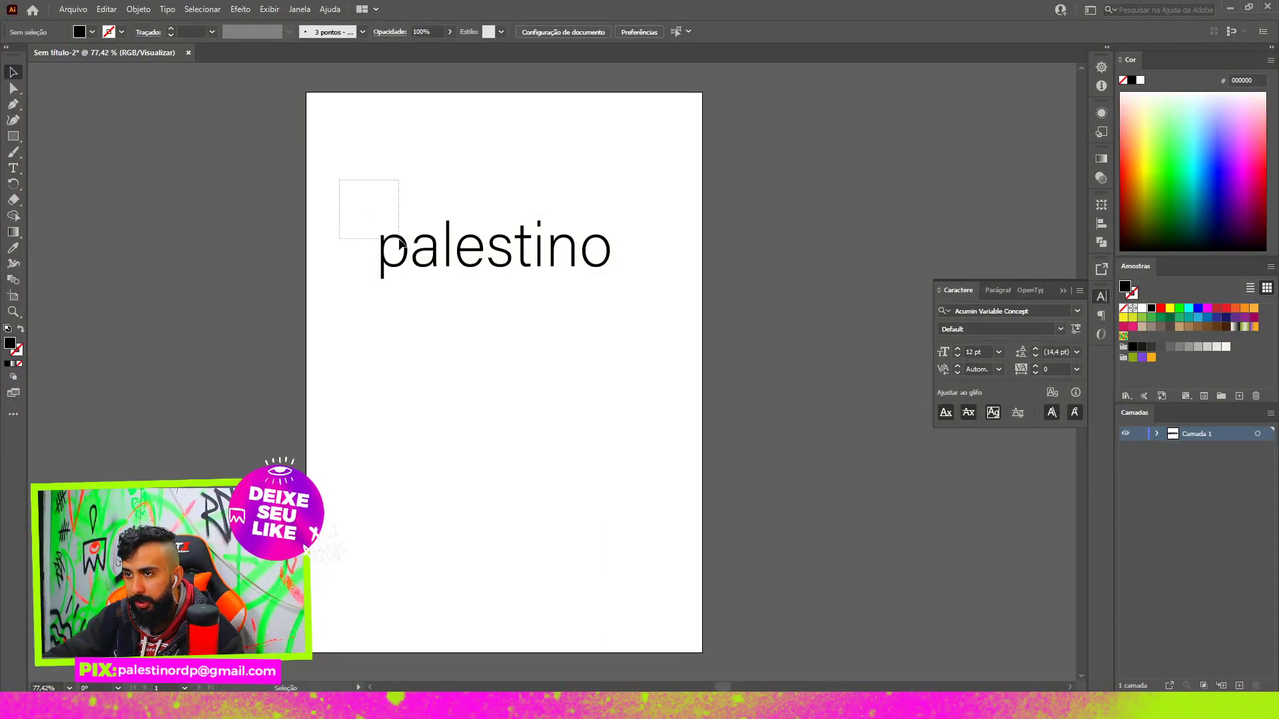
left_click(457, 168)
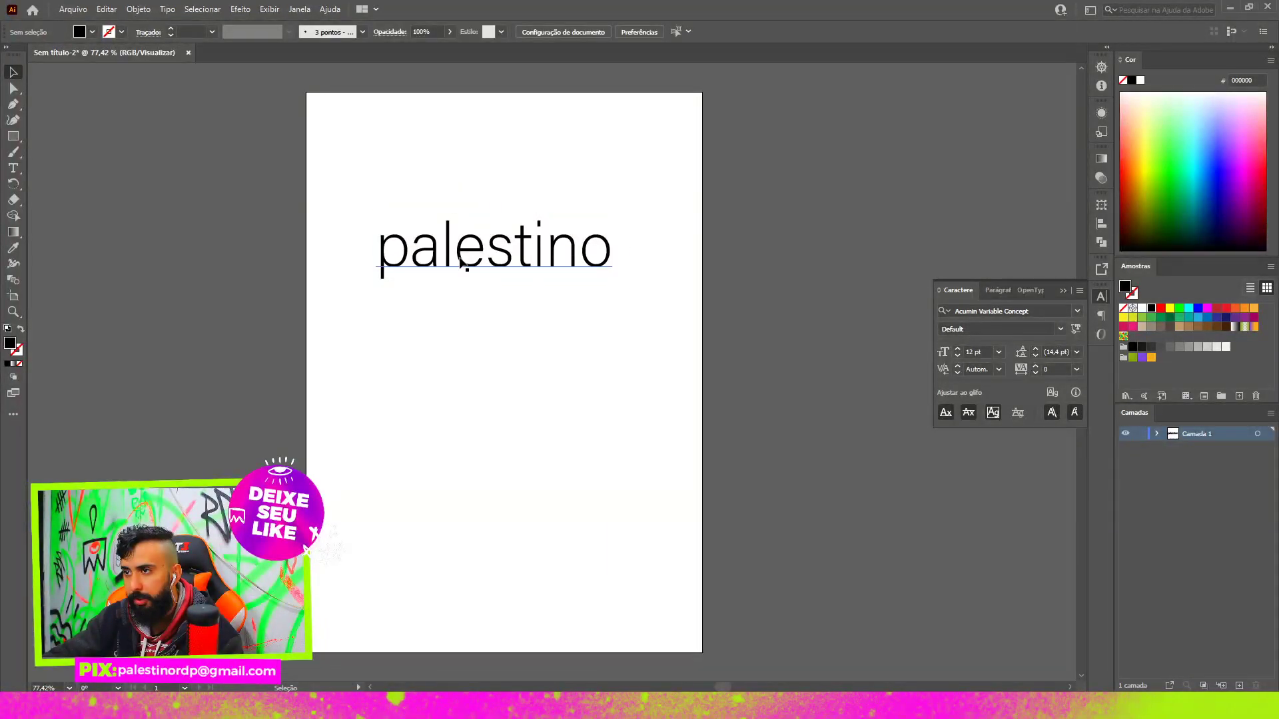
left_click(515, 227)
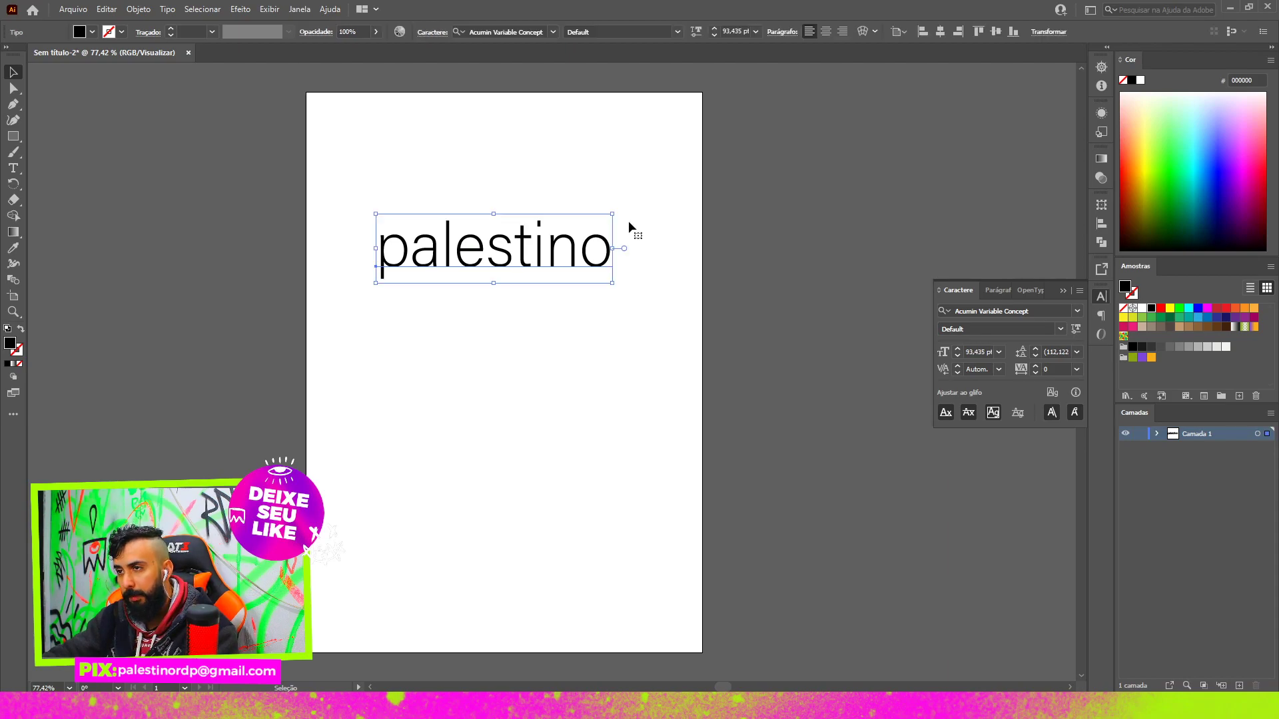
- Set palestino in Akira Expanded Super Bold and scale it down onto the artboard
left_click(1062, 325)
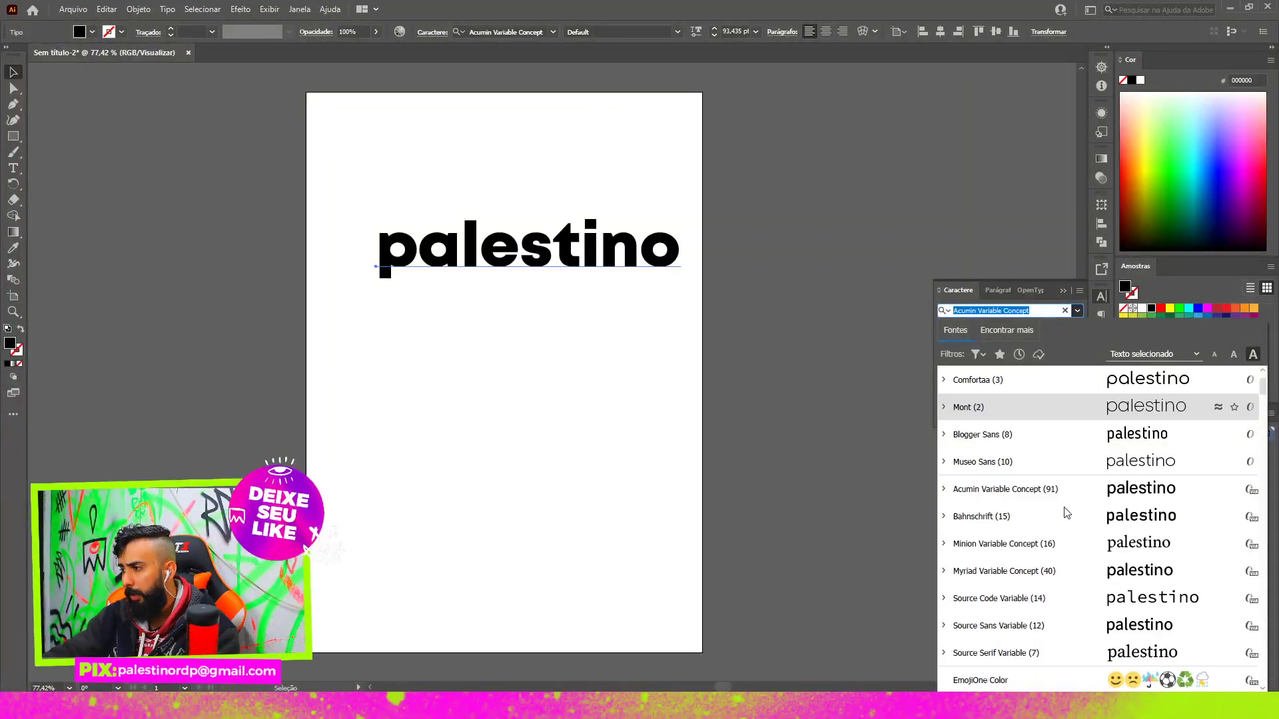
scroll(1066, 533, "down", 5)
left_click(1054, 570)
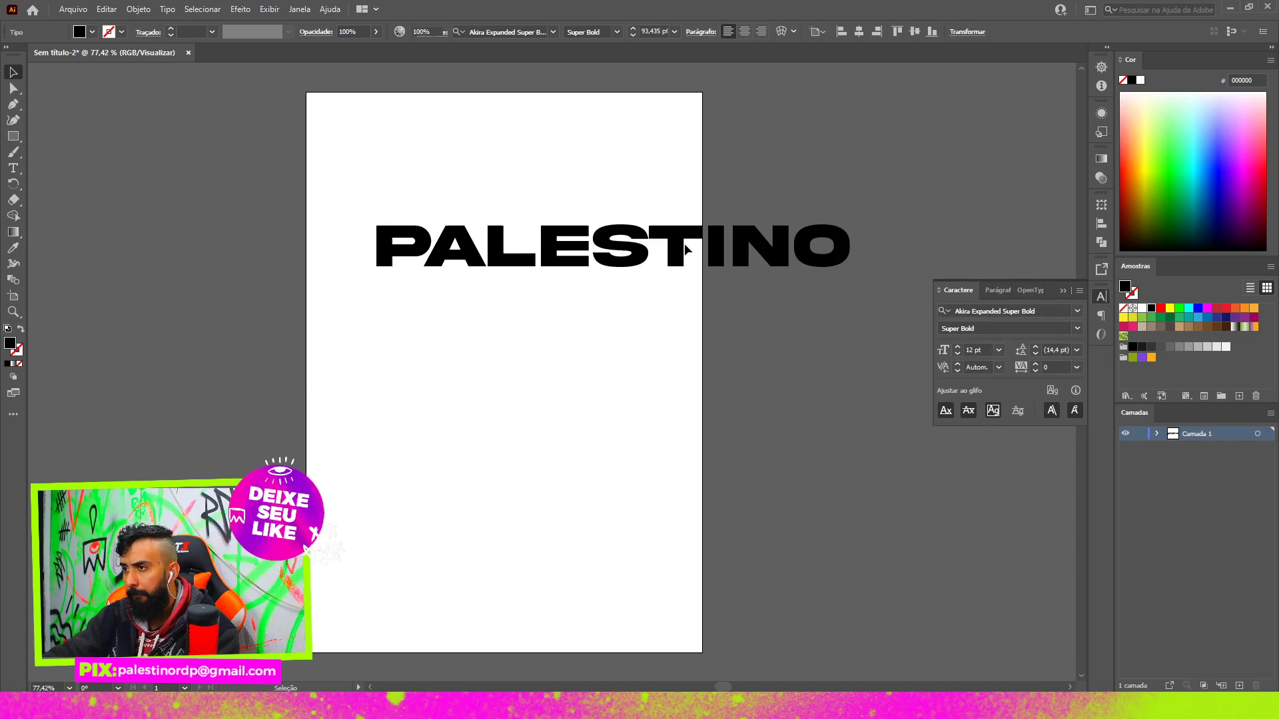
left_click_drag(850, 224, 659, 241)
mouse_move(588, 273)
left_mouse_down()
mouse_move(571, 288)
mouse_move(588, 320)
left_mouse_up()
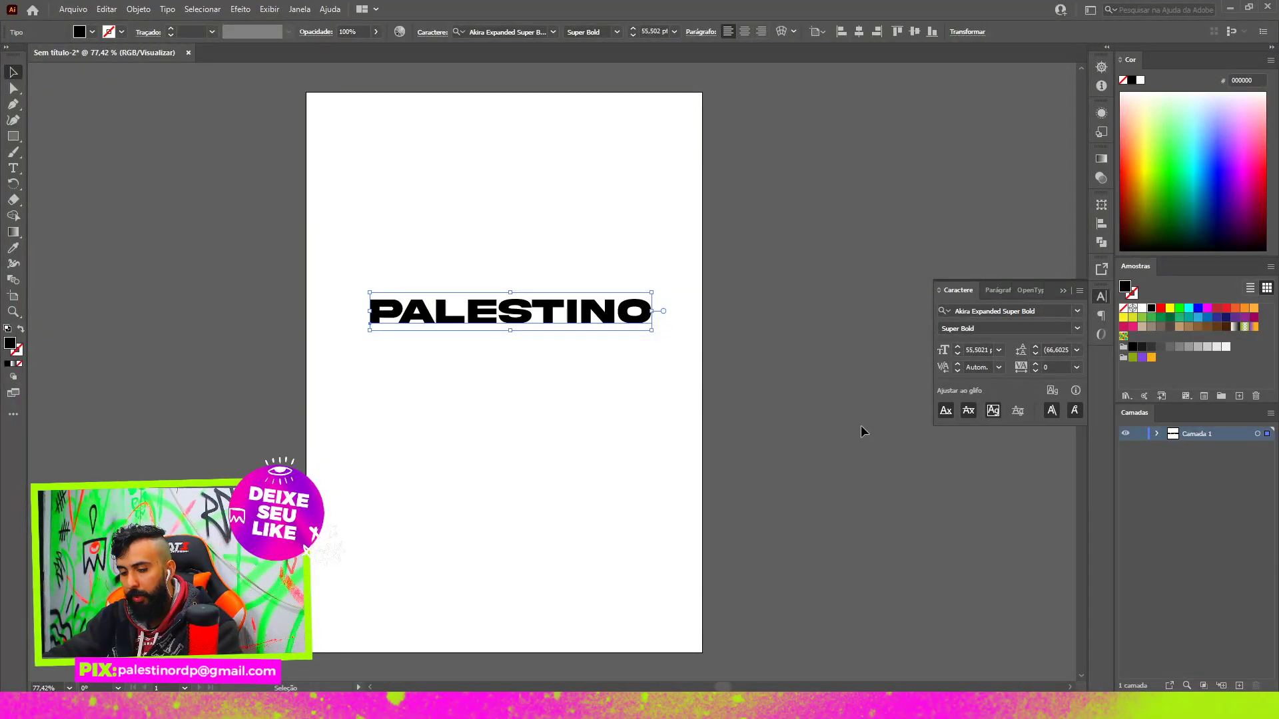
- Hide the Character panel and shrink PALESTINO slightly to about 55 pt
key("a")
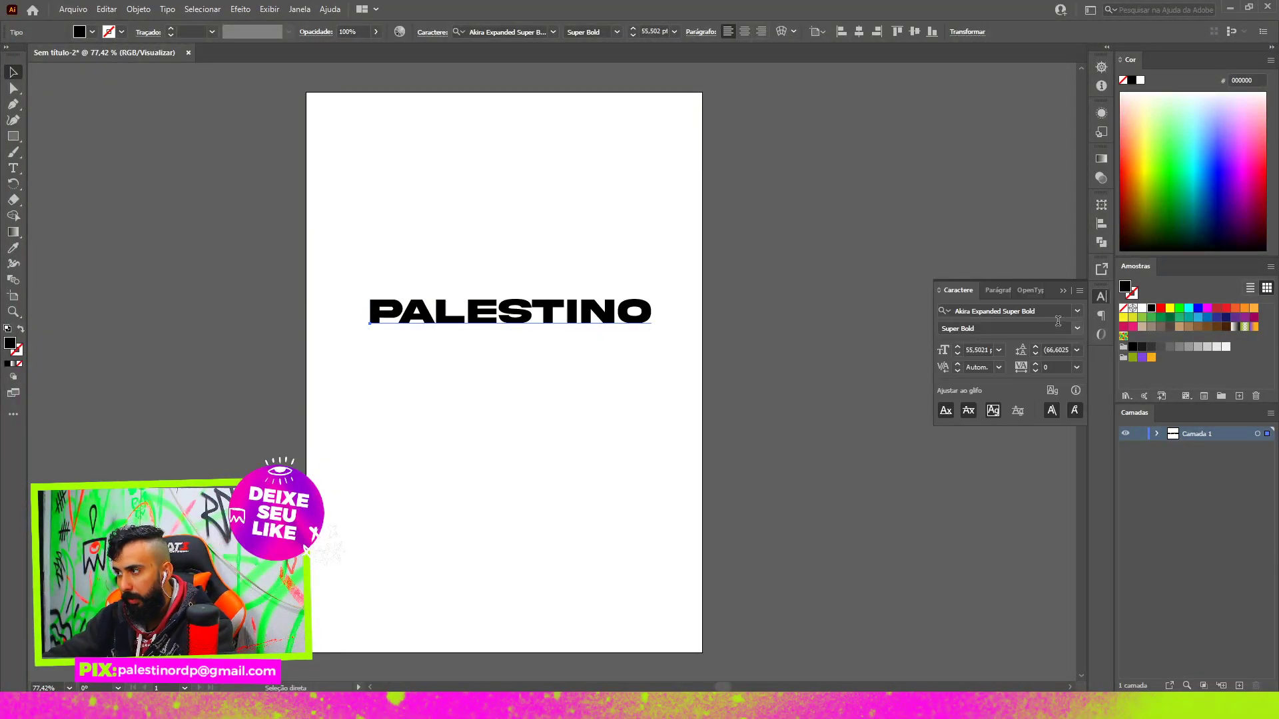
left_click(1104, 299)
key("v")
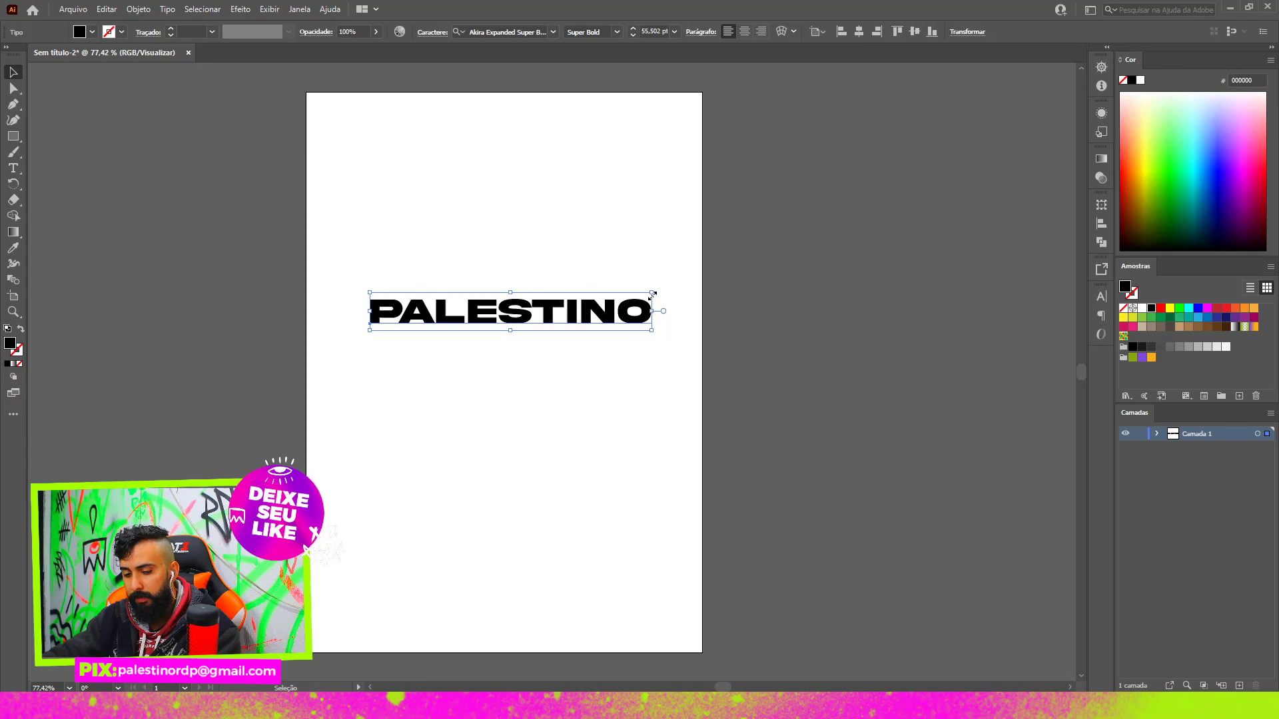
mouse_move(652, 294)
left_mouse_down()
mouse_move(439, 238)
mouse_move(674, 234)
mouse_move(550, 273)
mouse_move(625, 202)
left_mouse_up()
left_click(656, 289)
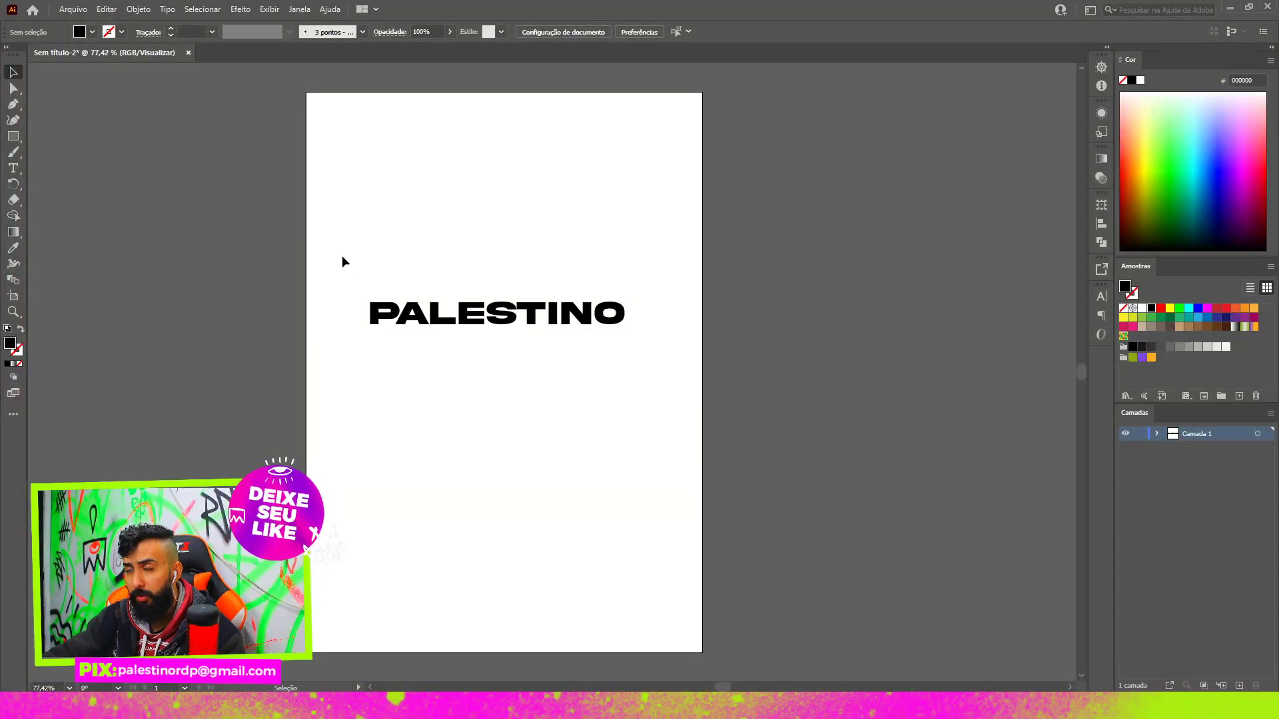
- Select PALESTINO and rotate it to a steep angle, then vertical
left_click_drag(339, 212, 696, 395)
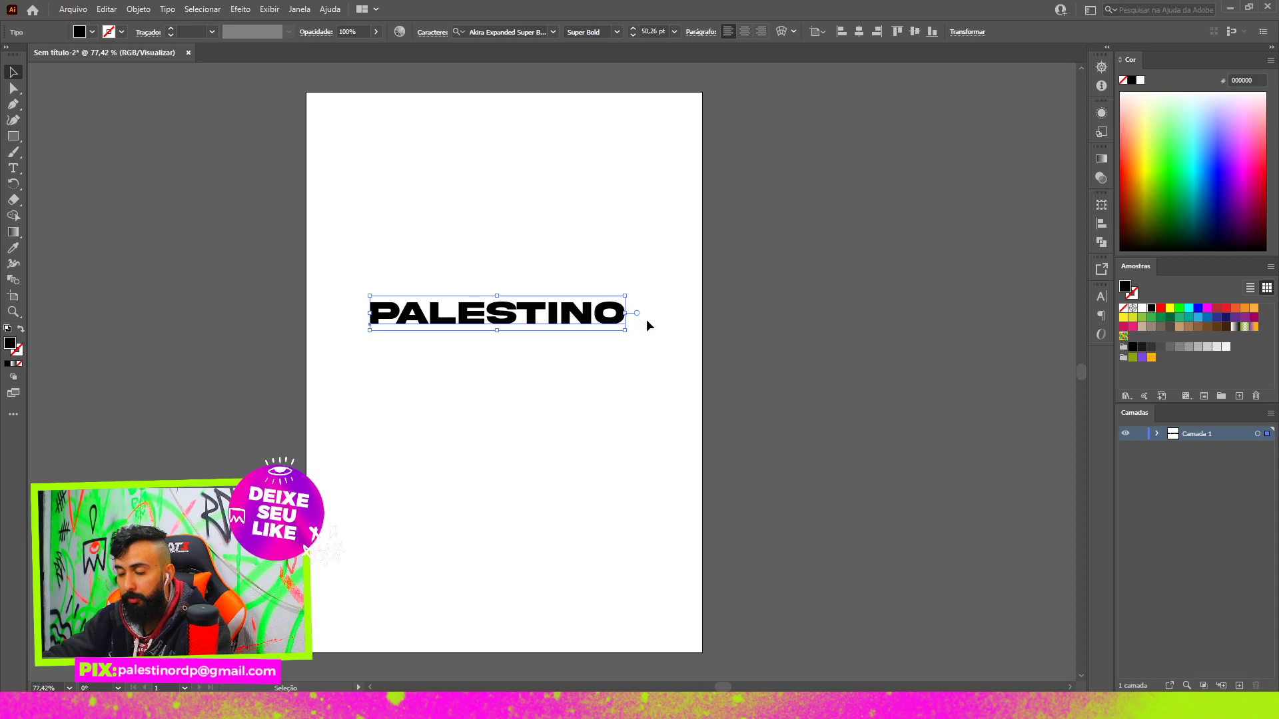
left_click(408, 251)
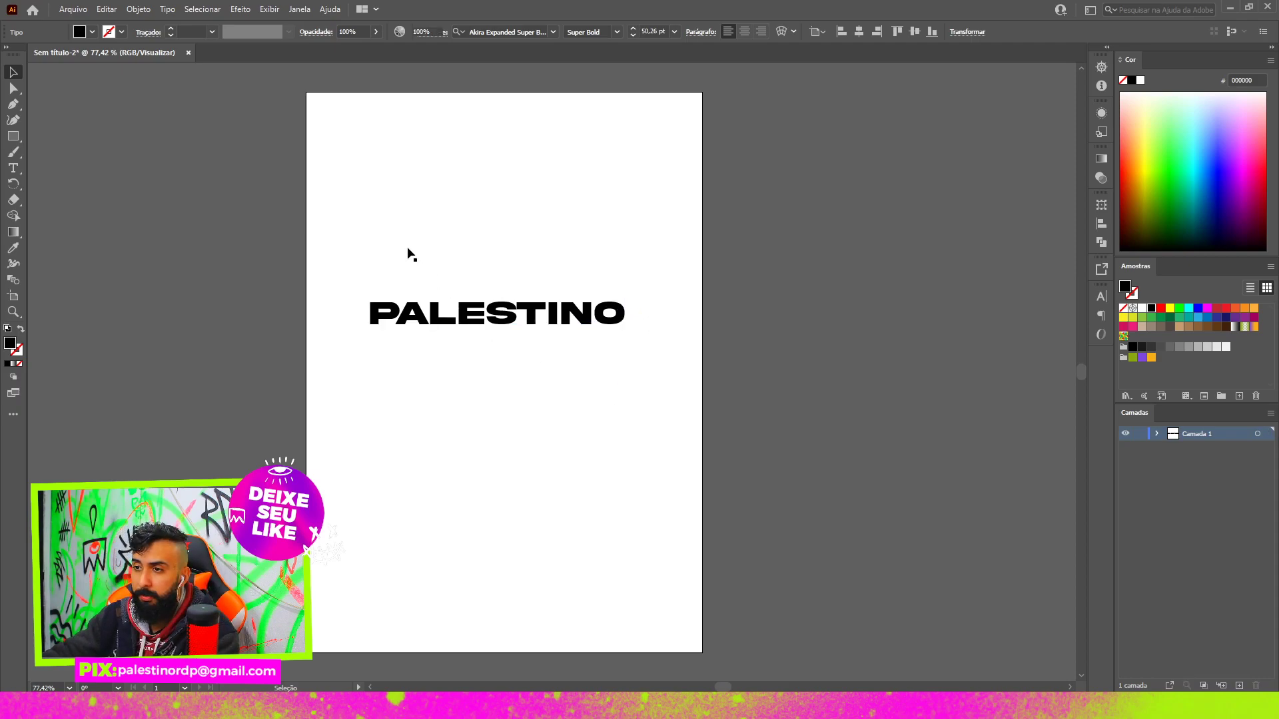
left_click(484, 321)
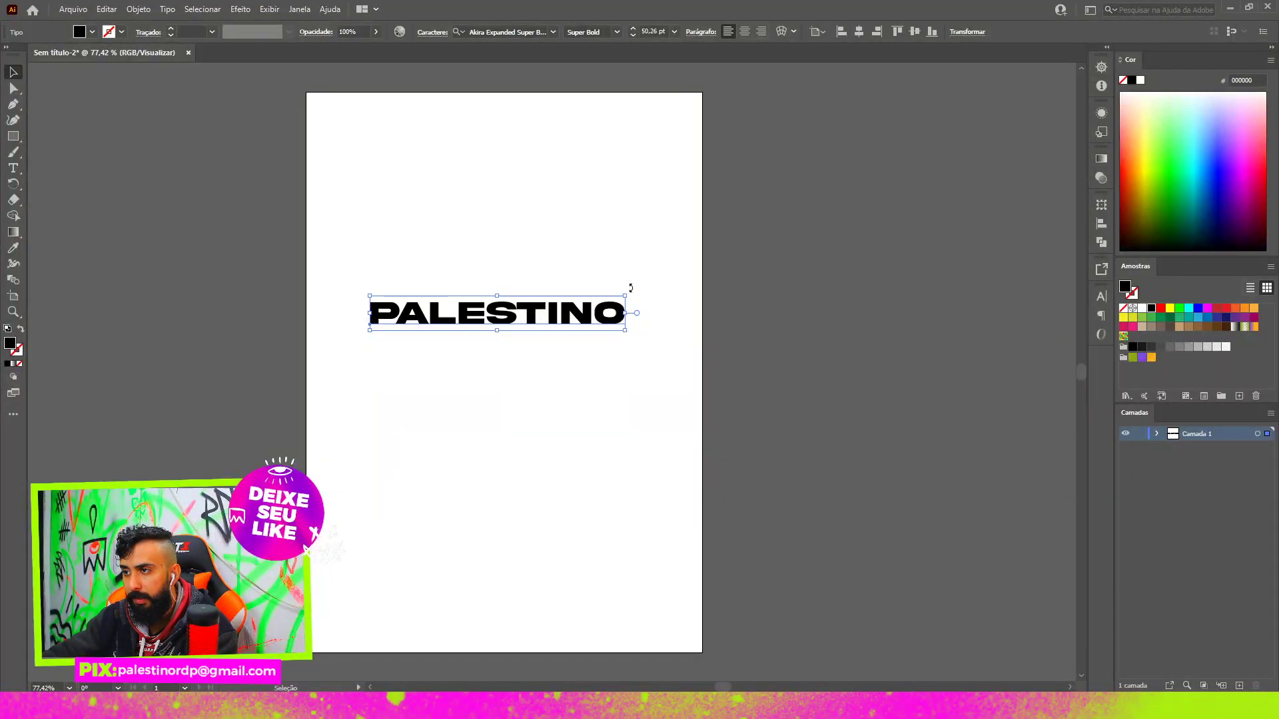
mouse_move(631, 288)
left_mouse_down()
mouse_move(439, 255)
mouse_move(586, 303)
left_mouse_up()
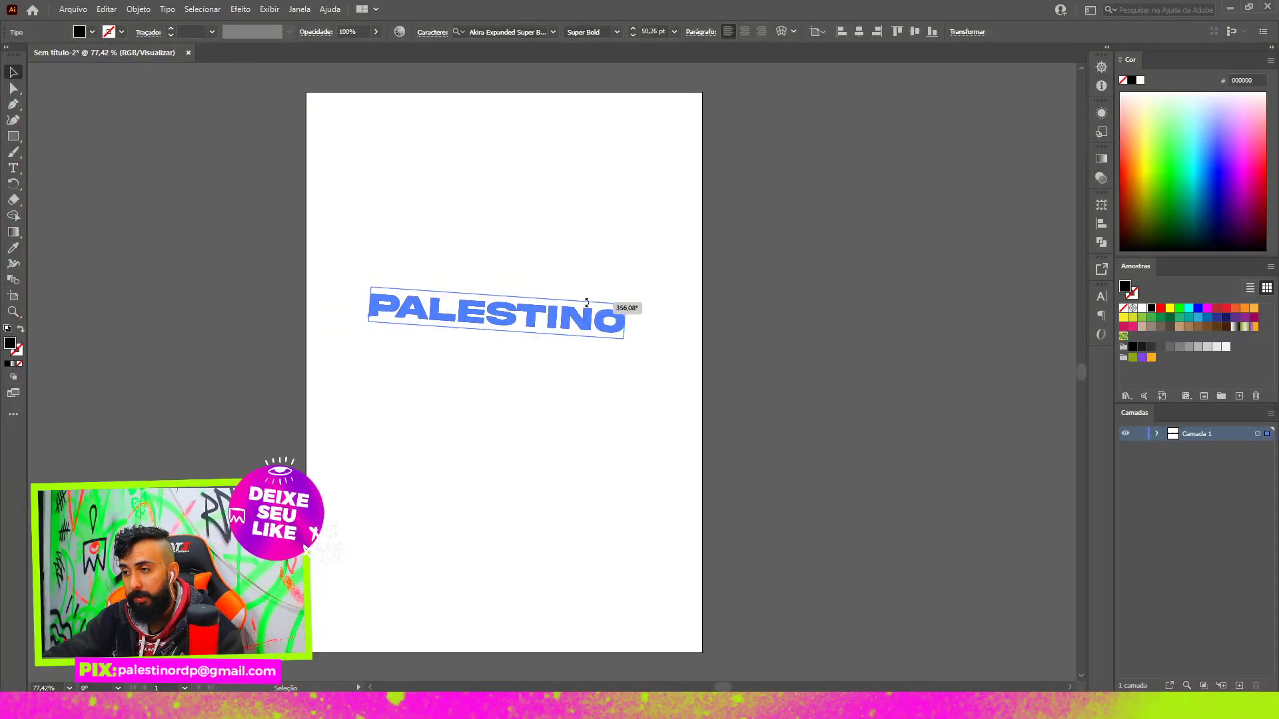
mouse_move(586, 303)
left_mouse_down()
mouse_move(605, 293)
mouse_move(499, 212)
mouse_move(428, 217)
mouse_move(397, 311)
mouse_move(464, 417)
mouse_move(602, 273)
left_mouse_up()
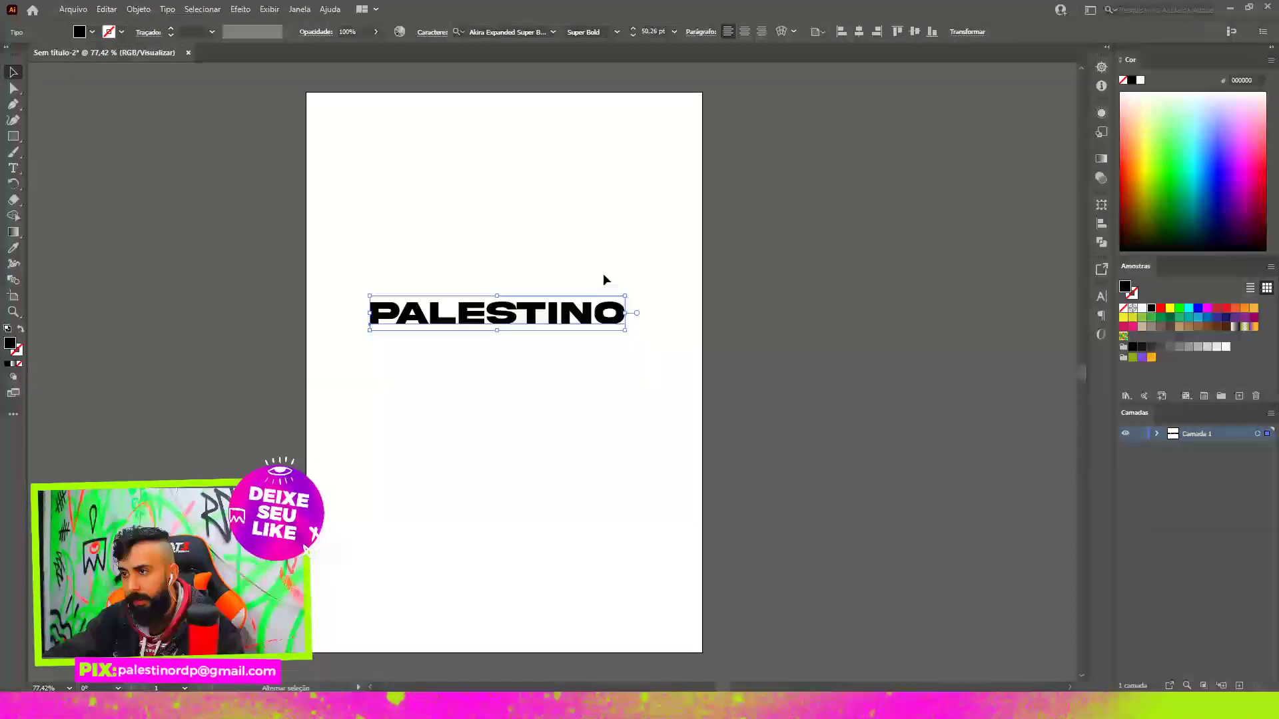
- Level PALESTINO back to 0°, nudge it right and enlarge it slightly
left_click(534, 258)
mouse_move(522, 320)
left_mouse_down()
mouse_move(541, 320)
mouse_move(517, 320)
left_mouse_up()
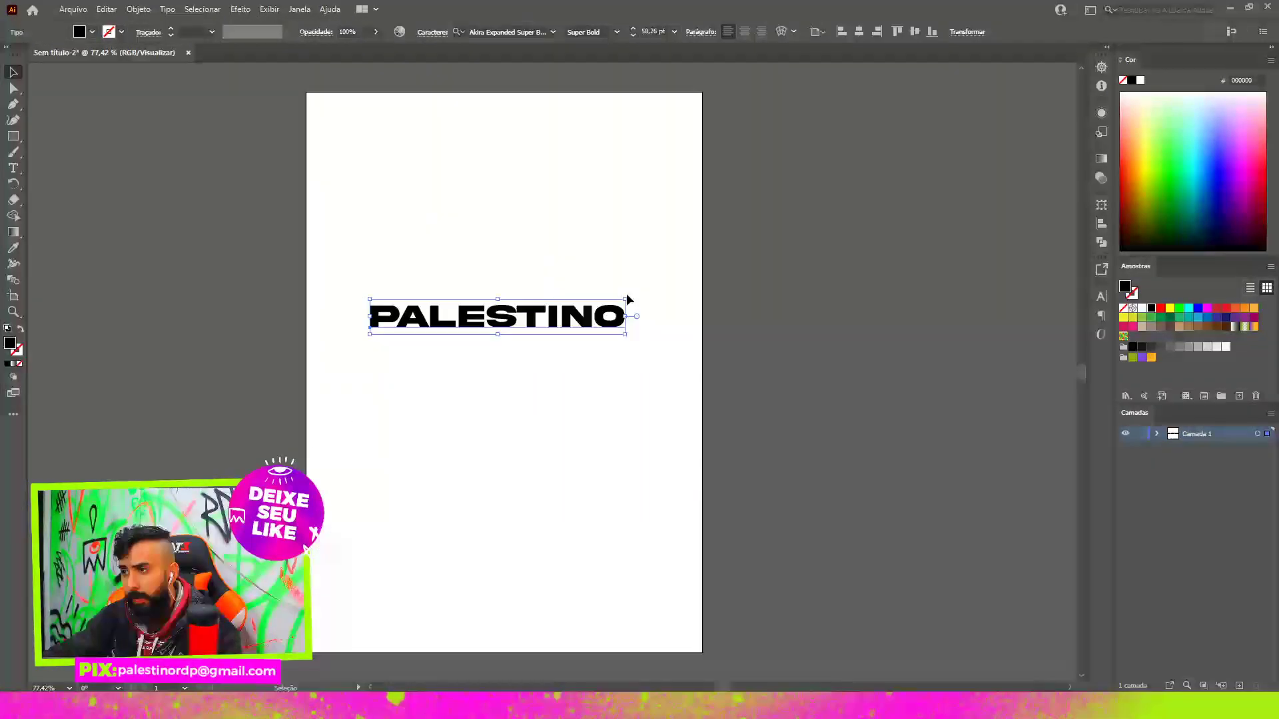
mouse_move(626, 294)
left_mouse_down()
mouse_move(656, 263)
mouse_move(600, 313)
left_mouse_up()
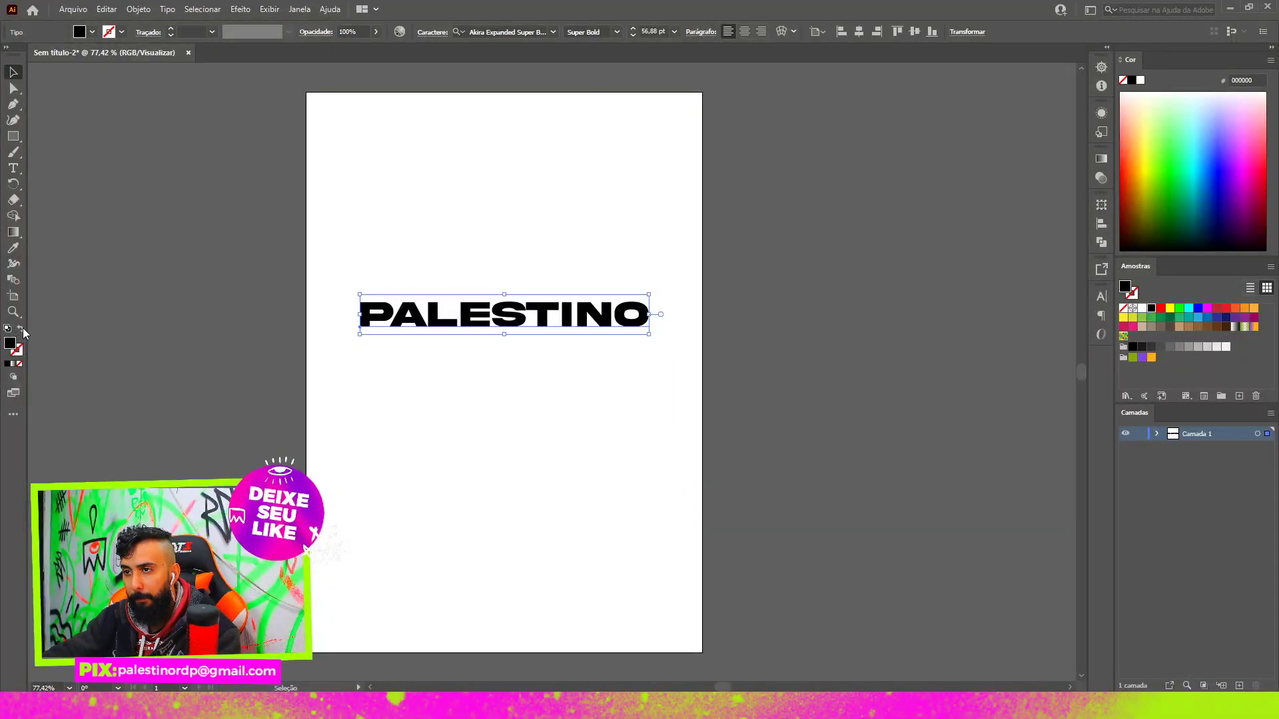
- Swap PALESTINO's fill and stroke back and forth, ending with solid black fill and two-column tools
left_click(21, 329)
left_click(513, 319)
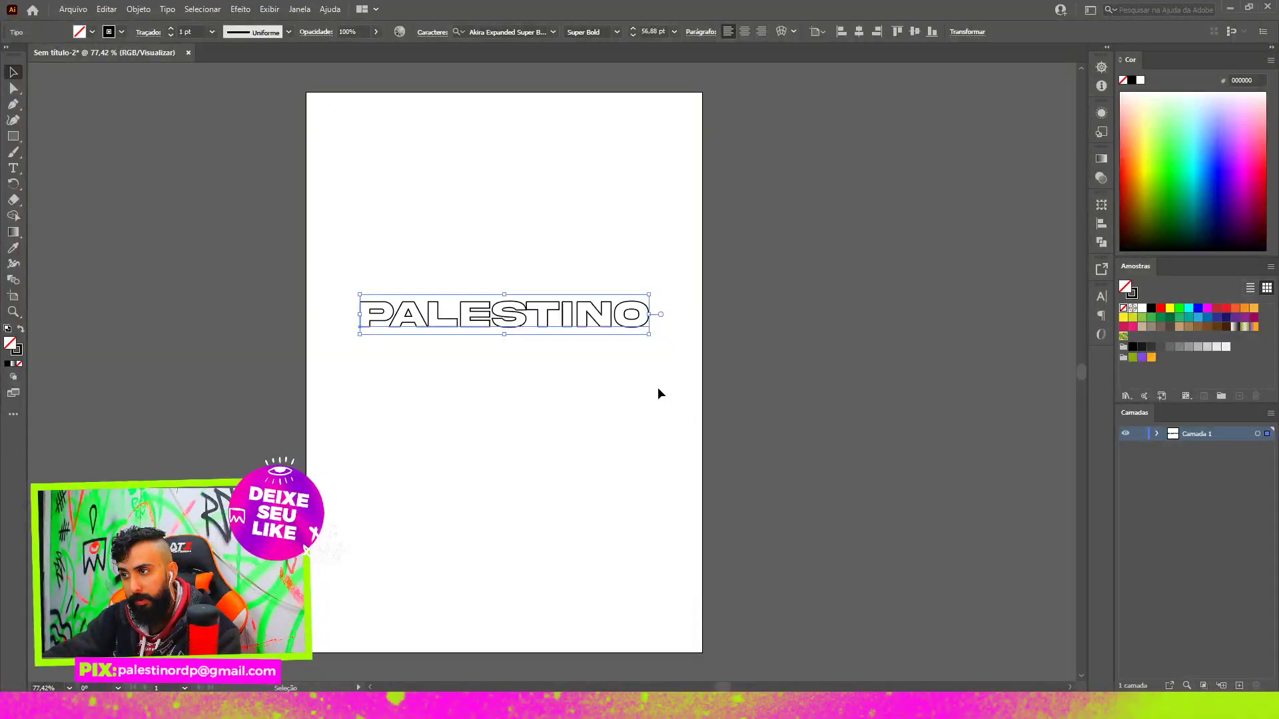
left_click(20, 331)
left_click(21, 331)
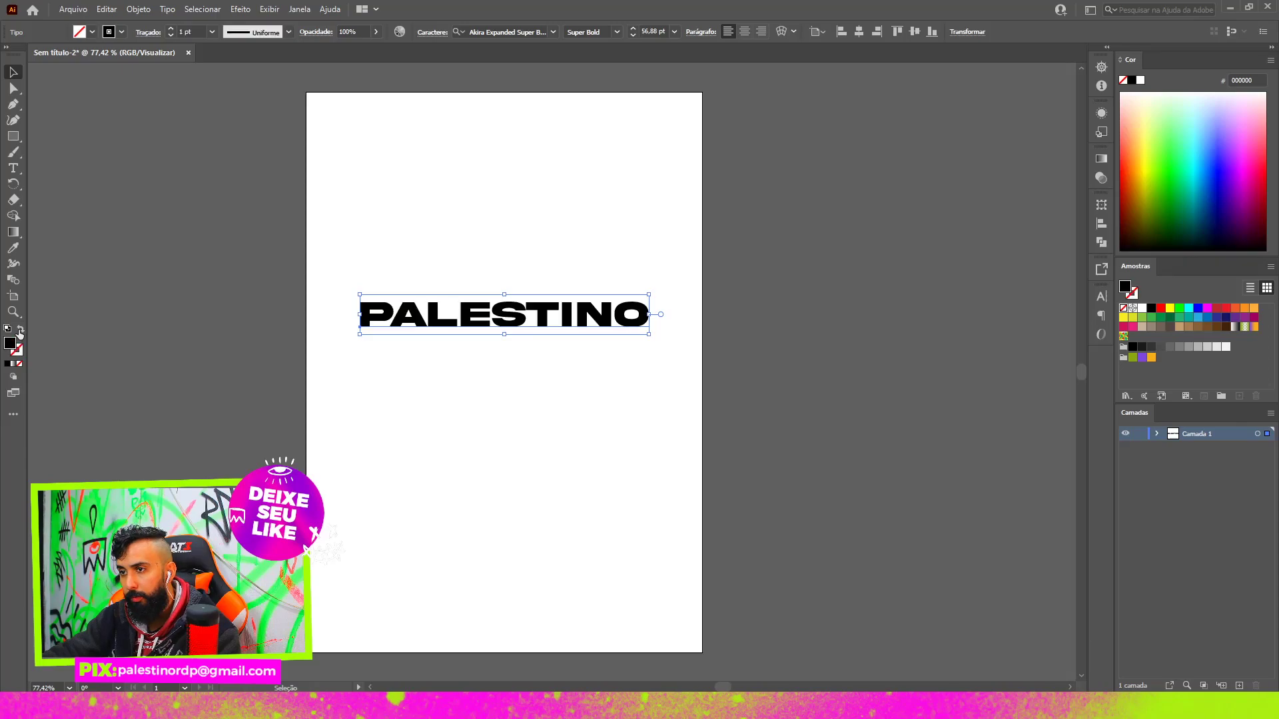
left_click(21, 331)
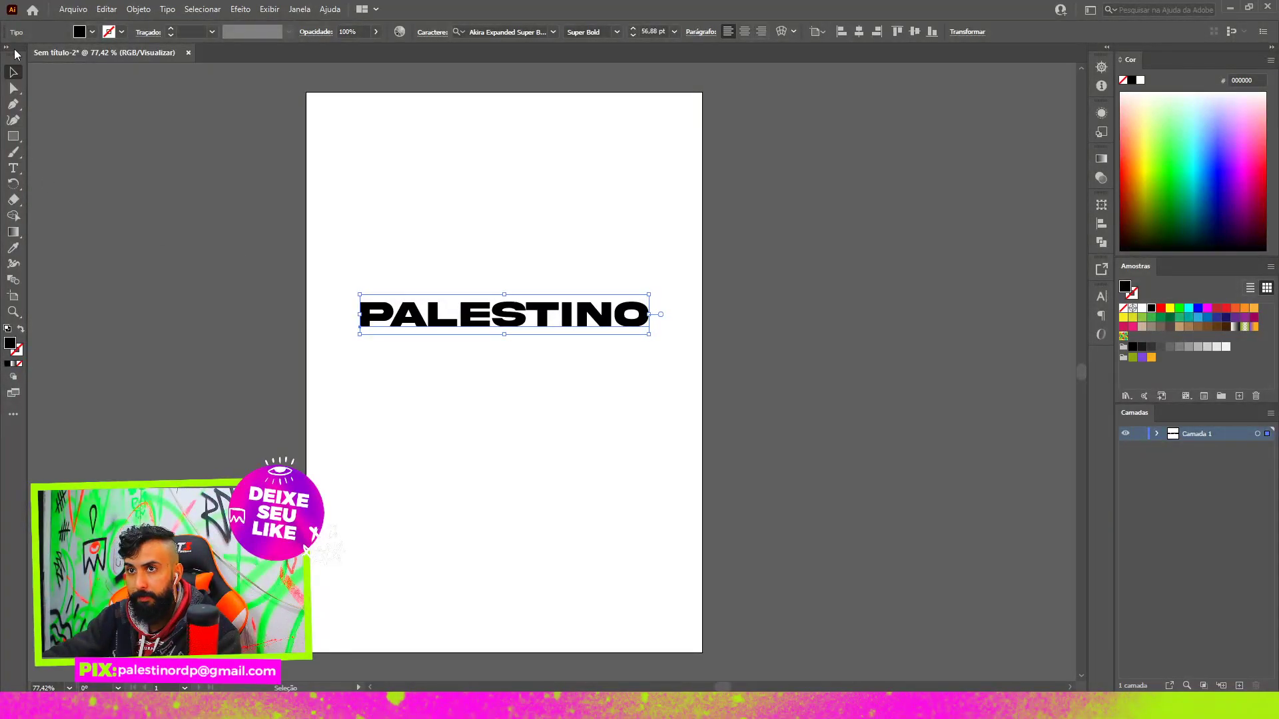
left_click(5, 49)
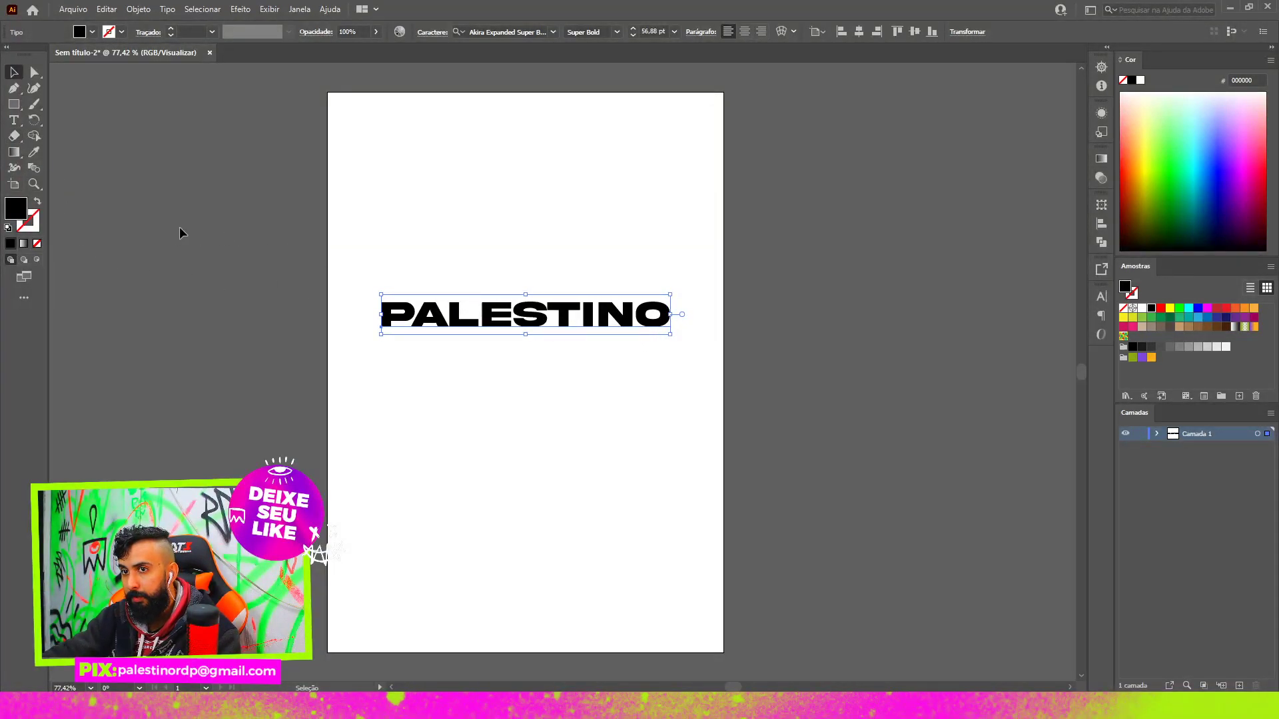
- Give PALESTINO green fill and black stroke, then swap them for black fill with green outline
left_click(1180, 309)
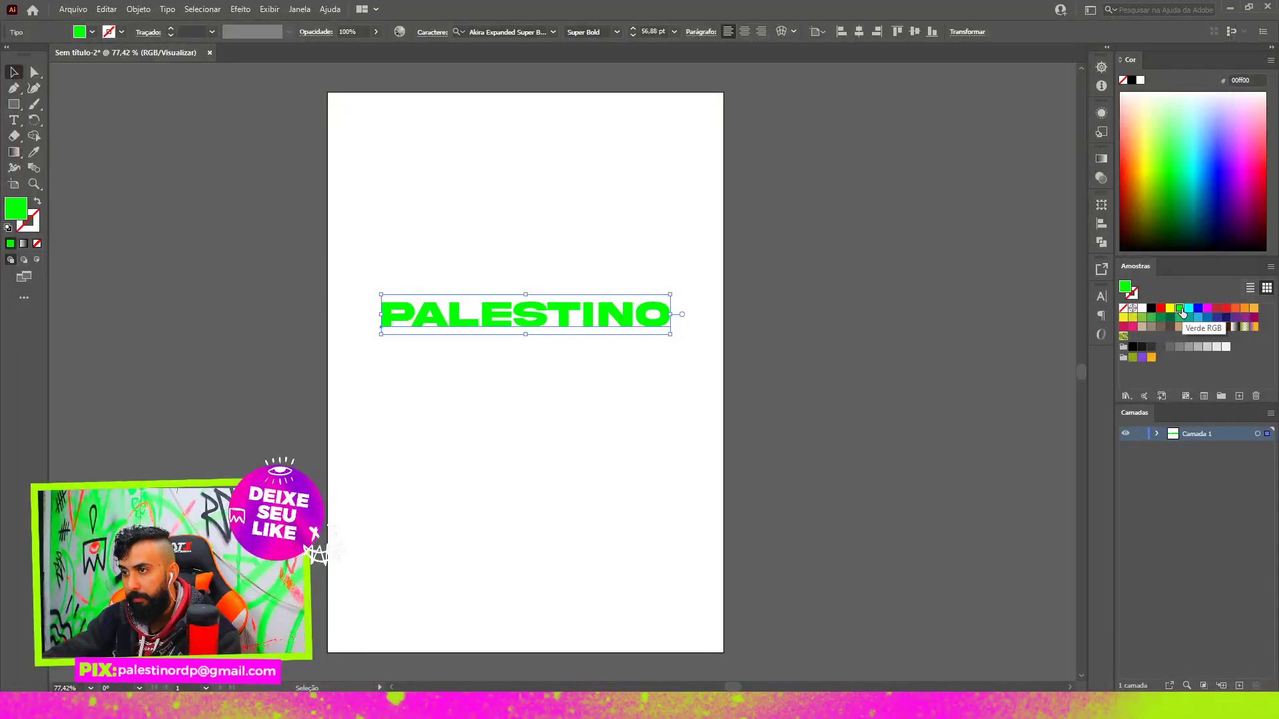
left_click(36, 214)
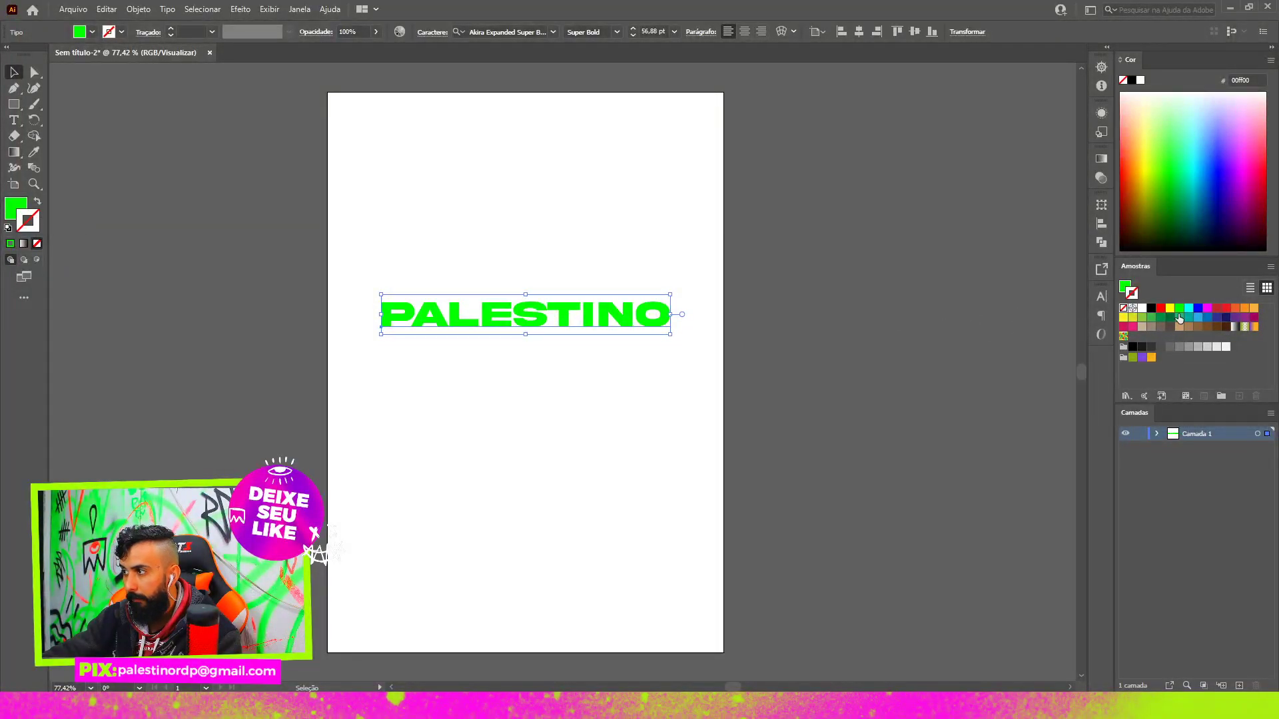
left_click(1152, 309)
left_click(293, 444)
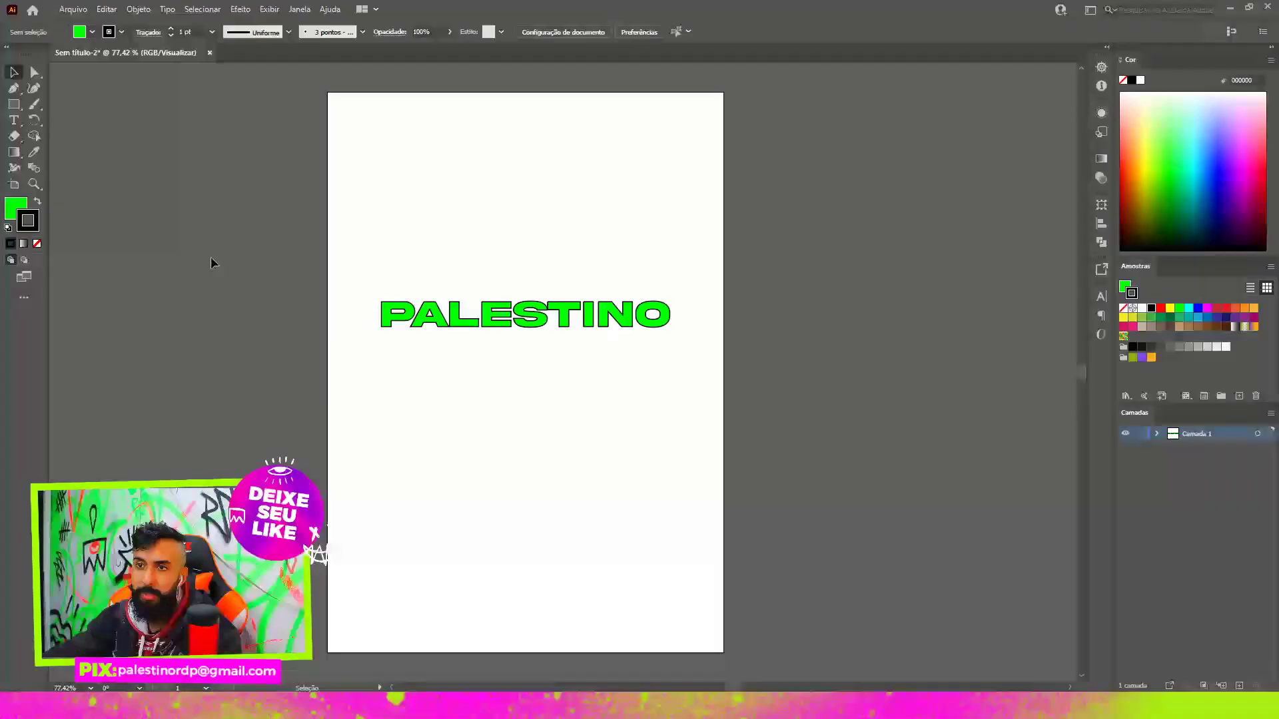
left_click_drag(448, 243, 598, 392)
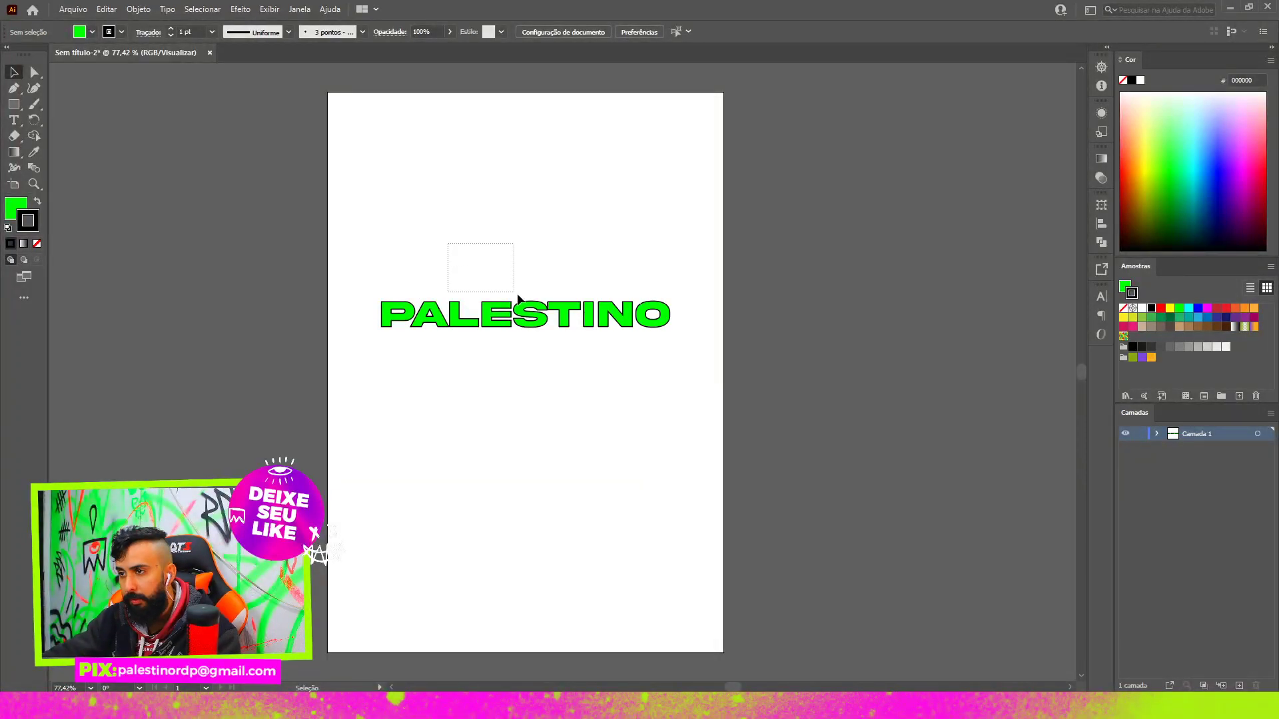
left_click(37, 202)
left_click(158, 437)
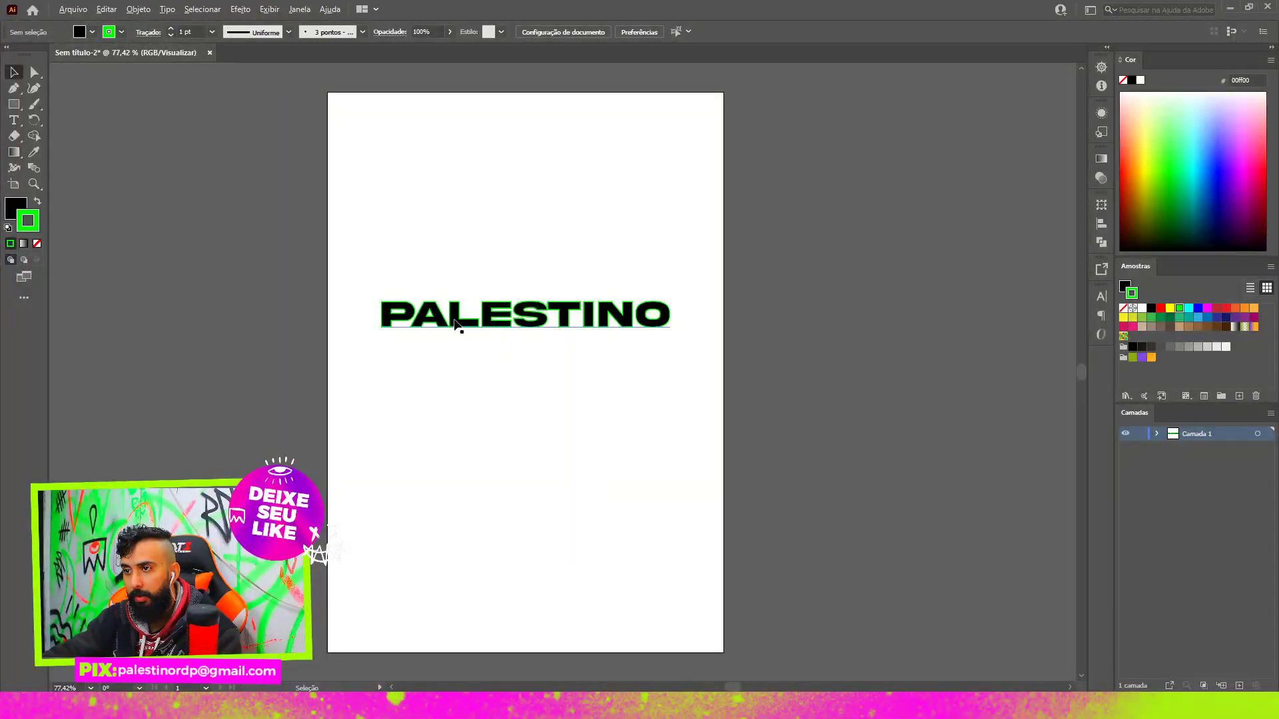
scroll(441, 316, "up", 5)
scroll(441, 317, "down", 5)
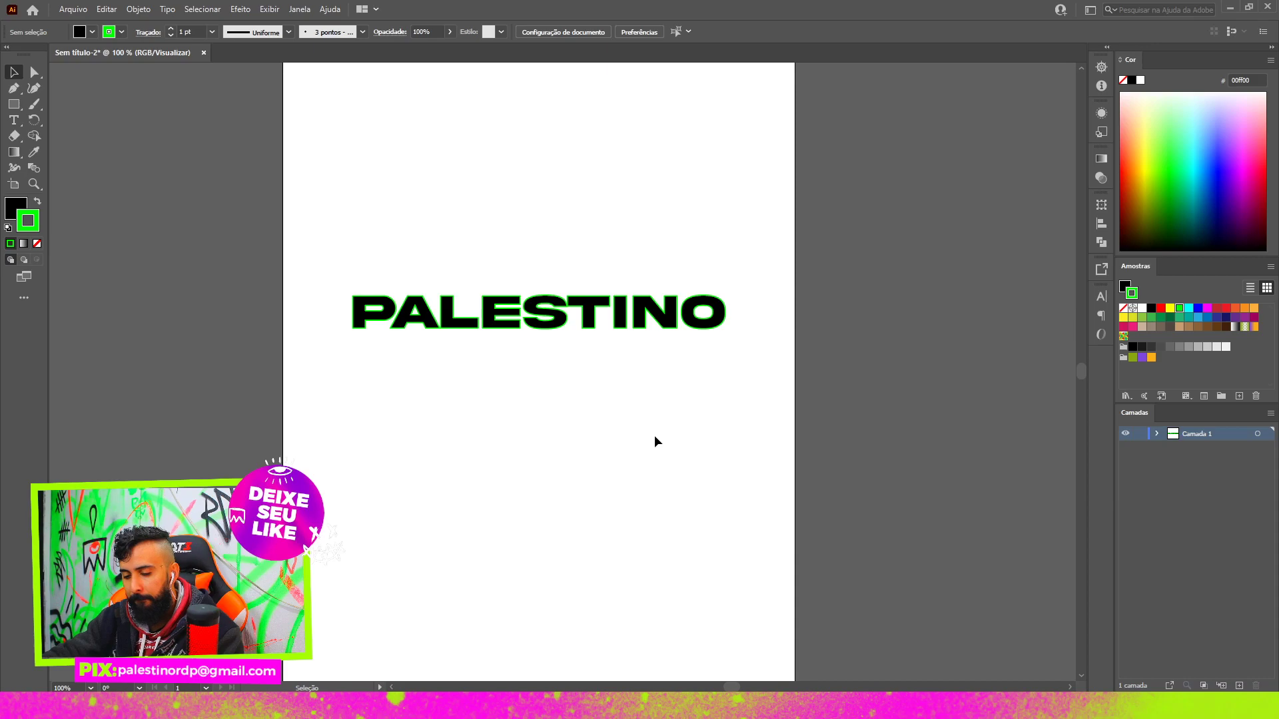
scroll(626, 419, "up", 1)
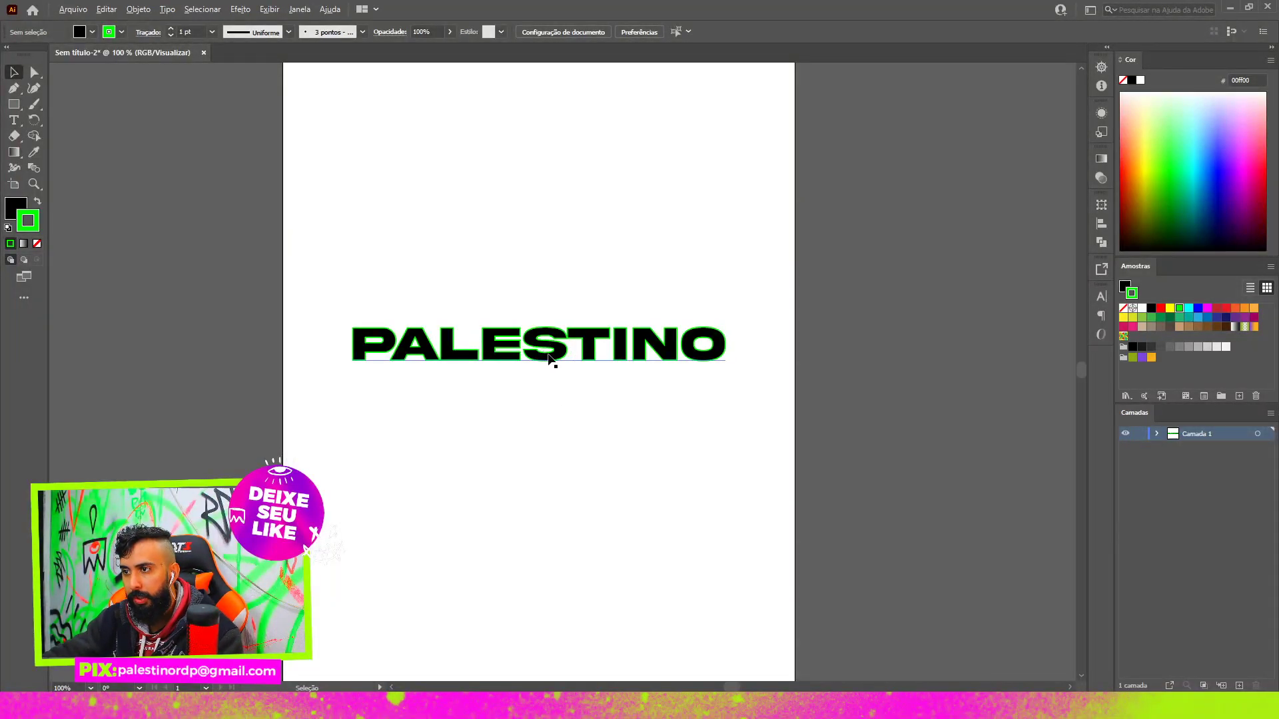
scroll(545, 367, "up", 5)
scroll(552, 359, "down", 2)
scroll(539, 381, "down", 4)
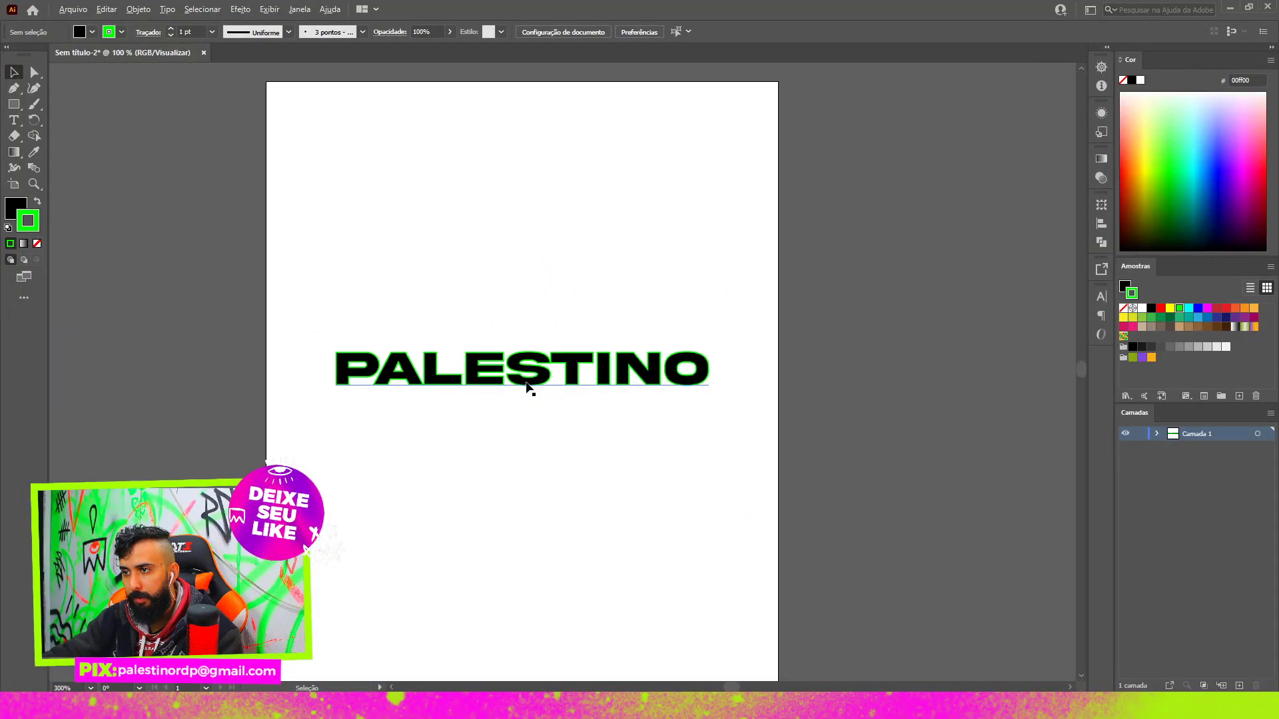
scroll(526, 347, "up", 3)
scroll(523, 362, "up", 2)
scroll(499, 394, "down", 4)
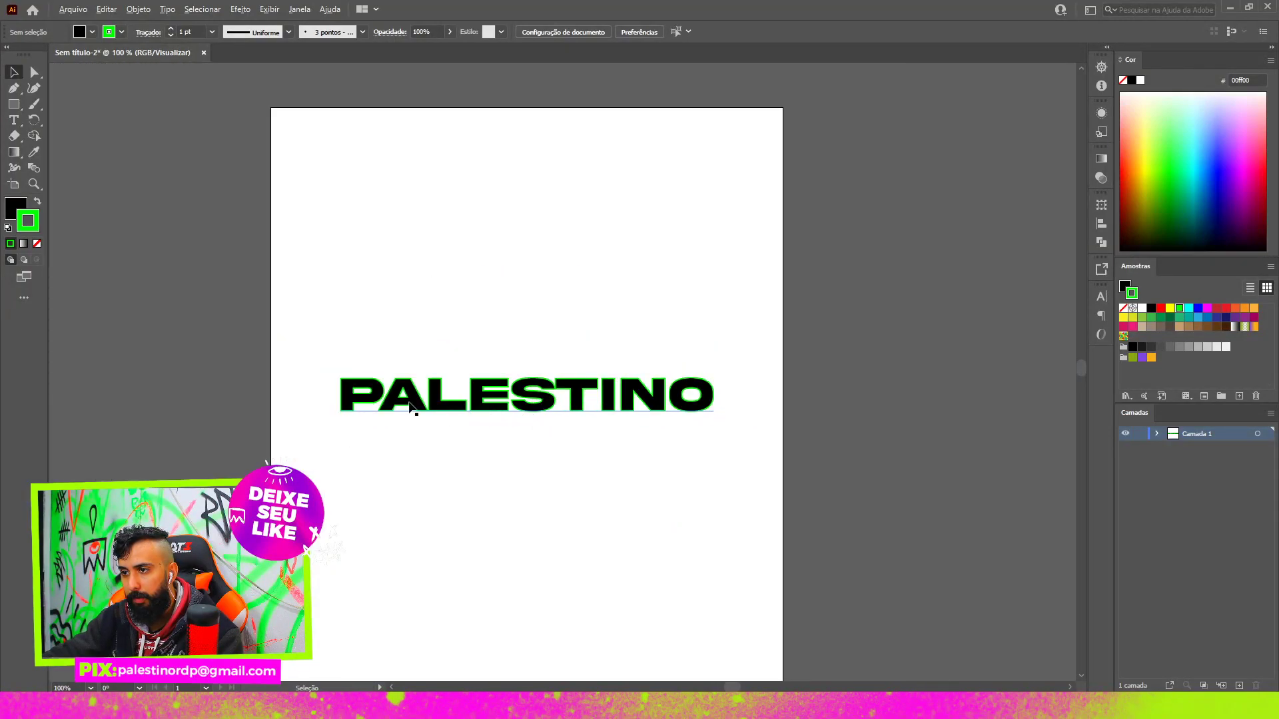
scroll(414, 407, "up", 5)
scroll(348, 383, "down", 5)
scroll(912, 419, "up", 4)
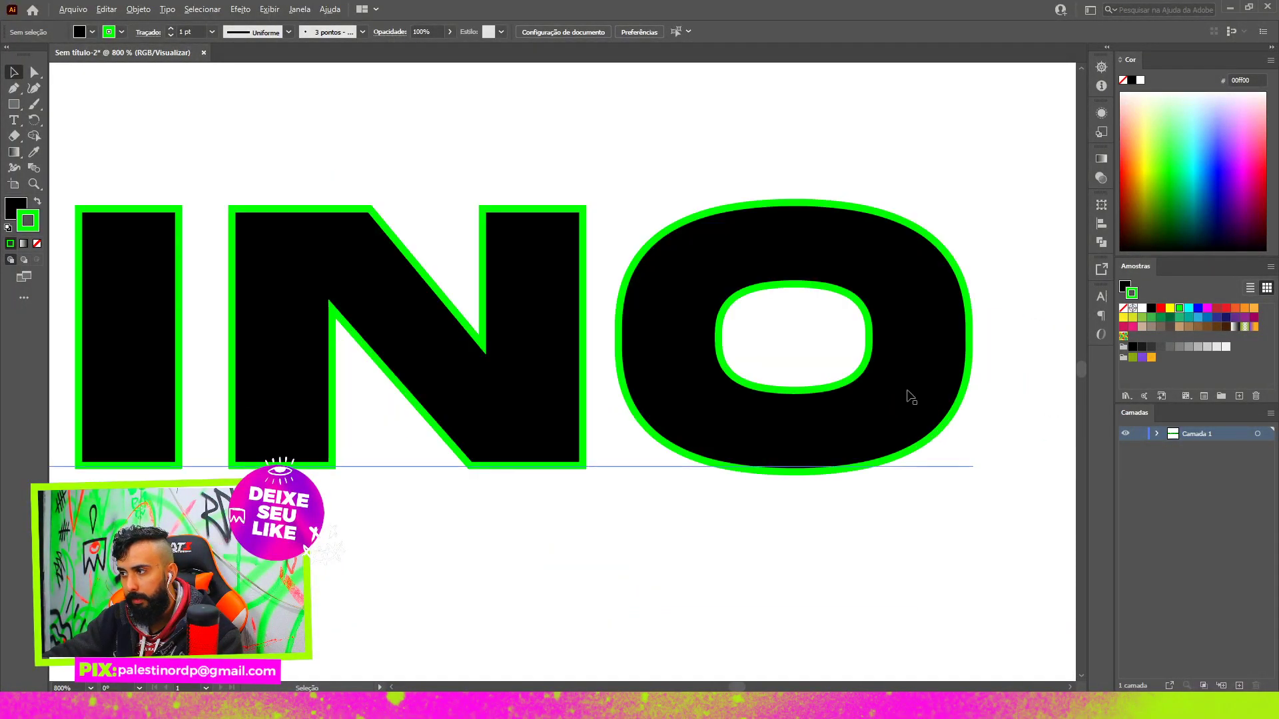
scroll(886, 406, "up", 1)
scroll(799, 412, "down", 4)
scroll(632, 400, "up", 4)
scroll(563, 388, "up", 2)
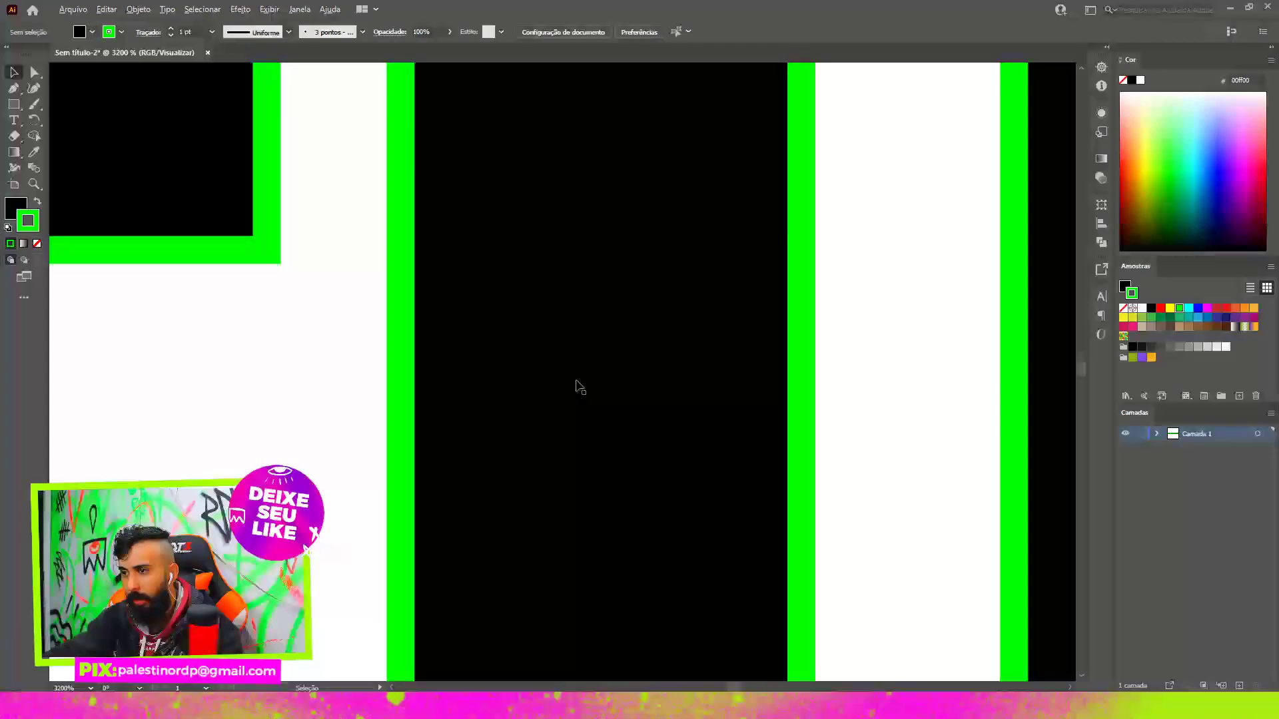
scroll(576, 381, "down", 5)
scroll(745, 408, "up", 3)
scroll(748, 403, "up", 2)
scroll(749, 405, "down", 6)
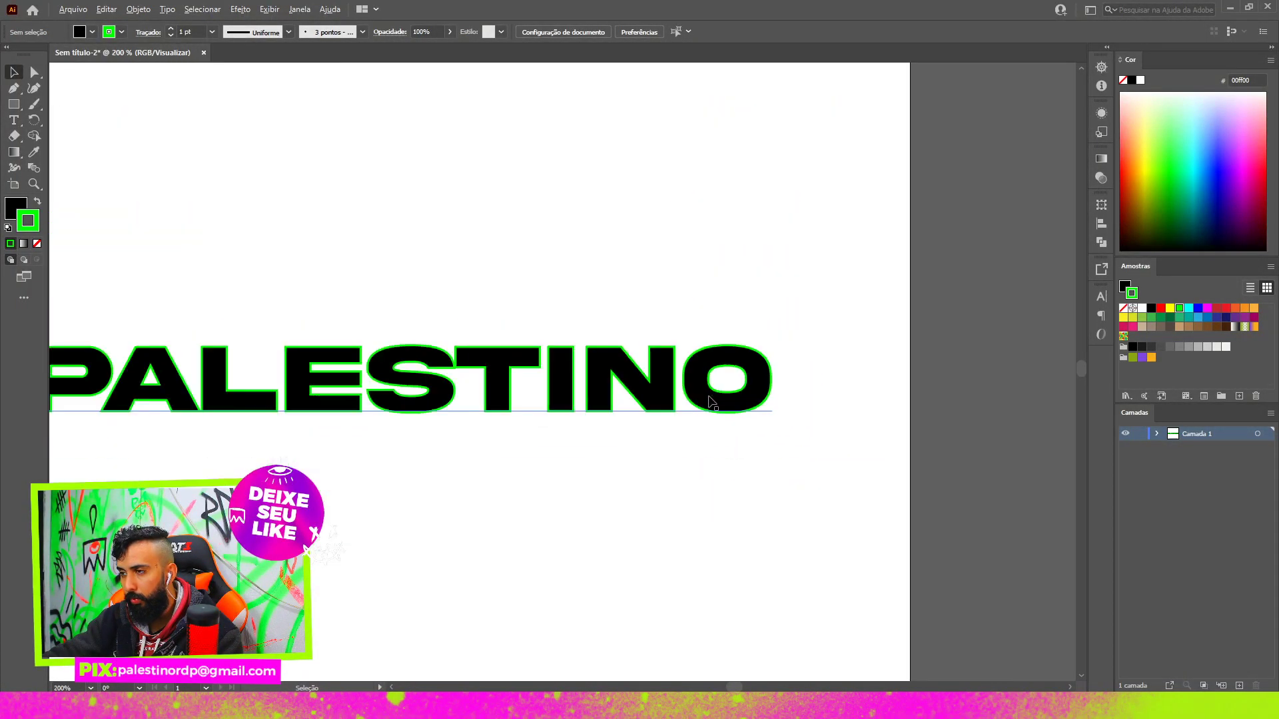
scroll(666, 392, "down", 2)
scroll(405, 374, "up", 3)
scroll(403, 376, "down", 2)
- Select PALESTINO and move it slightly higher on the page
scroll(386, 379, "up", 5)
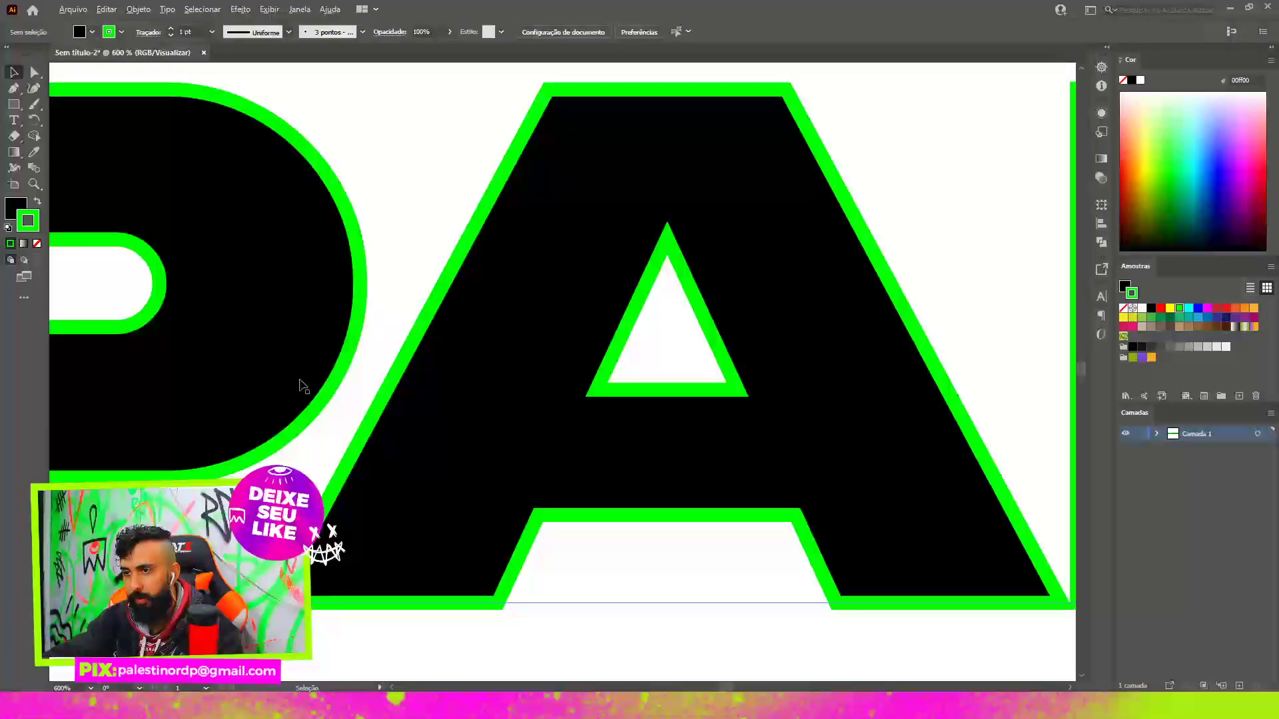
scroll(319, 393, "down", 3)
scroll(280, 398, "down", 2)
scroll(274, 386, "up", 3)
scroll(599, 397, "down", 3)
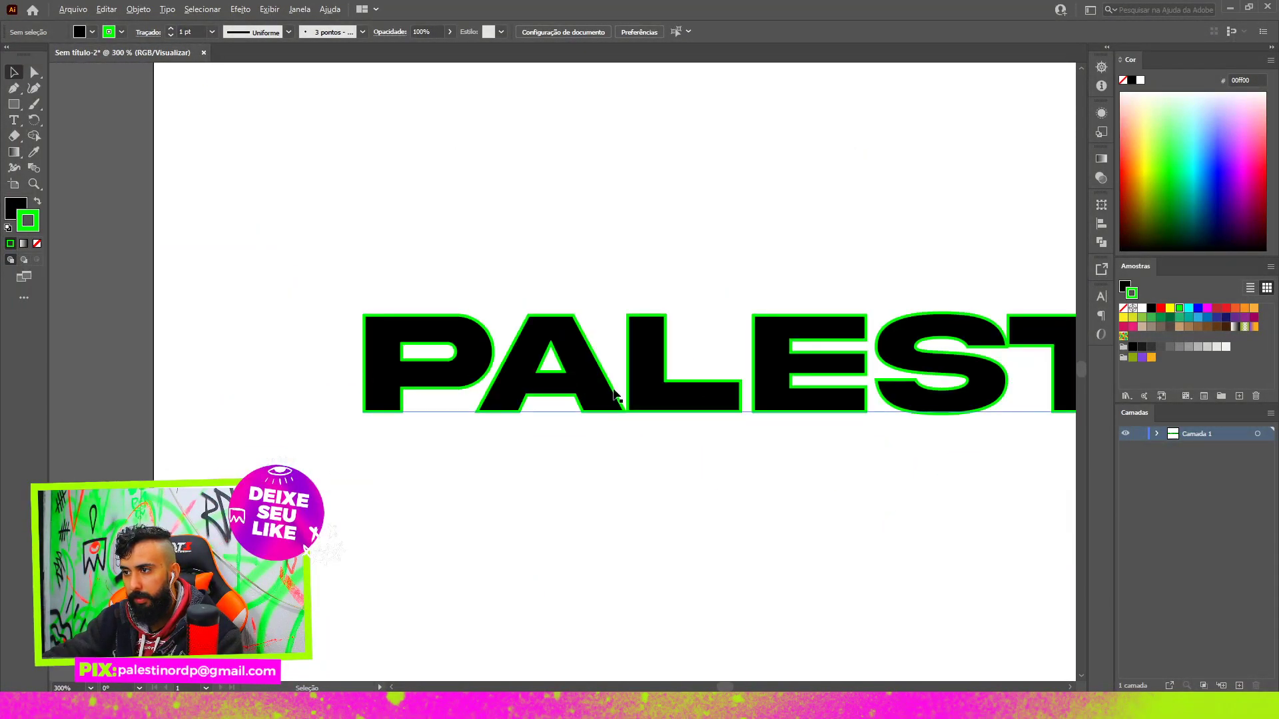
scroll(765, 399, "up", 3)
scroll(457, 371, "down", 3)
scroll(470, 378, "down", 3)
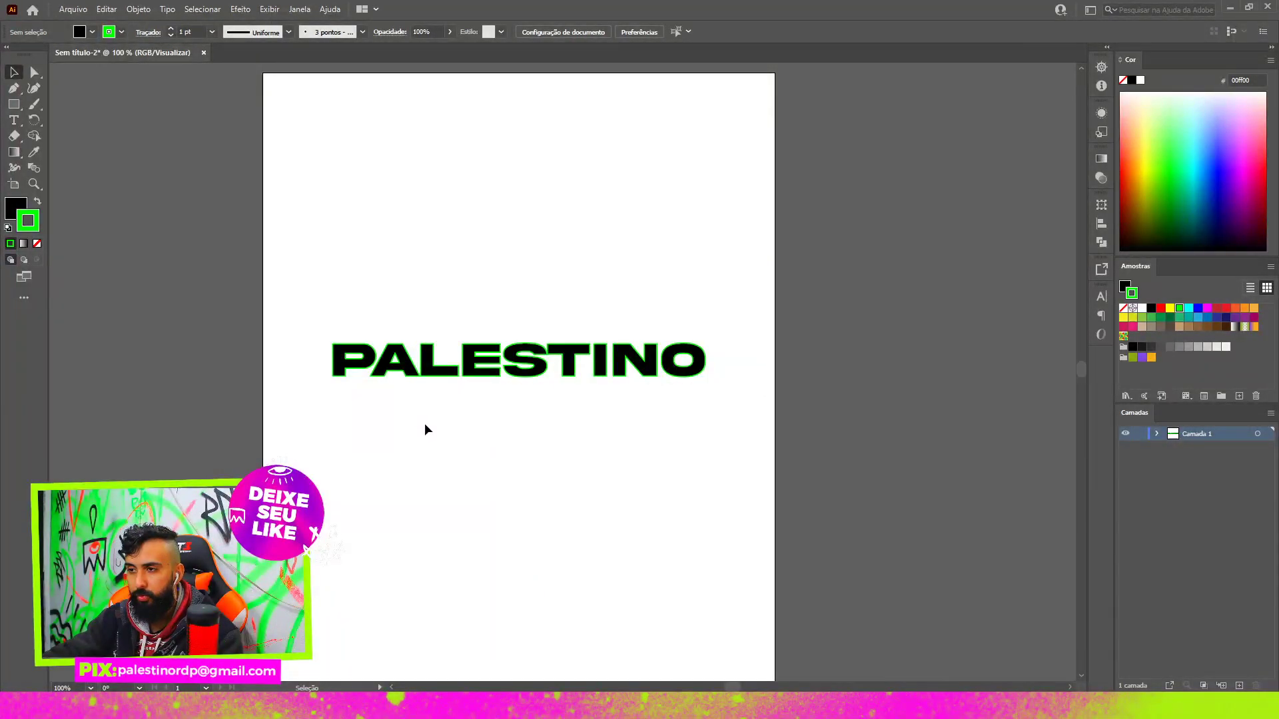
left_click_drag(283, 260, 759, 405)
left_click_drag(622, 361, 616, 323)
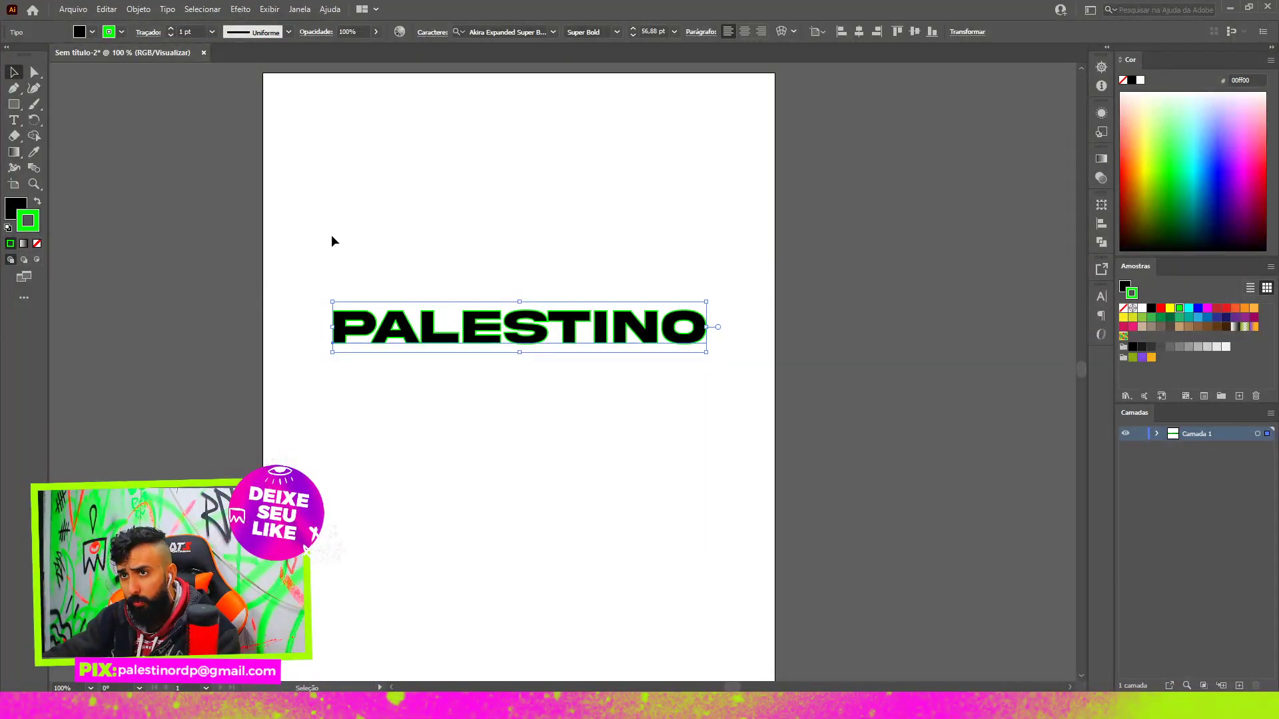
left_click_drag(500, 339, 500, 355)
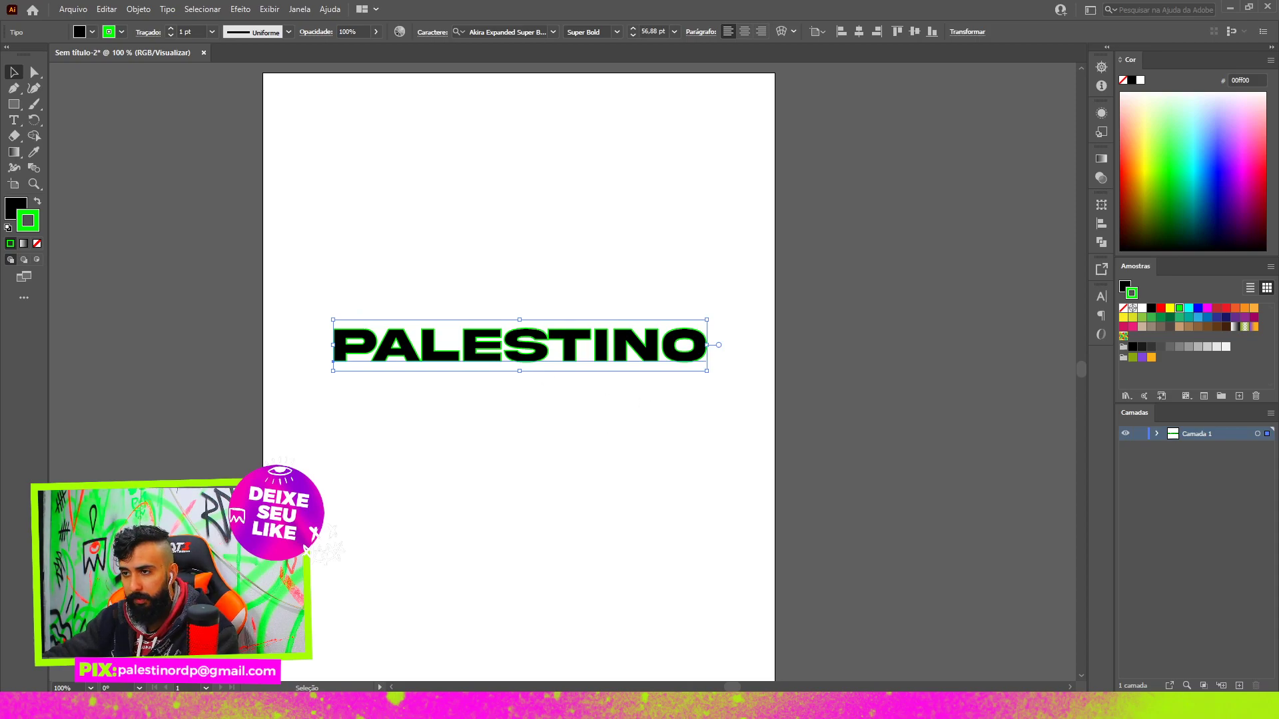
- Convert PALESTINO to outlines with Criar contornos, then undo the conversion
right_click(544, 339)
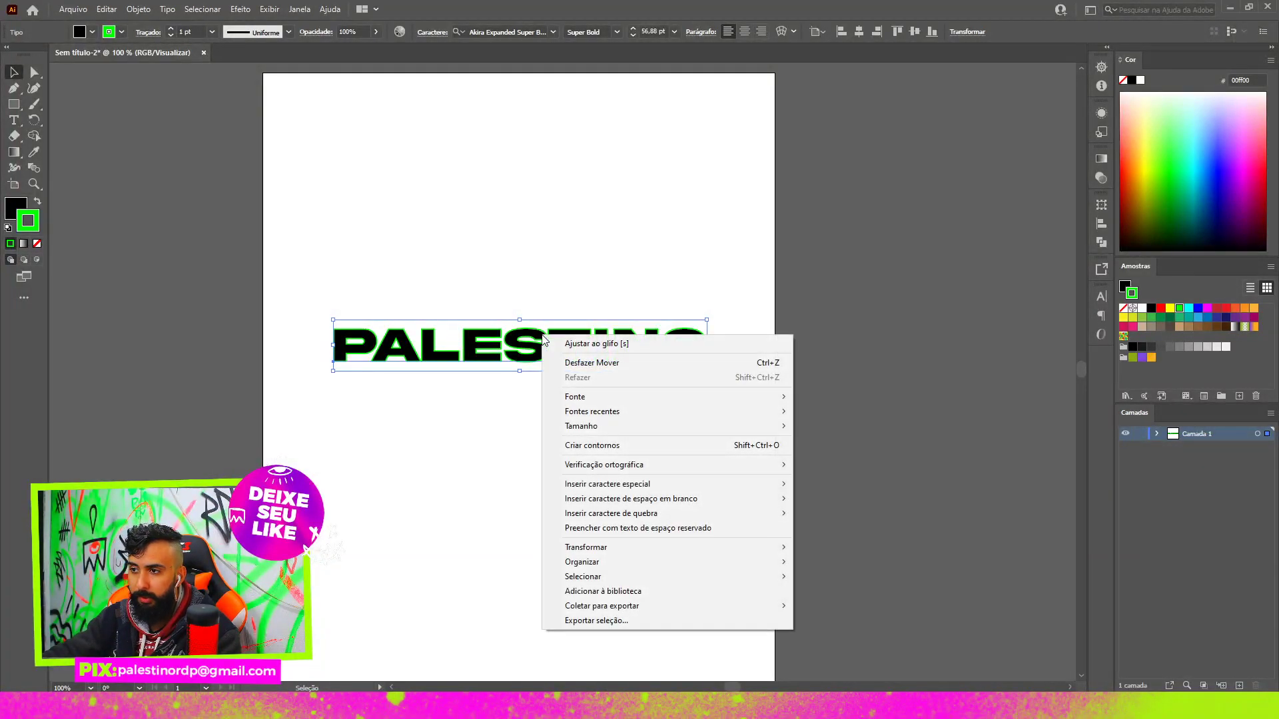
left_click(588, 444)
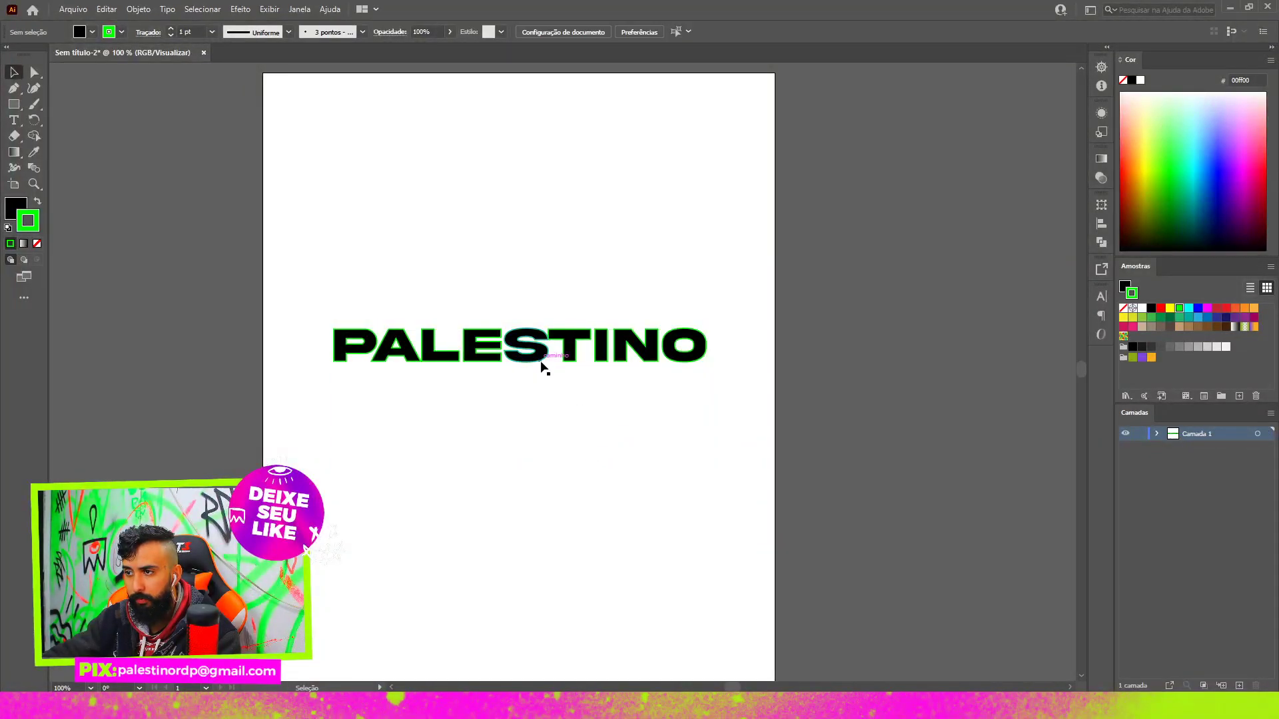
key("ctrl+z")
key("ctrl+z")
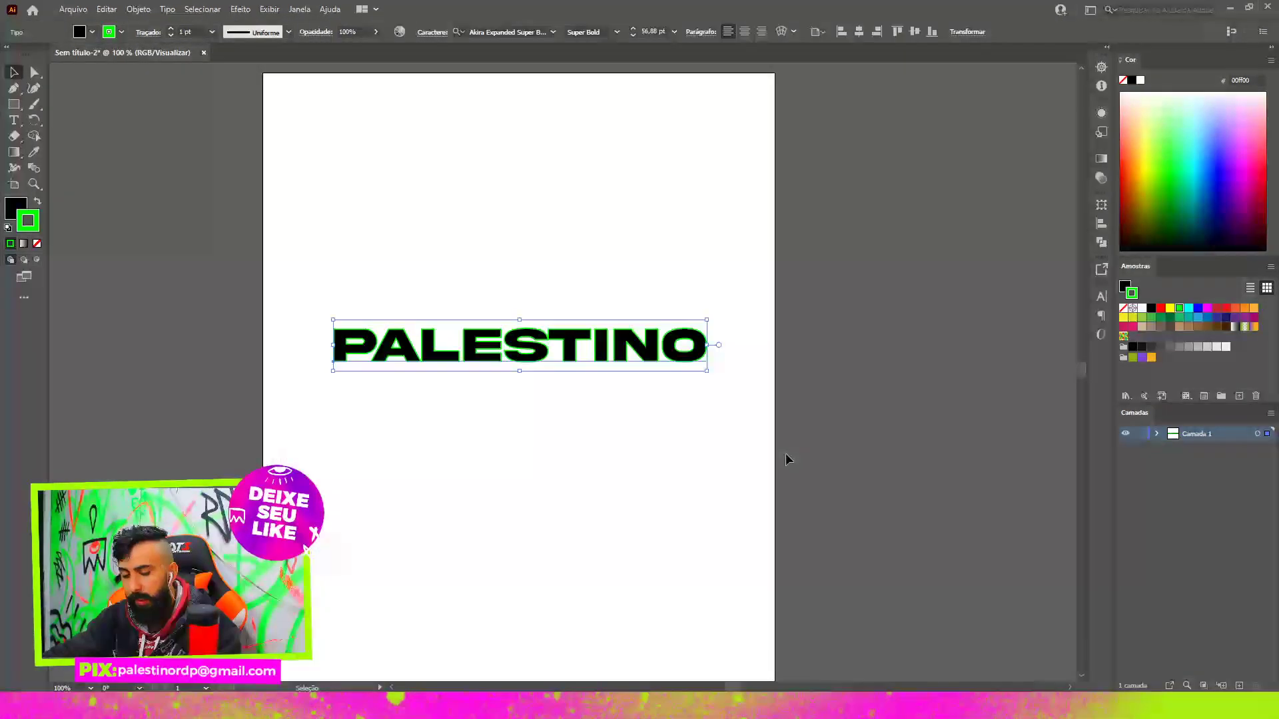
key("a")
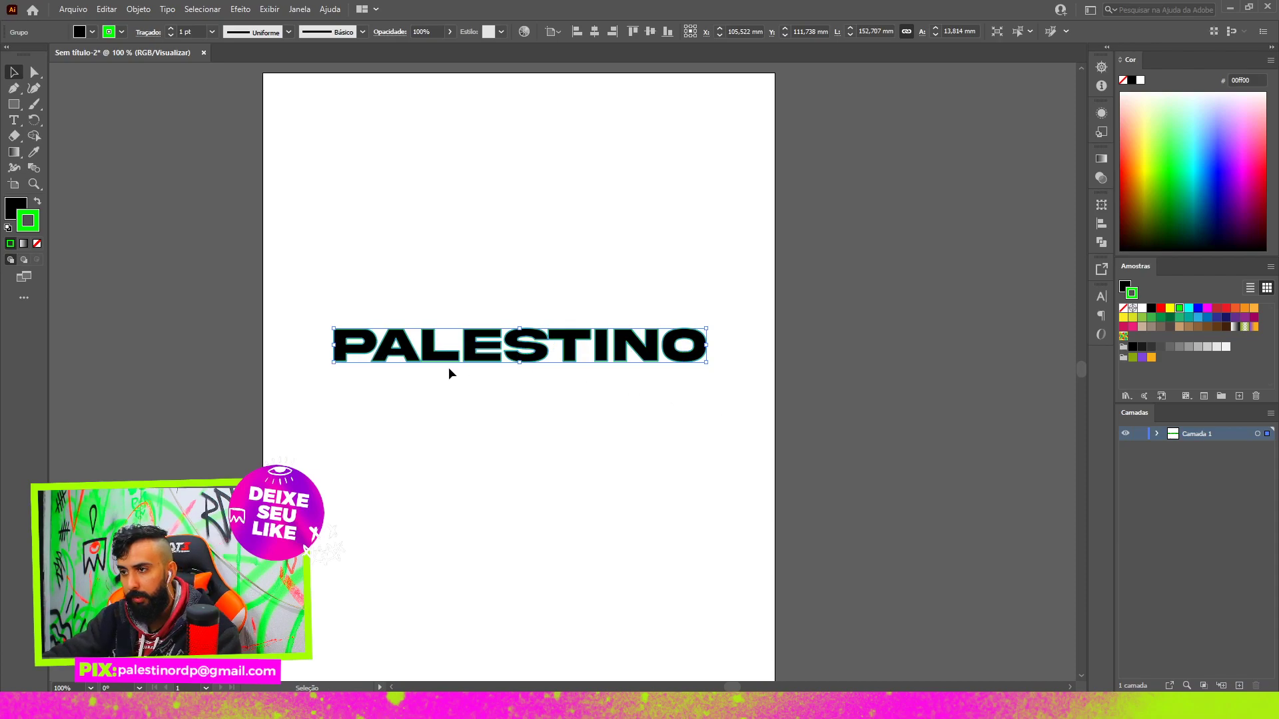
- Move the PALESTINO lettering onto the empty pasteboard beside the page and zoom in
mouse_move(462, 367)
left_mouse_down()
mouse_move(541, 473)
mouse_move(907, 365)
left_mouse_up()
left_click(941, 448)
left_click_drag(945, 429, 607, 409)
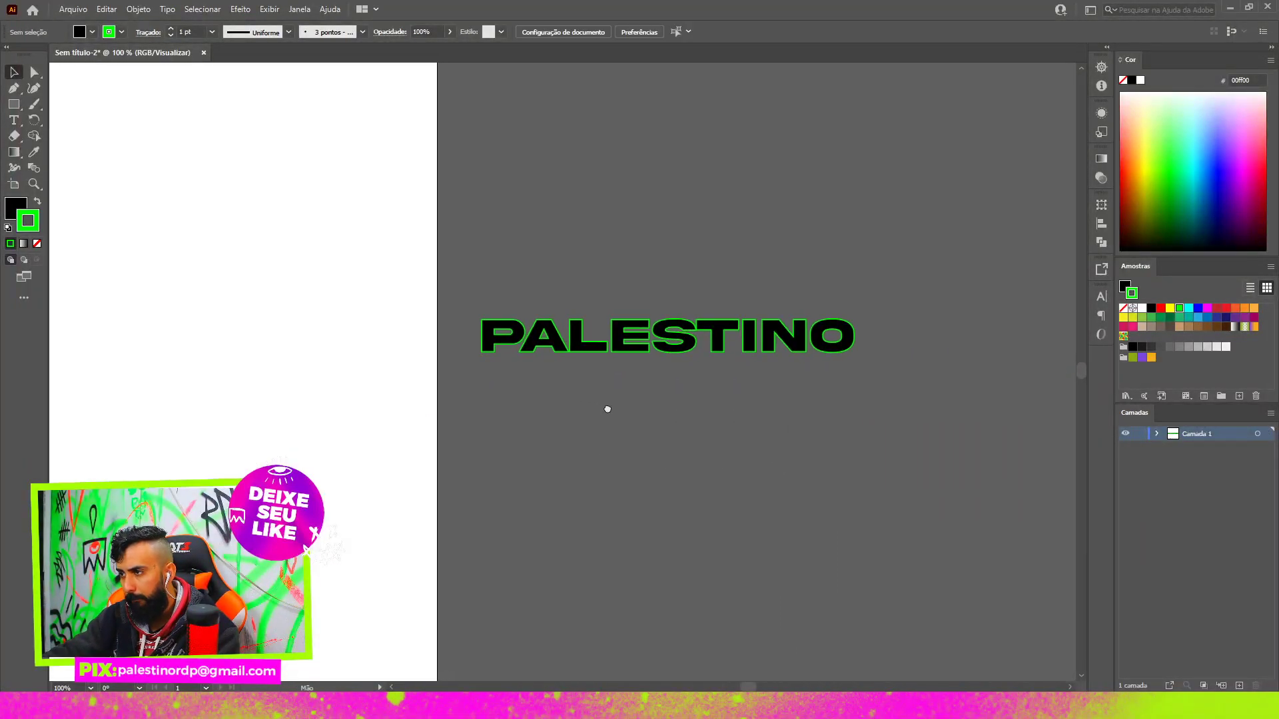
scroll(759, 399, "up", 2)
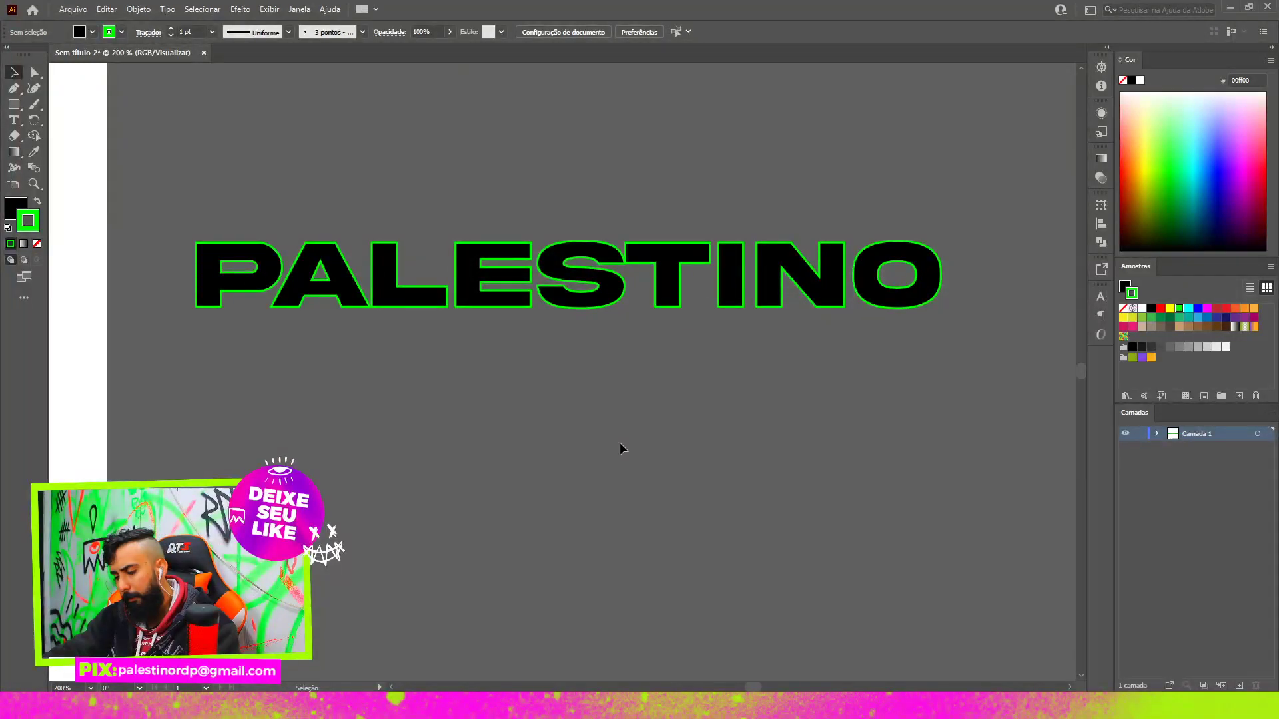
- Draw a closed four-point practice diamond with the Pen tool
key("p")
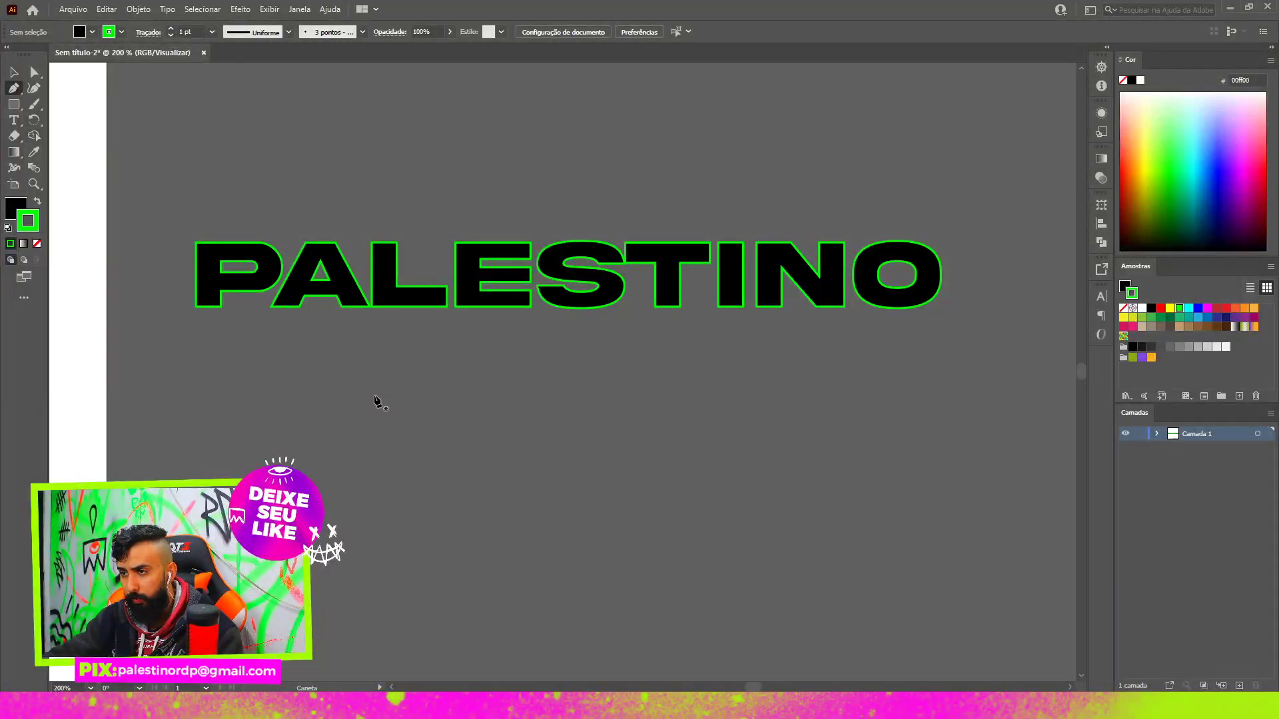
left_click(396, 511)
left_click(700, 423)
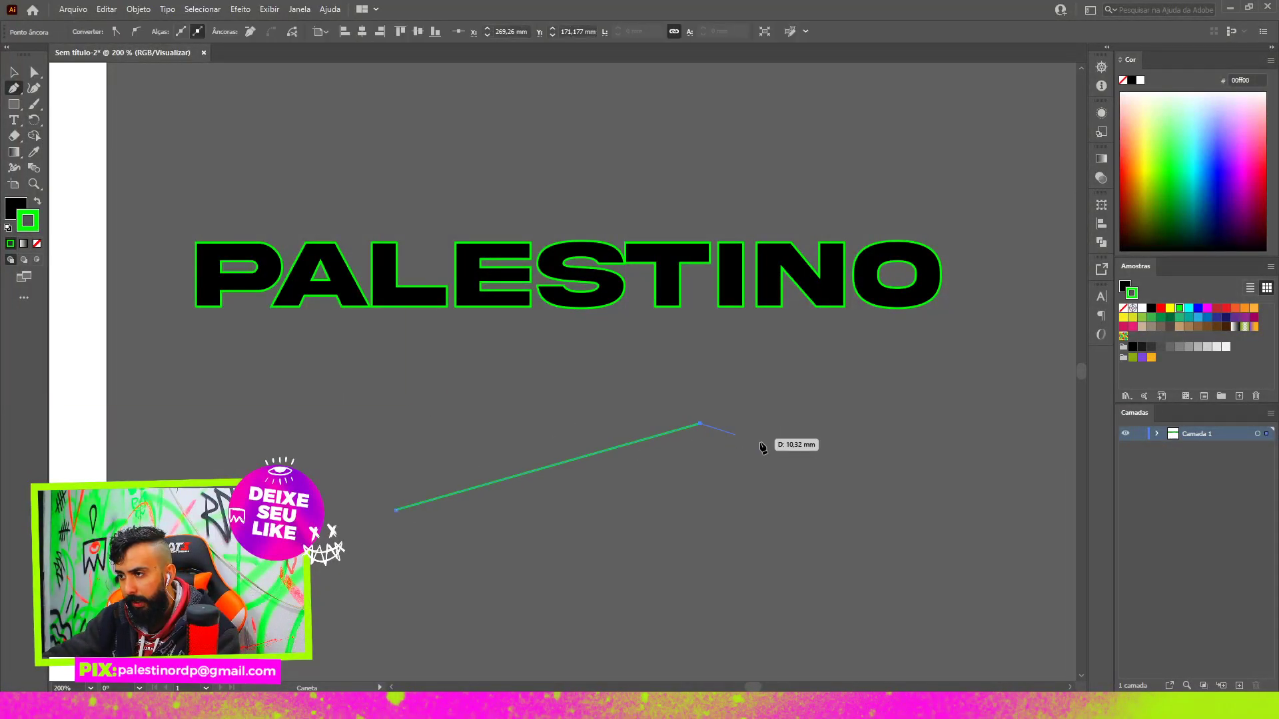
left_click(982, 507)
left_click(743, 644)
left_click(396, 510)
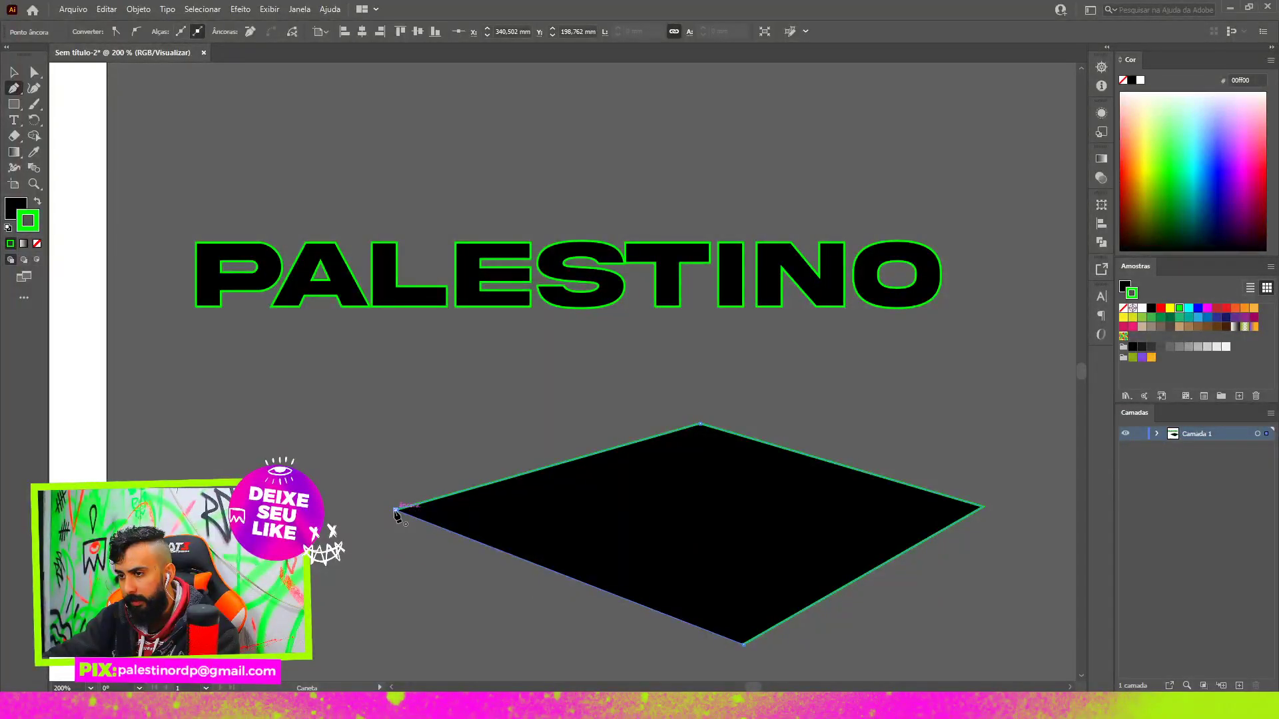
- Make the diamond's top anchor smooth and curve its edges, then delete the shape
key("a")
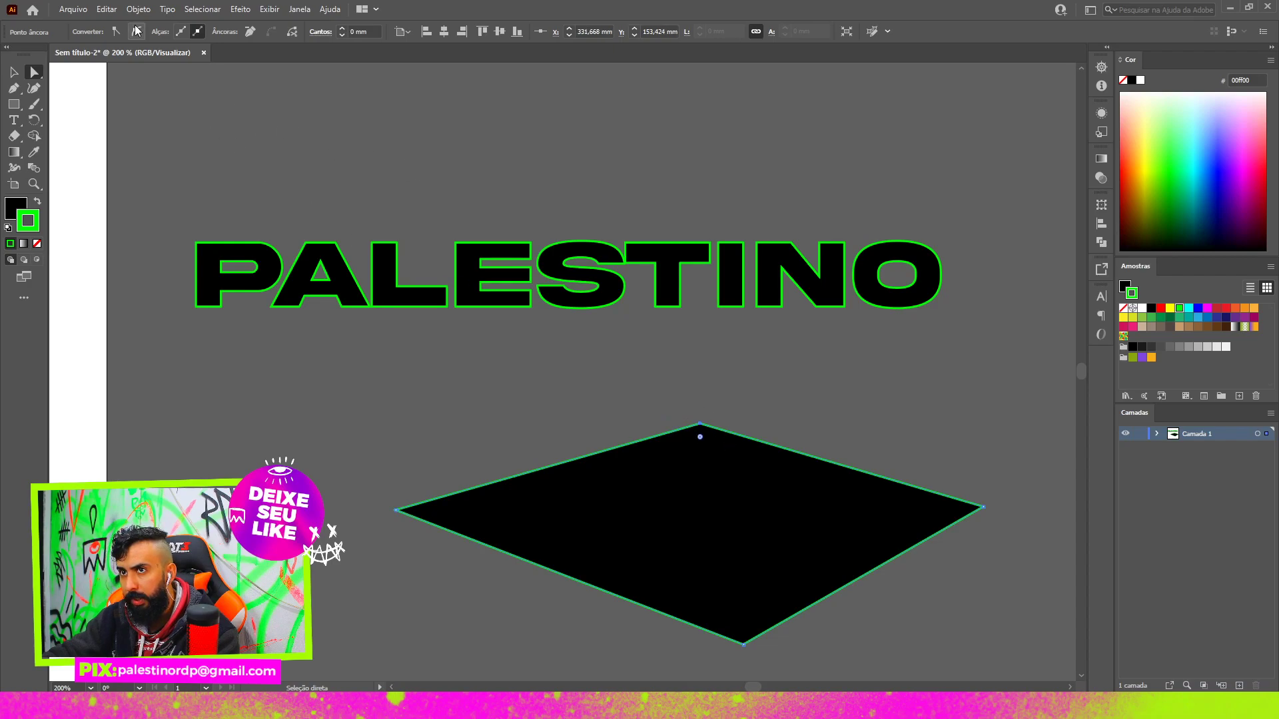
left_click(135, 32)
mouse_move(777, 428)
left_mouse_down()
mouse_move(842, 437)
mouse_move(746, 521)
left_mouse_up()
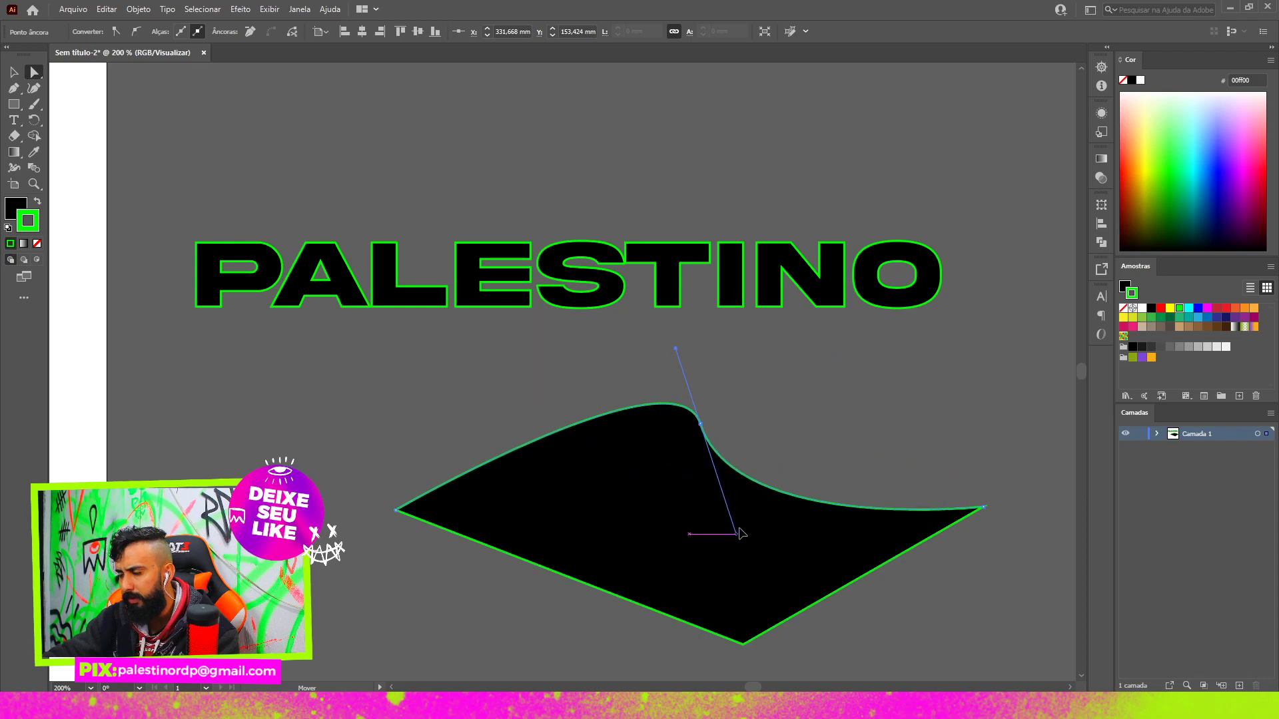
key("Delete")
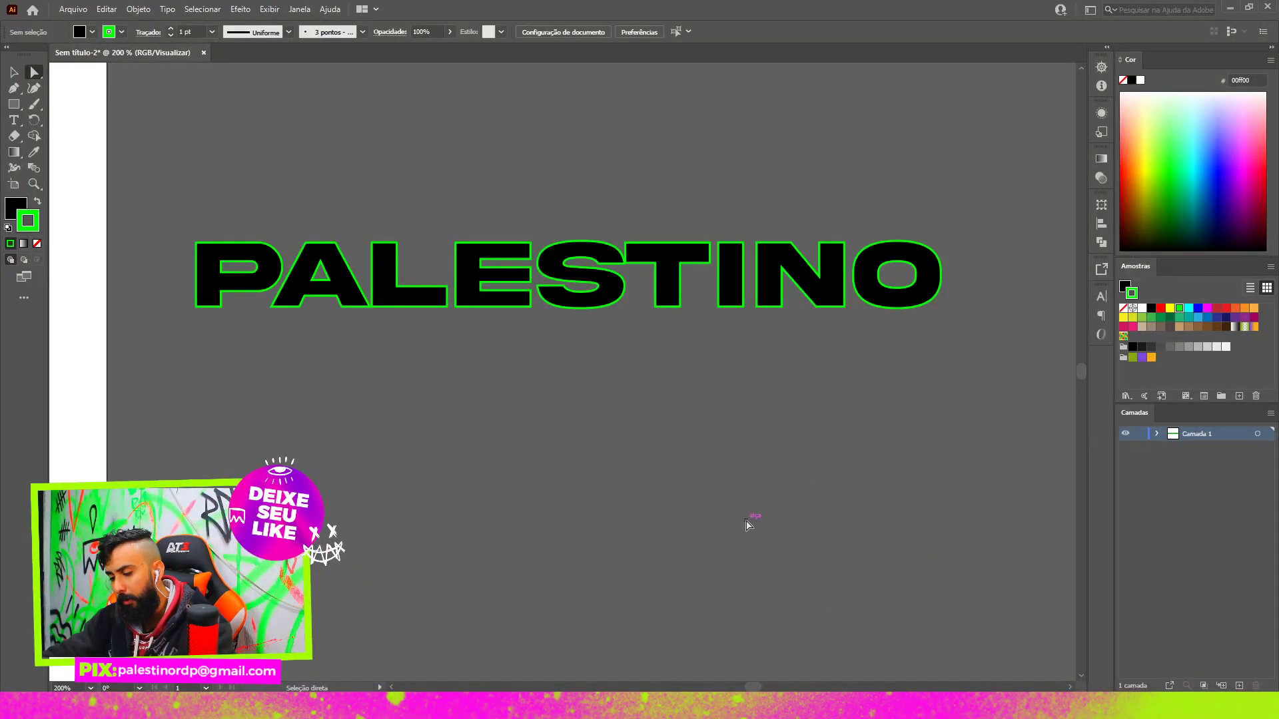
- Draw a curved, wave-shaped Pen path with no fill below the lettering
key("p")
scroll(636, 457, "down", 2)
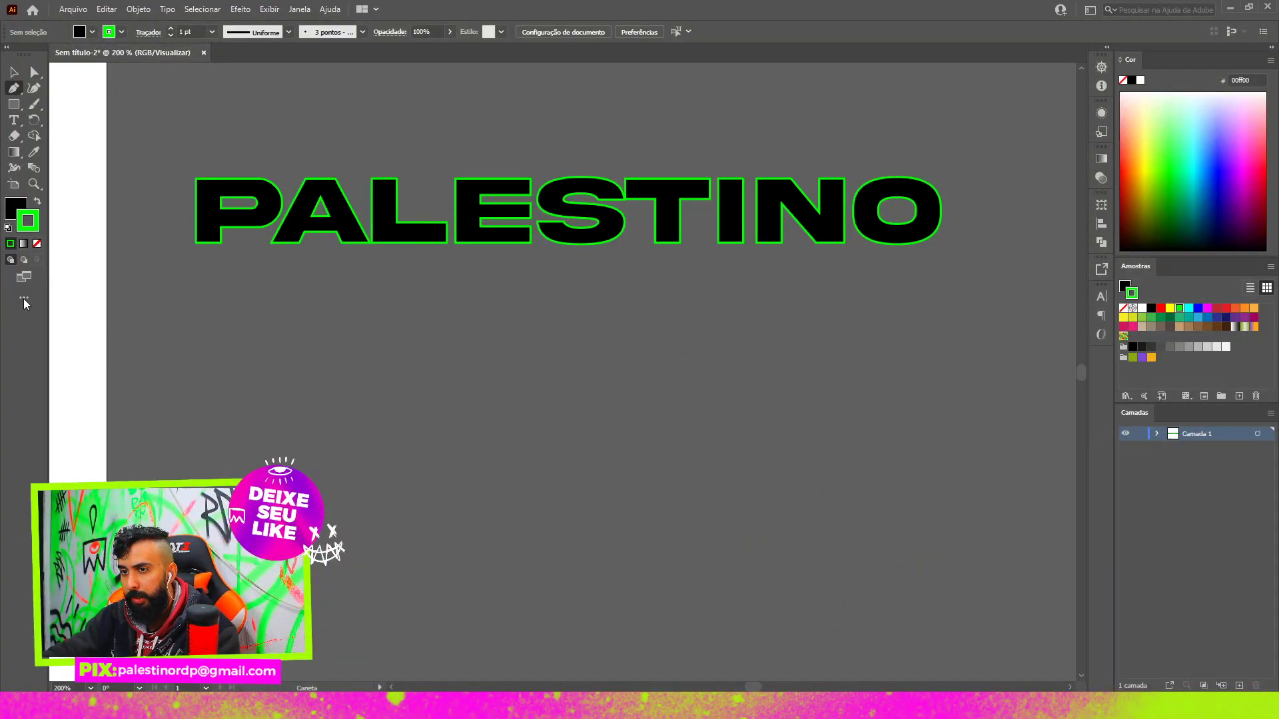
key("x")
left_click(37, 243)
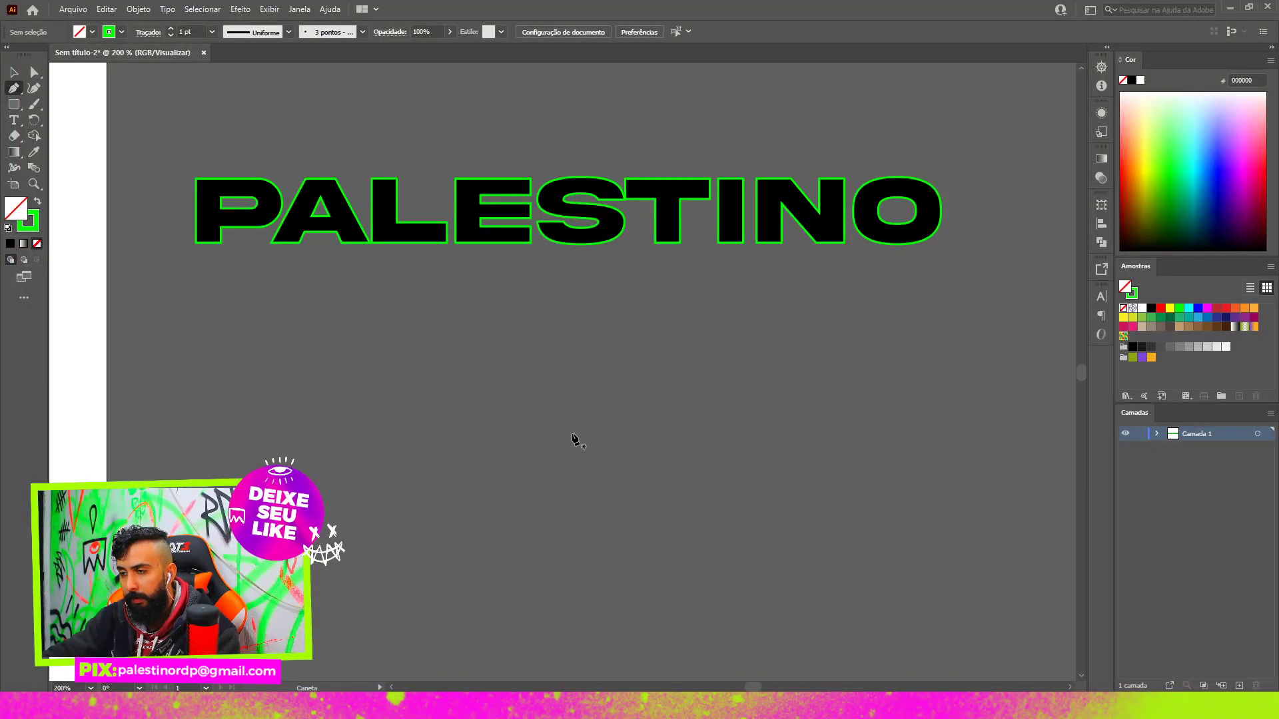
left_click(313, 472)
left_click_drag(557, 380, 694, 394)
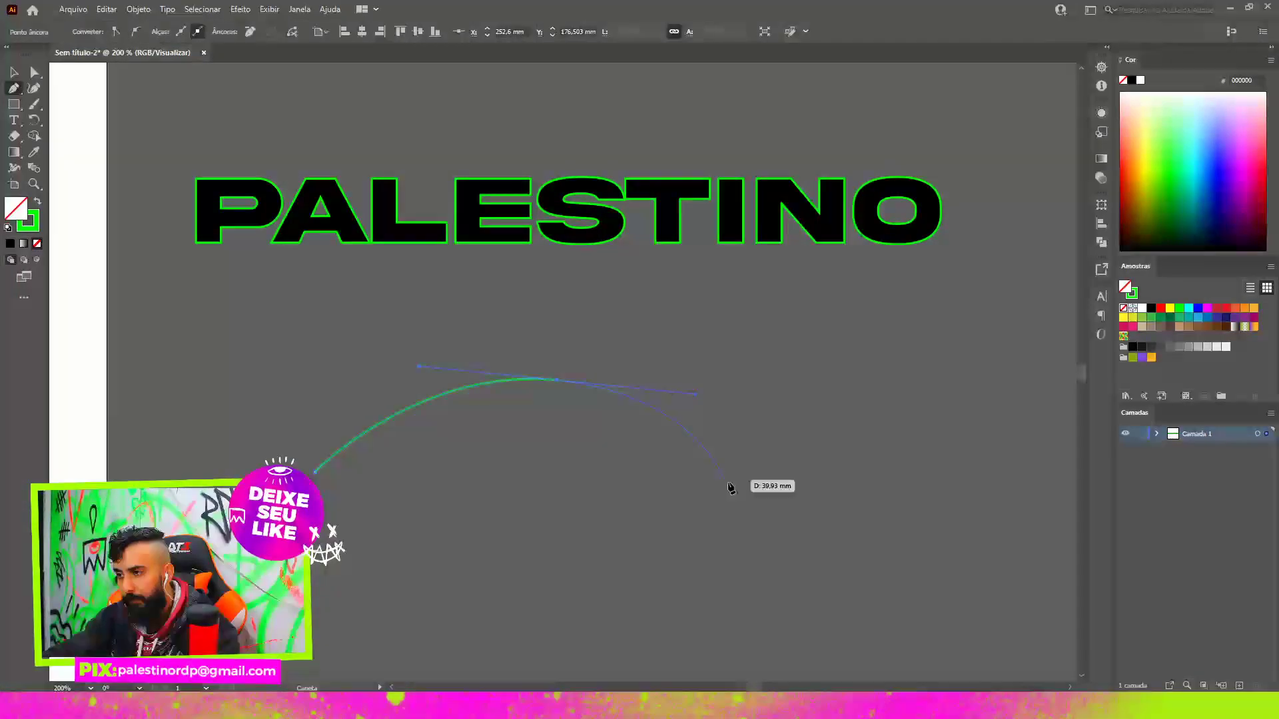
mouse_move(816, 549)
left_mouse_down()
mouse_move(883, 557)
mouse_move(983, 544)
mouse_move(874, 408)
left_mouse_up()
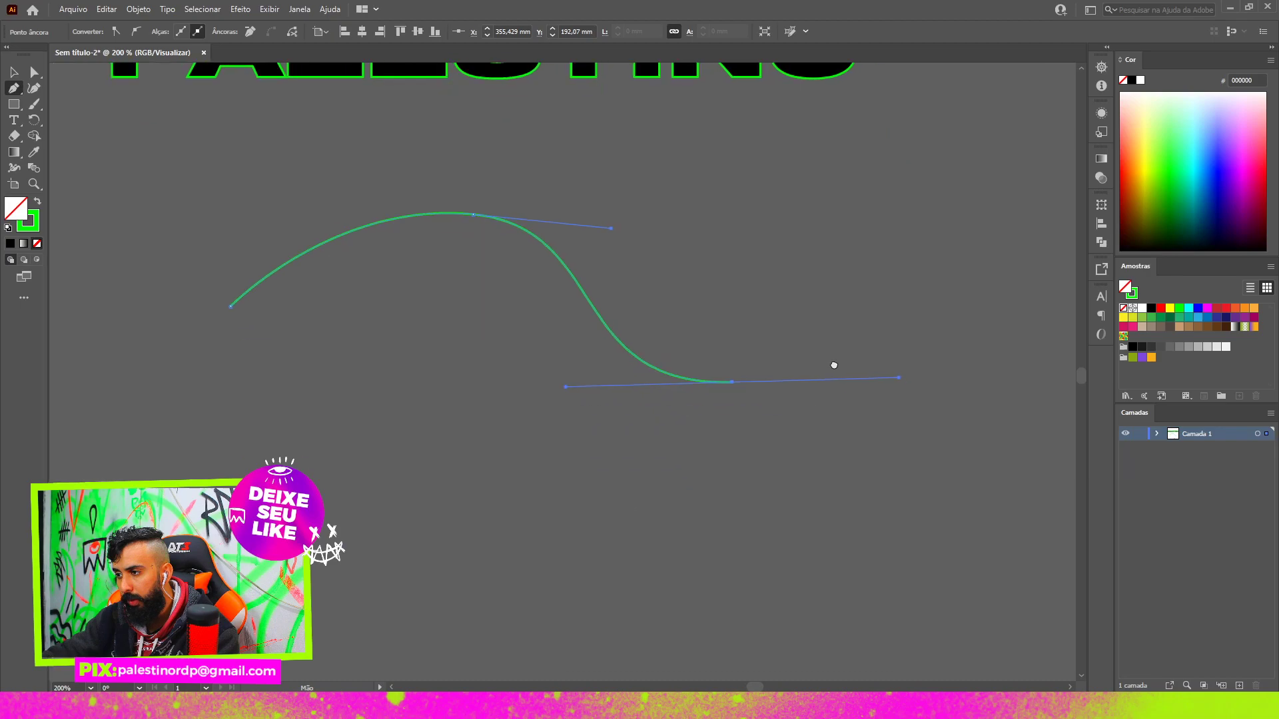
left_click_drag(604, 488, 509, 411)
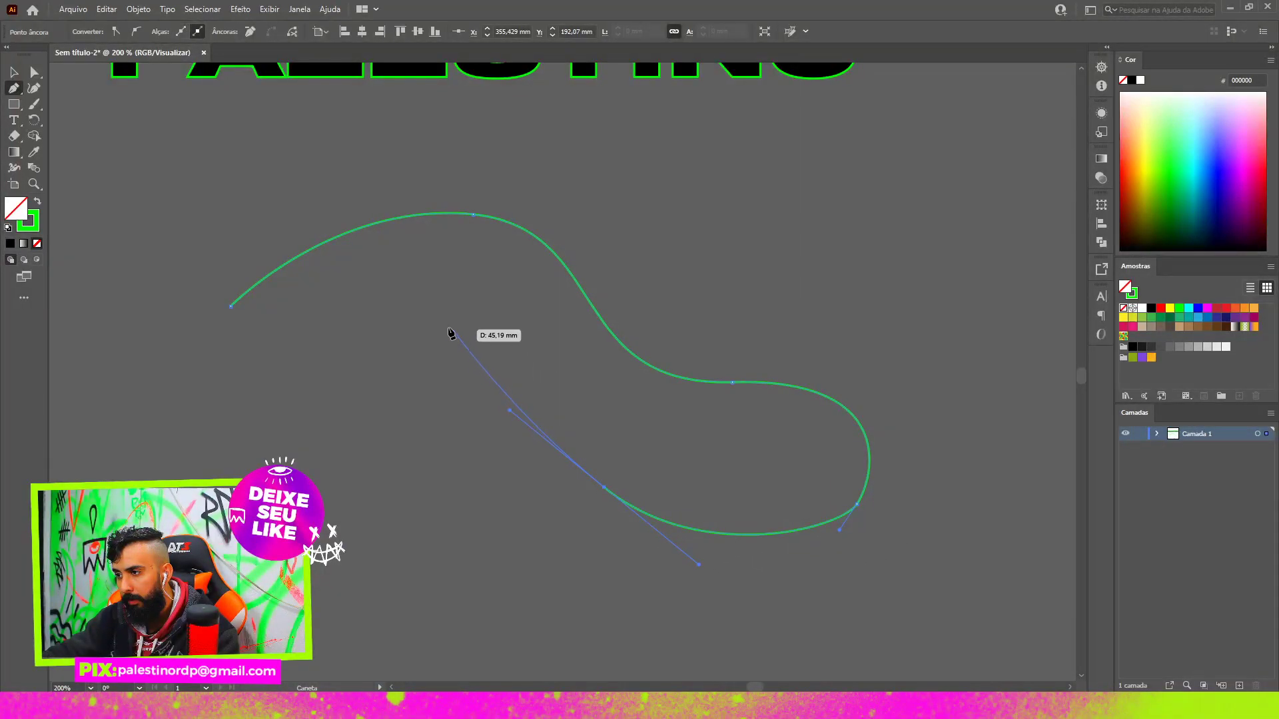
left_click_drag(418, 299, 319, 263)
left_click(230, 308)
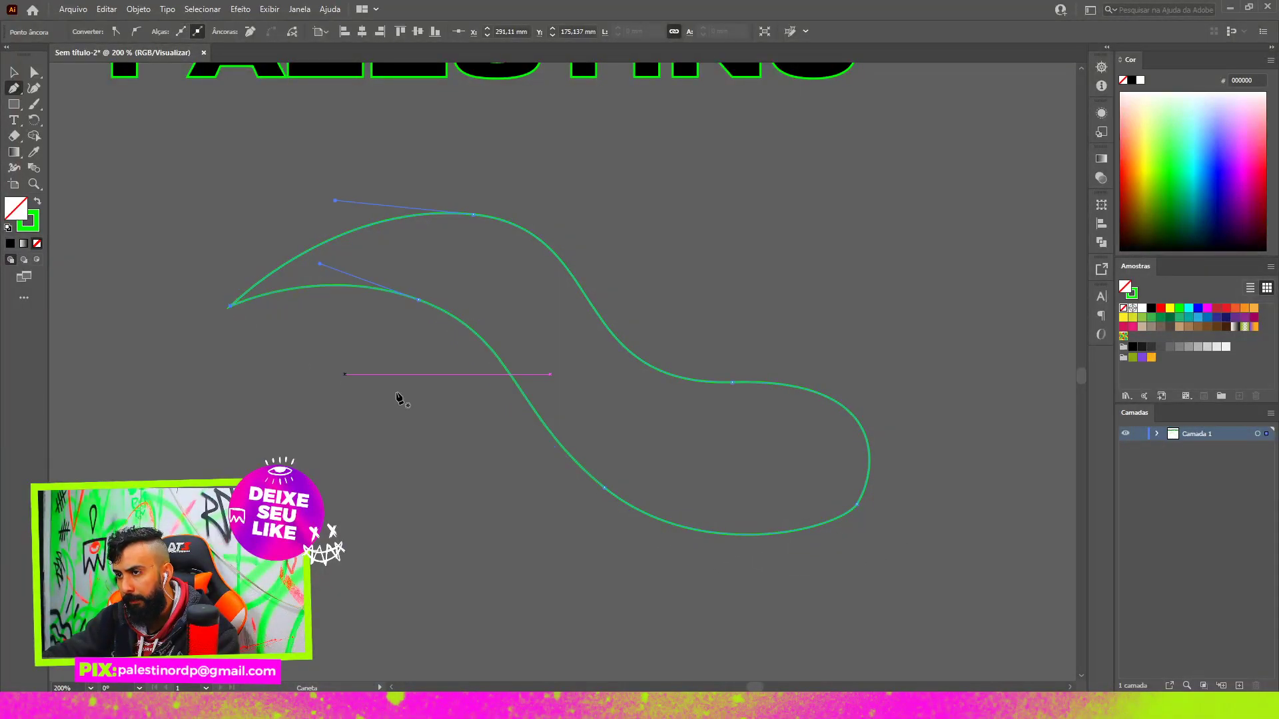
- Zoom out to the whole wave and select its lower-right anchors with Direct Selection
key("a")
key("ctrl+1")
scroll(659, 468, "up", 1)
left_click(655, 451)
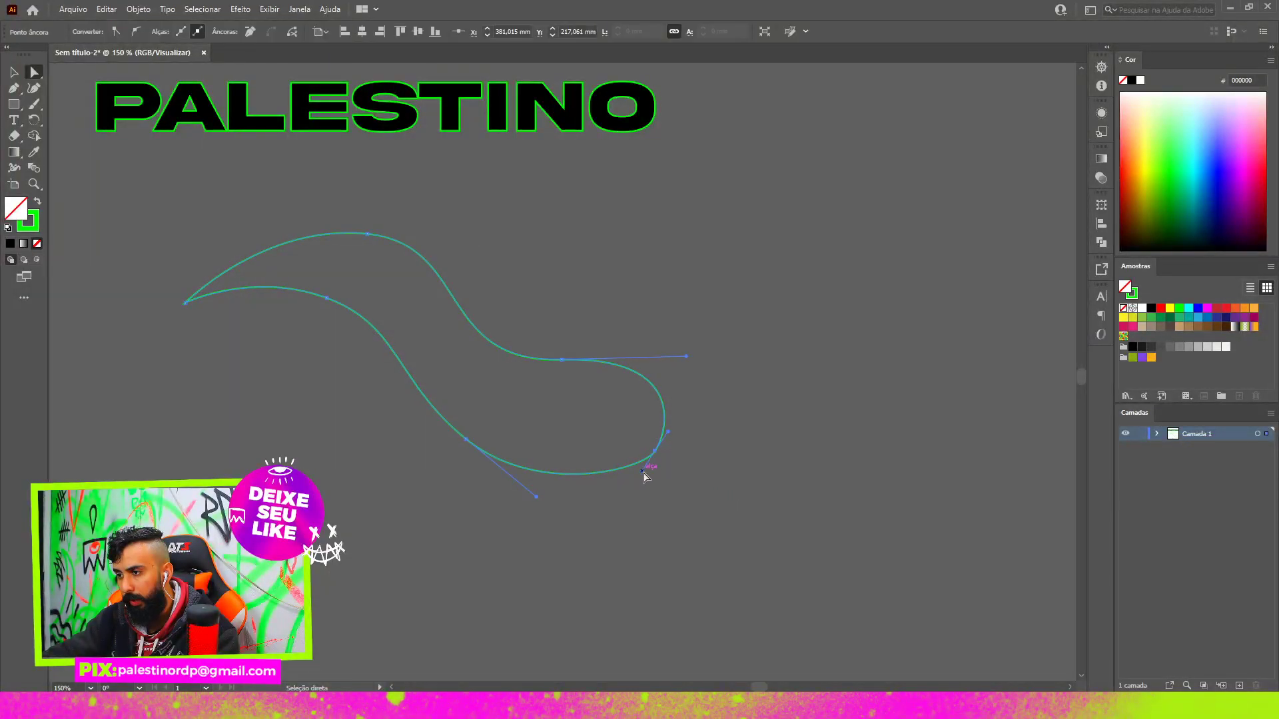
key("v")
left_click(466, 471)
scroll(609, 376, "down", 2)
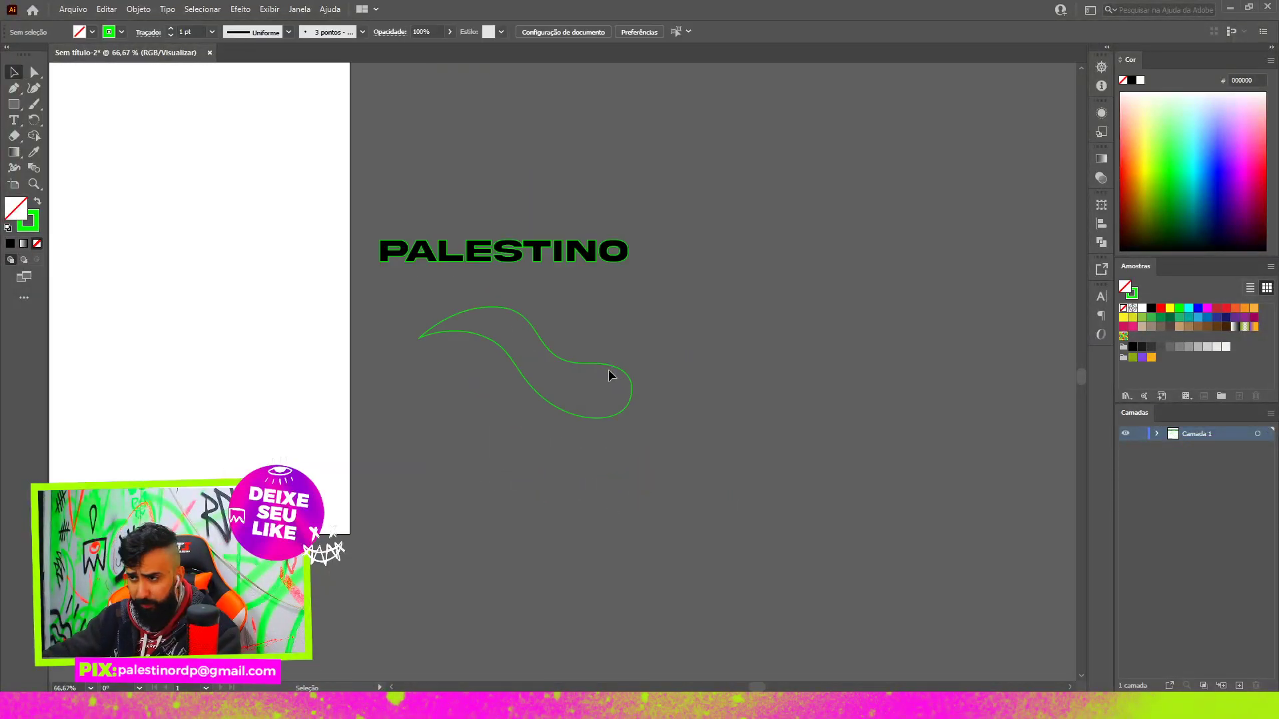
scroll(602, 377, "up", 2)
key("a")
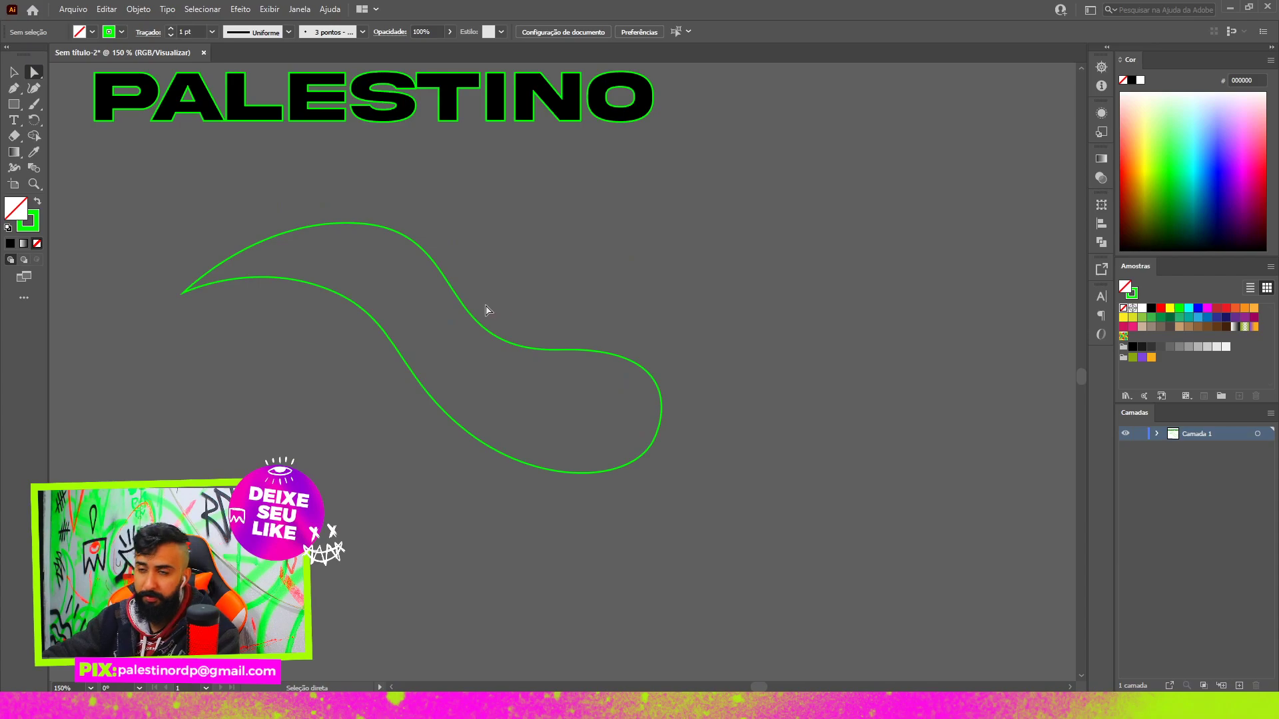
left_click(559, 351)
left_click(666, 323)
left_click_drag(666, 323, 619, 489)
- Drag the wave's anchors and handles to smooth its curves, then select the whole path
left_click_drag(664, 419, 670, 399)
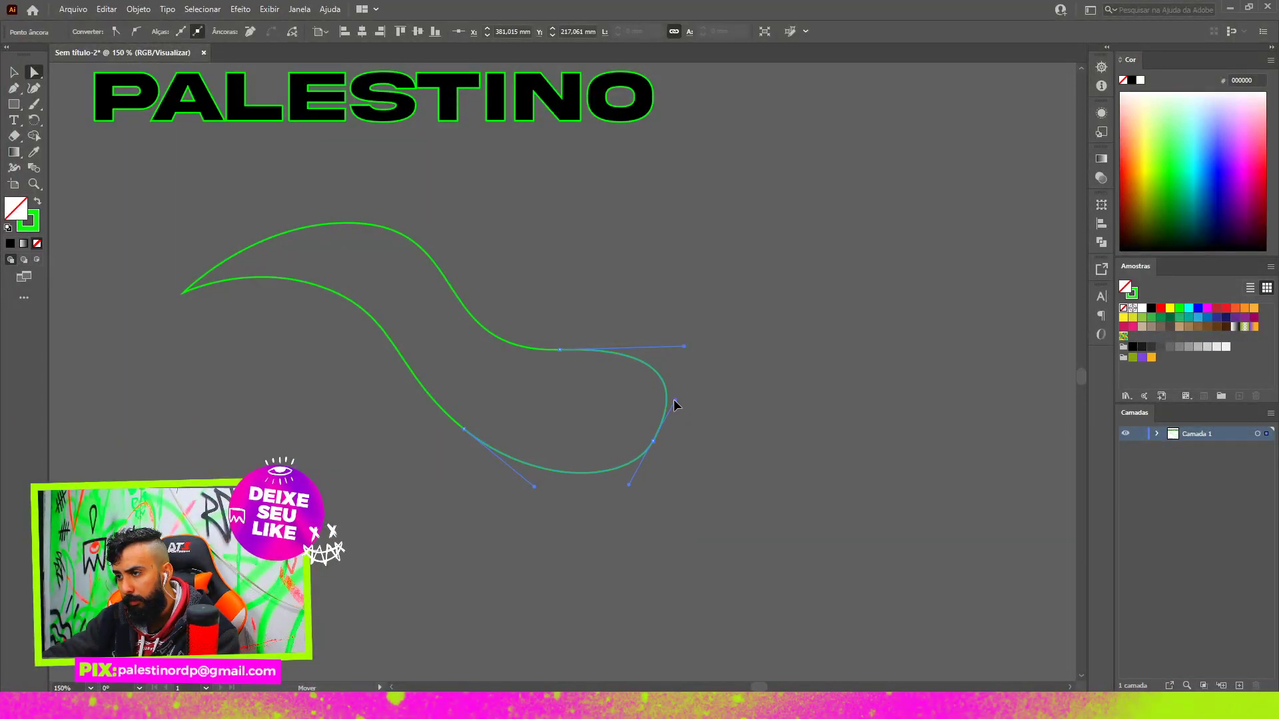
left_click_drag(629, 484, 633, 491)
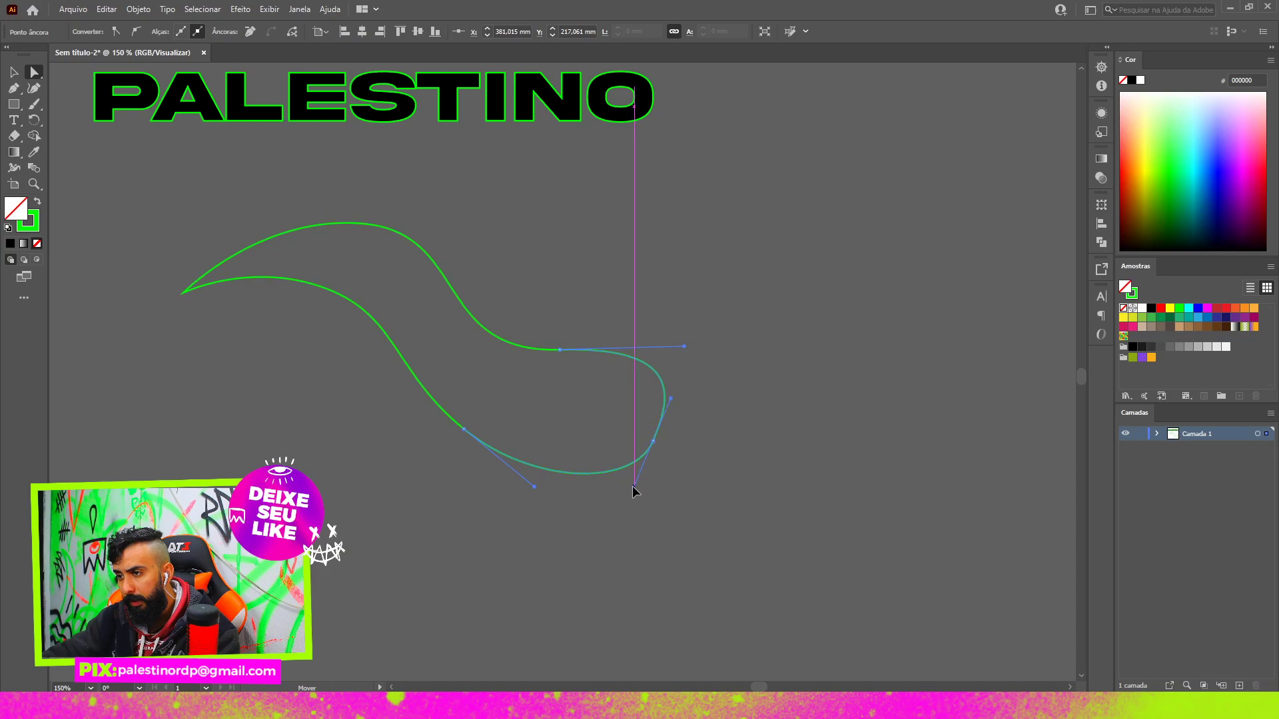
left_click(463, 428)
mouse_move(536, 489)
left_mouse_down()
mouse_move(554, 417)
mouse_move(491, 343)
mouse_move(415, 343)
mouse_move(477, 511)
mouse_move(529, 478)
left_mouse_up()
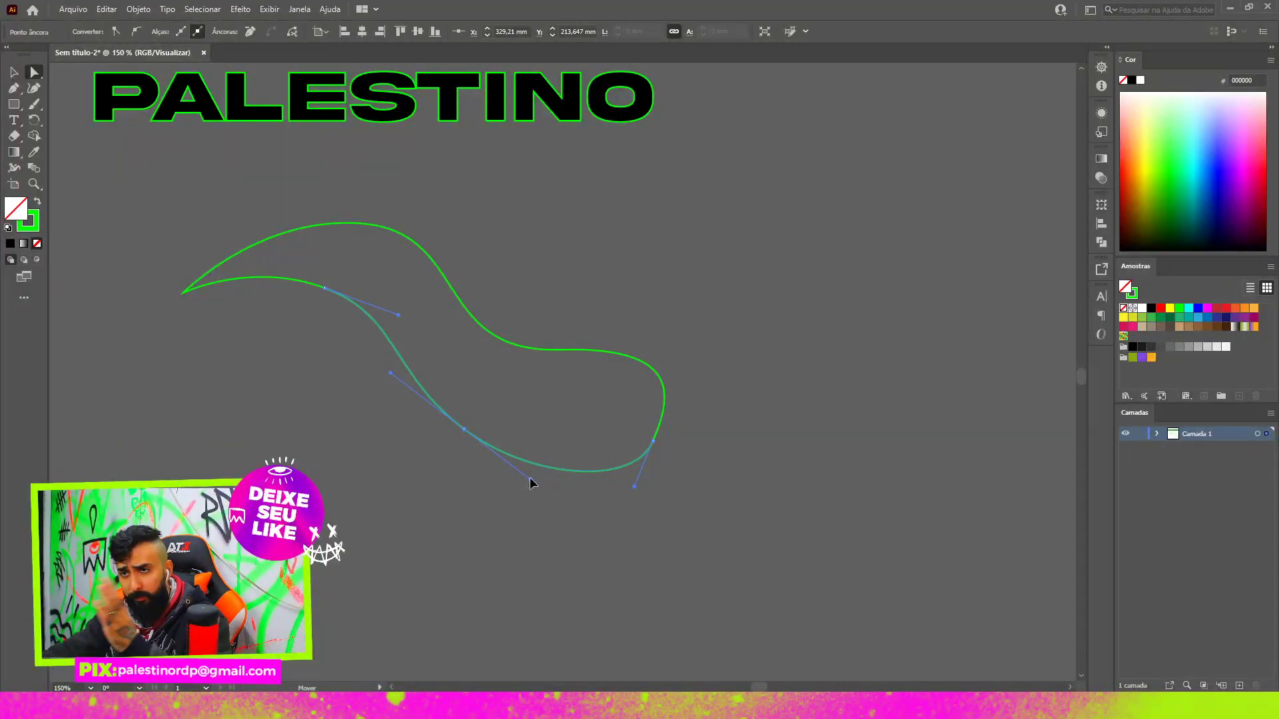
left_click_drag(324, 287, 345, 265)
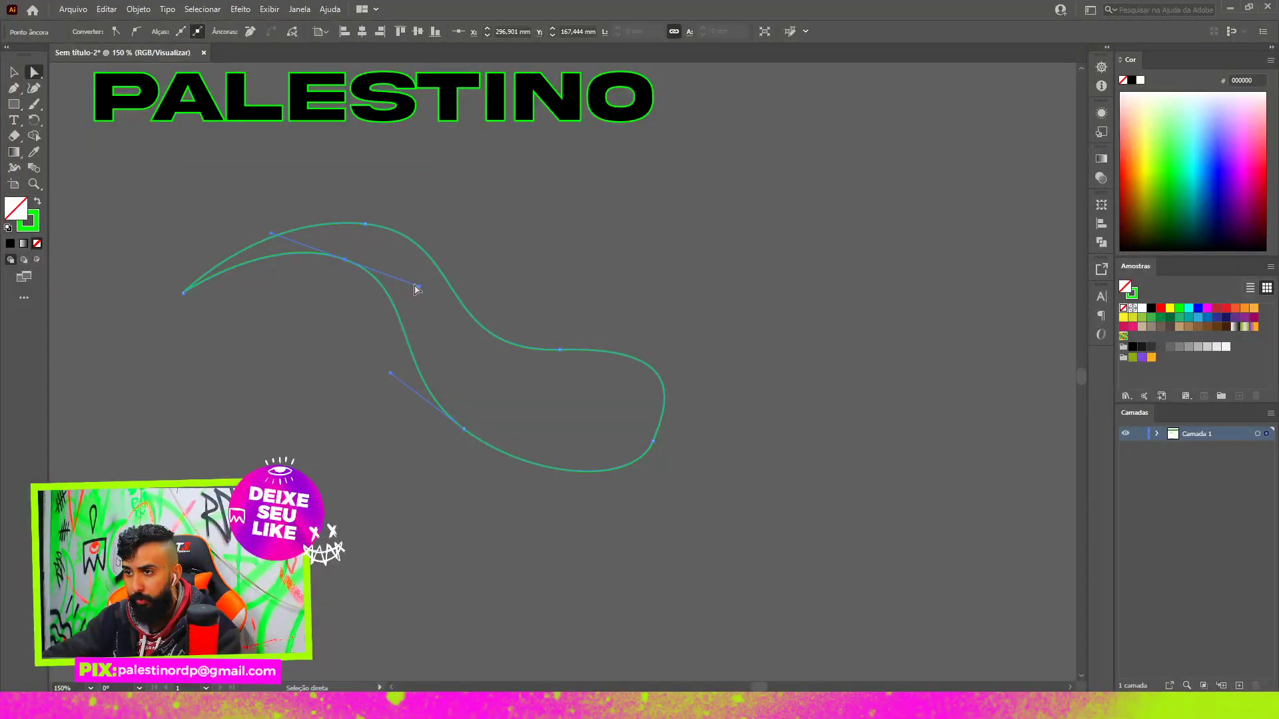
left_click_drag(419, 291, 430, 295)
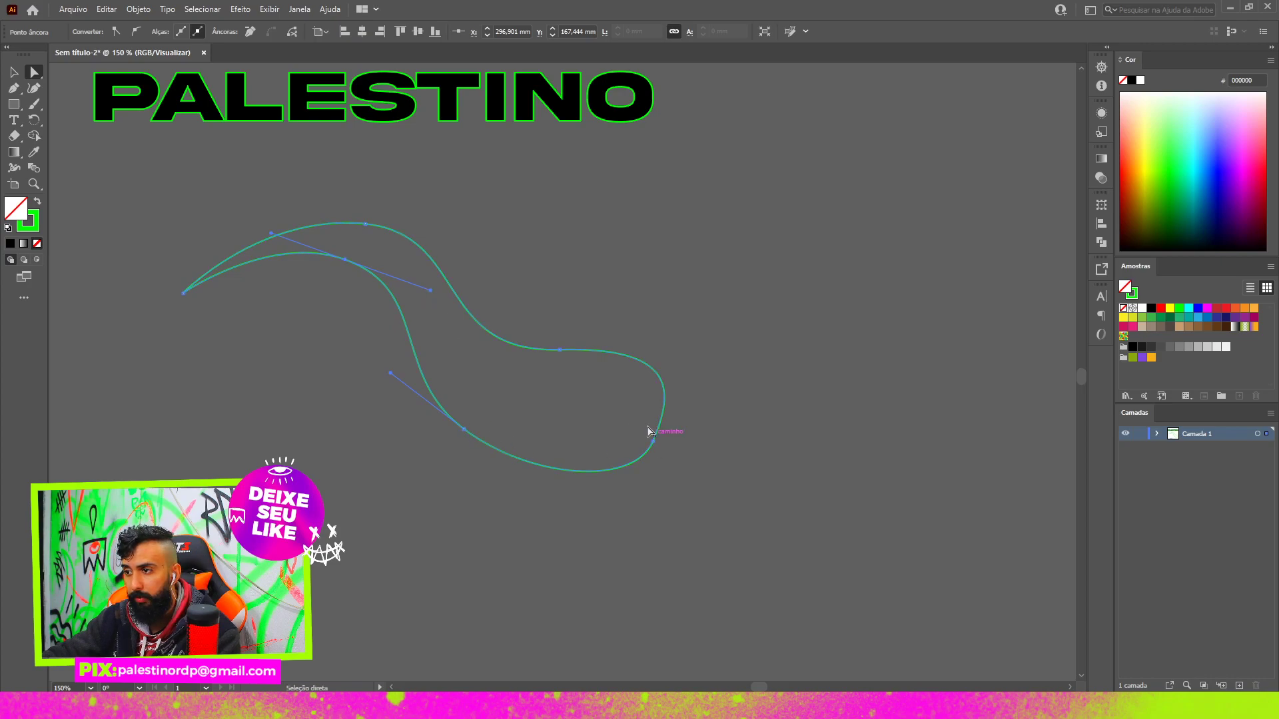
left_click_drag(684, 346, 664, 357)
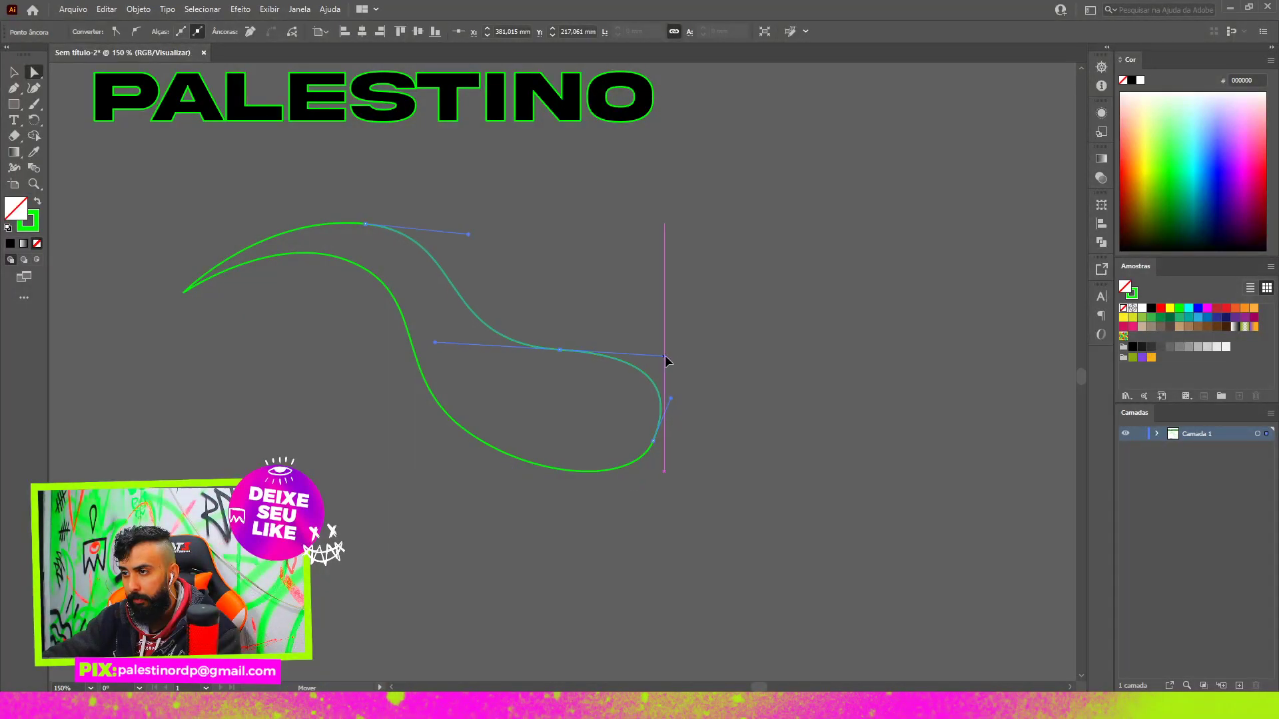
key("v")
left_click(724, 319)
left_click(352, 279)
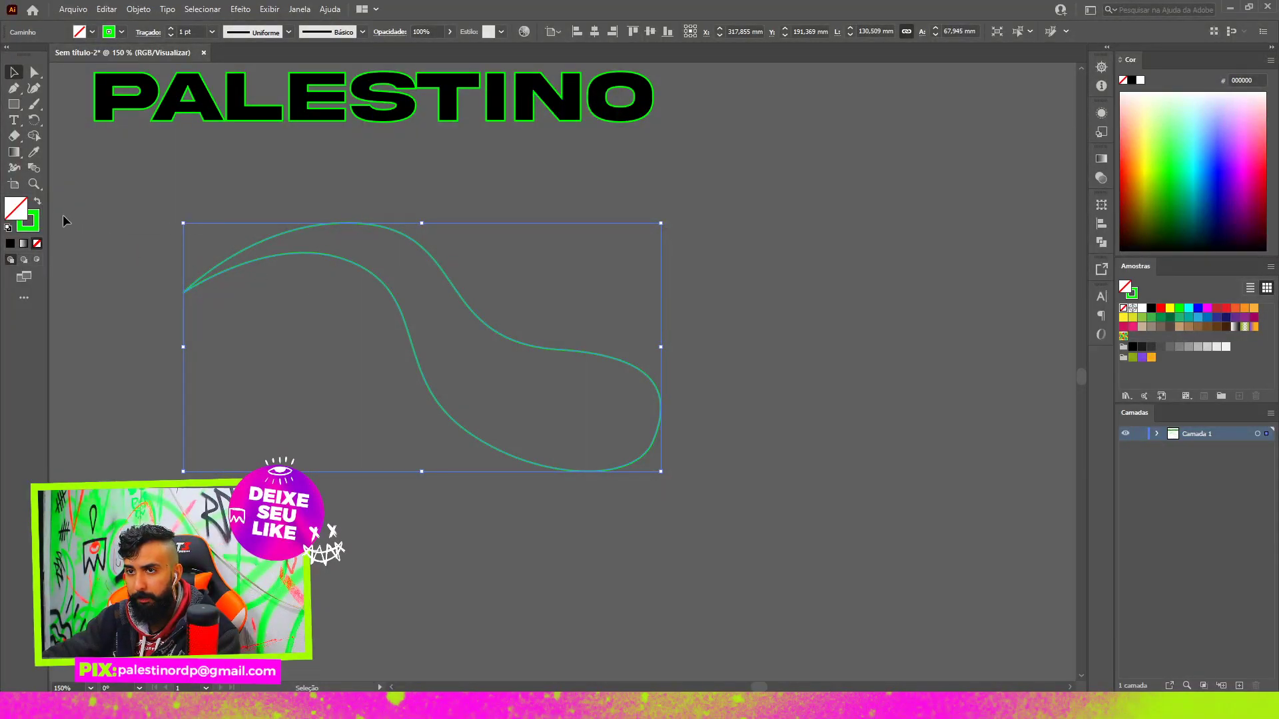
- Swap fill and stroke so the swoosh turns solid green, then lay PALESTINO across it
left_click(37, 202)
left_click(368, 458)
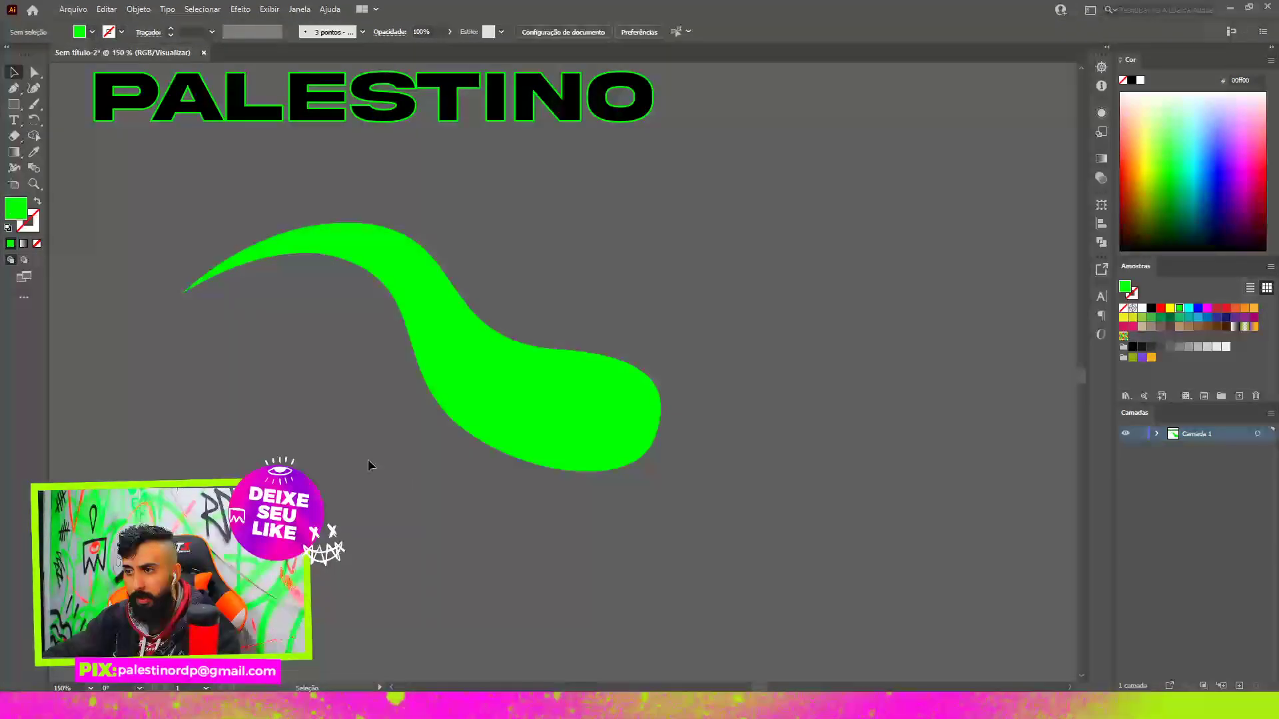
key("ctrl+minus")
key("ctrl+minus")
key("ctrl+minus")
scroll(549, 486, "up", 2, "alt")
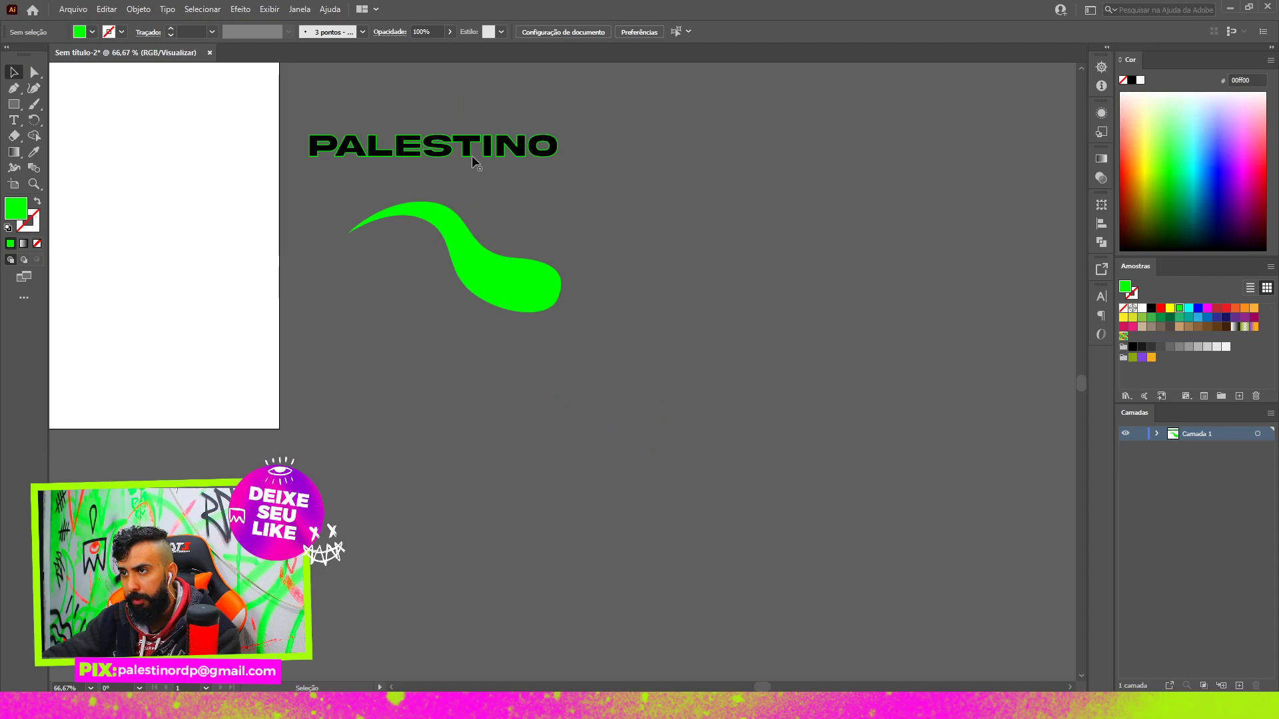
left_click_drag(531, 147, 570, 249)
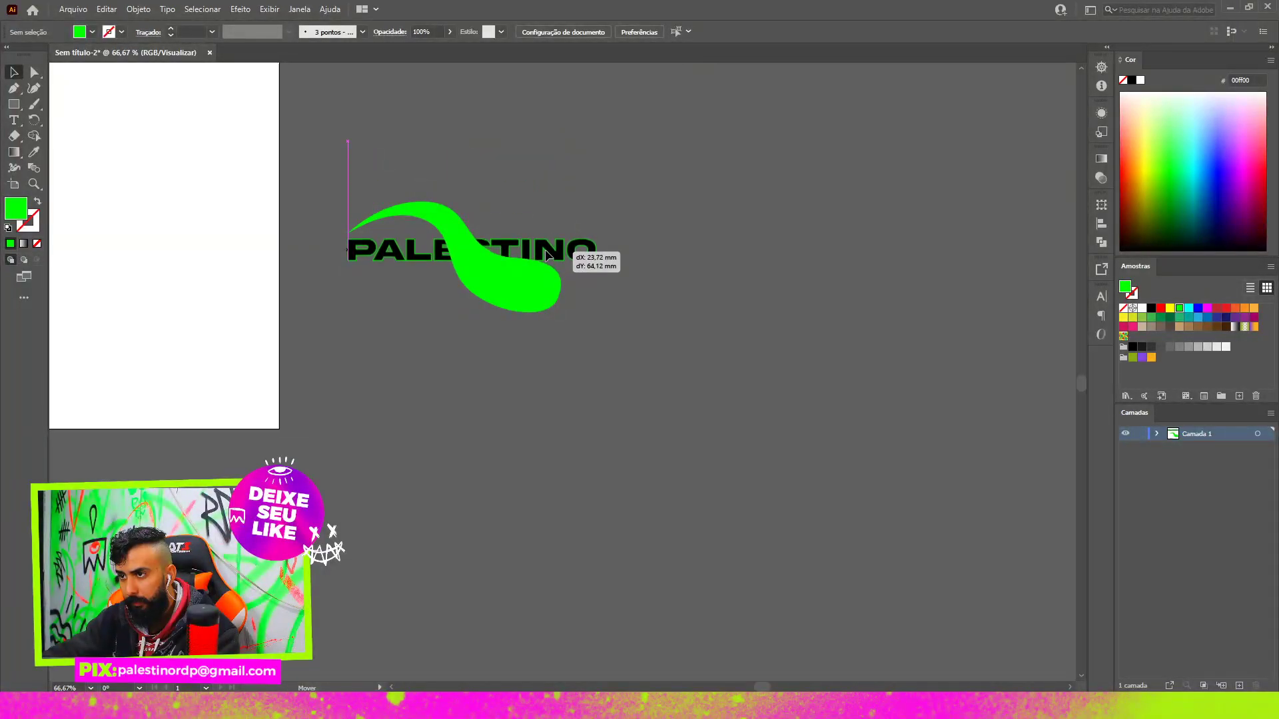
left_click(741, 396)
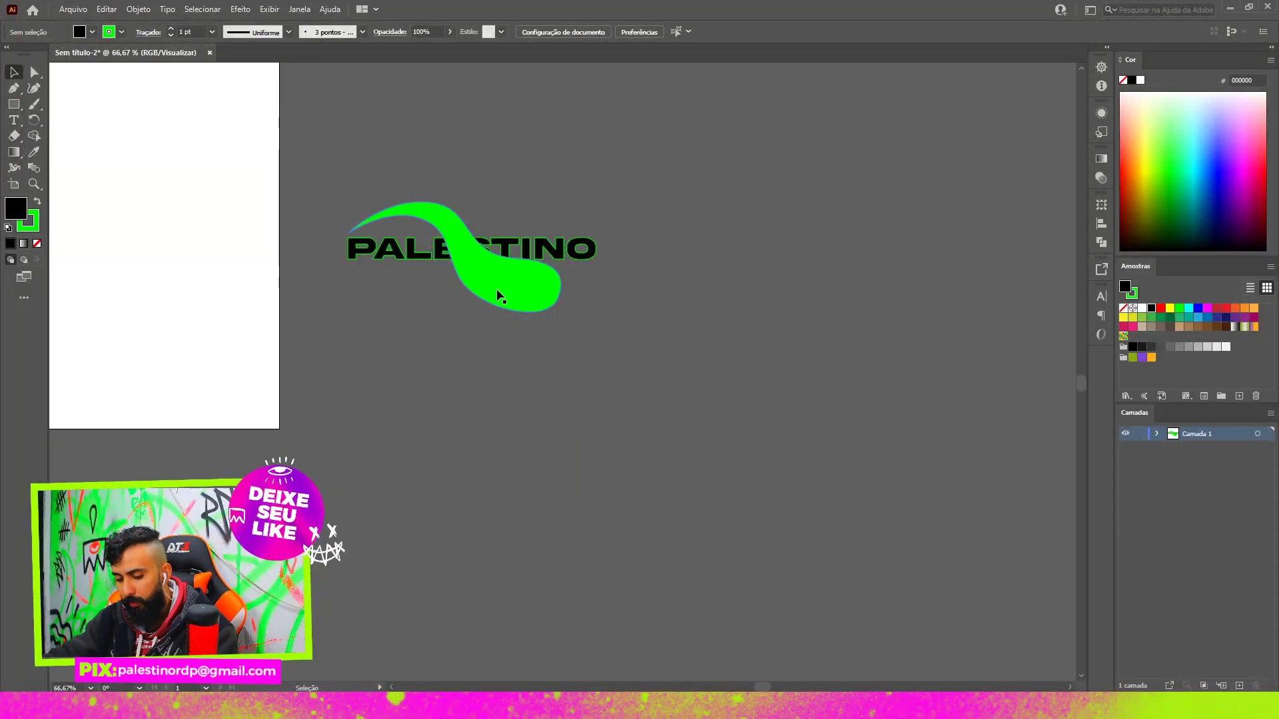
left_click(1157, 434)
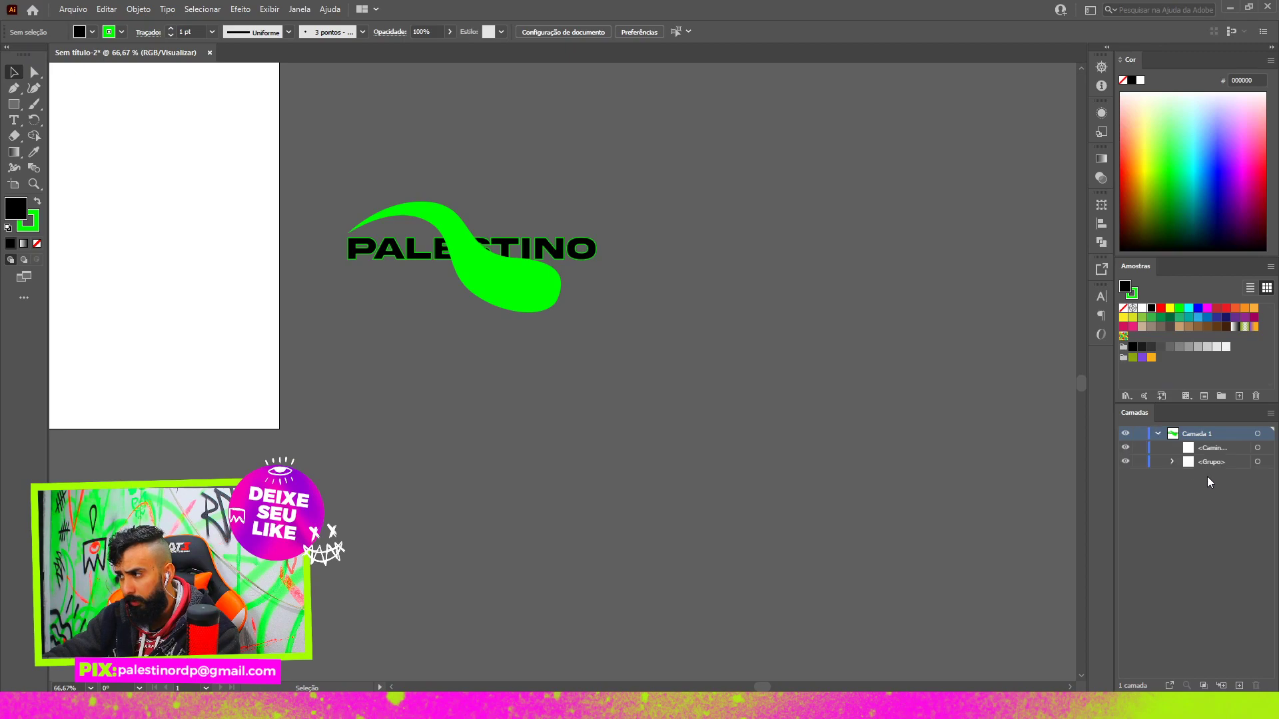
left_click(400, 257)
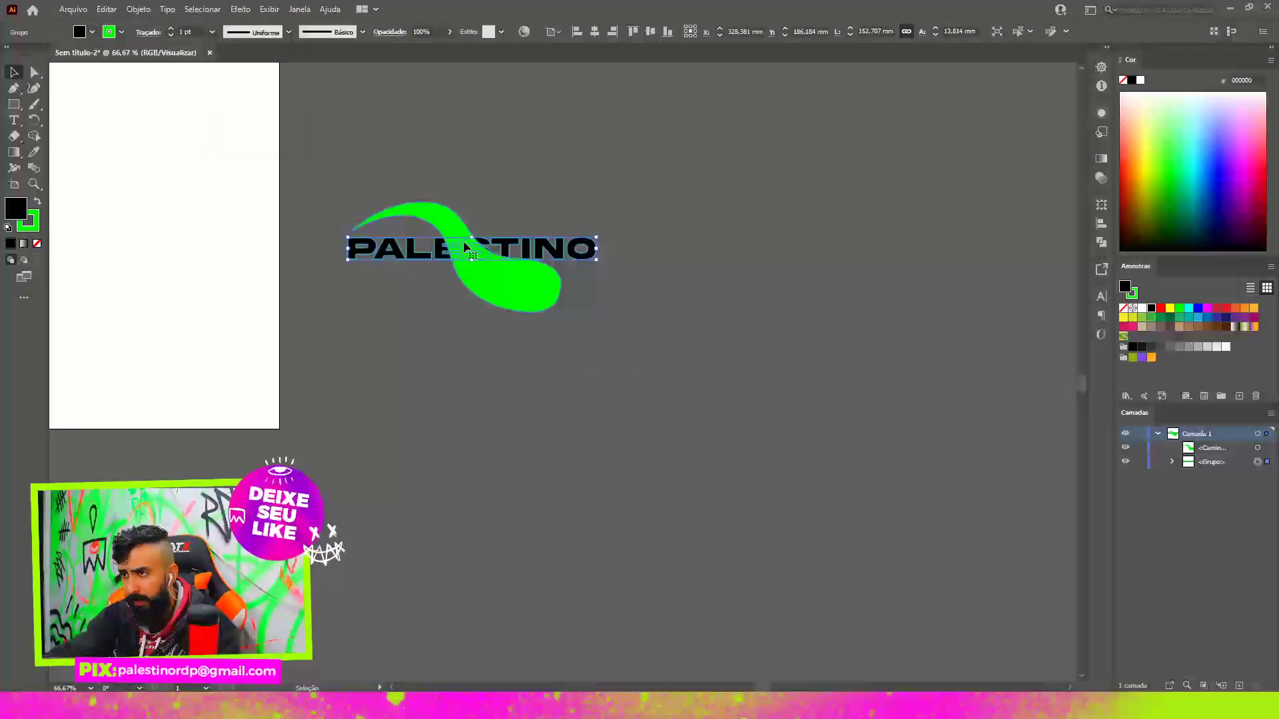
key("a")
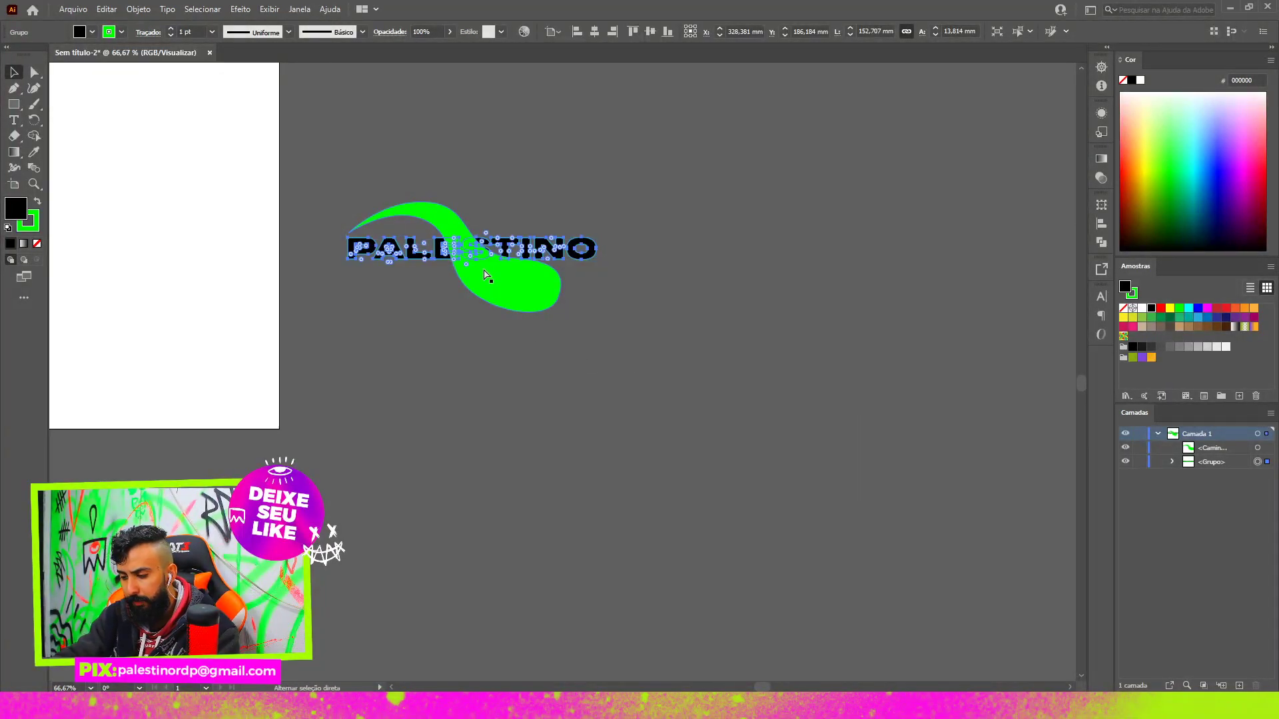
key("ctrl+shift+bracketright")
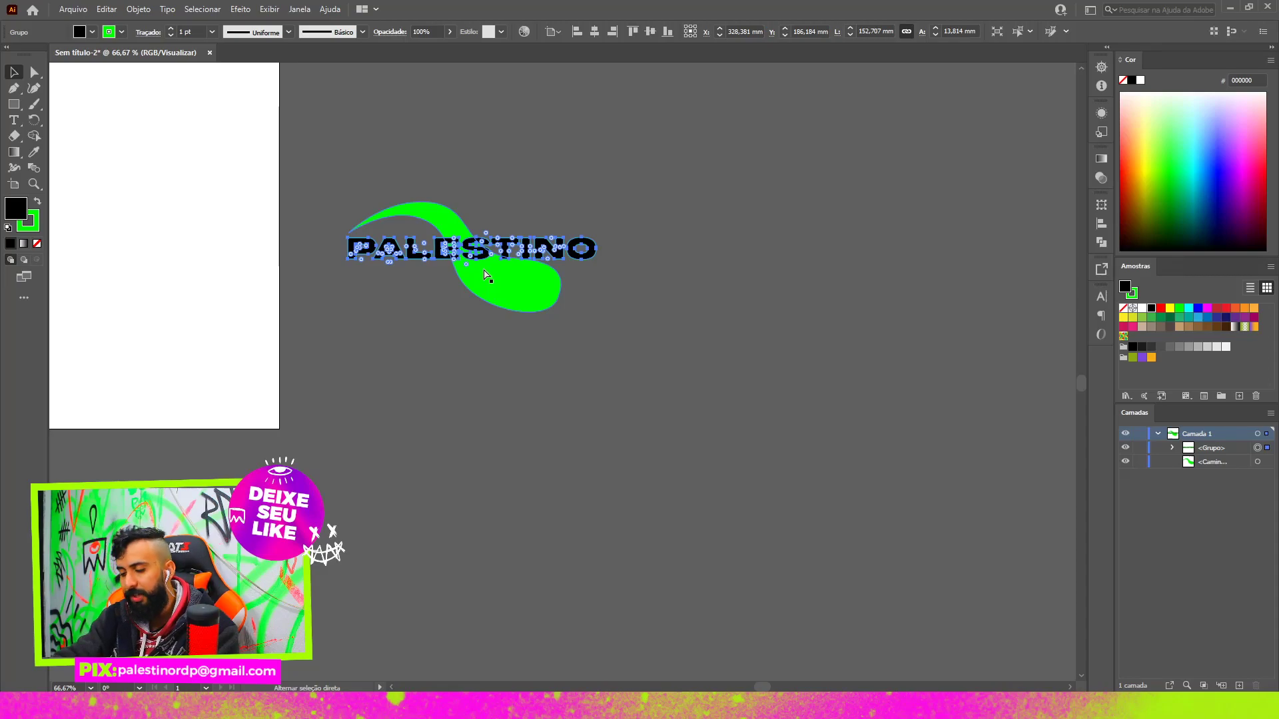
key("ctrl+shift+bracketleft")
left_click(459, 402)
key("ctrl+minus")
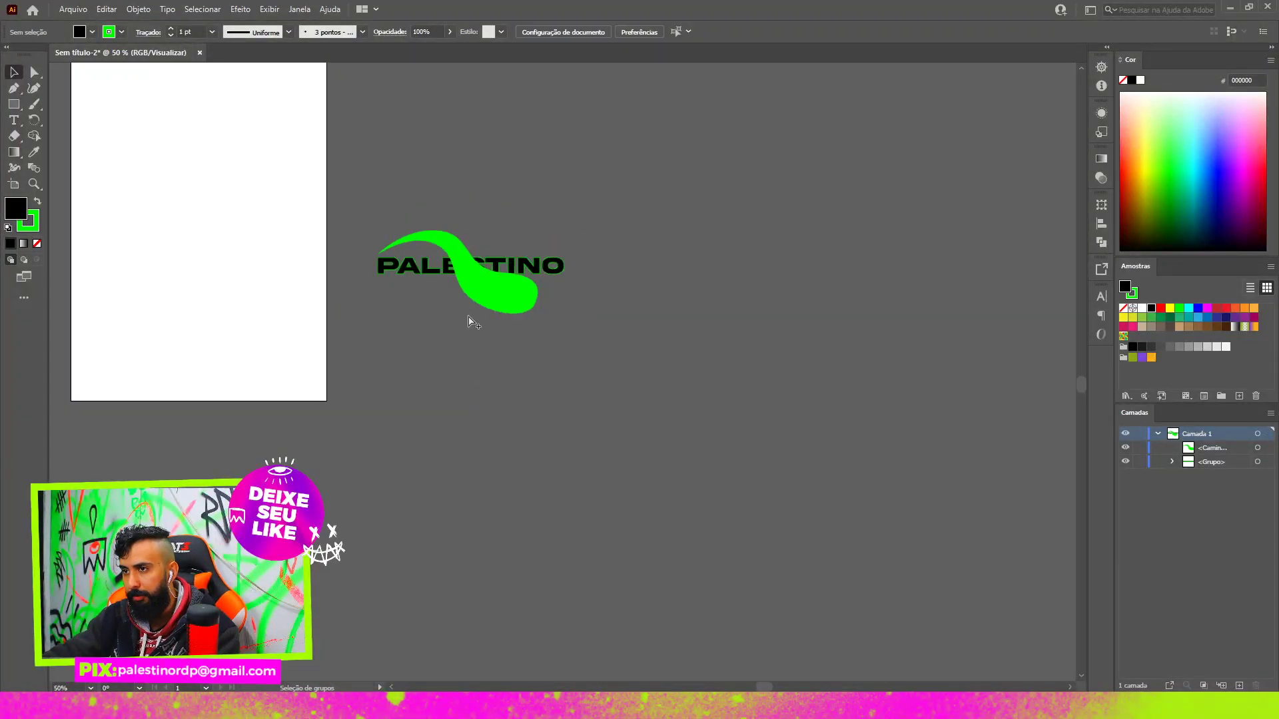
scroll(489, 276, "up", 3)
left_click(506, 249)
key("ctrl+shift+bracketright")
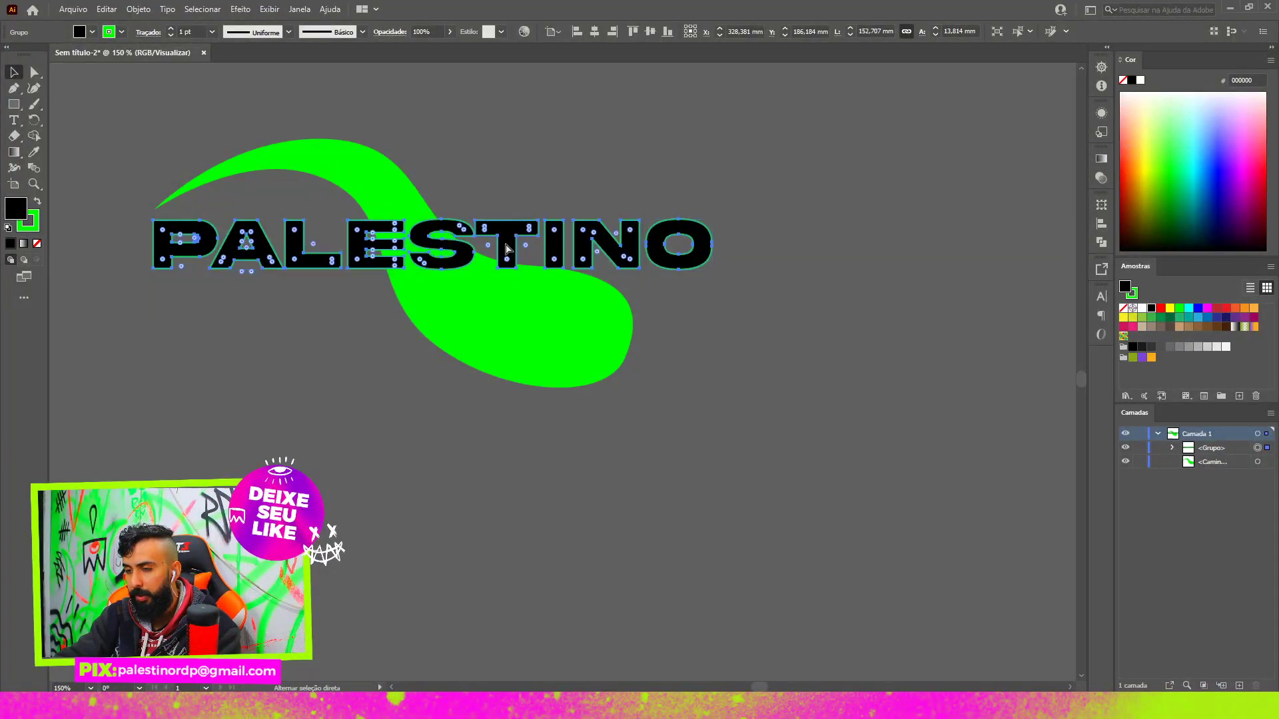
key("ctrl+shift+bracketleft")
left_click(414, 545)
key("ctrl+minus")
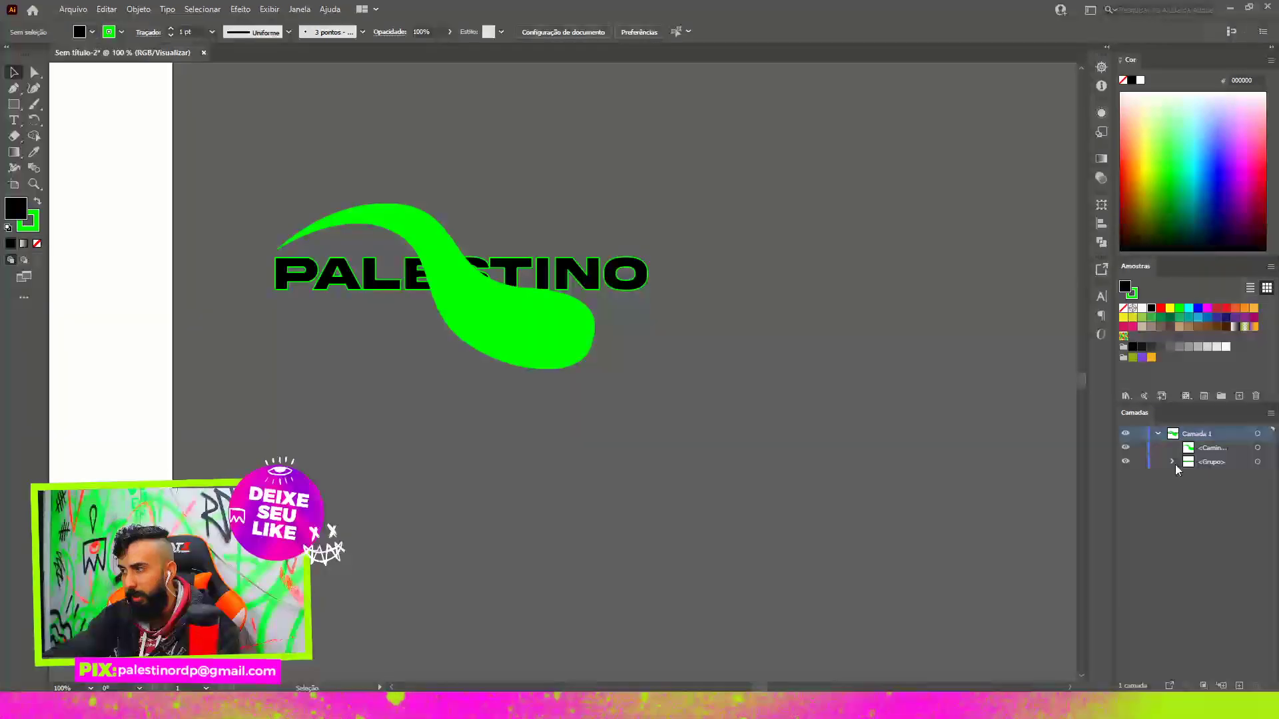
left_click_drag(1202, 449, 1212, 467)
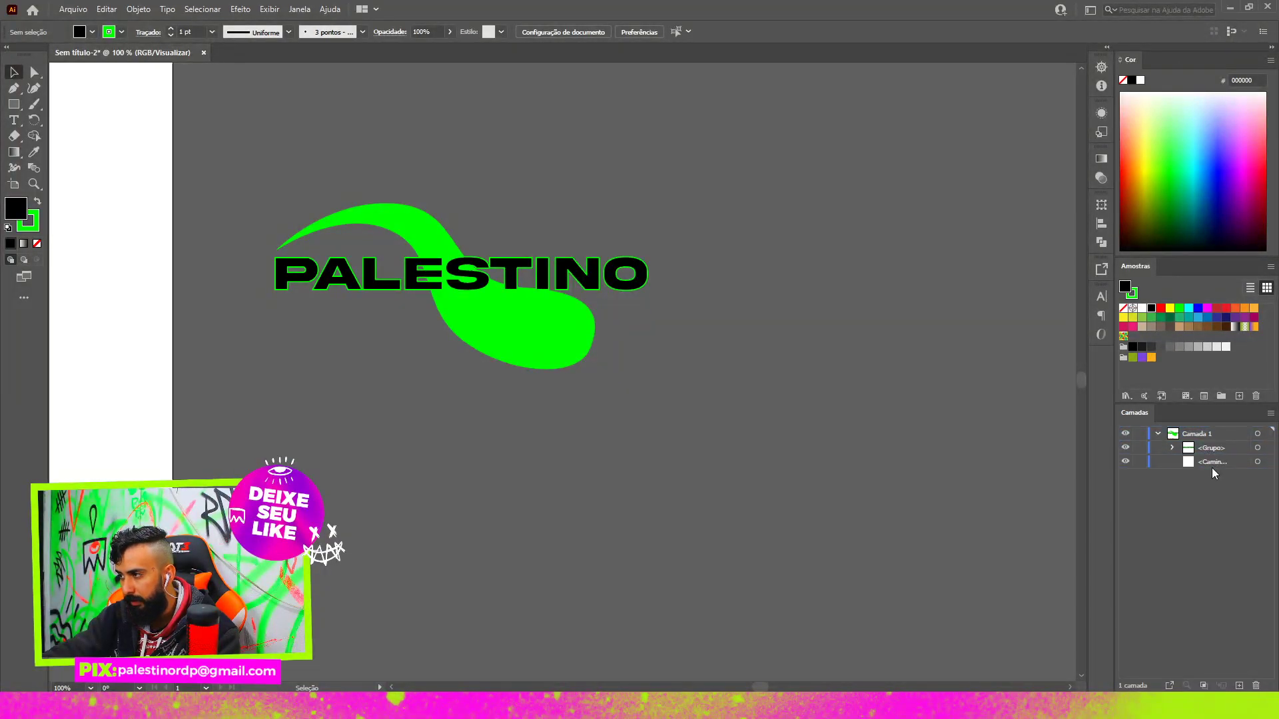
double_click(1207, 469)
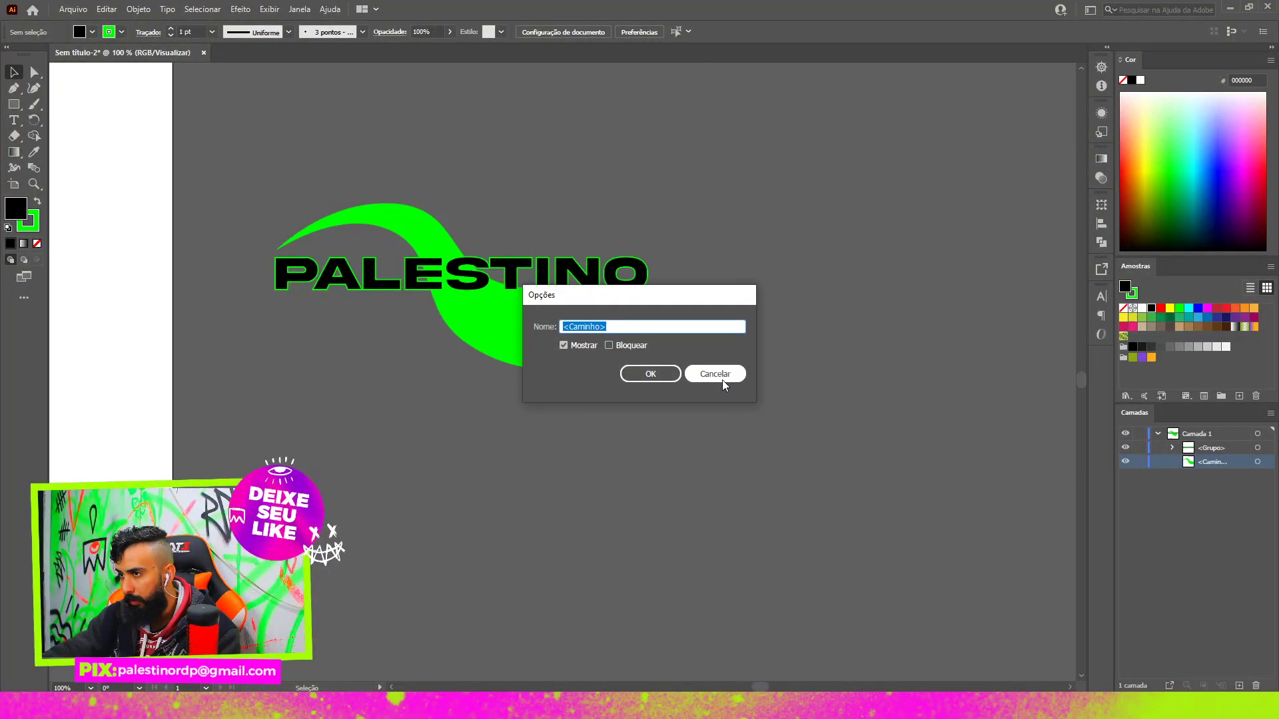
left_click(722, 380)
left_click_drag(1213, 462, 1212, 444)
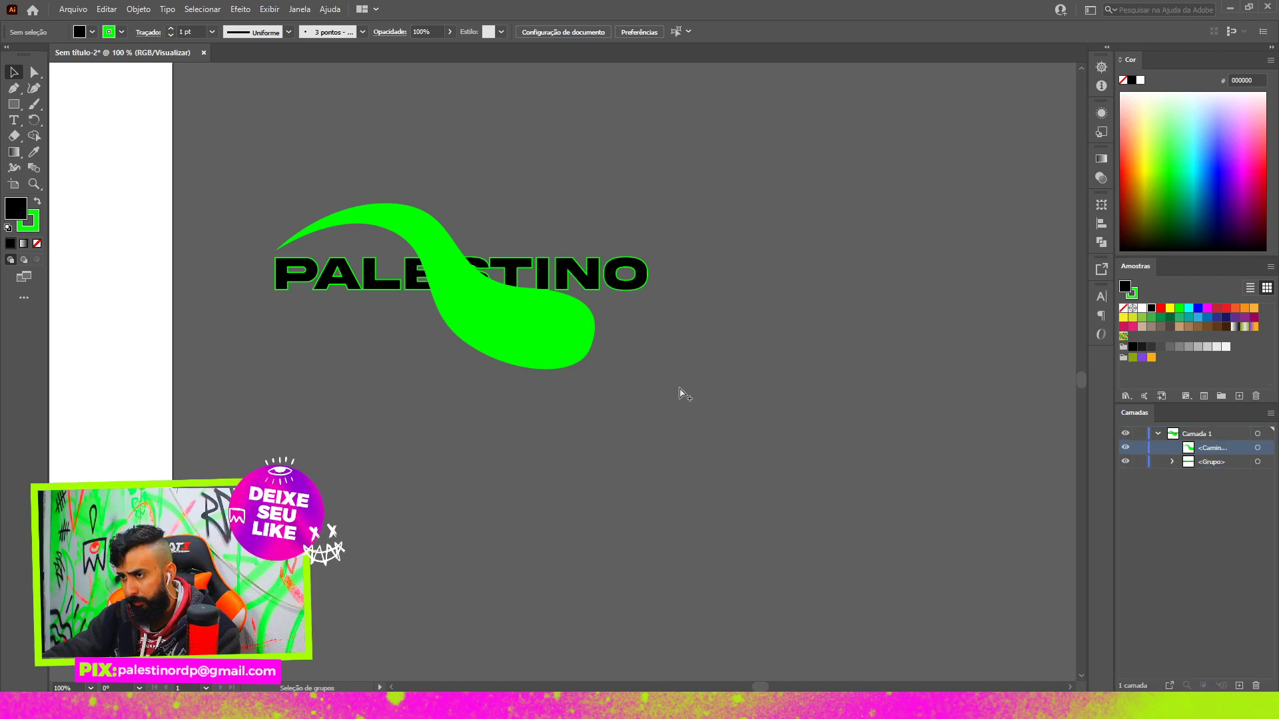
- Select the whole PALESTINO logo and delete it
scroll(716, 392, "down", 3)
left_click_drag(602, 270, 893, 457)
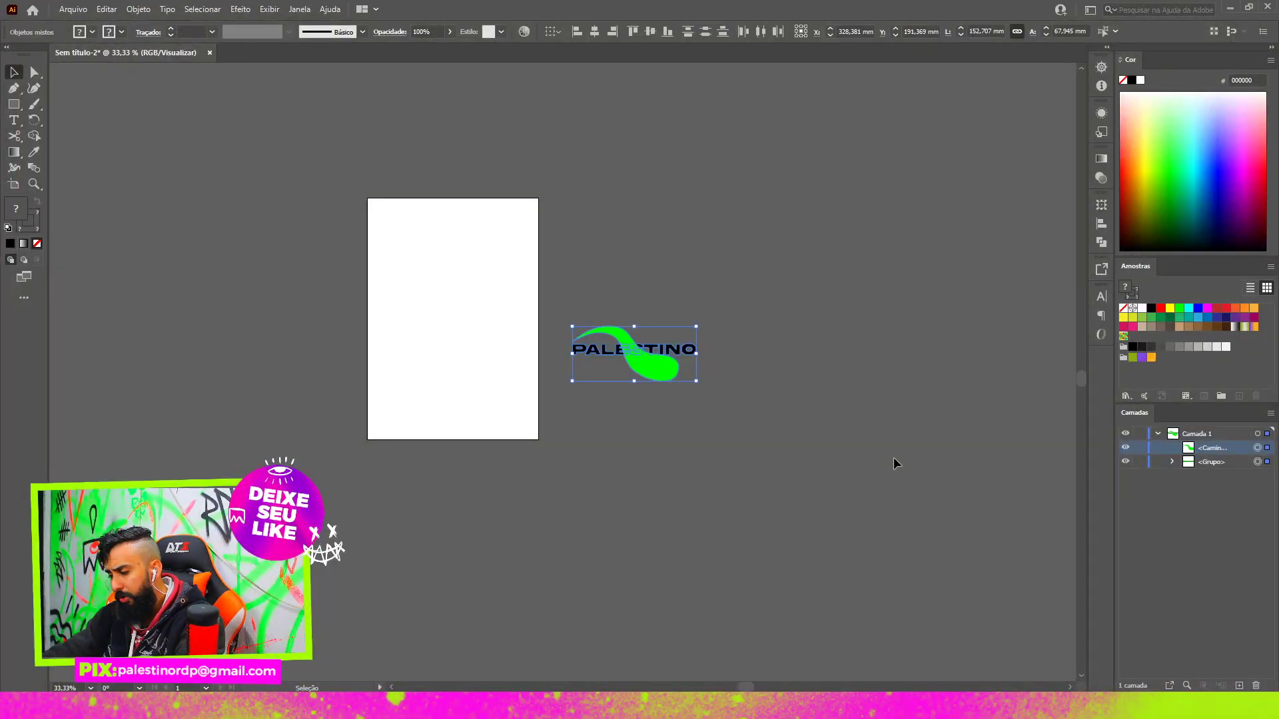
key("Delete")
- Add a new empty layer, then lock and unlock both layers
scroll(485, 351, "up", 2)
scroll(765, 492, "left", 3)
scroll(680, 451, "up", 1)
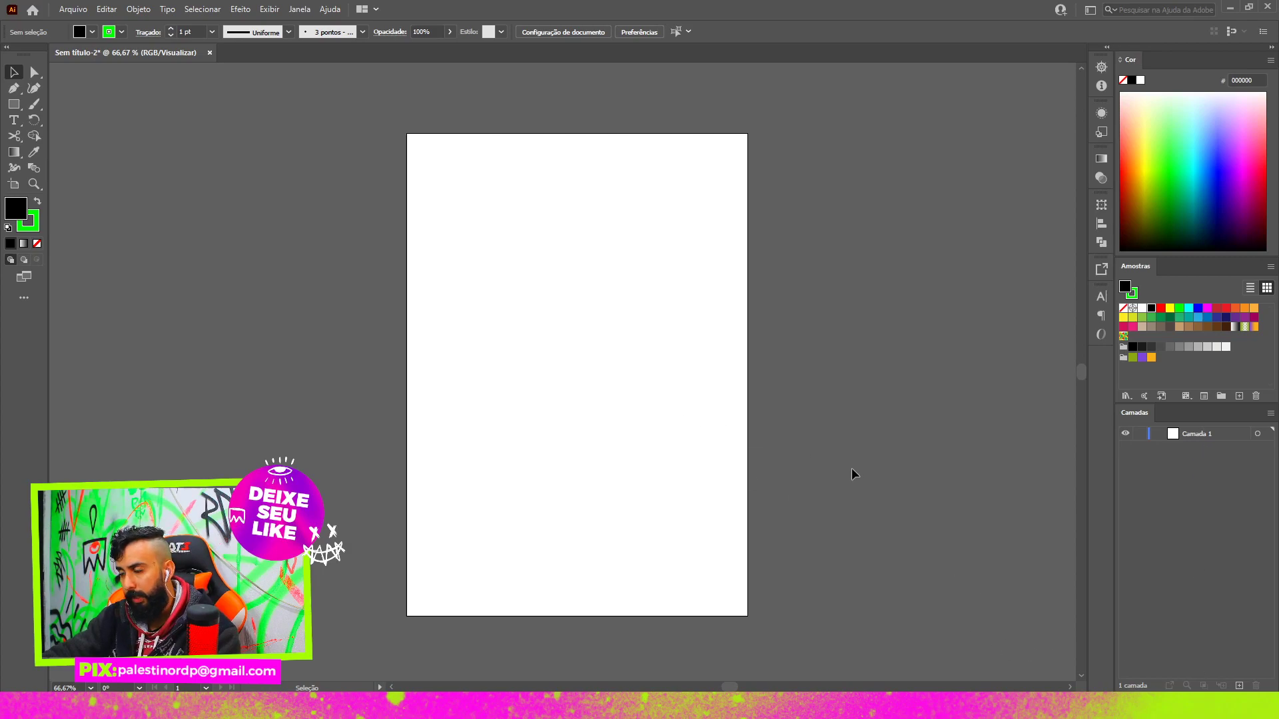
left_click(1239, 685)
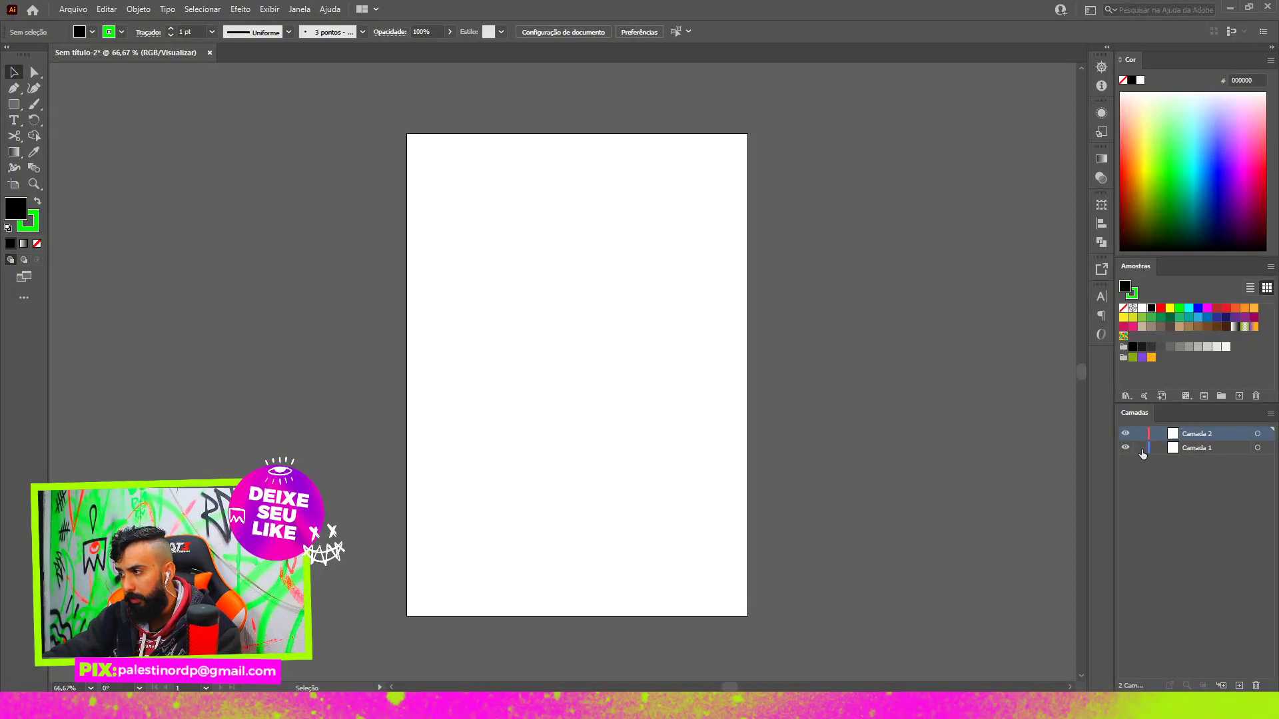
left_click_drag(1139, 447, 1140, 434)
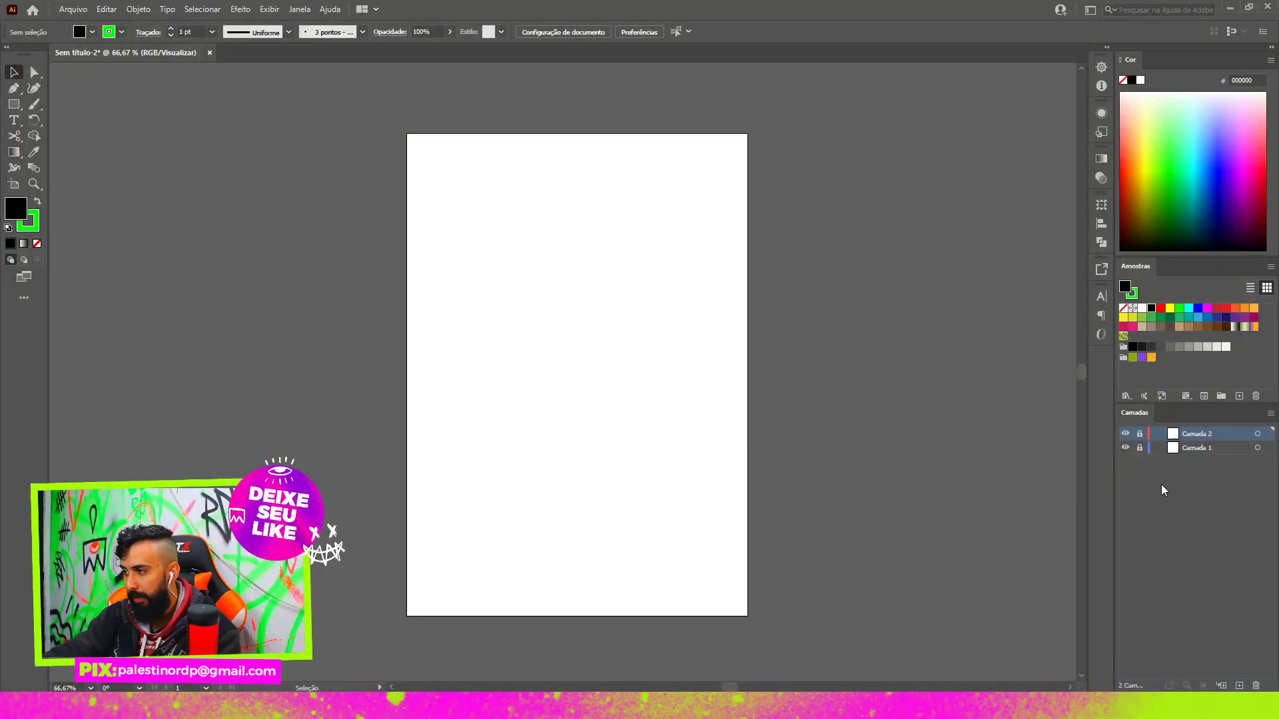
left_click_drag(1139, 436, 1140, 448)
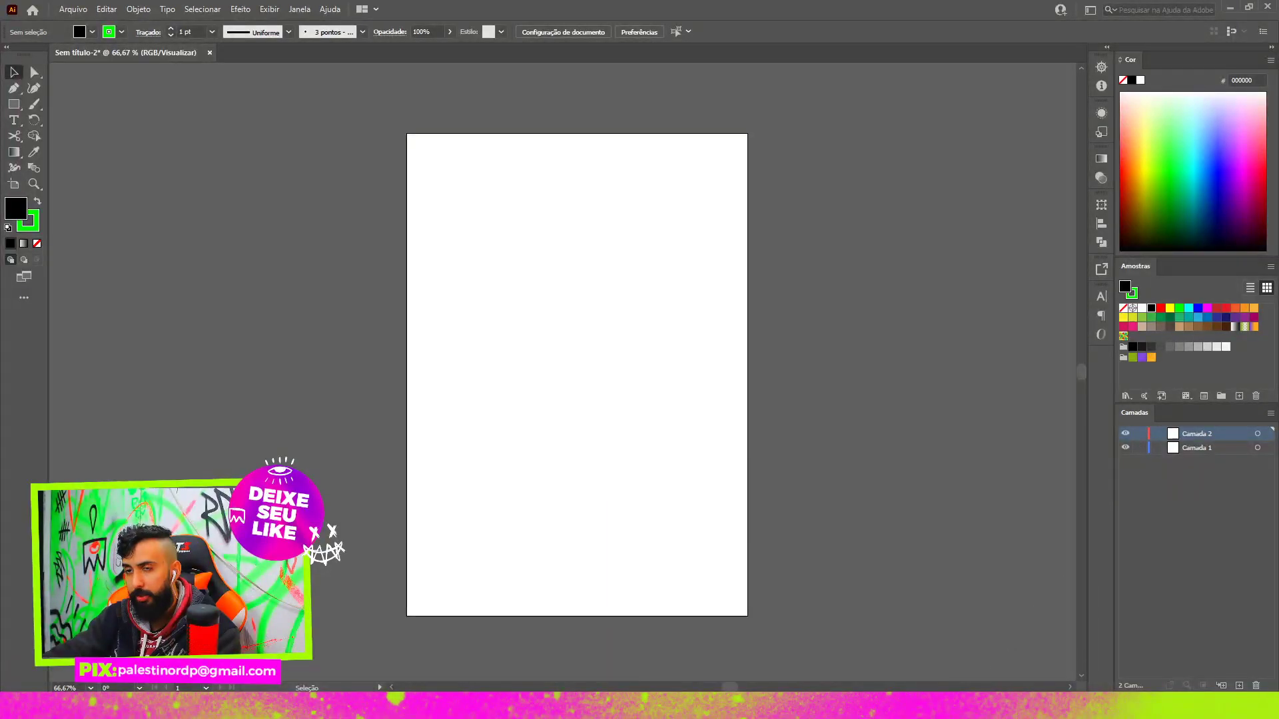
- Return from outline view to Preview, make both layers visible, and unlock them
left_click(1126, 446)
key("ctrl+y")
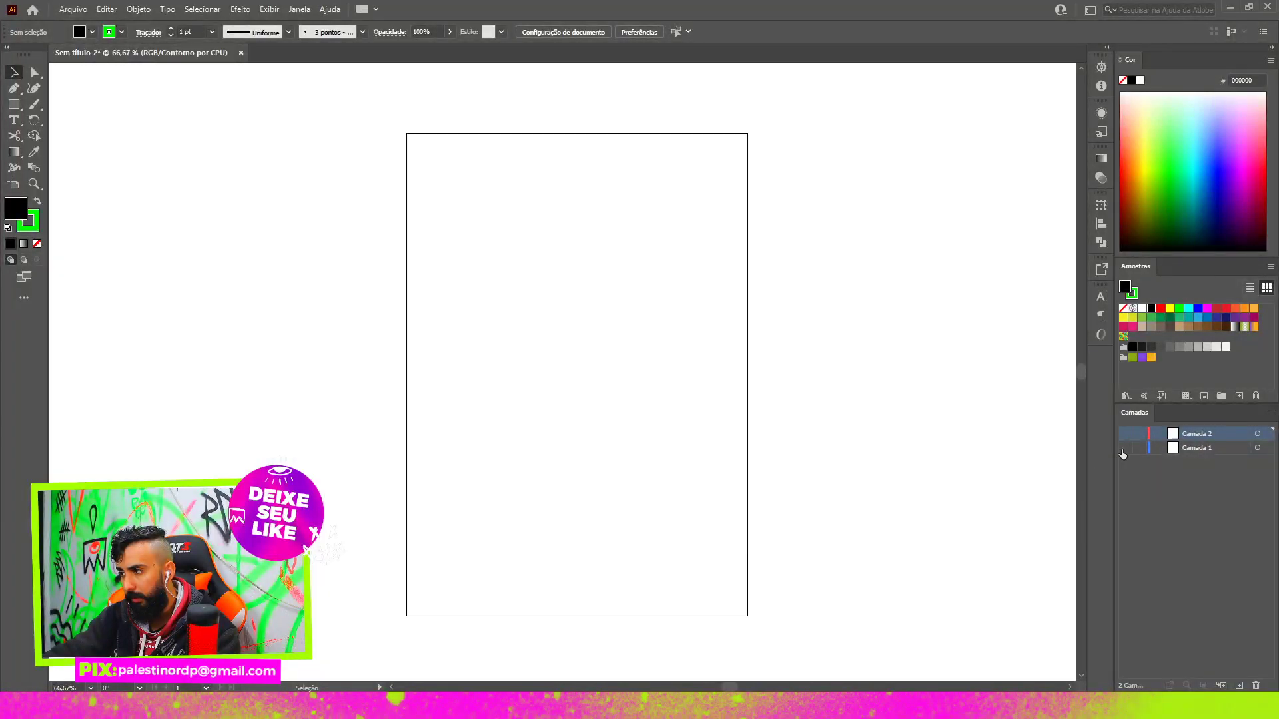
scroll(538, 332, "down", 4)
scroll(538, 332, "up", 3)
left_click(1125, 448)
key("ctrl+y")
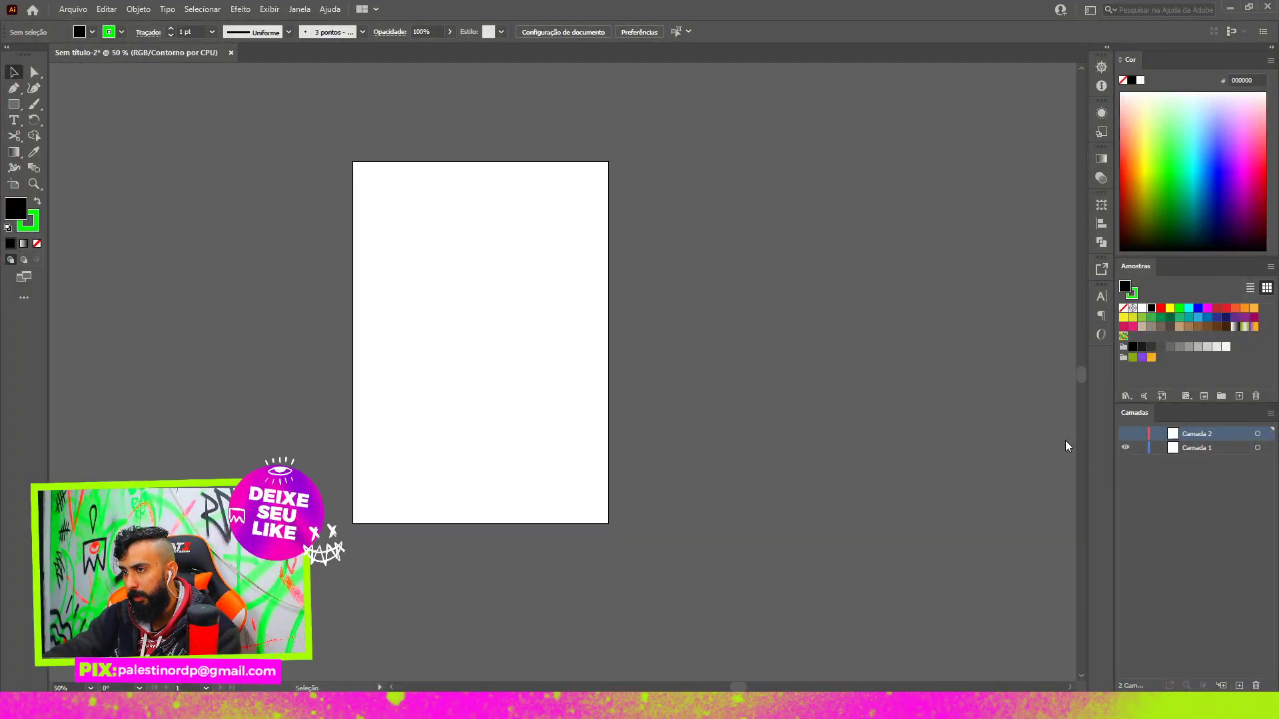
scroll(933, 428, "down", 1)
scroll(933, 428, "up", 1)
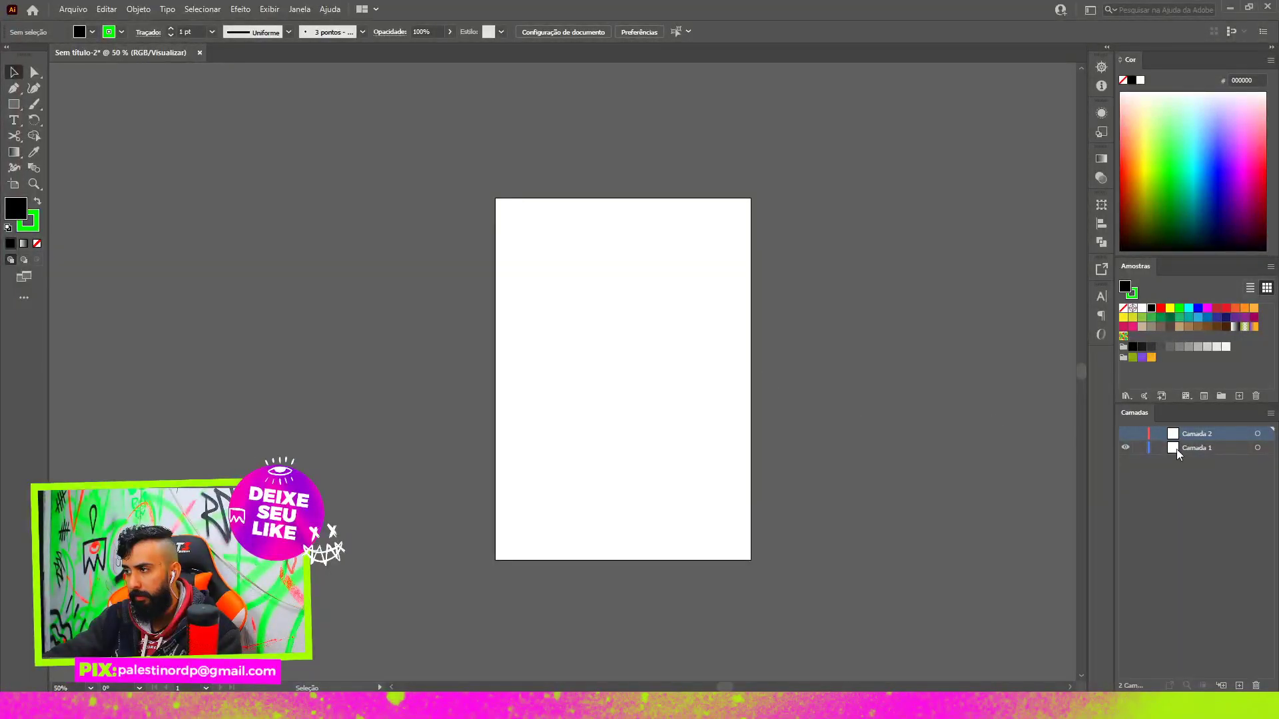
left_click(1126, 434)
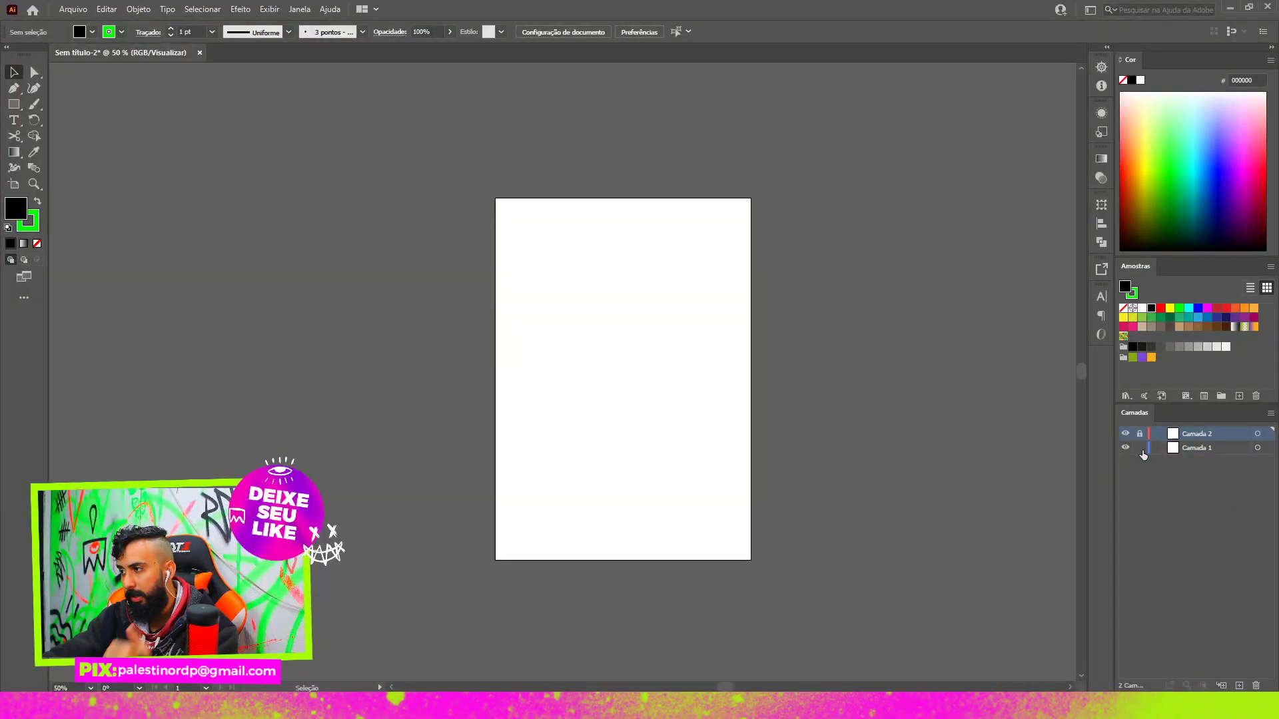
left_click_drag(1143, 450, 1142, 437)
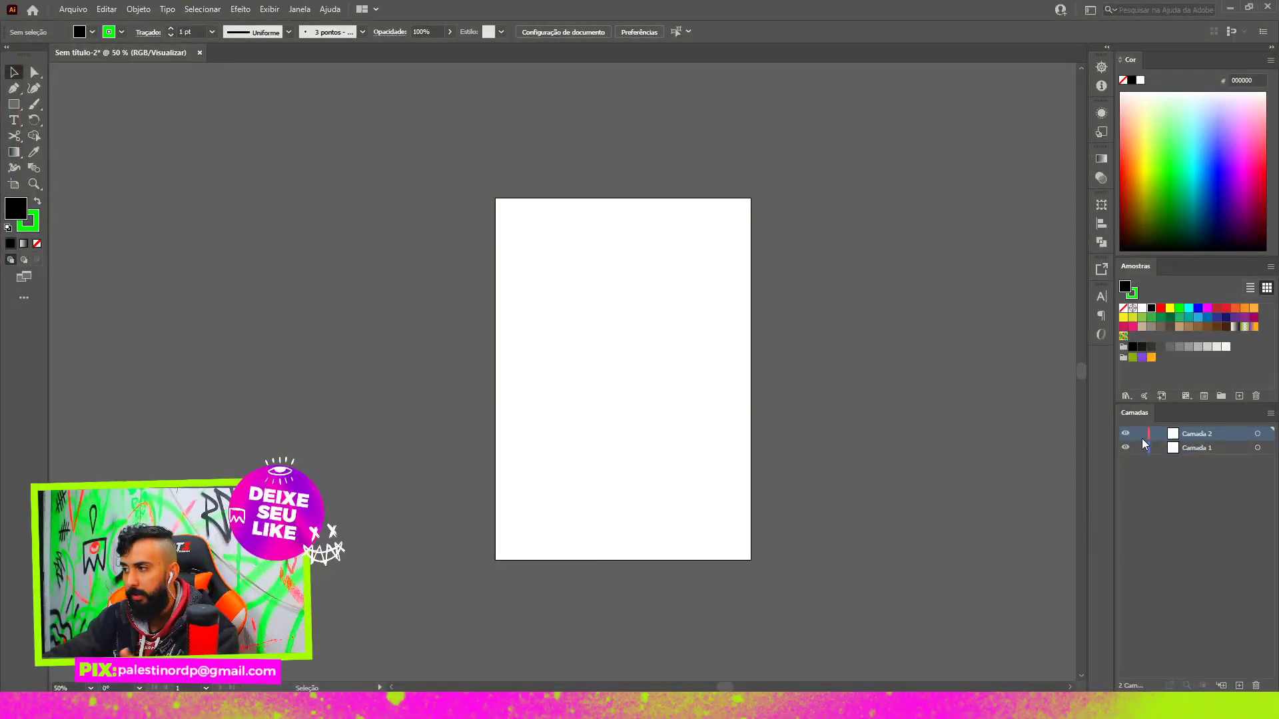
- Rename the bottom layer 'layer 1' and start renaming the top layer 'layer 2'
double_click(1193, 447)
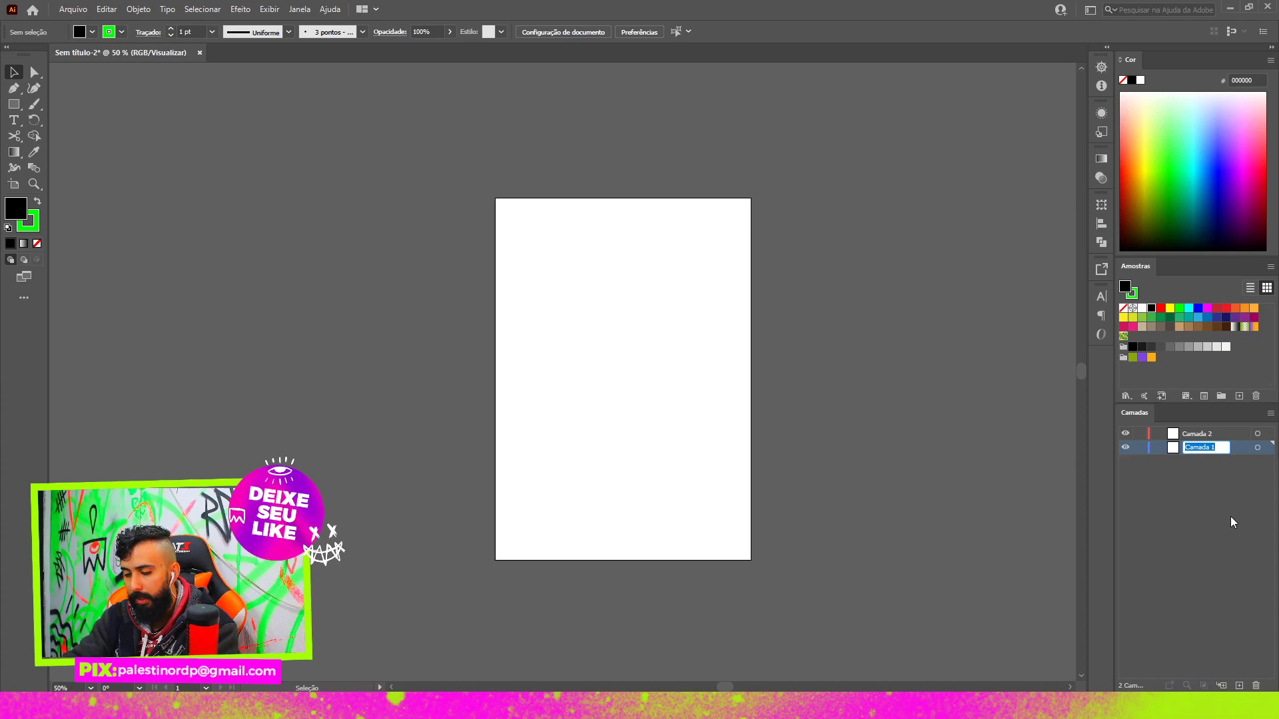
type("layer 1")
key("Return")
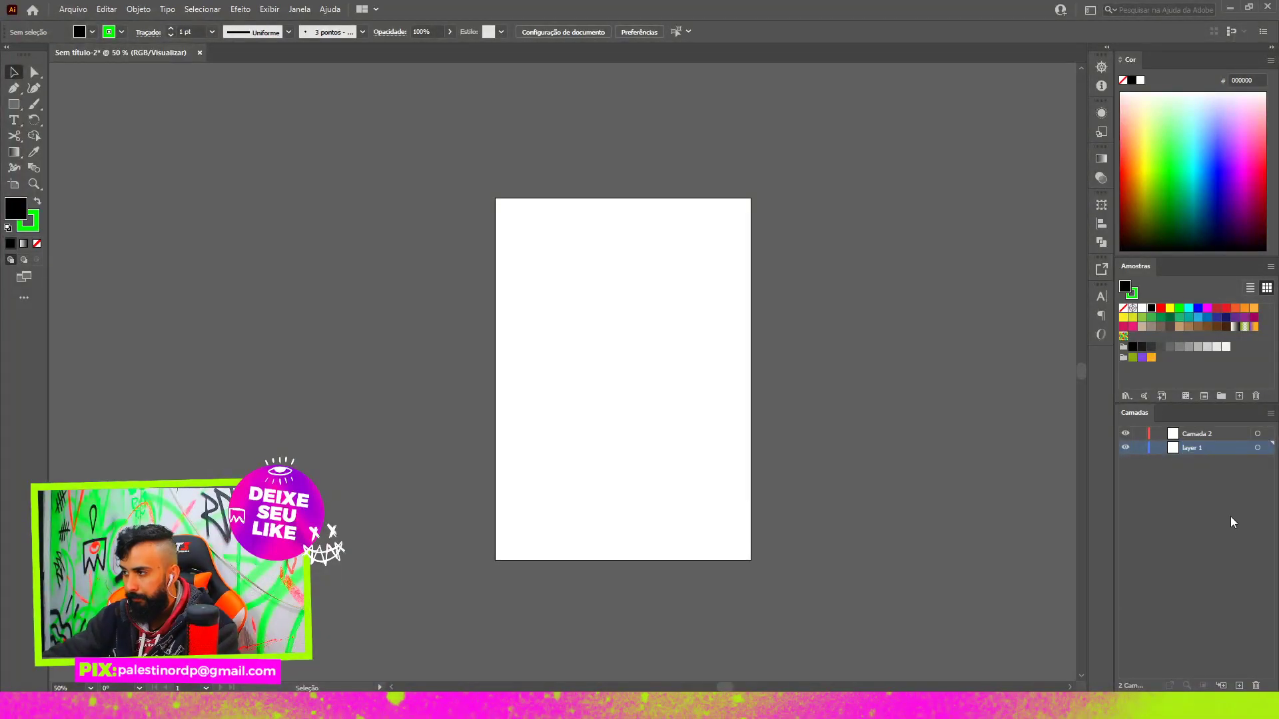
double_click(1203, 434)
type("layer")
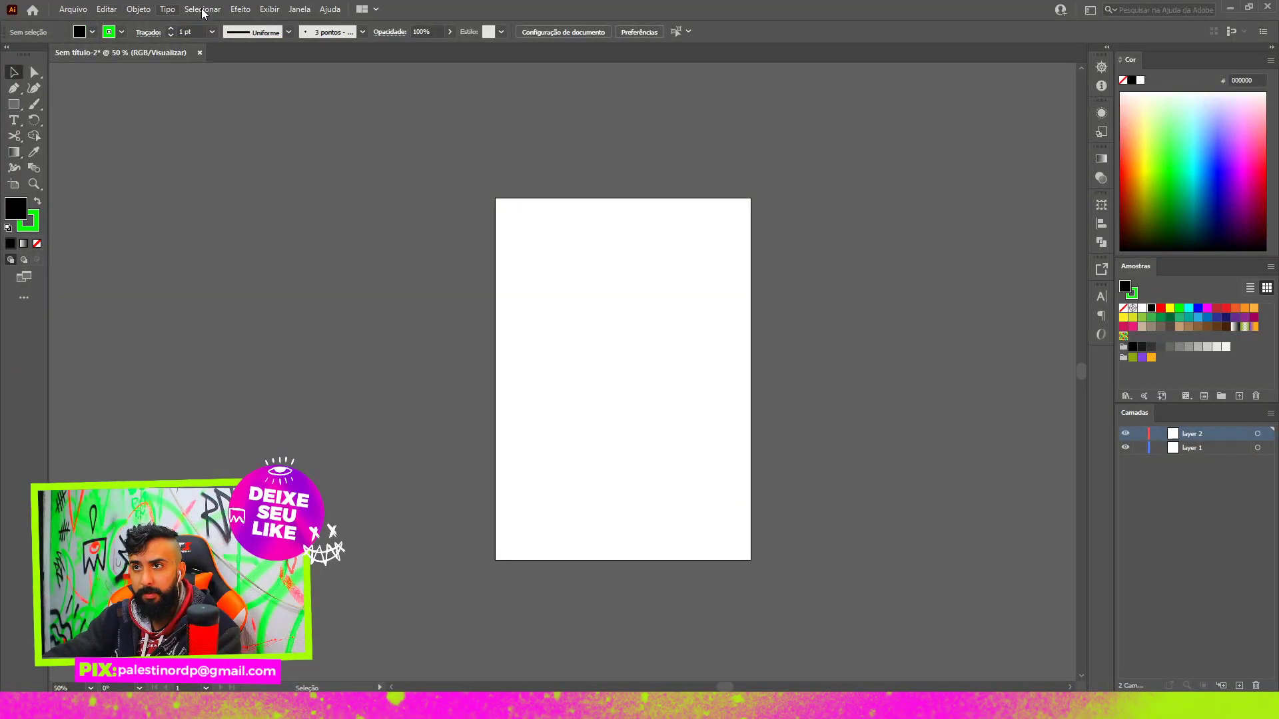
- Switch the toolbar to Advanced in two columns, try Basic, then return to Advanced
left_click(299, 9)
mouse_move(375, 107)
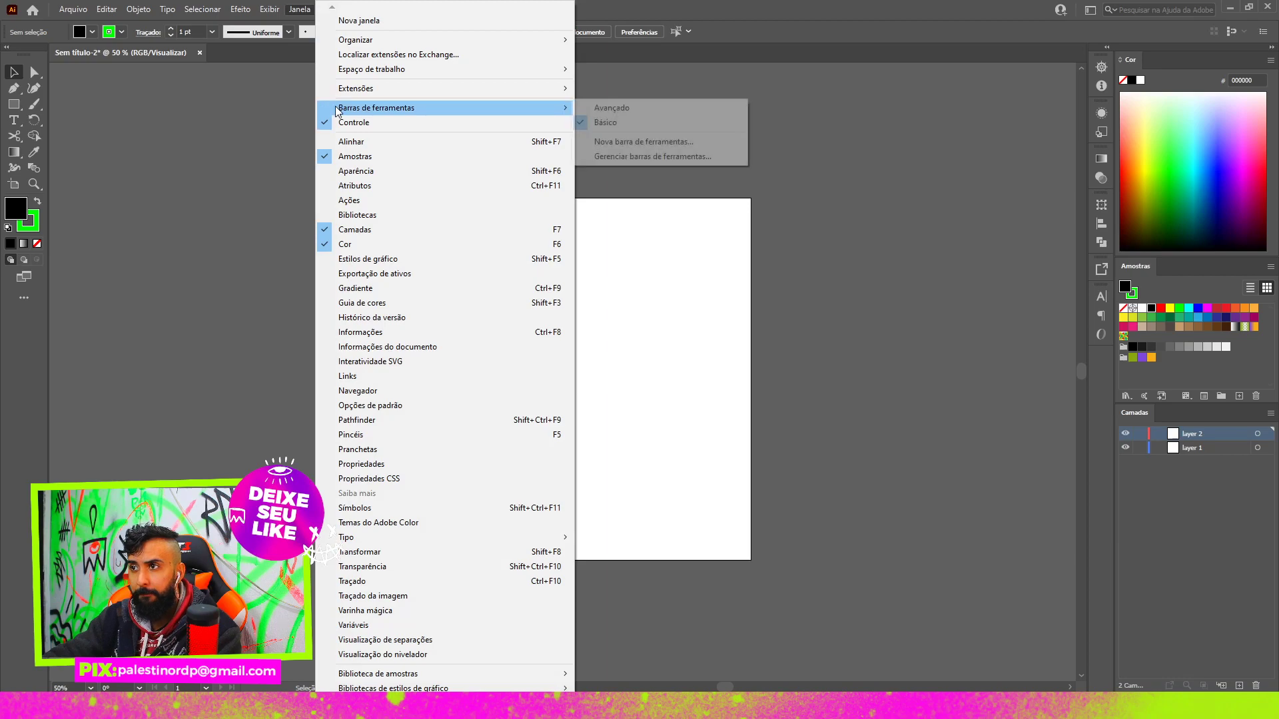
left_click(617, 111)
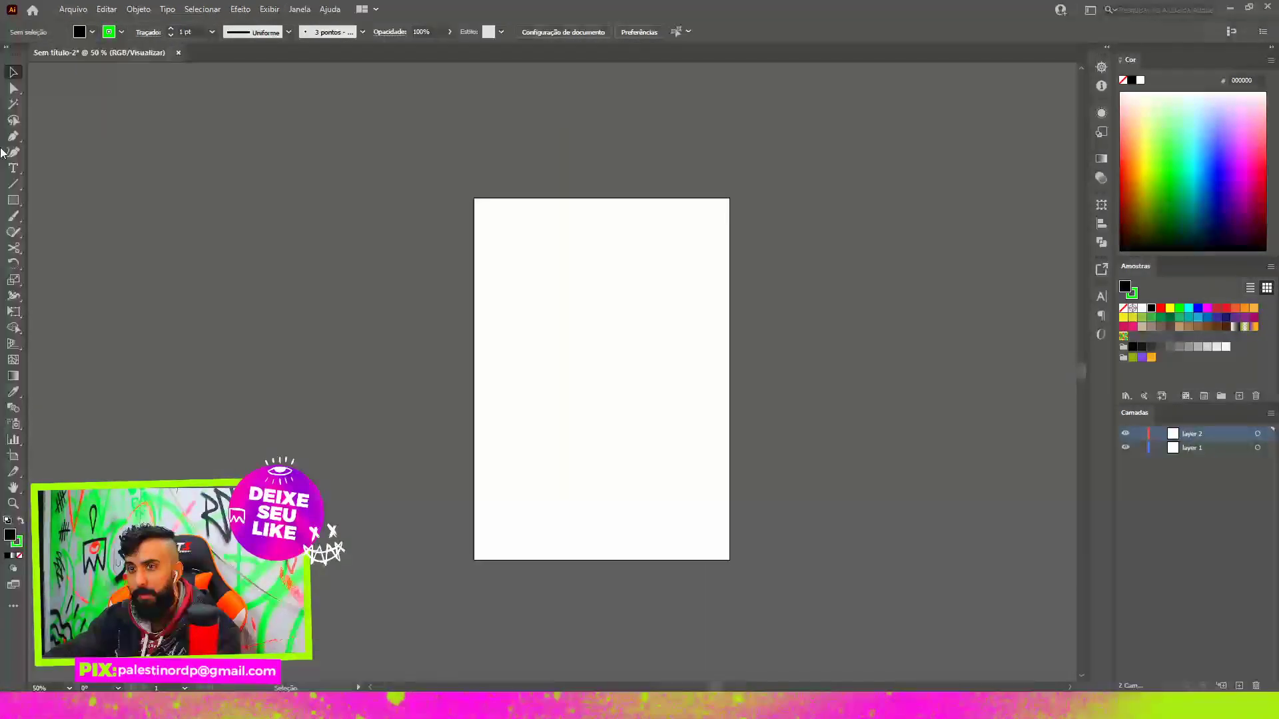
left_click(8, 48)
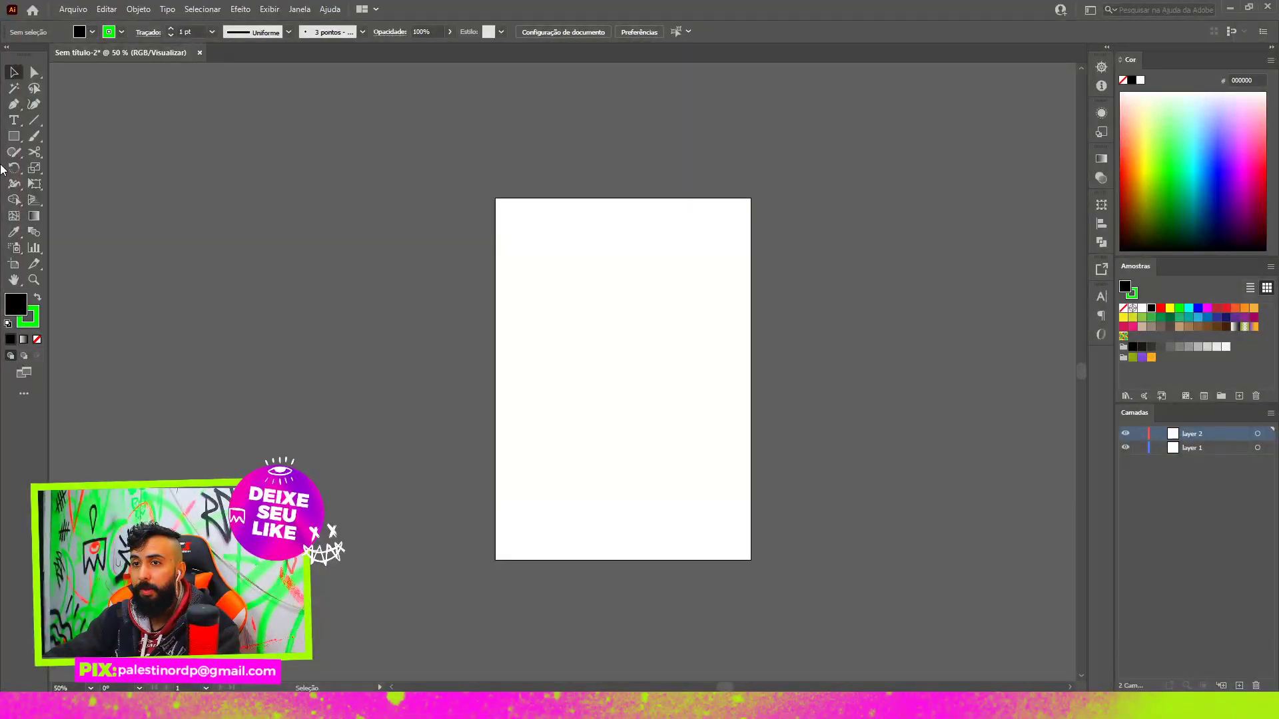
left_click(299, 8)
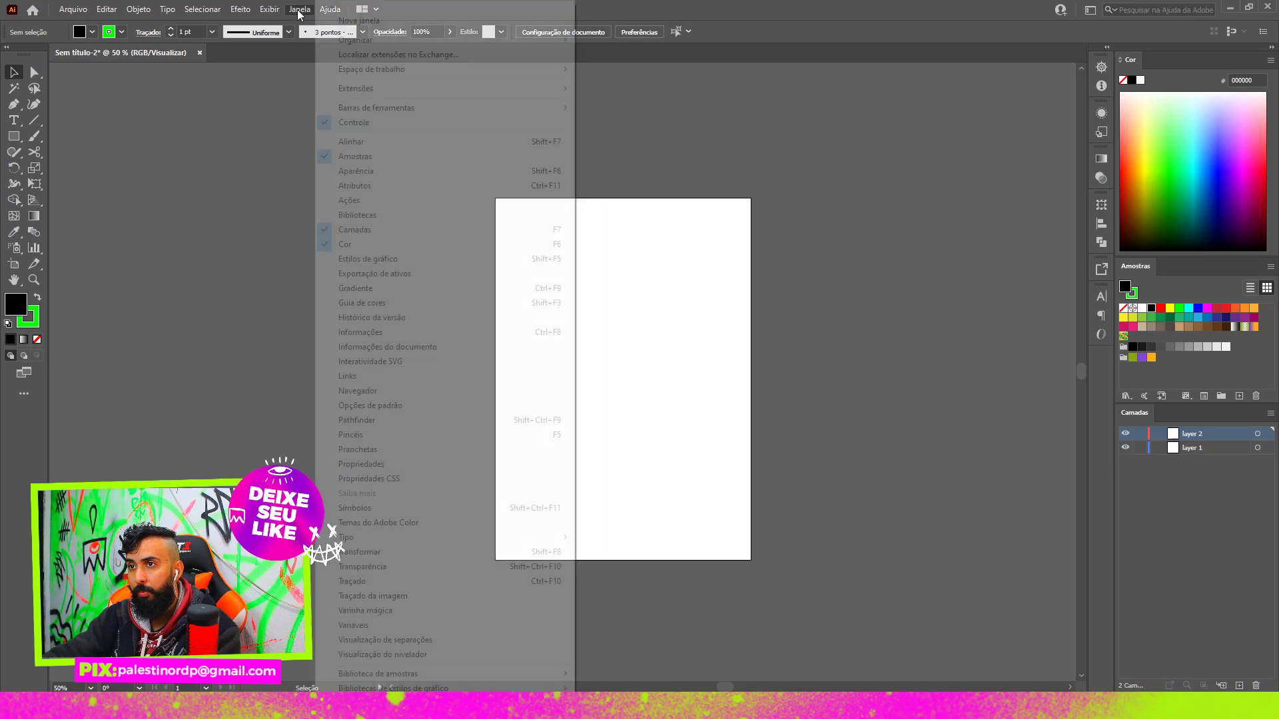
mouse_move(376, 108)
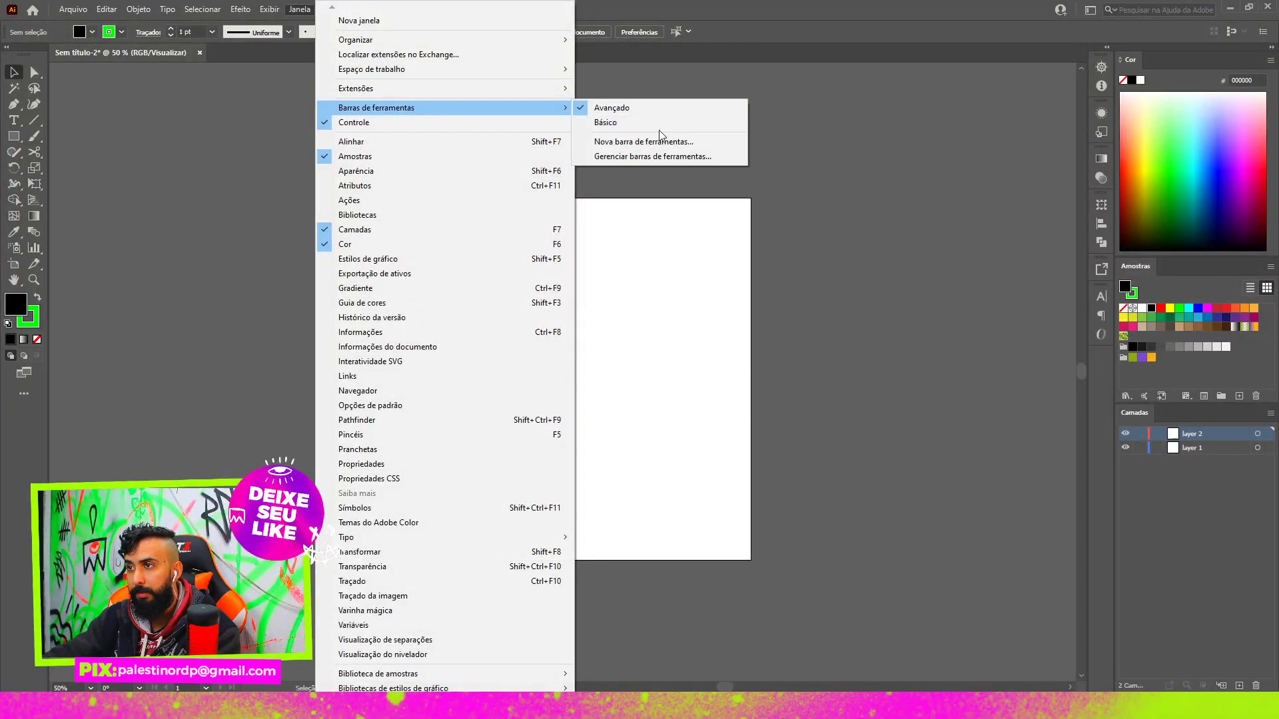
left_click(606, 122)
left_click(301, 11)
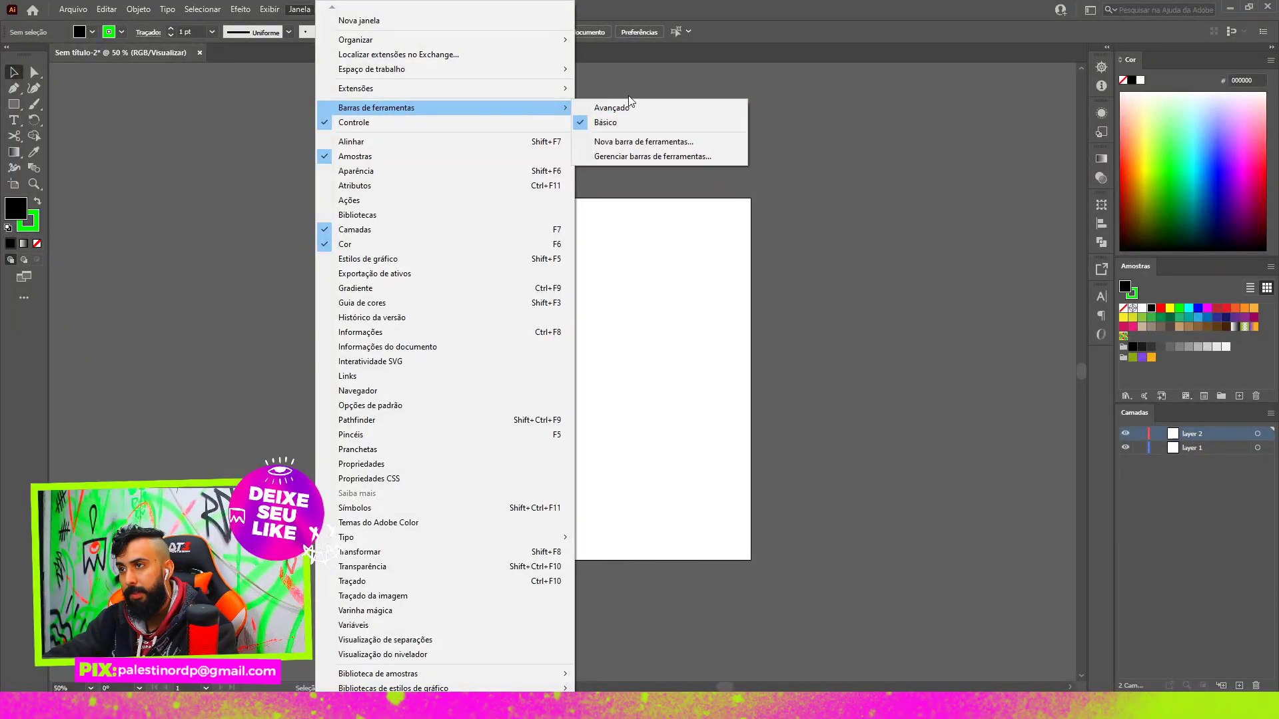
left_click(611, 108)
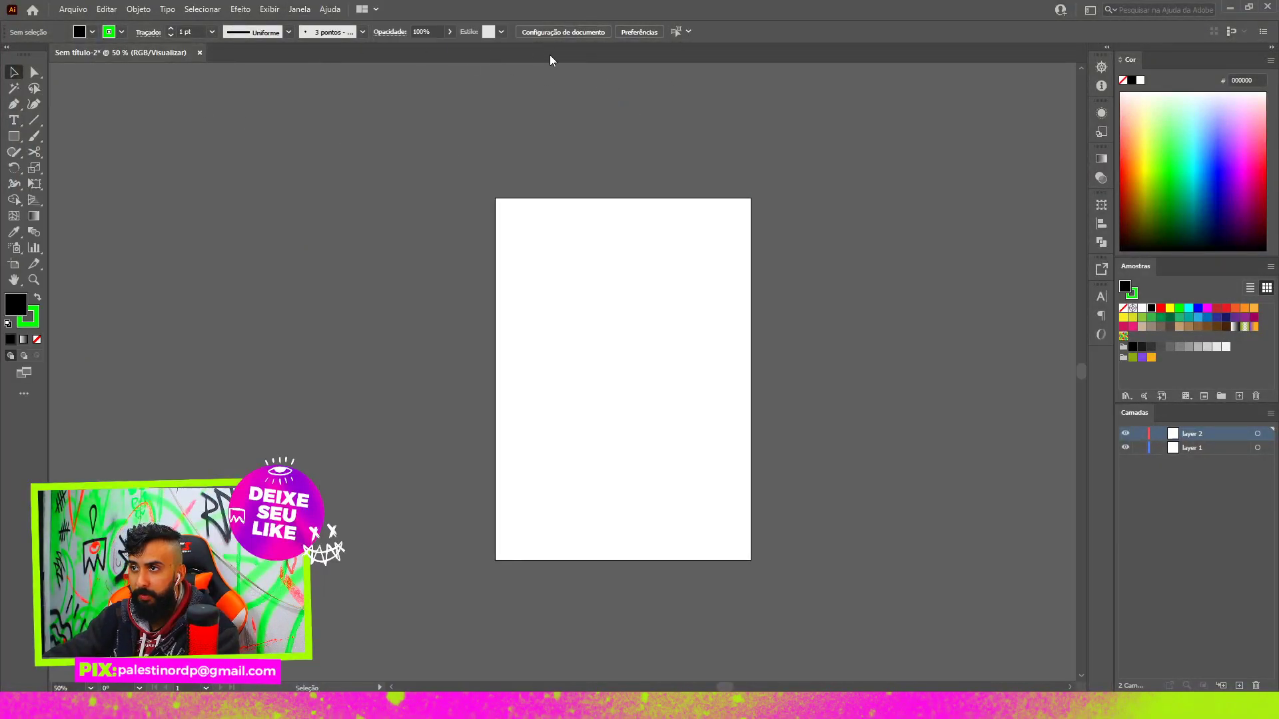
- Hide and re-show the Controle bar, then reset the workspace to Essenciais
left_click(299, 10)
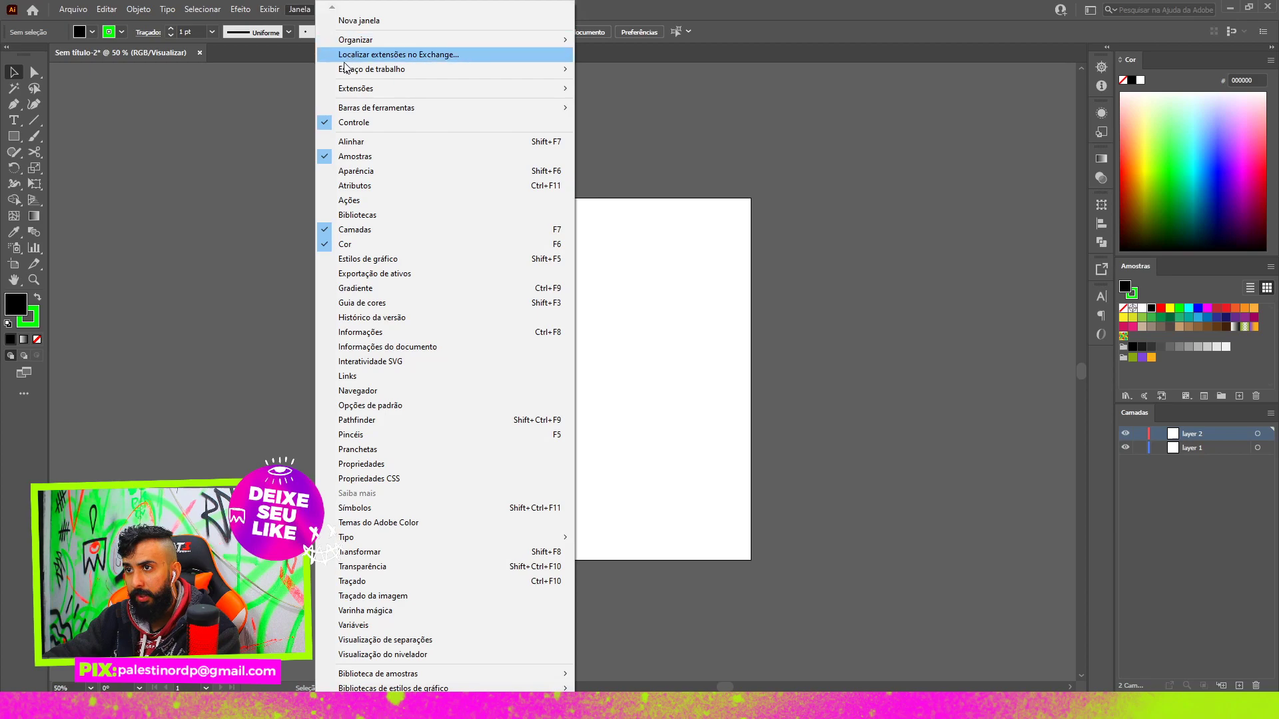
left_click(353, 122)
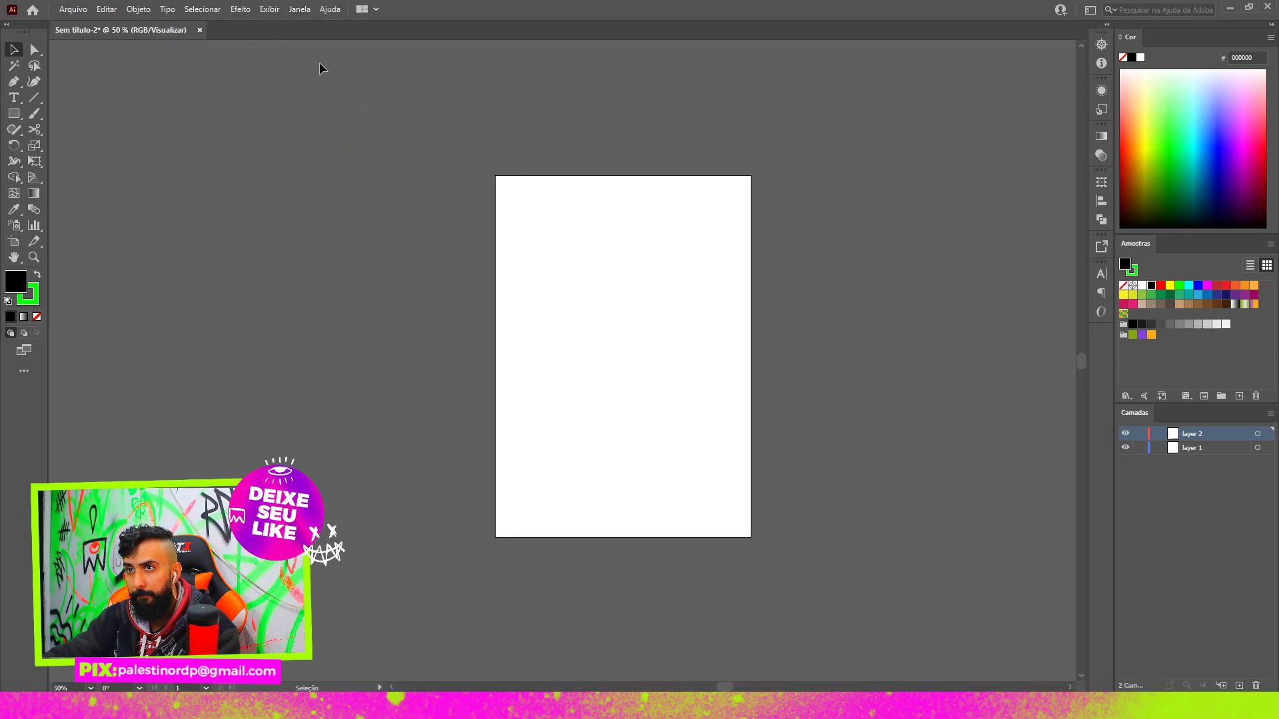
left_click(299, 10)
left_click(367, 124)
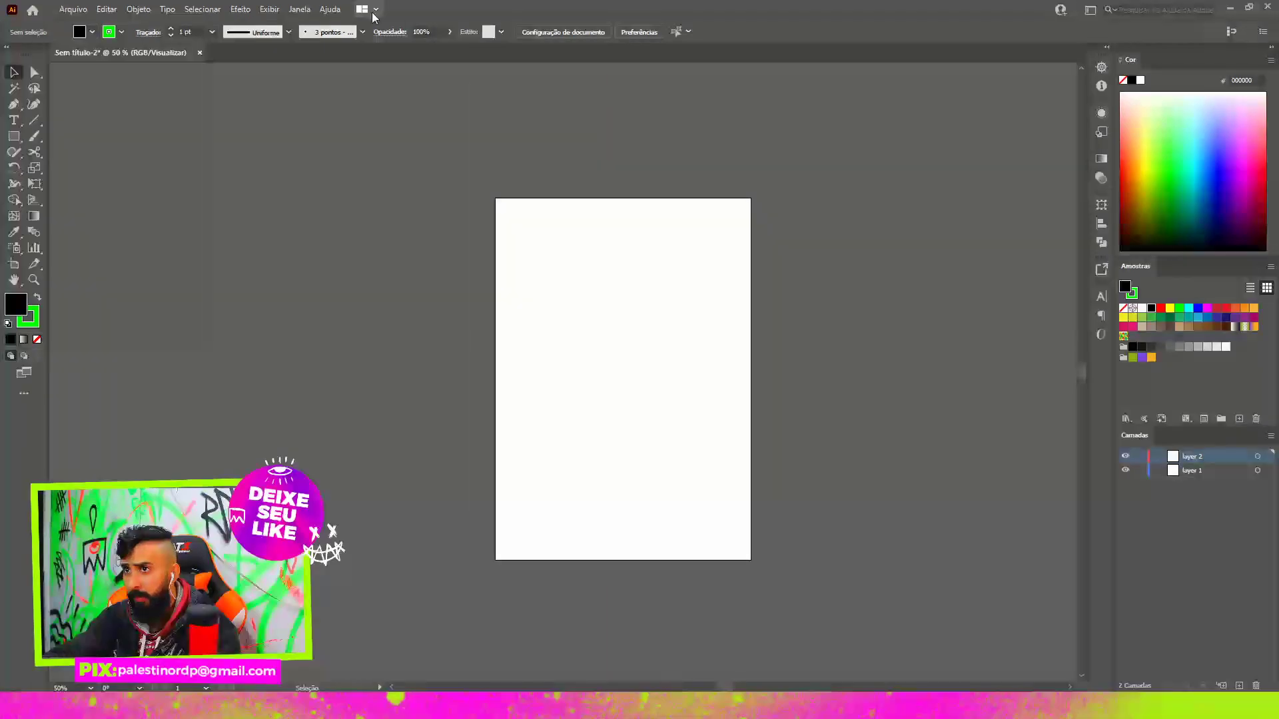
left_click(299, 9)
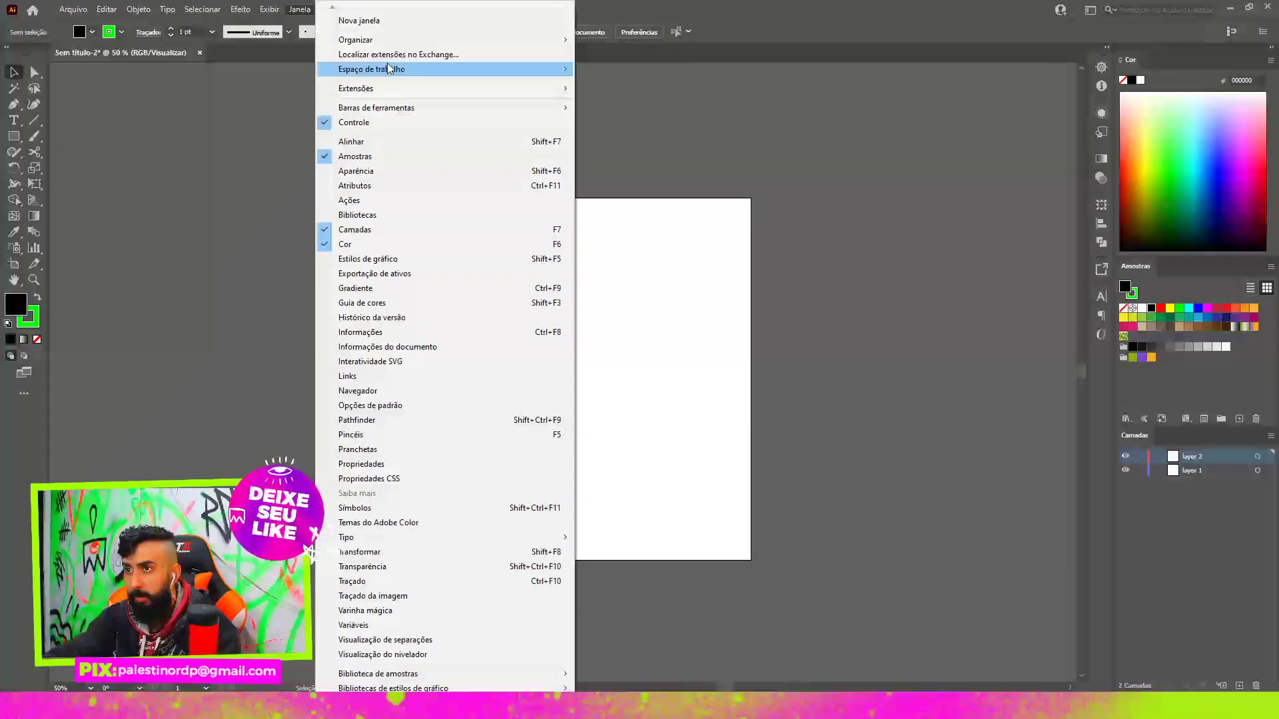
mouse_move(371, 69)
left_click(619, 98)
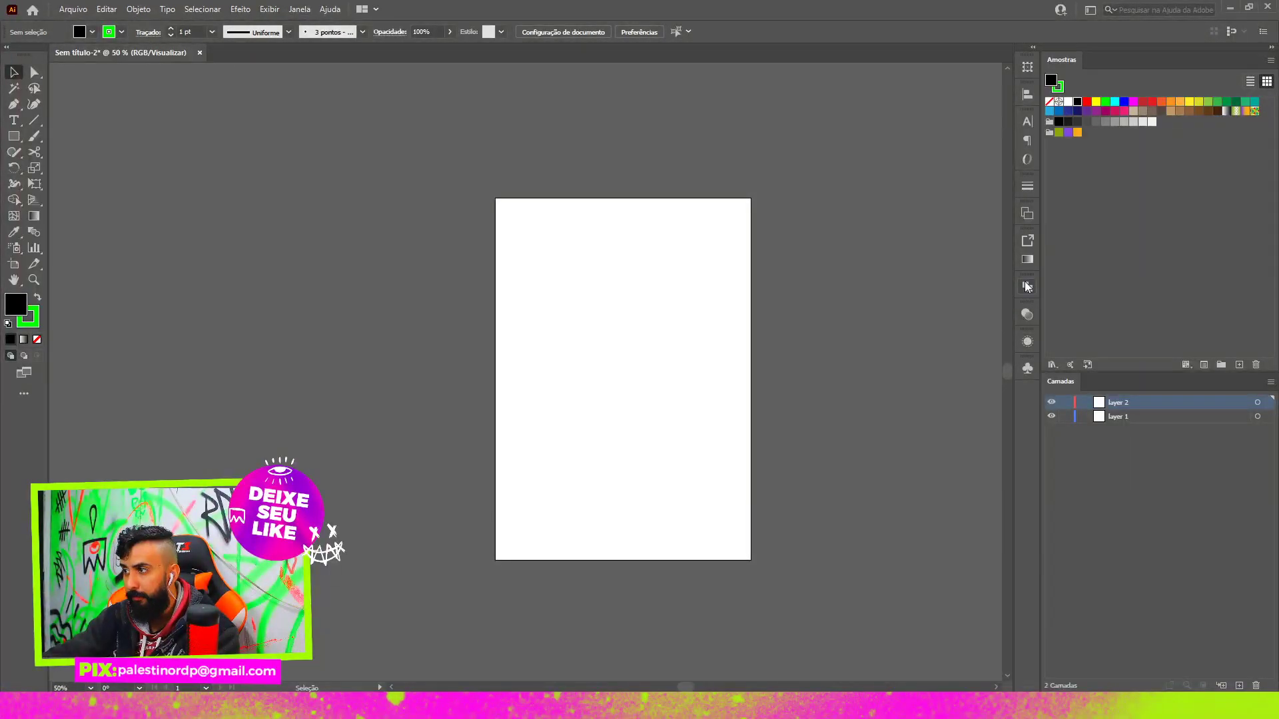
left_click(1026, 316)
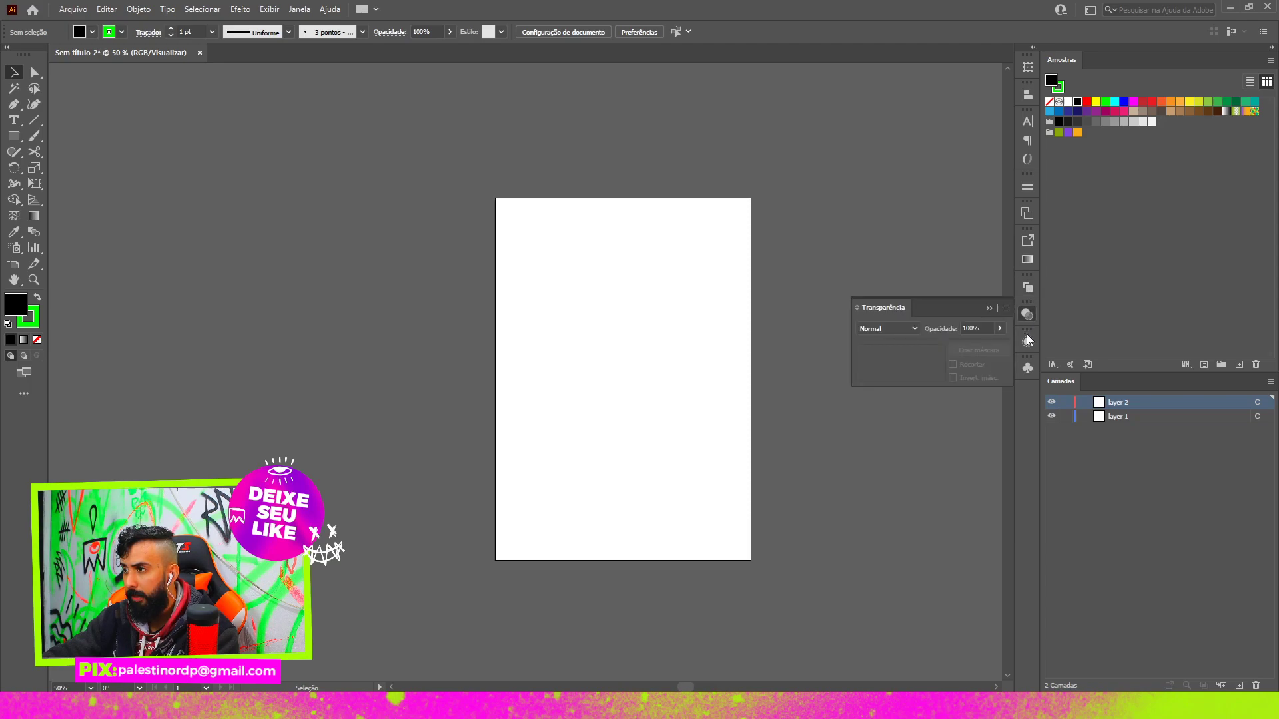
left_click(1027, 342)
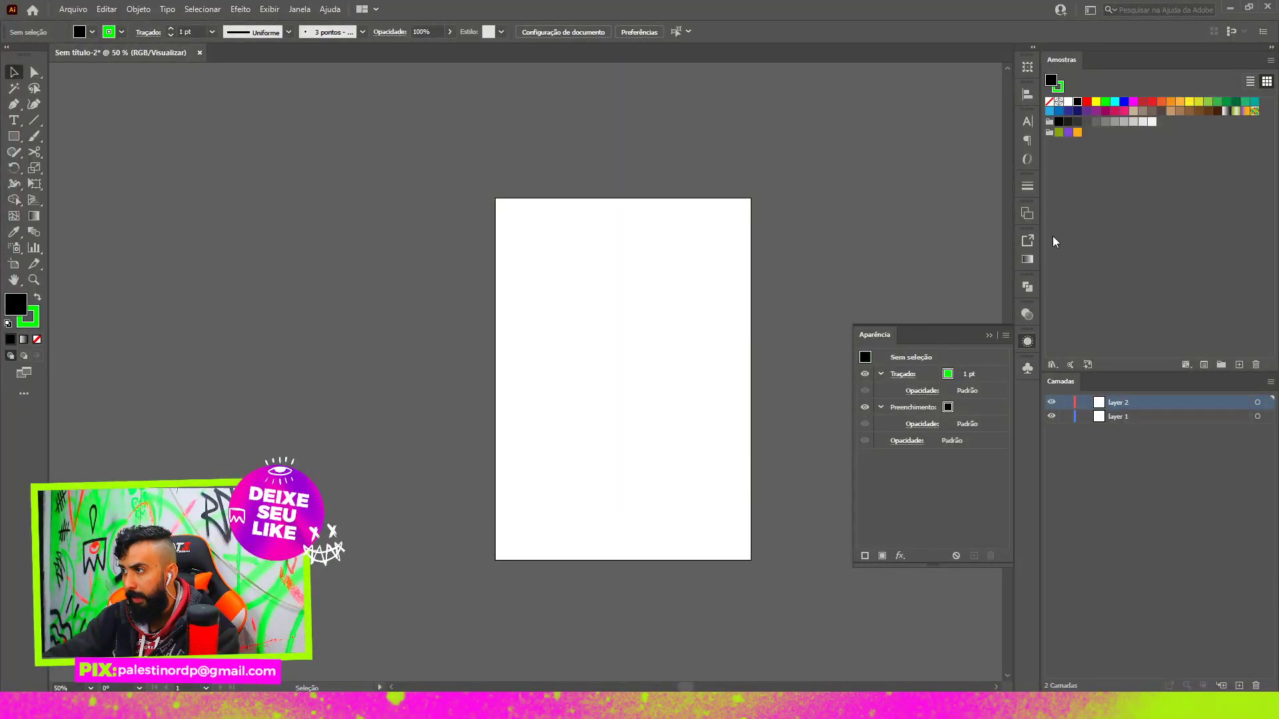
left_click(1026, 214)
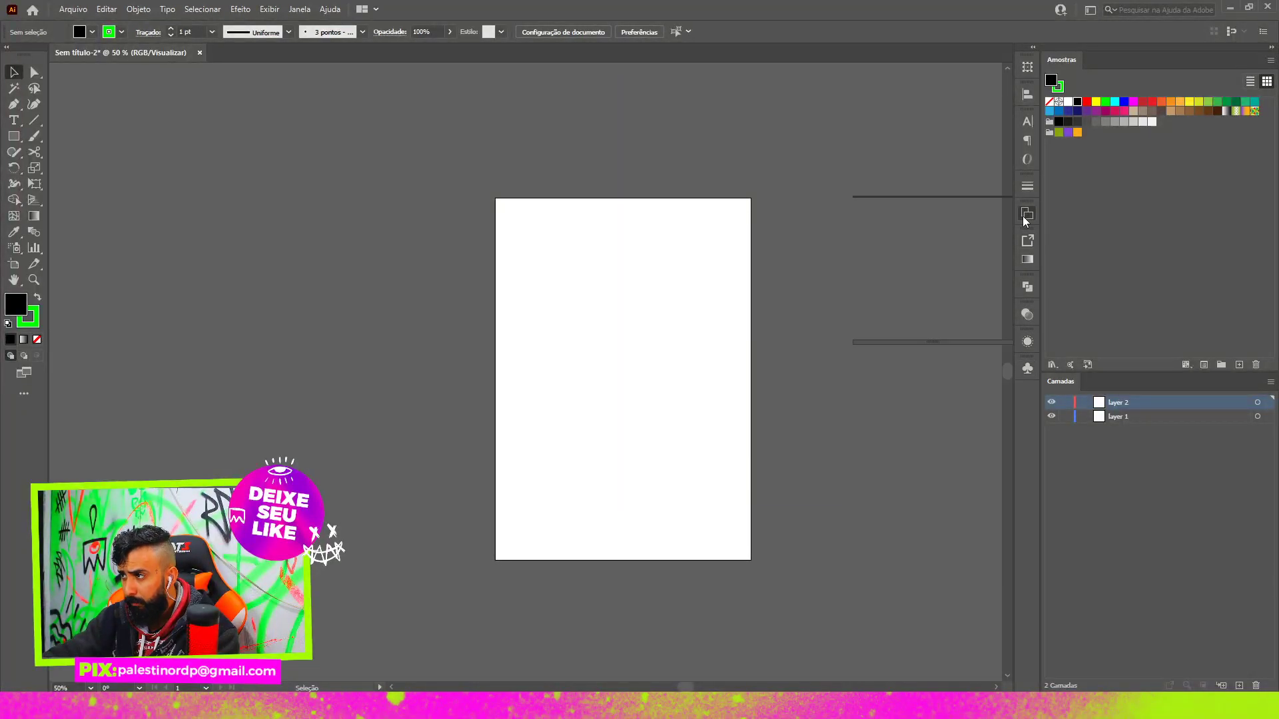
left_click(1027, 126)
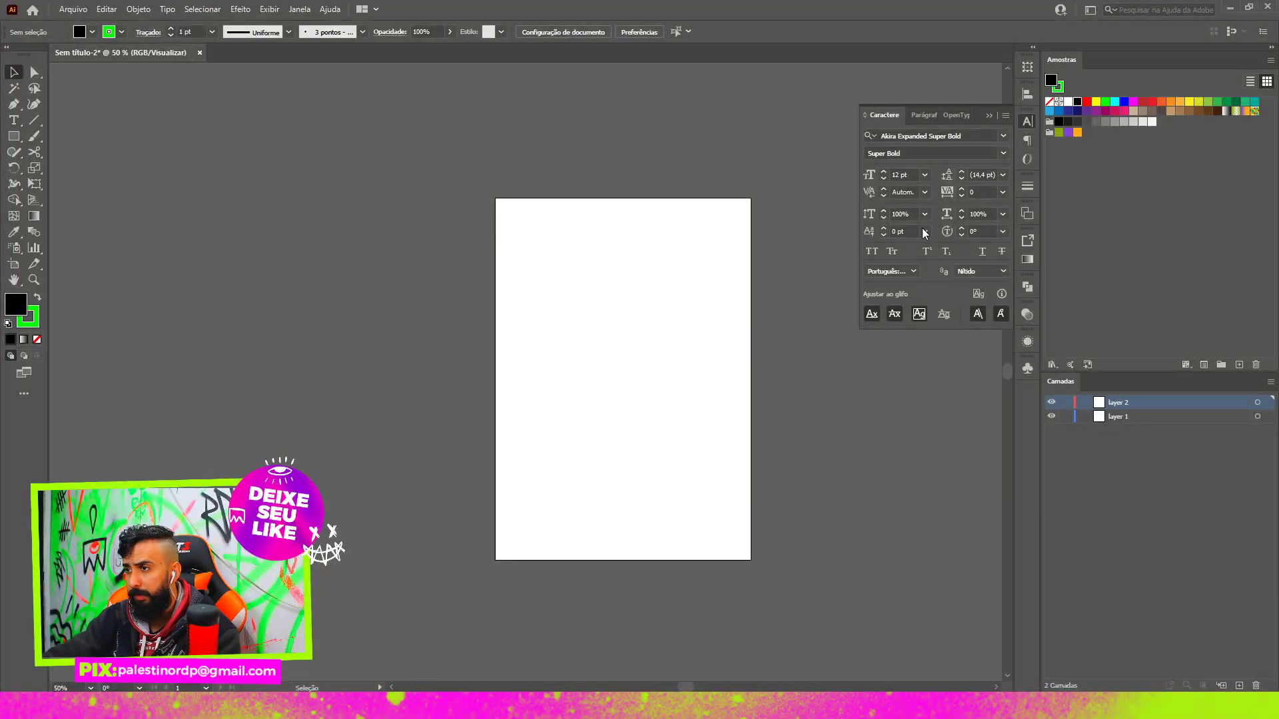
left_click(1028, 95)
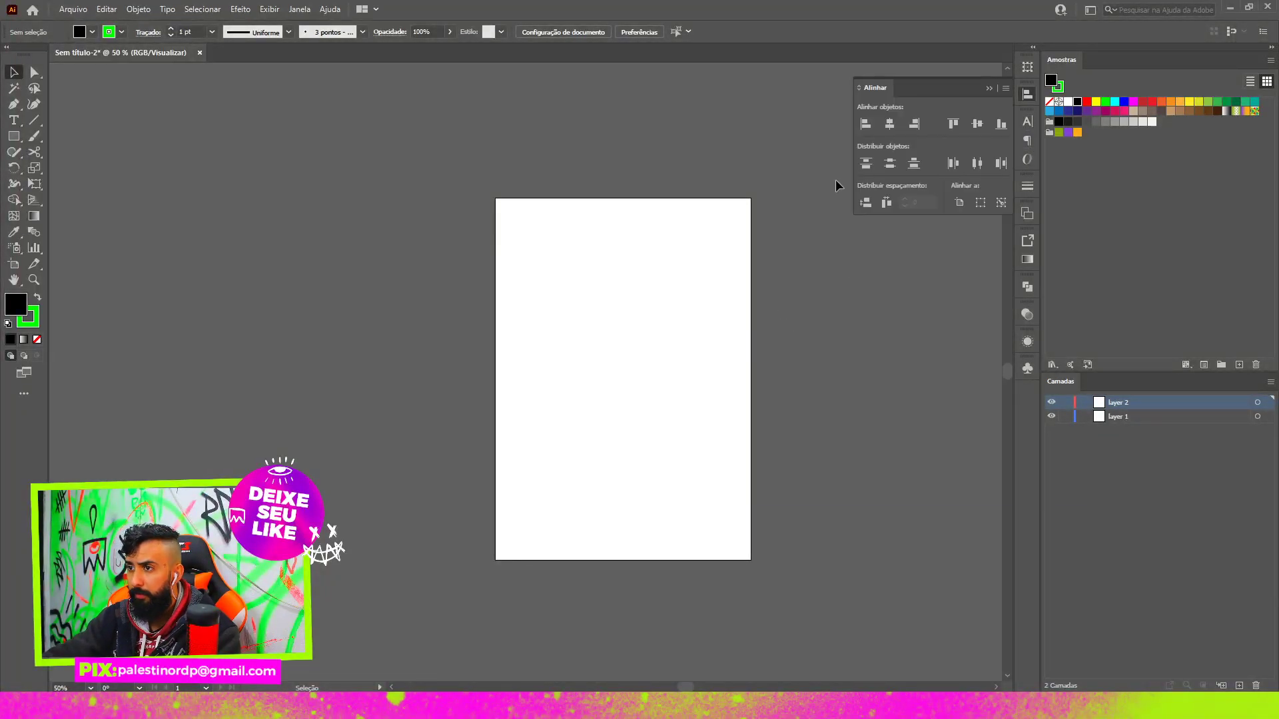
left_click(1025, 95)
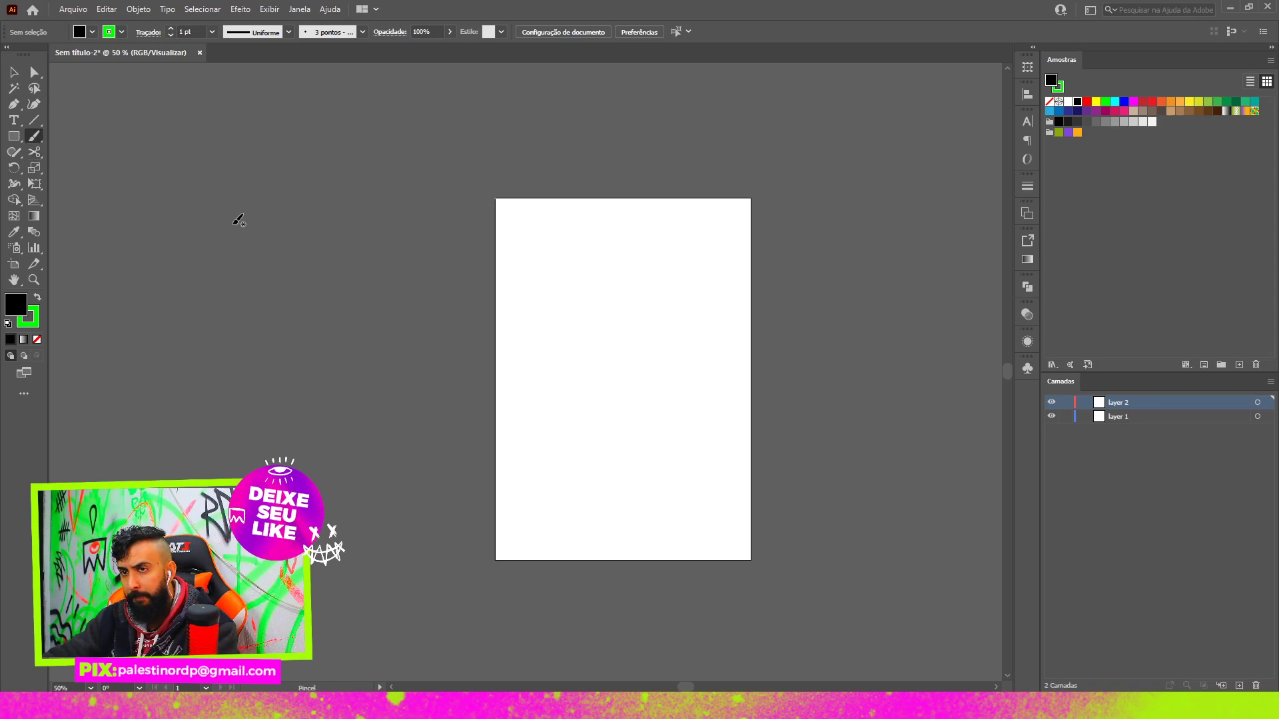
left_click_drag(603, 293, 594, 361)
mouse_move(517, 250)
left_mouse_down()
mouse_move(566, 377)
mouse_move(607, 248)
left_mouse_up()
left_click_drag(696, 293, 688, 304)
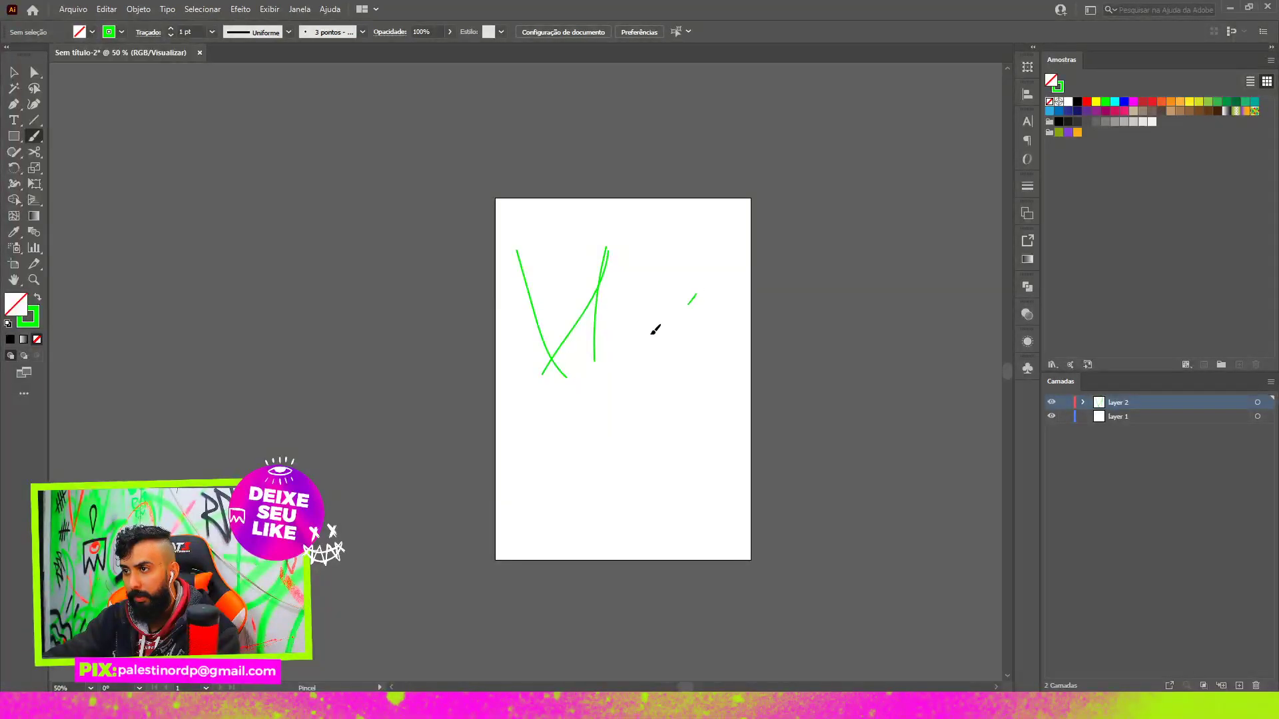
scroll(499, 217, "up", 2)
left_click_drag(459, 216, 953, 579)
left_click_drag(843, 291, 632, 505)
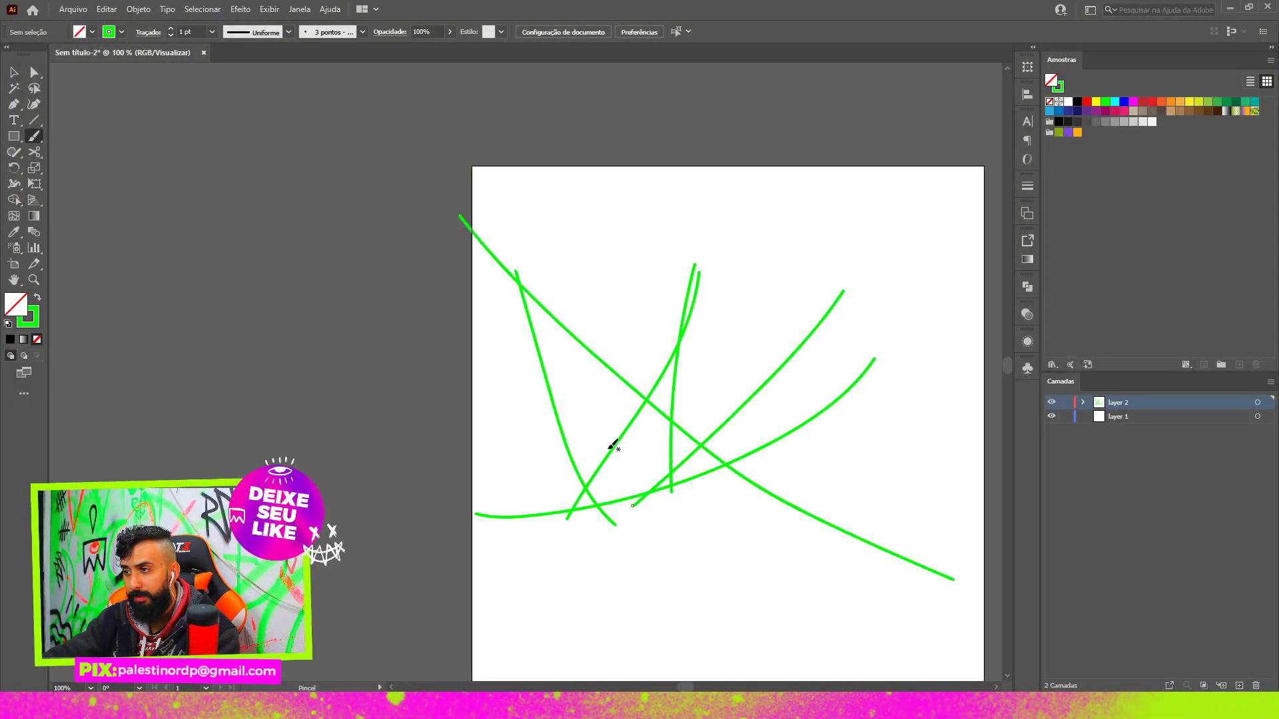
left_click_drag(600, 285, 644, 513)
left_click_drag(791, 292, 447, 488)
key("v")
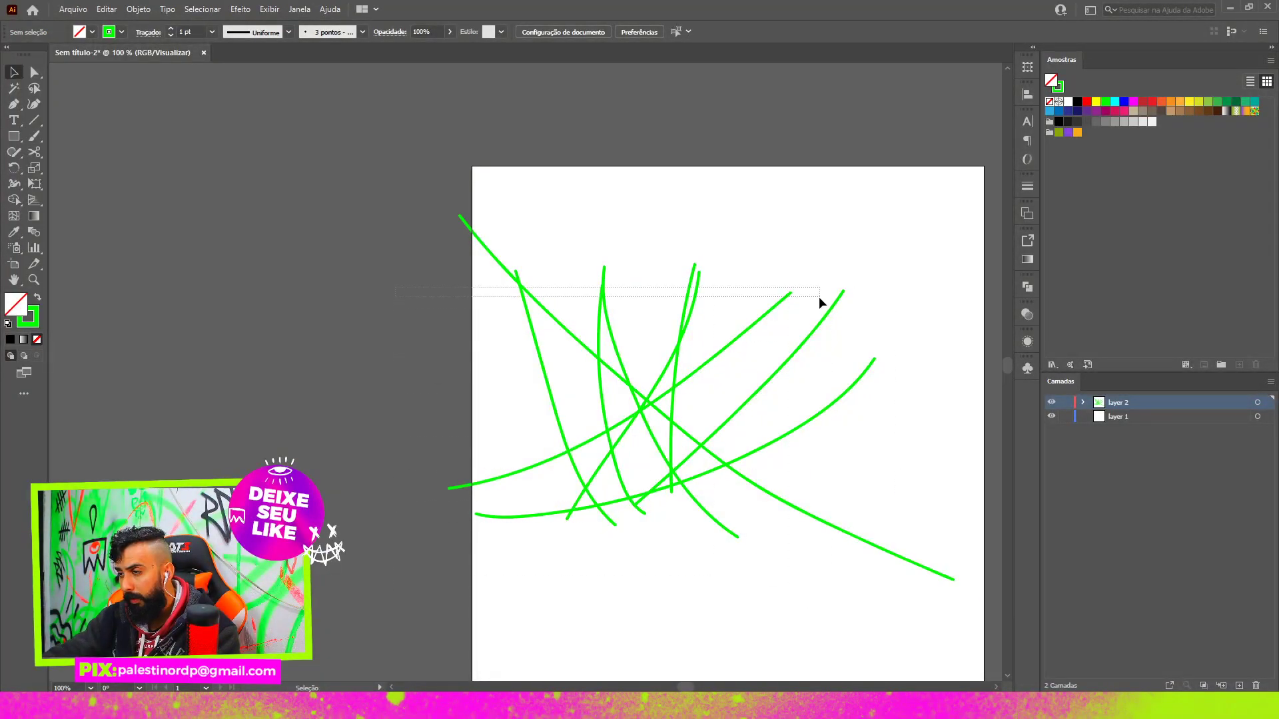
key("ctrl+a")
key("Delete")
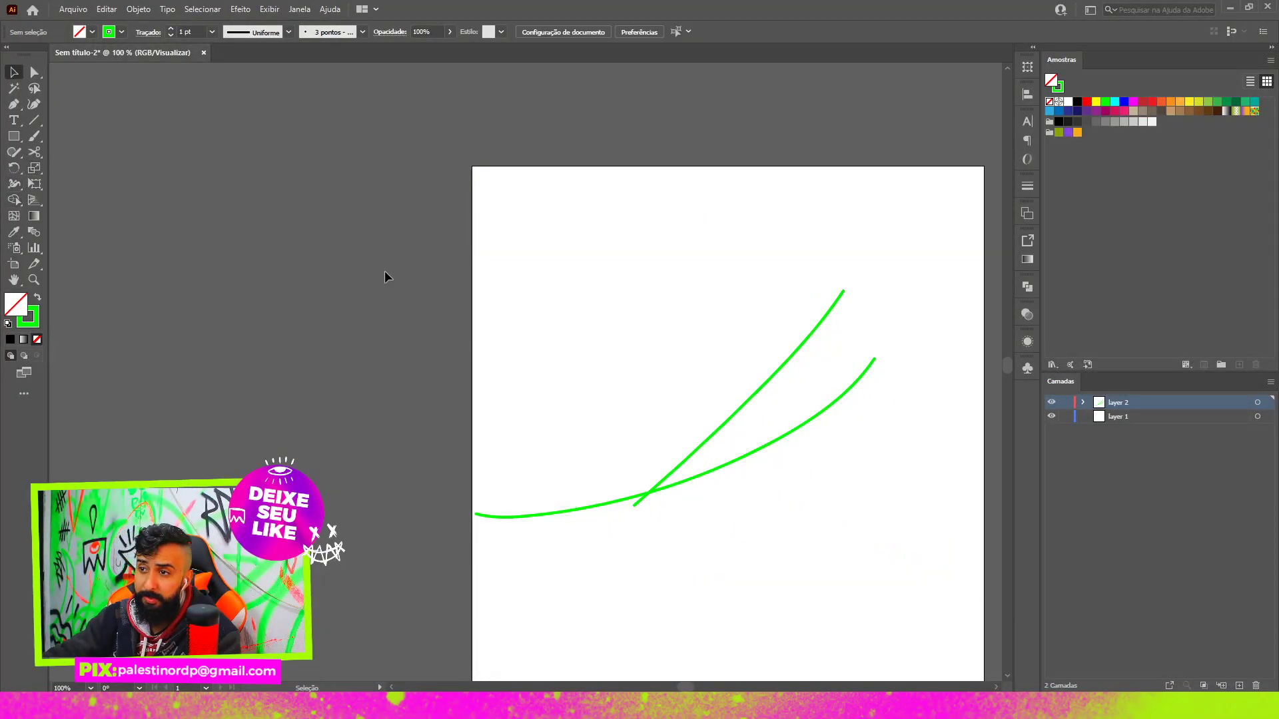
left_click_drag(385, 277, 879, 557)
key("Delete")
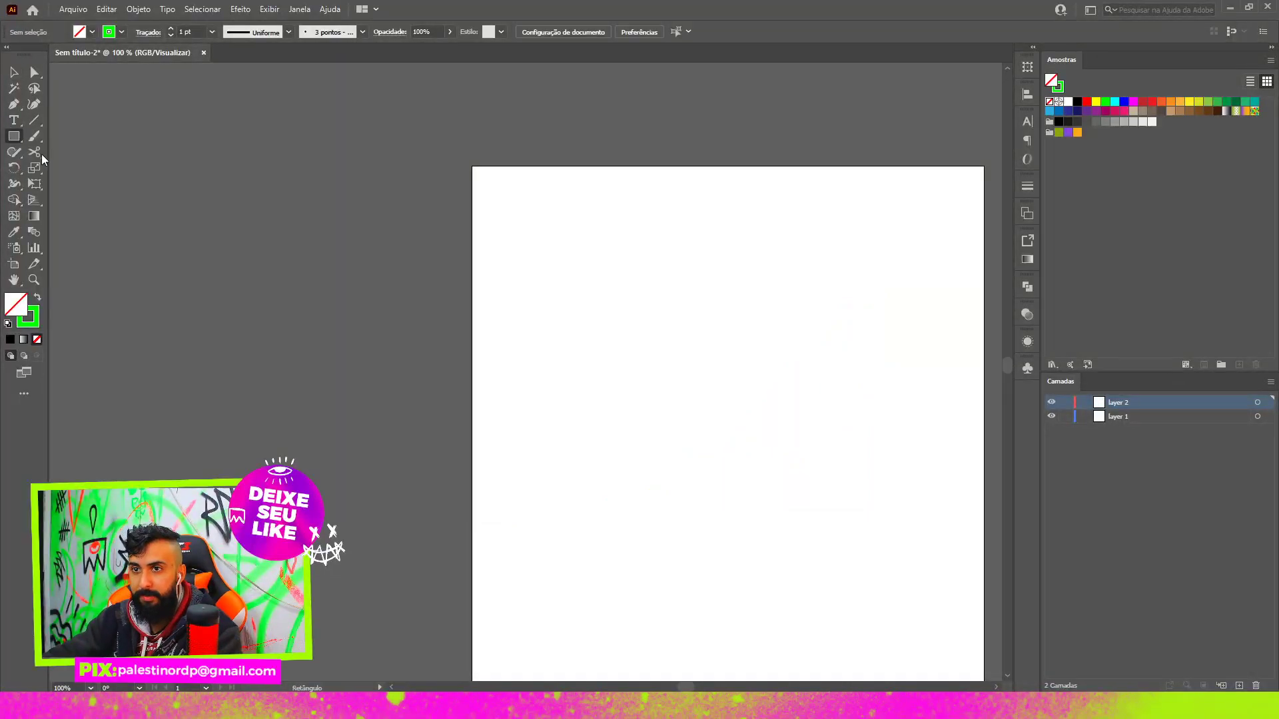
- Draw a pink square, circle, hexagon and star with solid fill and no outline
key("ctrl+0")
key("ctrl+1")
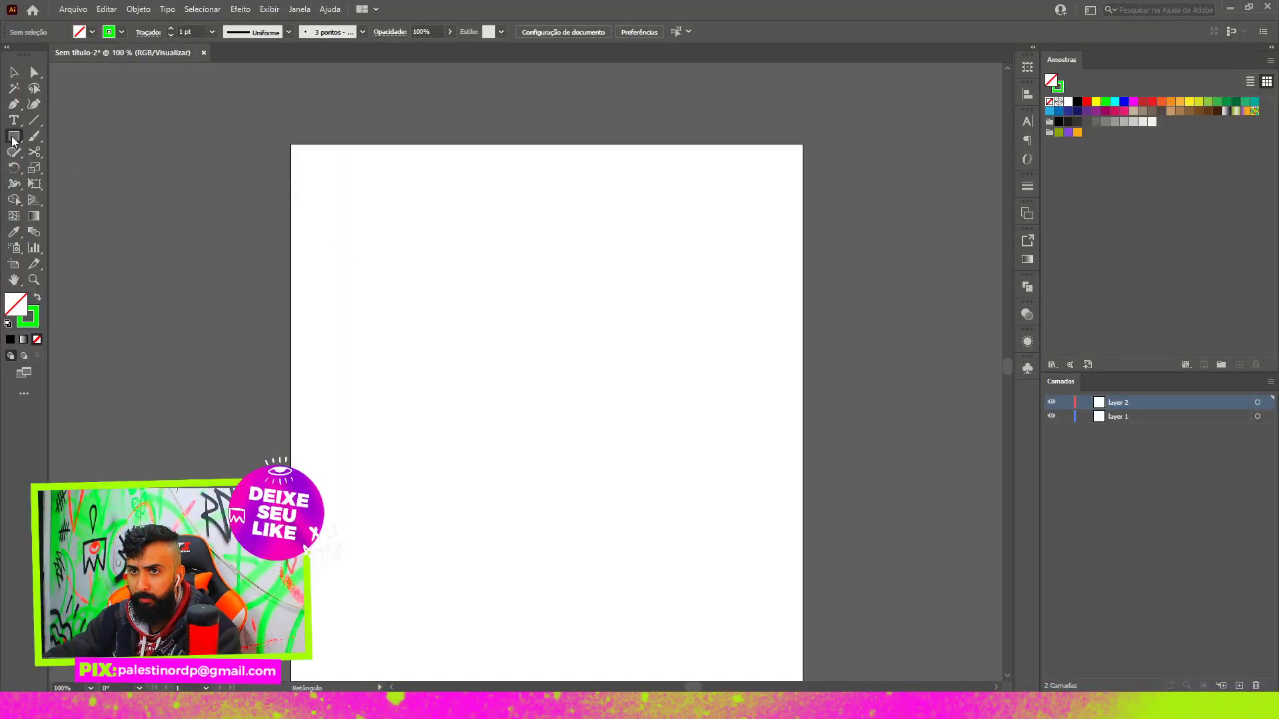
left_click_drag(14, 140, 66, 134)
key("shift+x")
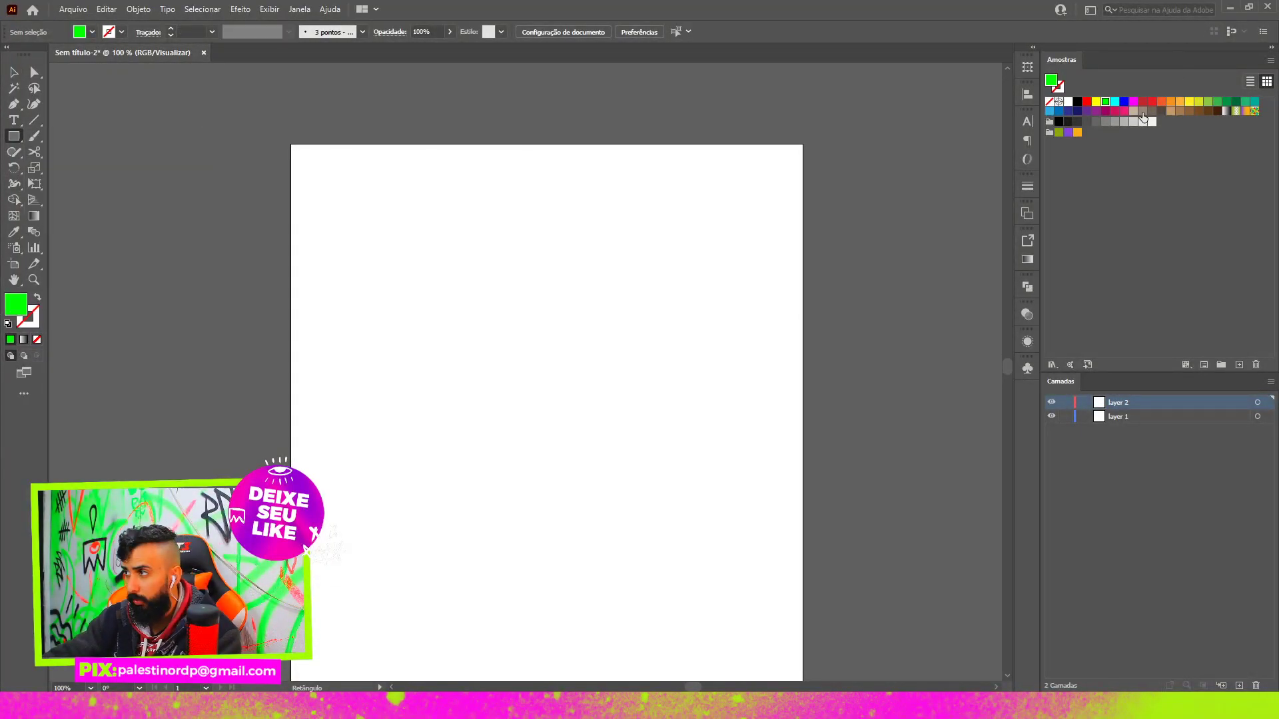
left_click_drag(333, 205, 453, 325)
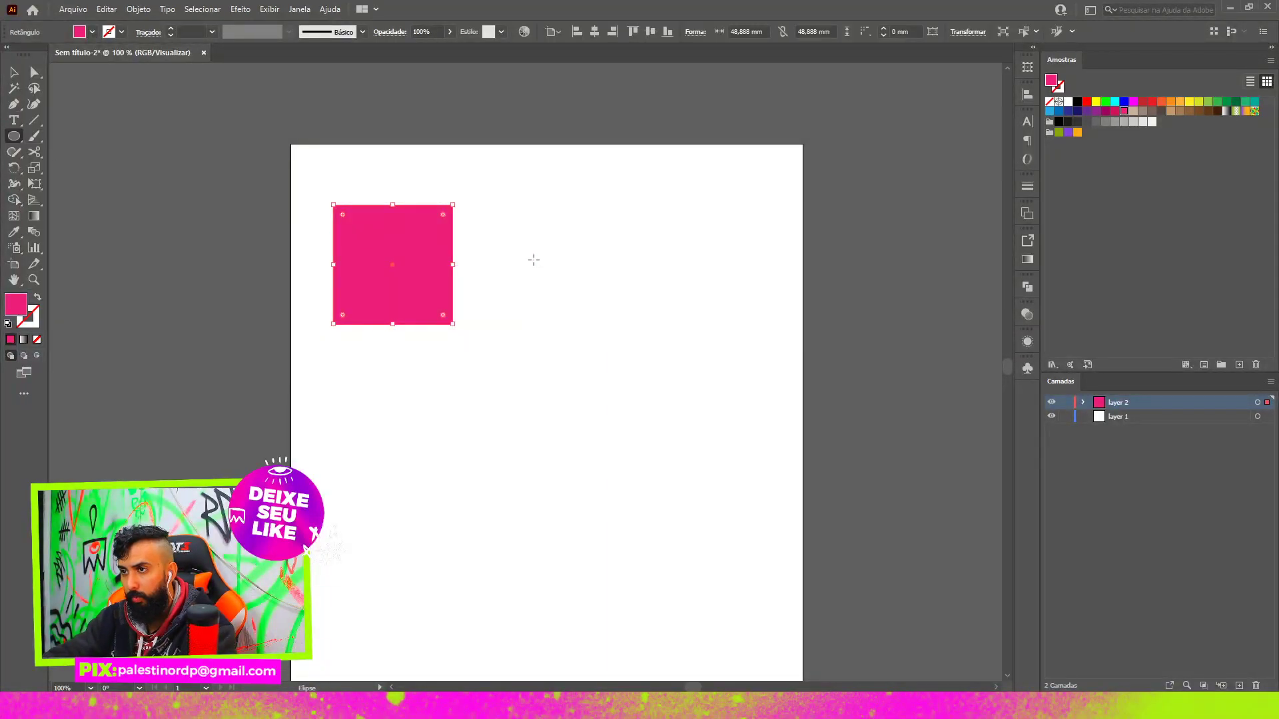
left_click_drag(533, 260, 588, 204)
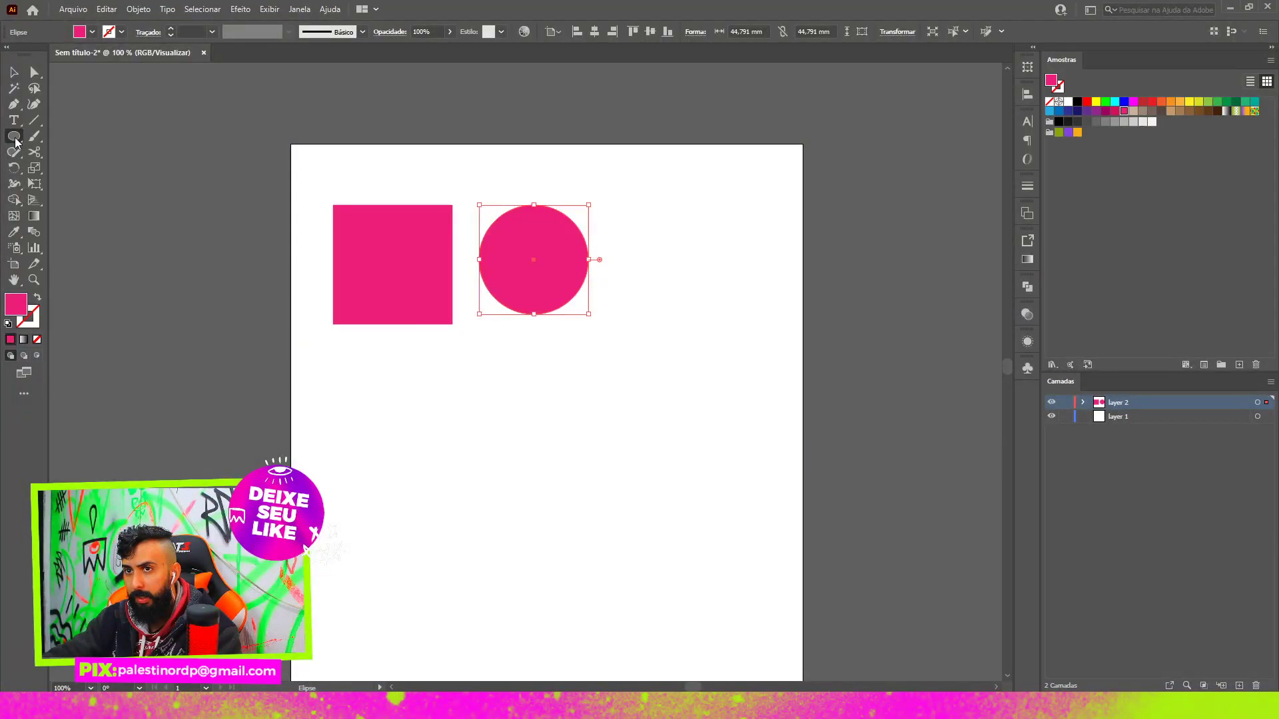
left_click_drag(15, 141, 80, 183)
left_click_drag(392, 407, 460, 449)
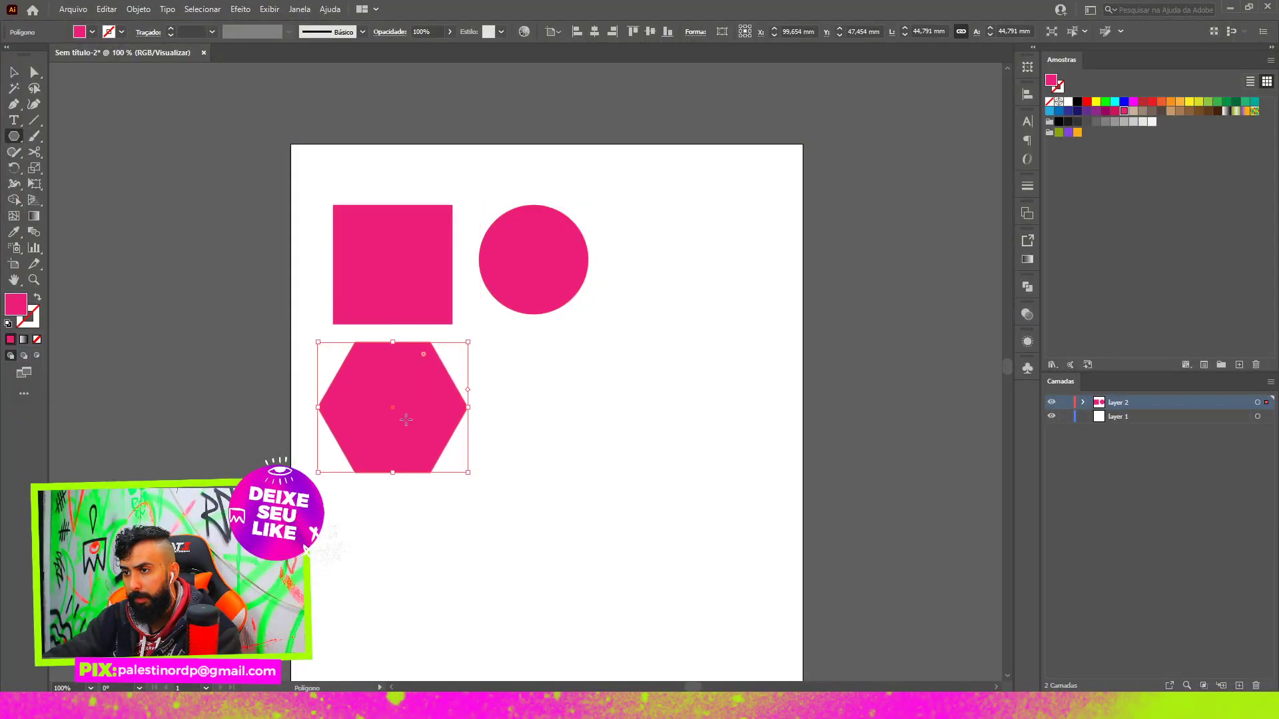
left_click_drag(14, 135, 66, 194)
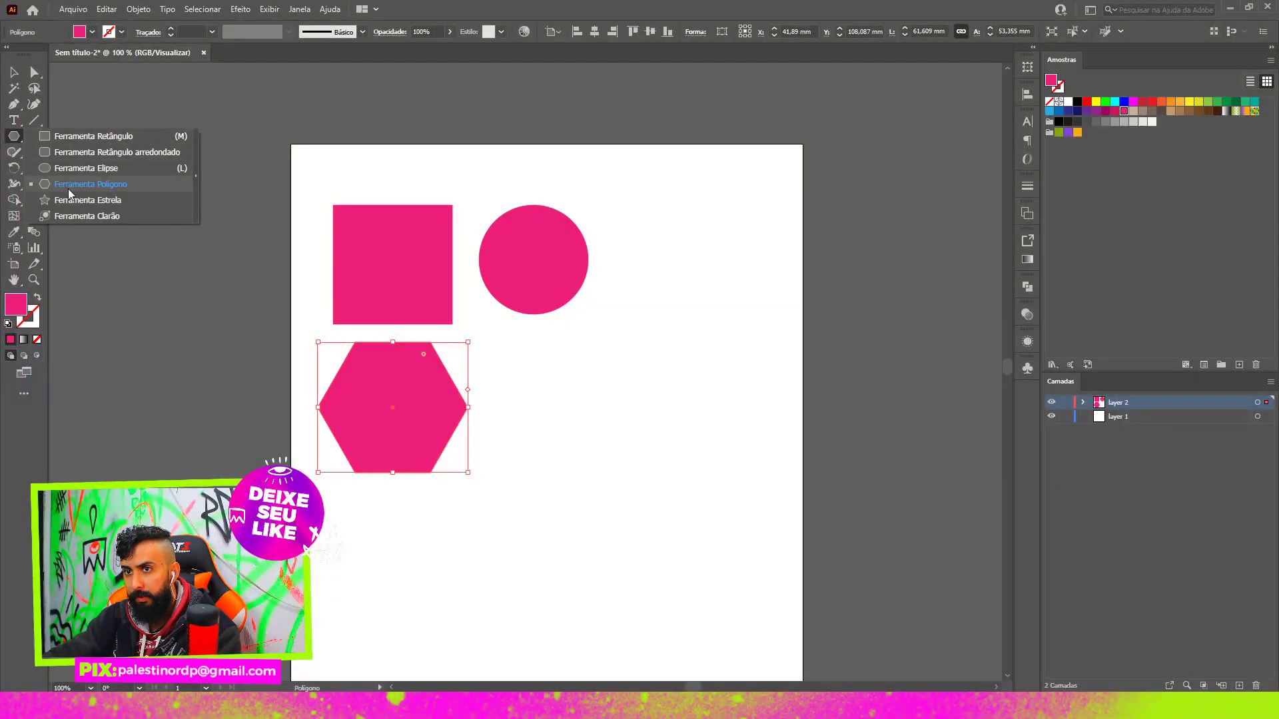
left_click_drag(552, 386, 613, 451)
- Reposition the star, circle, square and hexagon with the Selection tool
key("v")
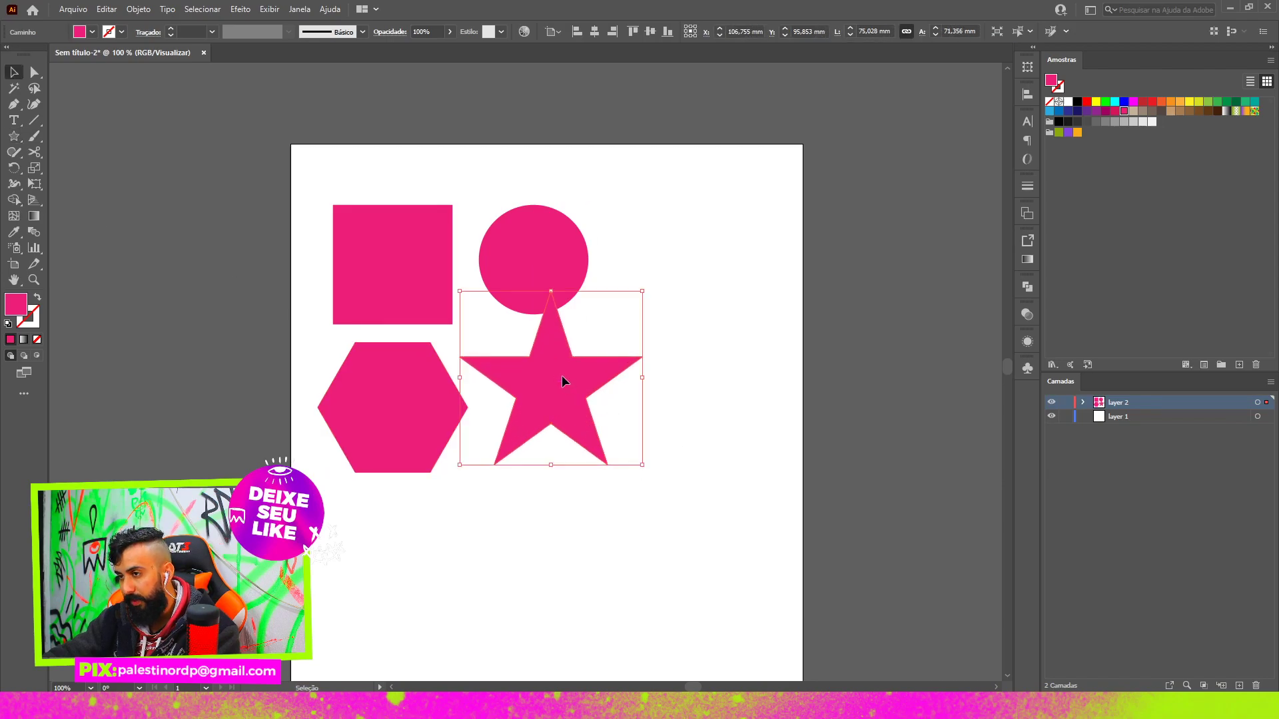
left_click_drag(561, 375, 606, 436)
left_click_drag(537, 293, 567, 293)
left_click_drag(402, 279, 436, 275)
left_click_drag(558, 247, 595, 246)
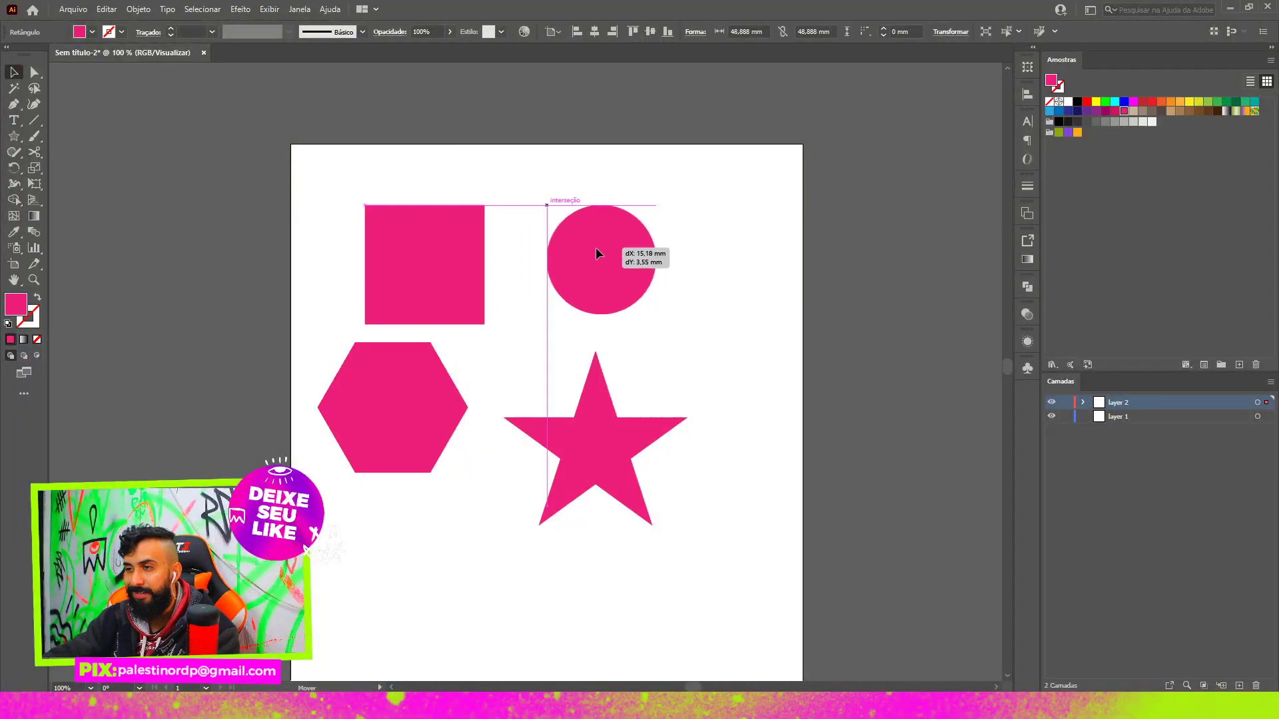
left_click_drag(414, 391, 414, 427)
left_click(659, 383)
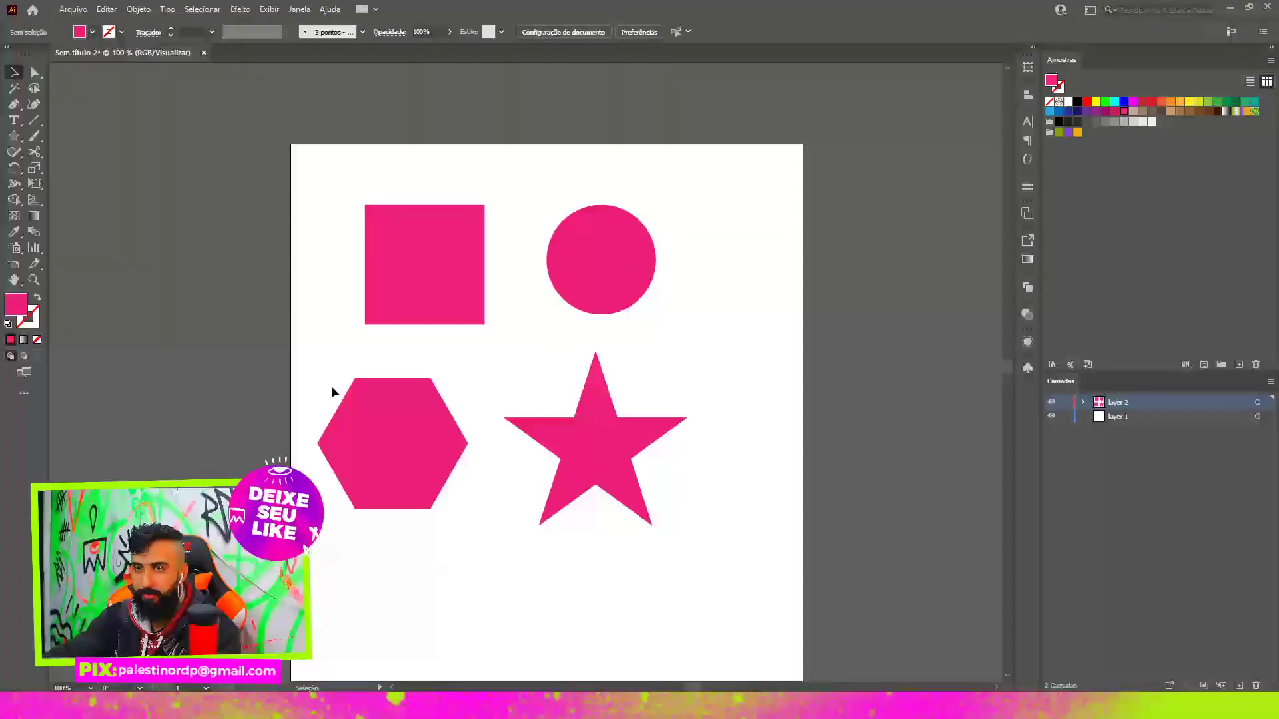
- Group the square, circle and star closer together, then select all four shapes
scroll(516, 333, "down", 1)
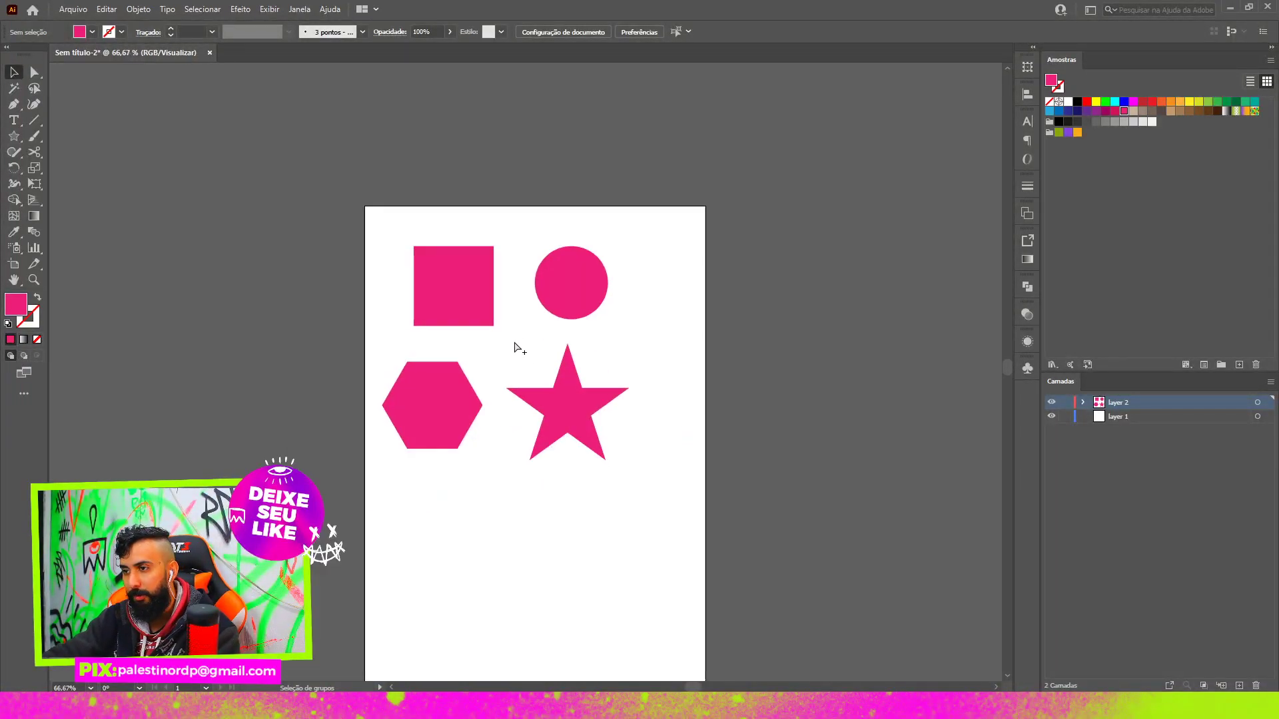
scroll(542, 308, "up", 1)
scroll(494, 314, "up", 1)
left_click_drag(429, 294, 397, 337)
mouse_move(614, 281)
left_mouse_down()
mouse_move(602, 305)
mouse_move(537, 328)
left_mouse_up()
left_click_drag(608, 461, 571, 467)
left_click(687, 357)
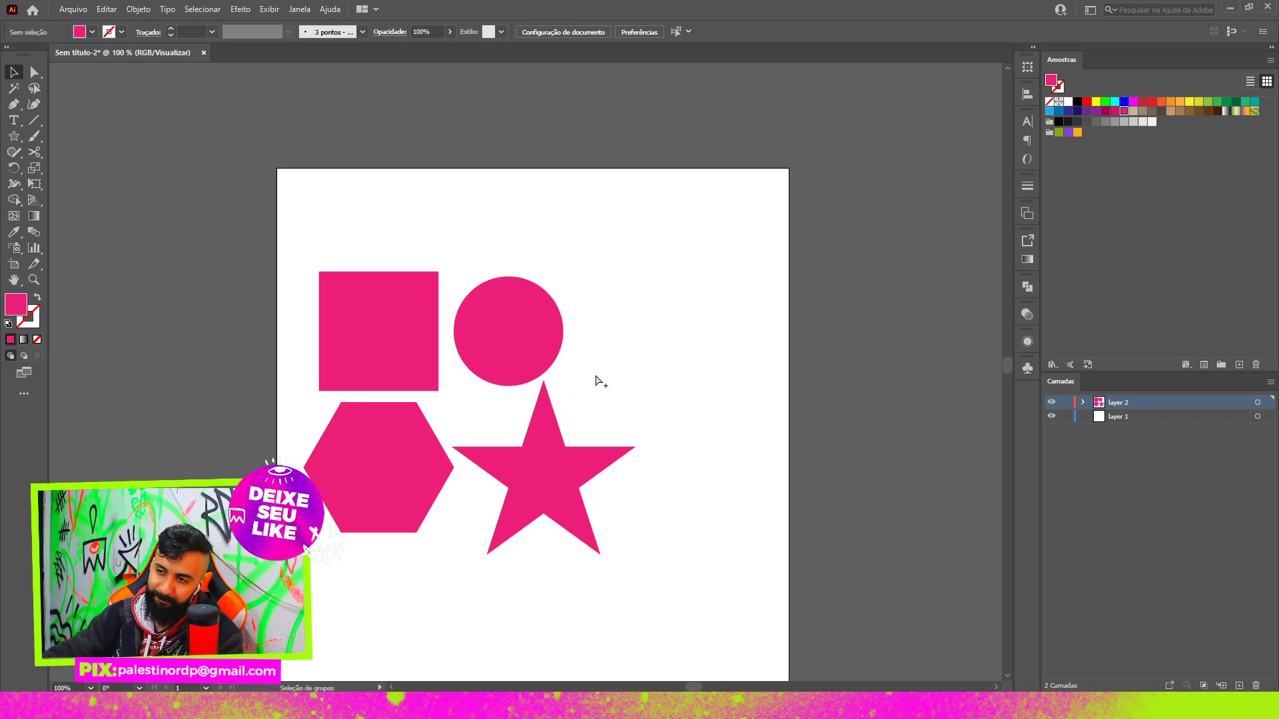
left_click_drag(593, 373, 638, 381)
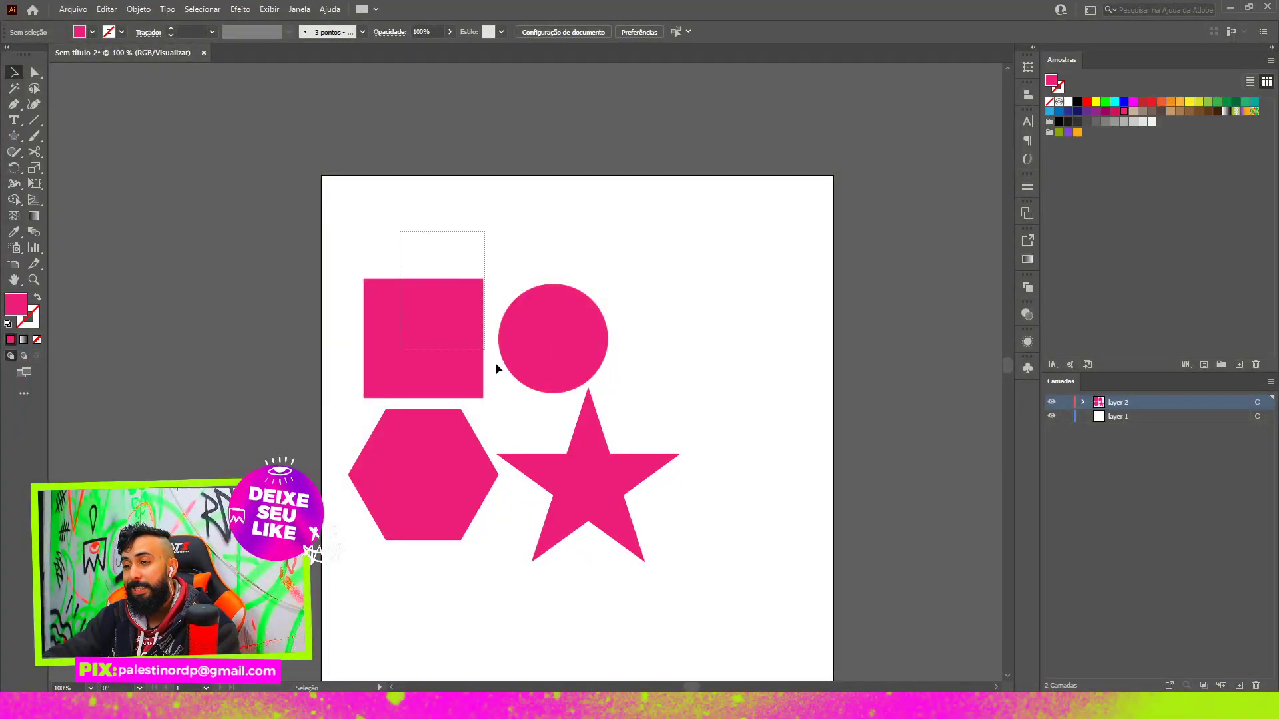
left_click_drag(495, 368, 620, 495)
- Delete the four shapes and discard two trial pink rectangles
key("Delete")
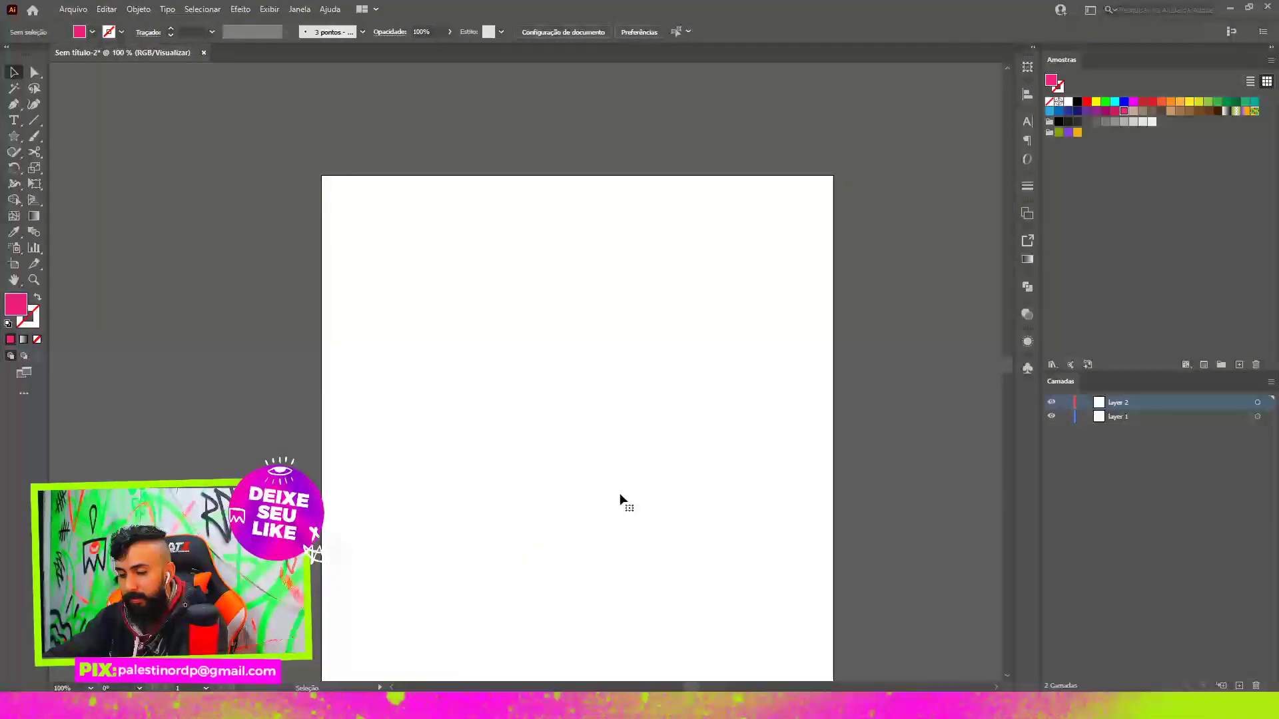
left_click_drag(377, 231, 437, 289)
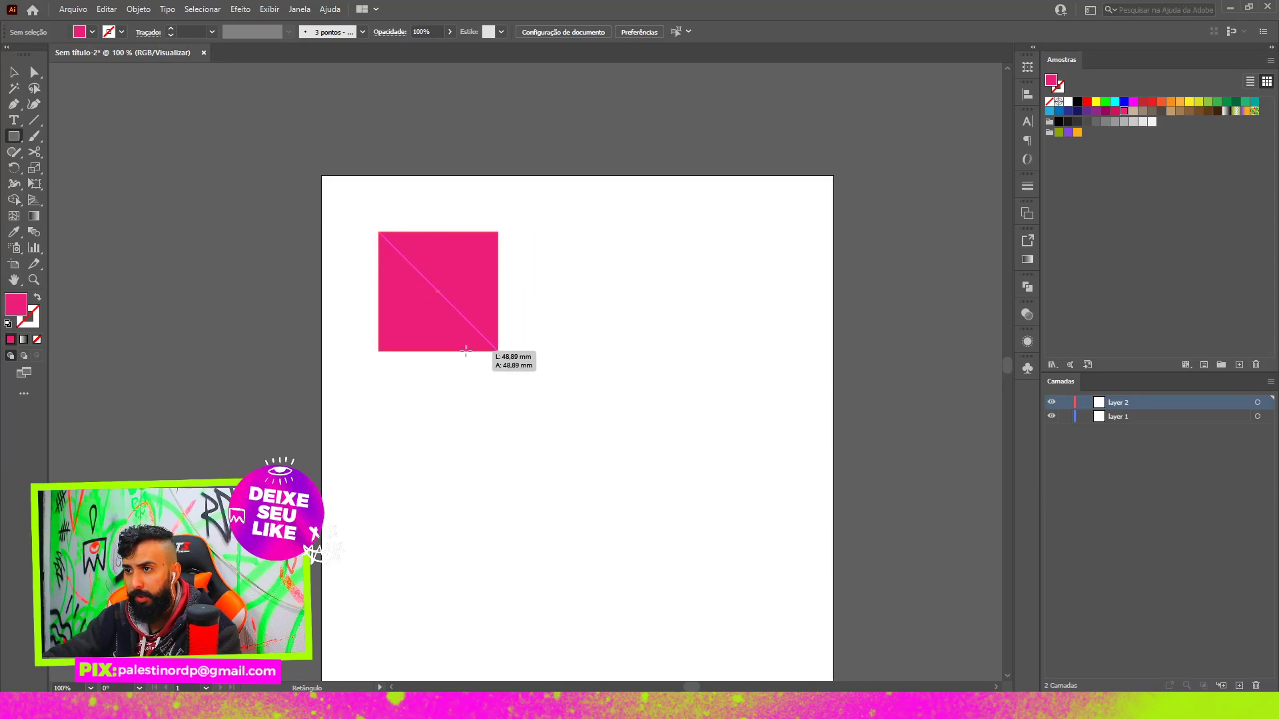
key("Delete")
left_click_drag(377, 245, 509, 430)
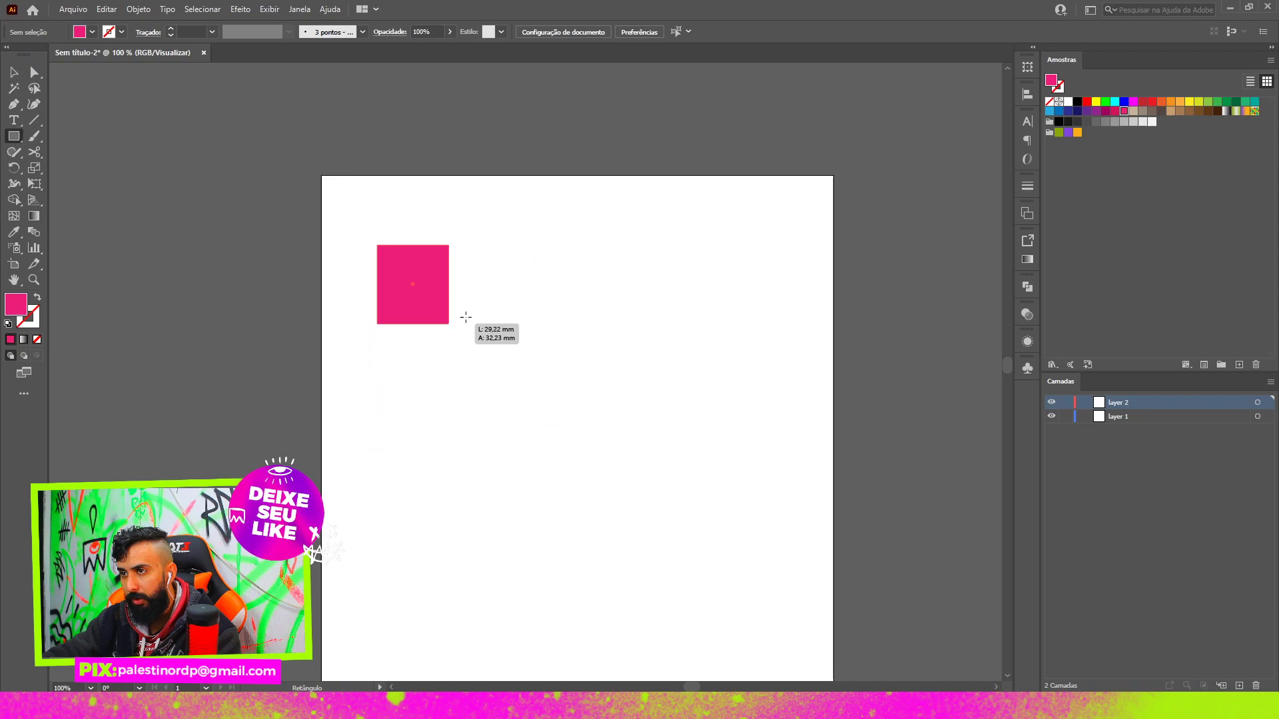
mouse_move(510, 430)
left_mouse_down()
mouse_move(738, 275)
mouse_move(804, 323)
left_mouse_up()
key("Delete")
- Draw a pink top banner, a large left block and two stacked right blocks
left_click_drag(358, 200, 793, 277)
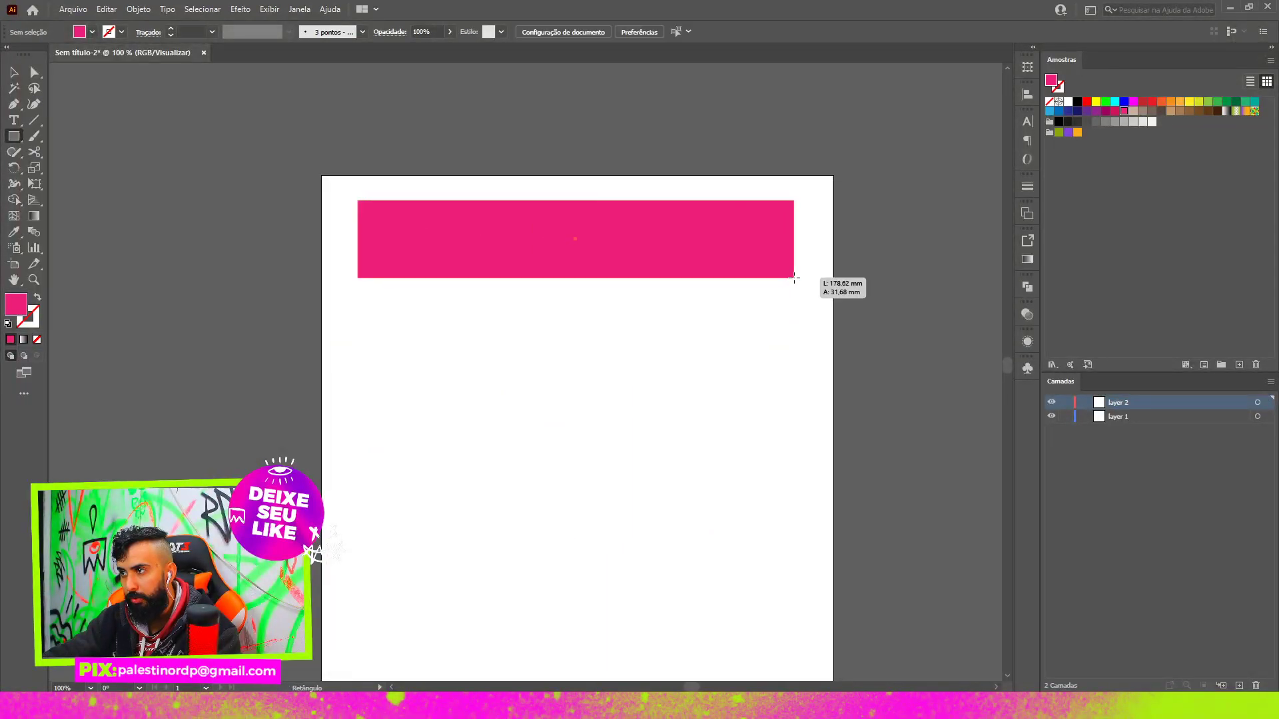
left_click_drag(359, 294, 576, 462)
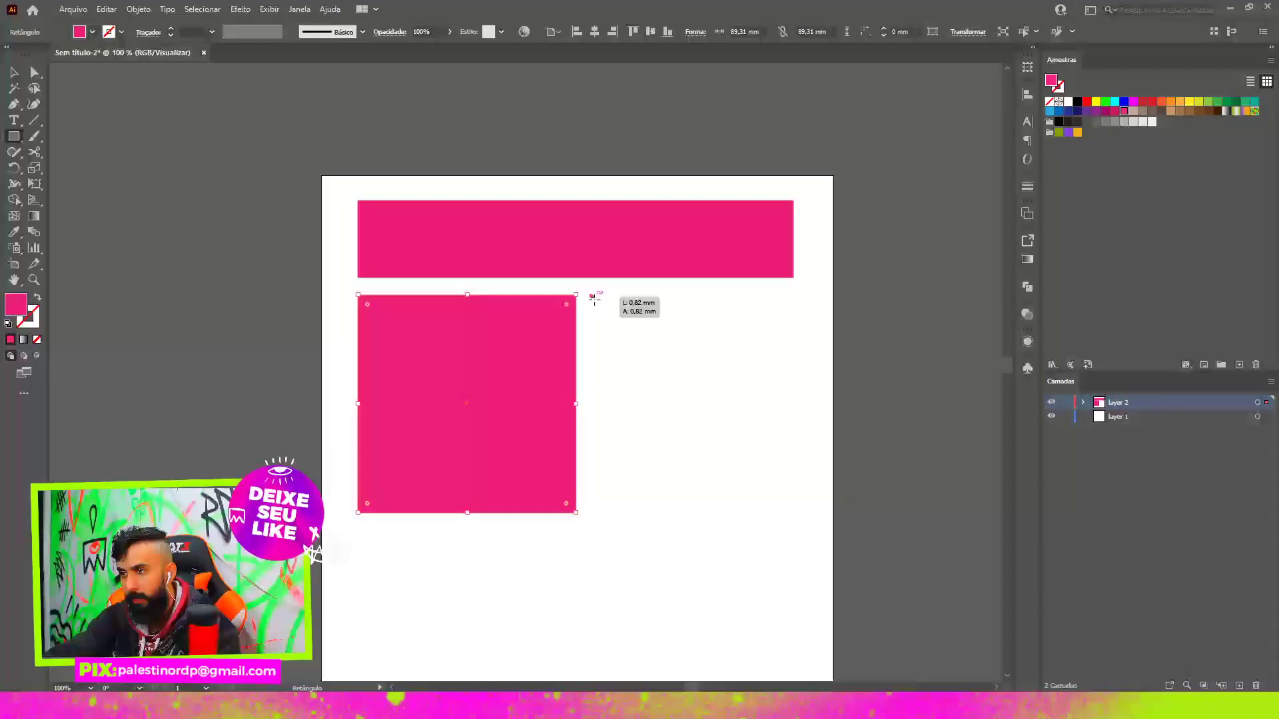
left_click_drag(591, 295, 793, 418)
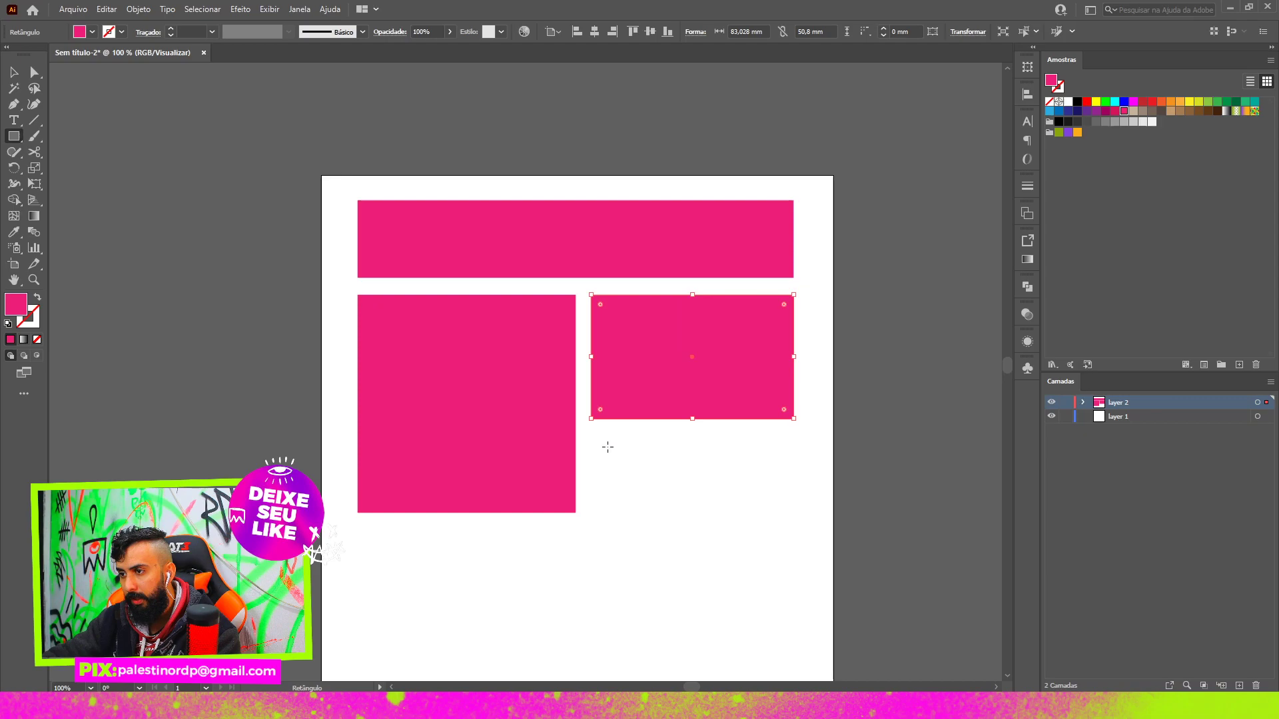
left_click_drag(591, 434, 790, 508)
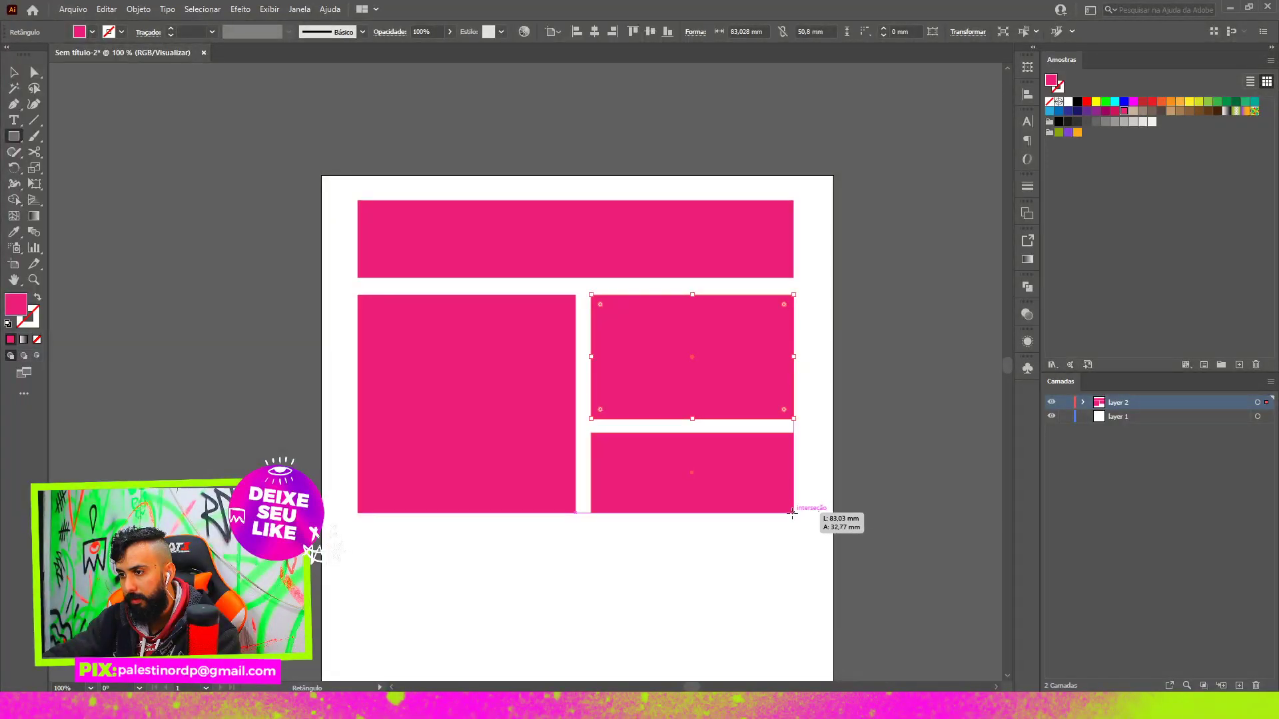
left_click_drag(790, 508, 794, 512)
scroll(349, 440, "down", 3)
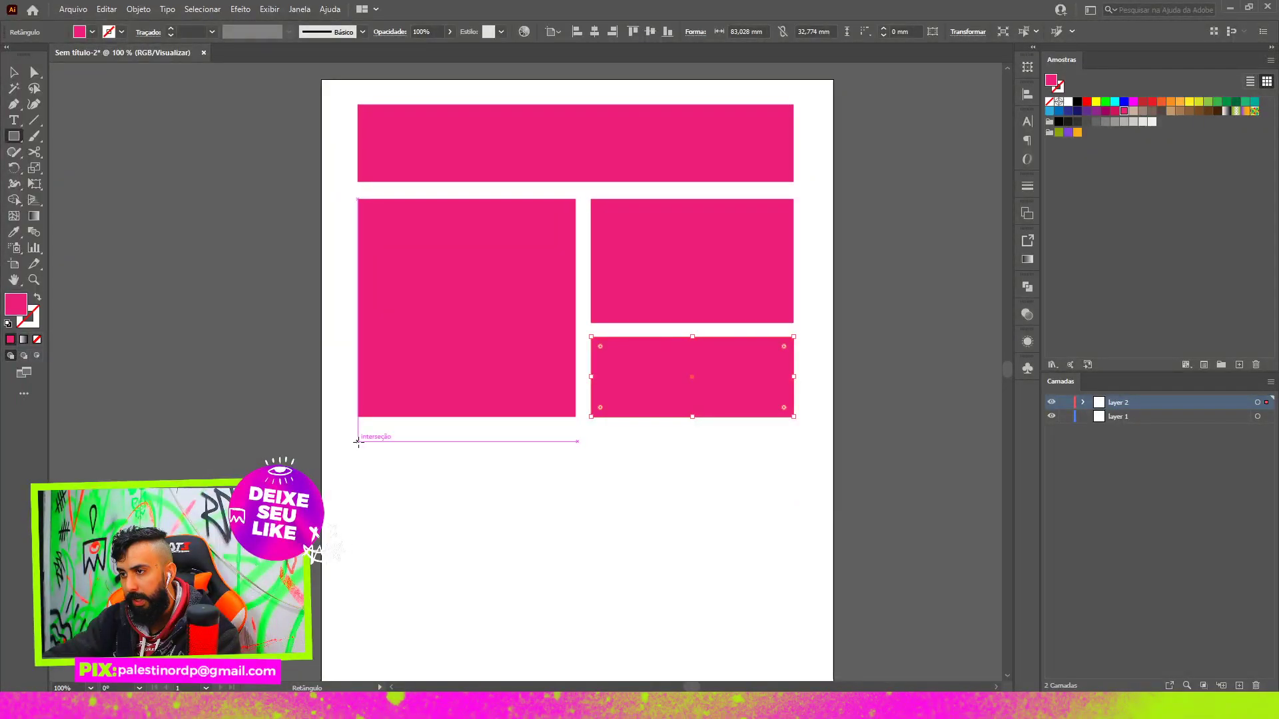
- Add a full-width middle band and bottom-row pink rectangles to complete the grid
left_click_drag(357, 441, 793, 572)
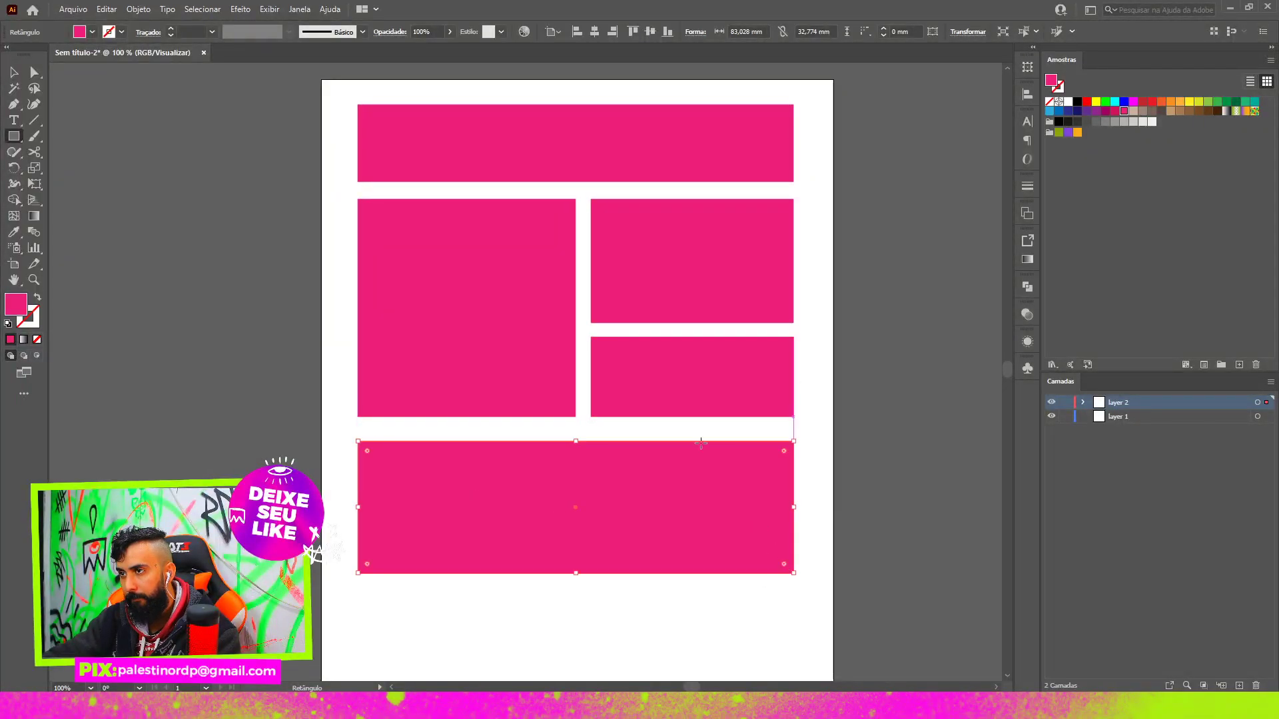
scroll(599, 439, "down", 3)
scroll(387, 436, "down", 2)
left_click_drag(357, 412, 738, 519)
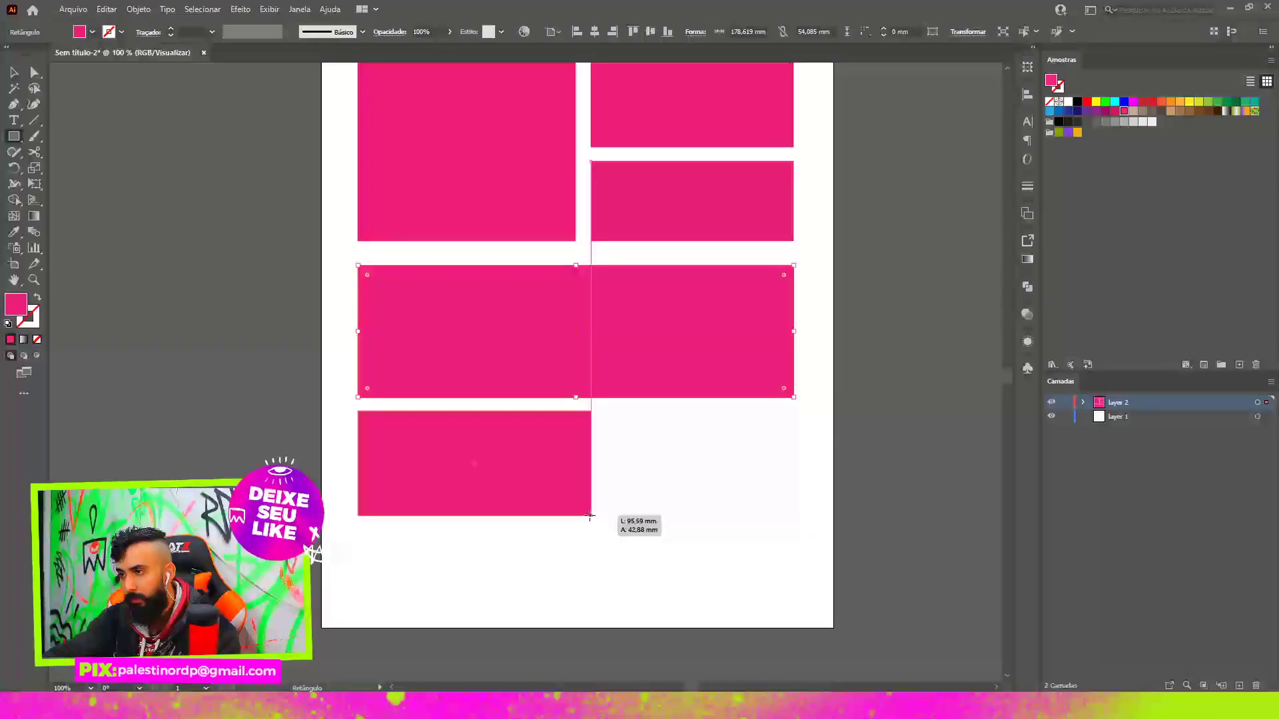
left_click_drag(738, 519, 578, 521)
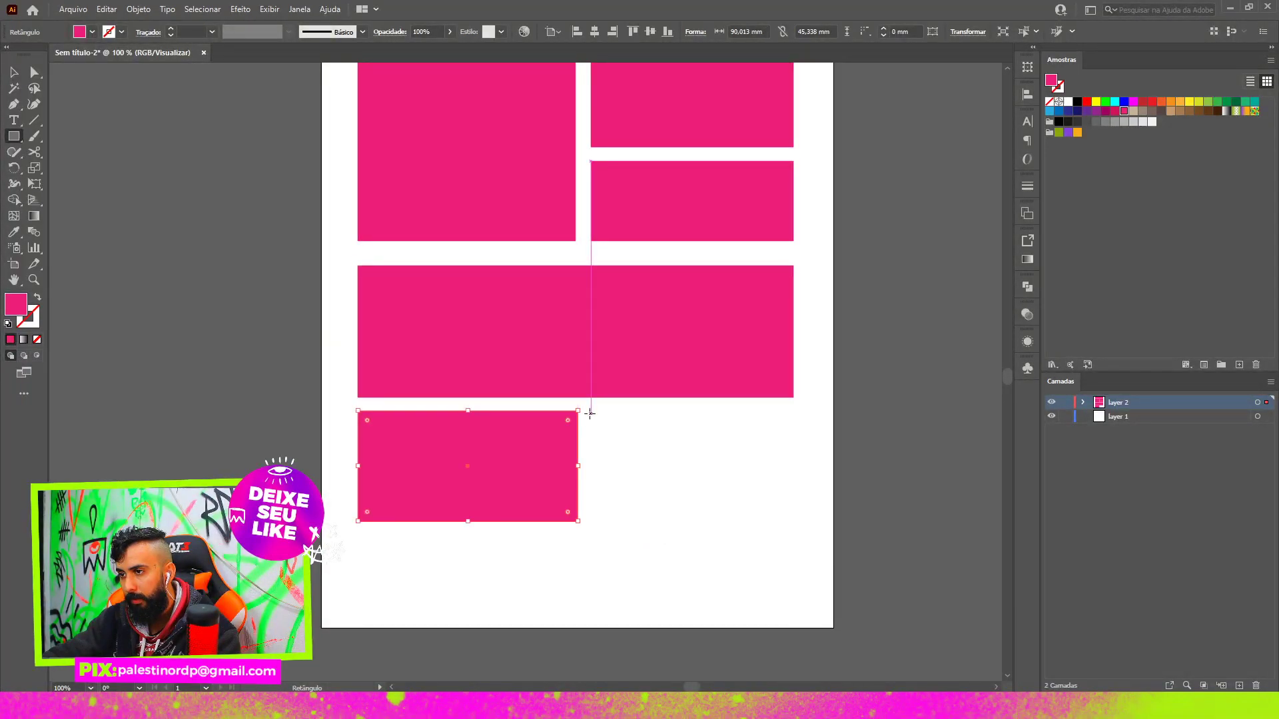
left_click_drag(591, 411, 794, 599)
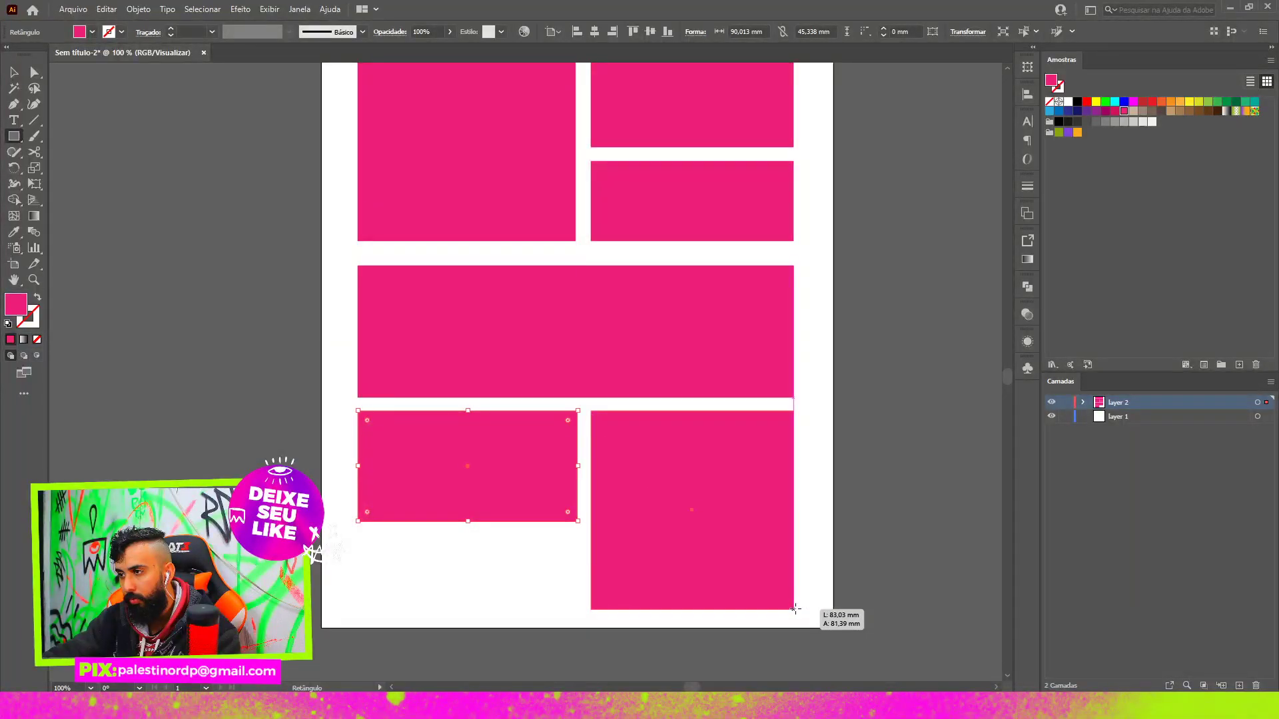
left_click_drag(576, 533, 358, 601)
- Zoom to see the full layout and move the lower rectangles up to close the gap
key("v")
key("ctrl+shift+a")
key("ctrl+minus")
key("ctrl+minus")
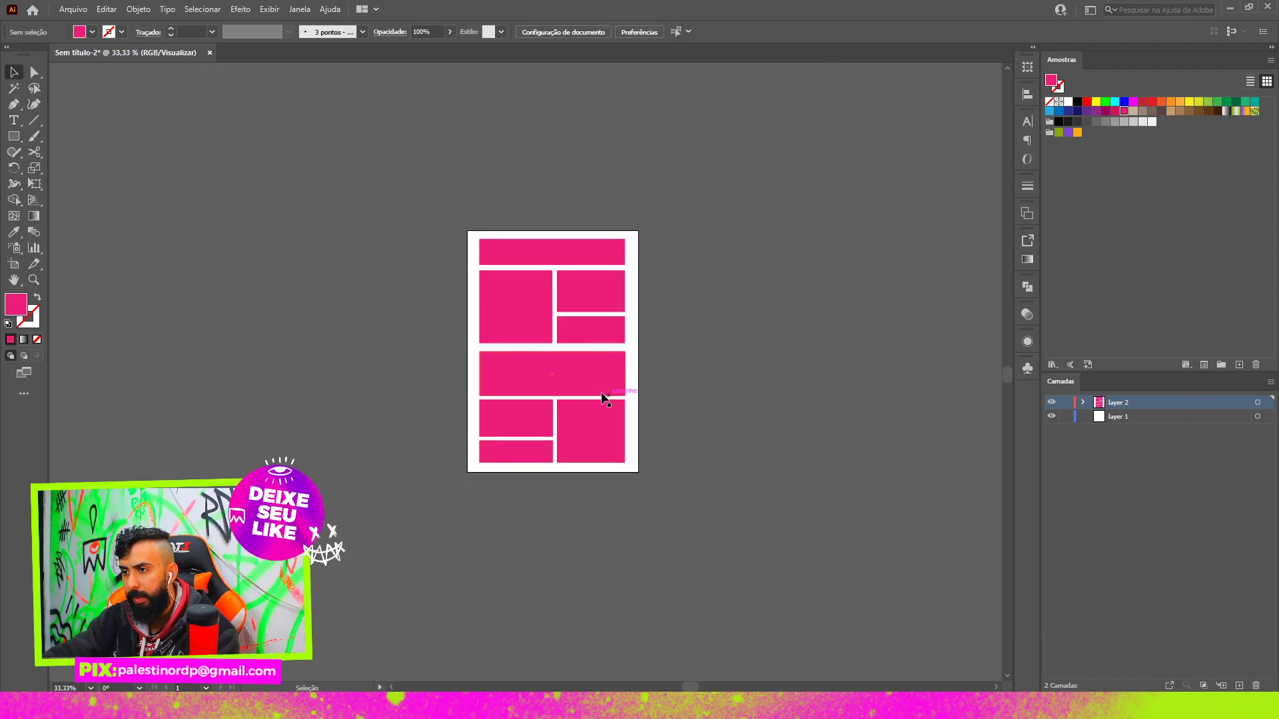
key("ctrl+plus")
scroll(586, 386, "up", 3)
scroll(579, 413, "down", 3)
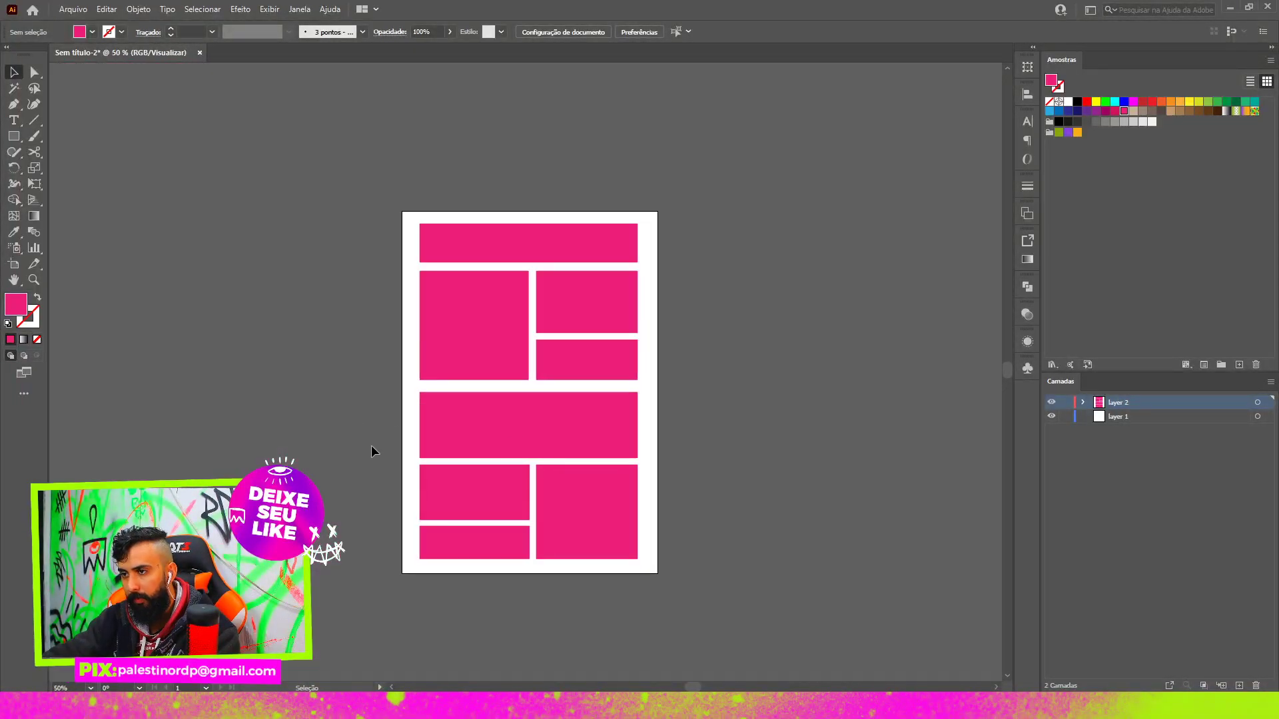
scroll(577, 430, "up", 1)
left_click_drag(577, 436, 574, 422)
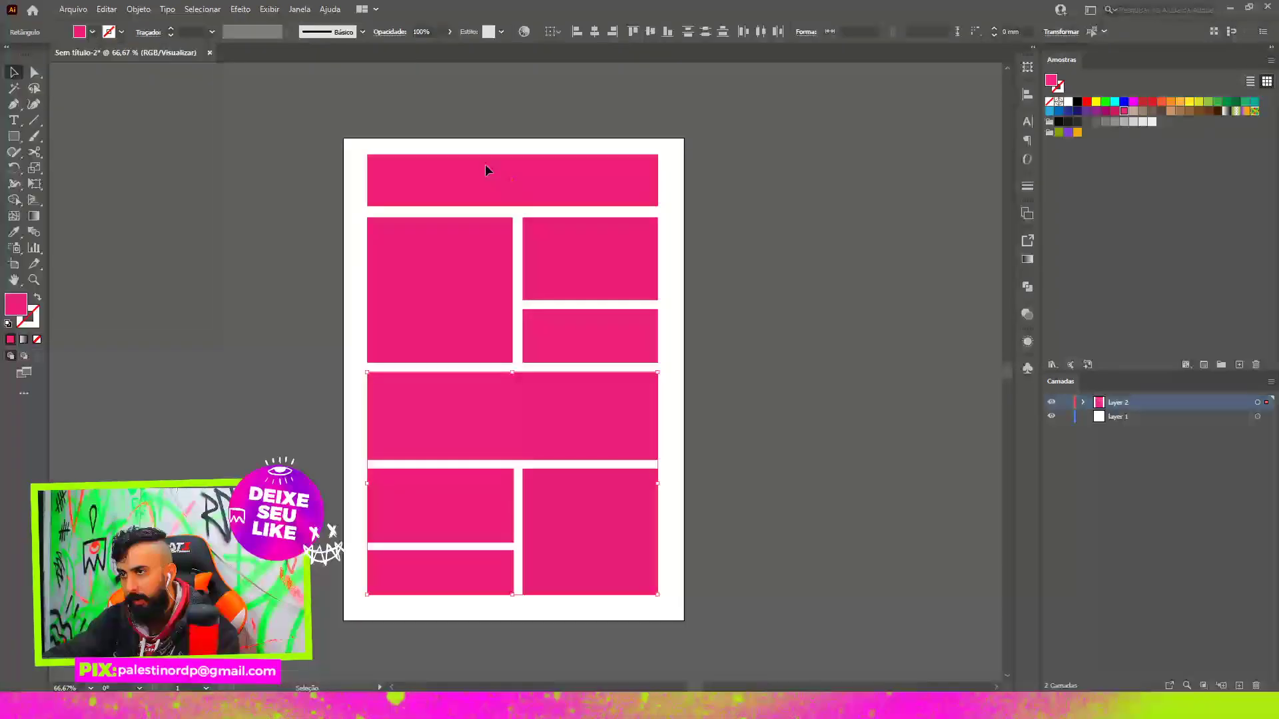
- Try shifting the upper-left block up and left, then undo the move
key("ctrl+shift+a")
scroll(593, 406, "down", 2)
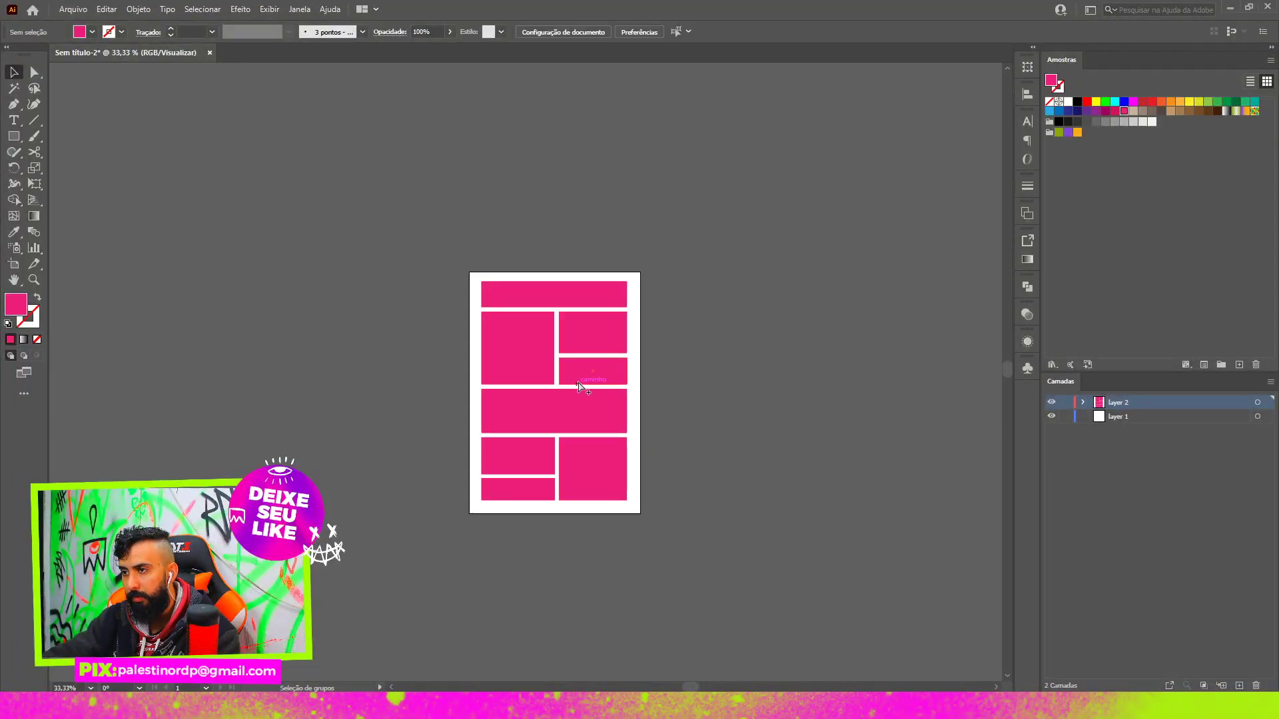
scroll(580, 386, "up", 1)
scroll(591, 437, "up", 1)
left_click_drag(500, 426, 493, 423)
key("ctrl+z")
- Rotate the top pink banner rectangle, then set it back level
scroll(586, 586, "down", 1)
scroll(537, 473, "down", 1)
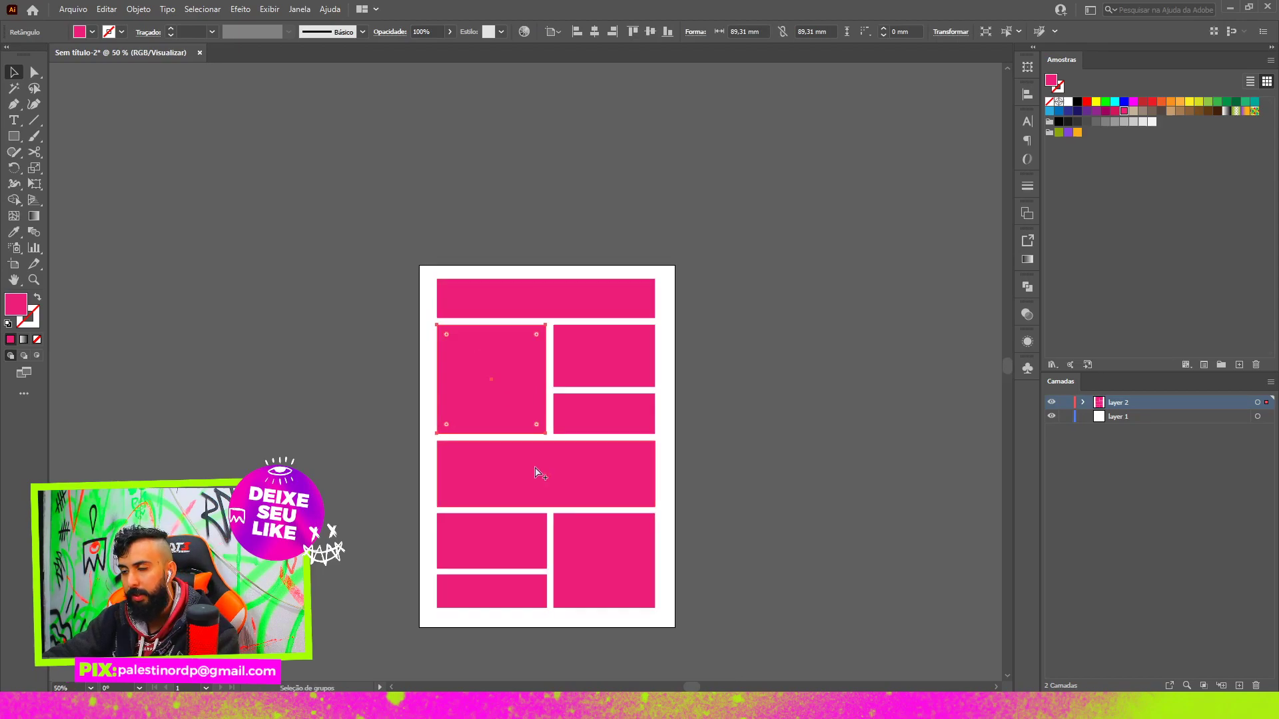
scroll(421, 428, "down", 2)
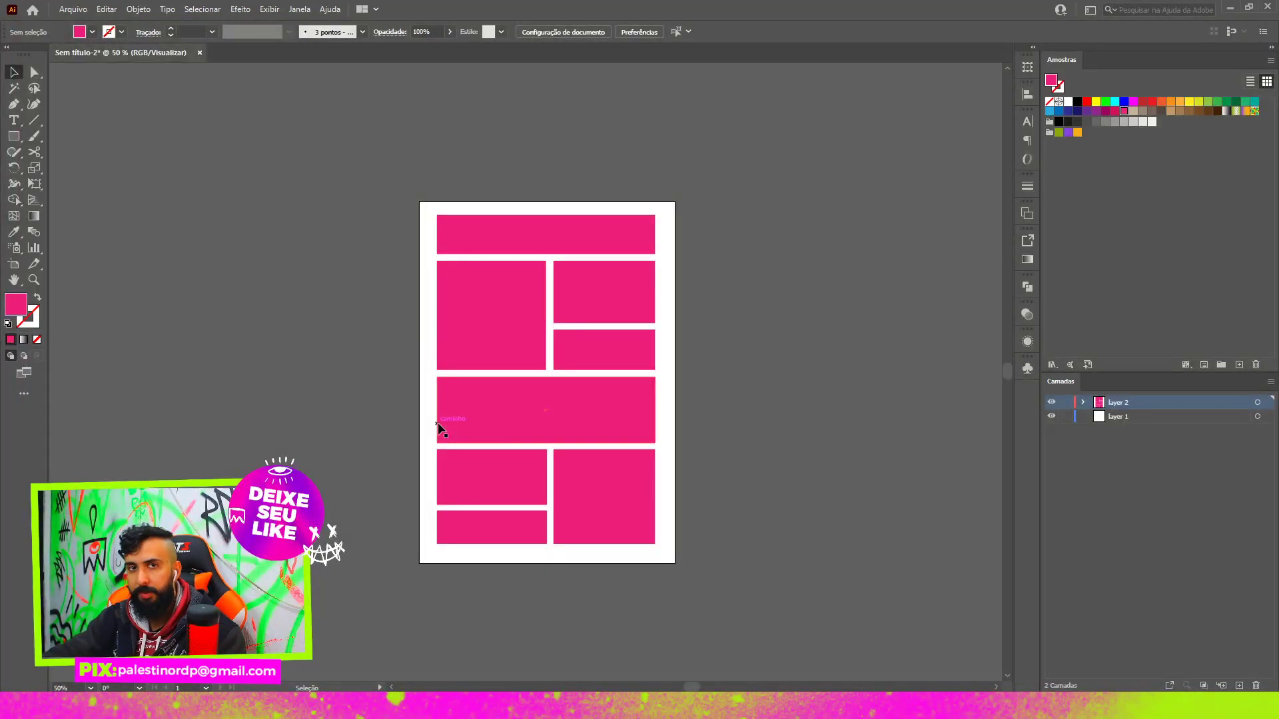
left_click(464, 215)
scroll(441, 218, "up", 3)
mouse_move(424, 202)
left_mouse_down()
mouse_move(397, 191)
mouse_move(429, 210)
left_mouse_up()
- Create a test text line 'S' above the top rectangle, then delete it
left_click(391, 290)
key("t")
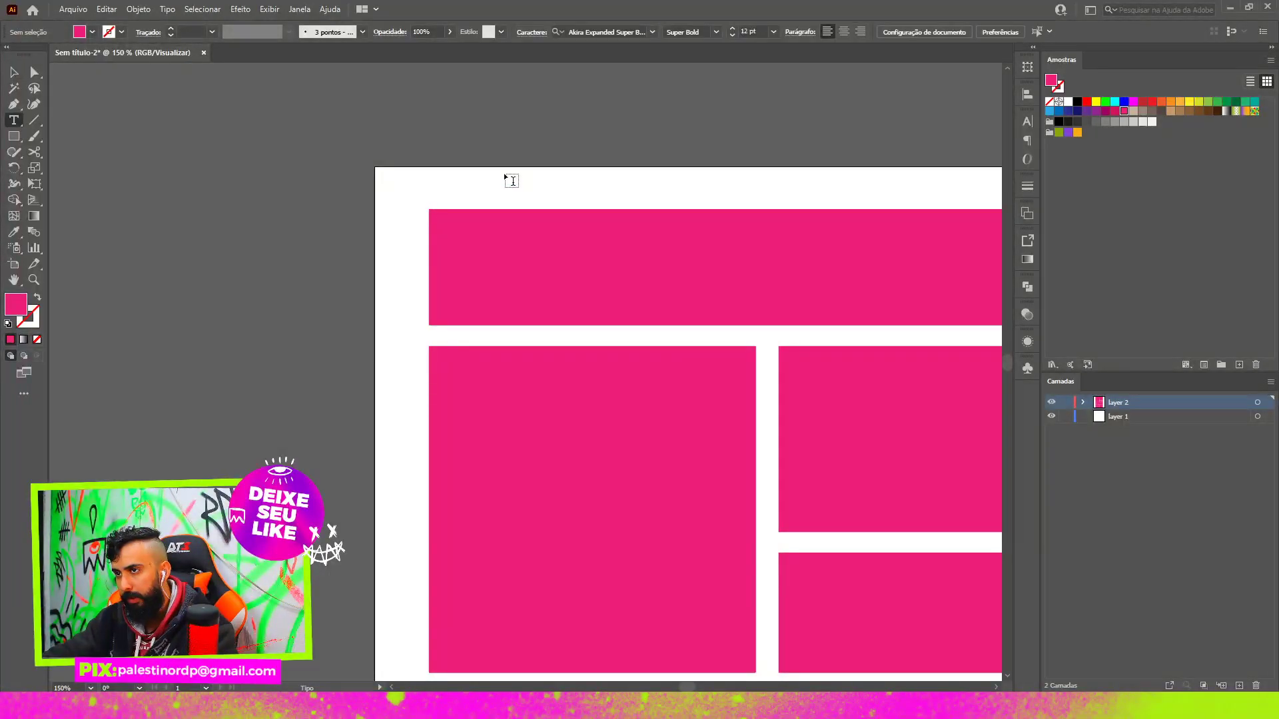
left_click(510, 176)
type("SDASDASDASDADSD")
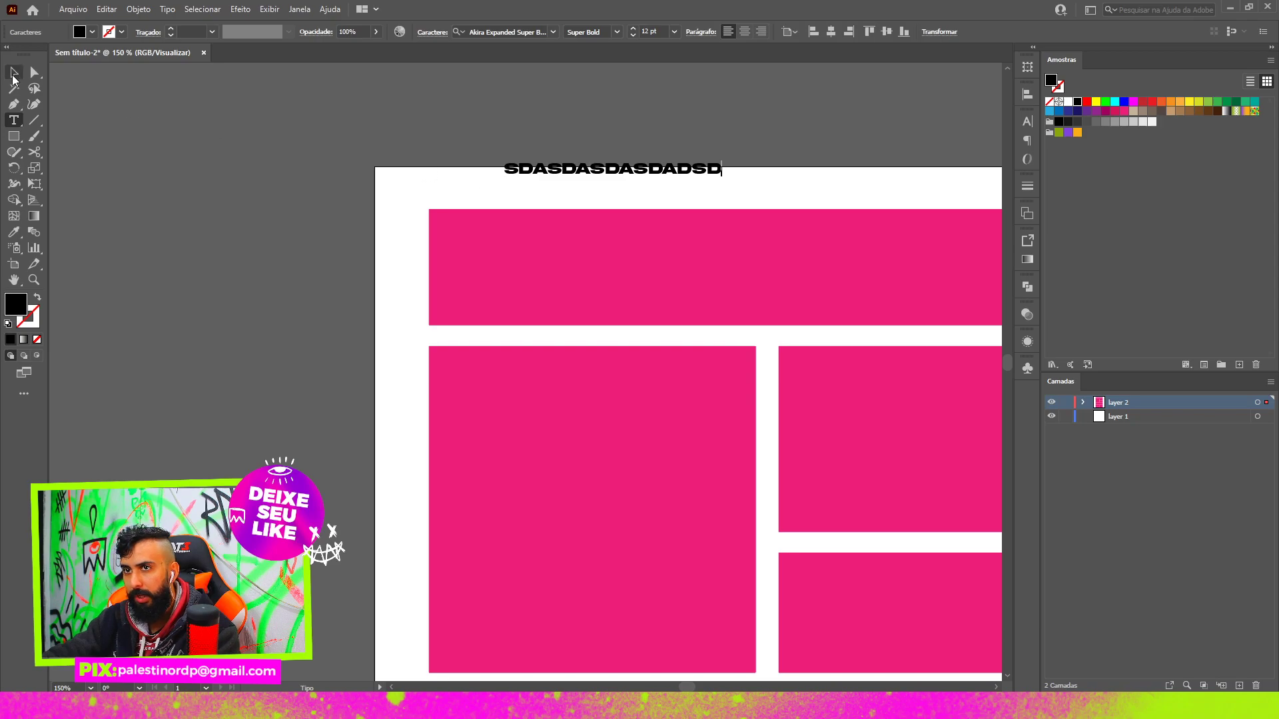
left_click(13, 75)
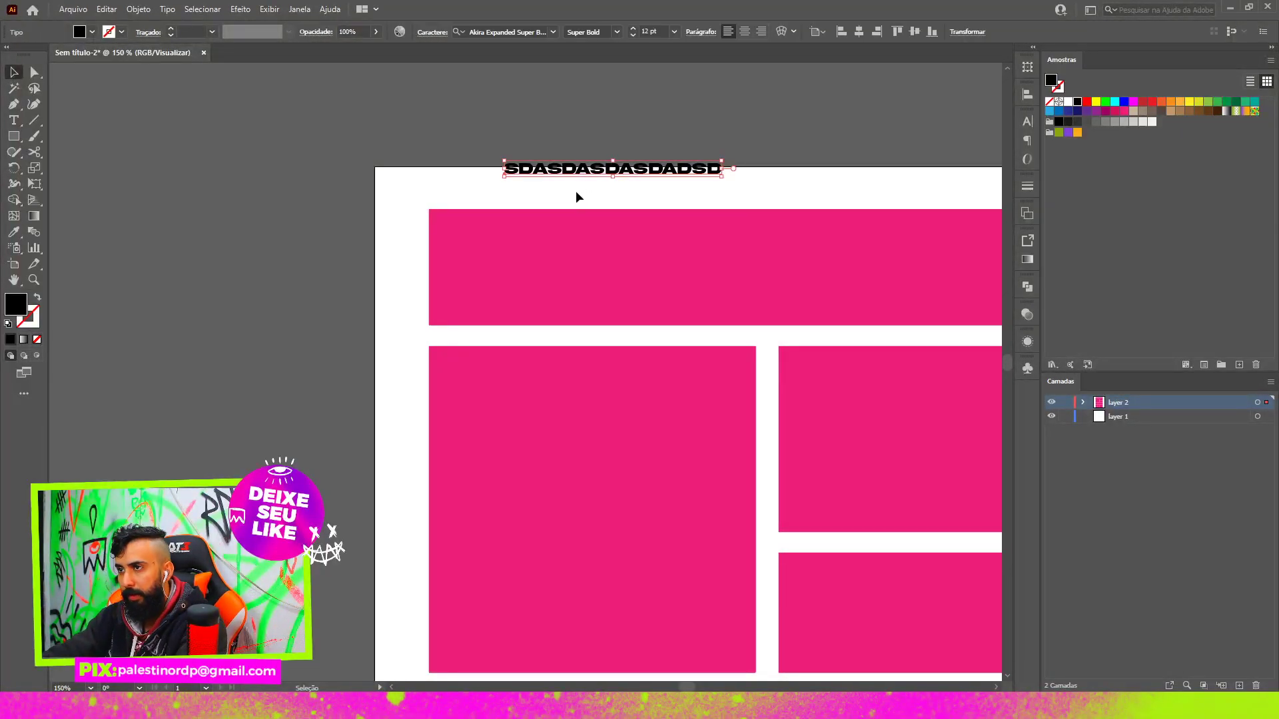
key("Delete")
- Add the headline 'DASDADDASDDDAS' left of the artboard and move it up-left
key("t")
left_click(193, 389)
type("DASDAD")
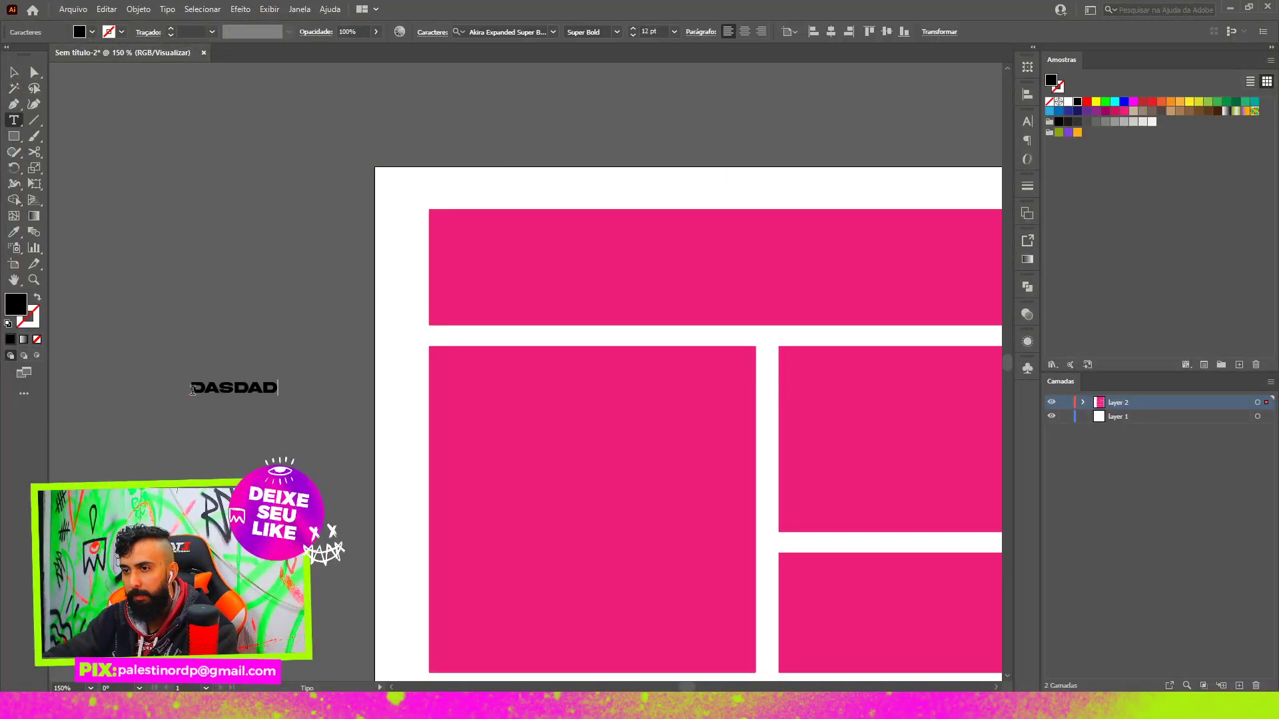
type("DASDDDAS")
key("Escape")
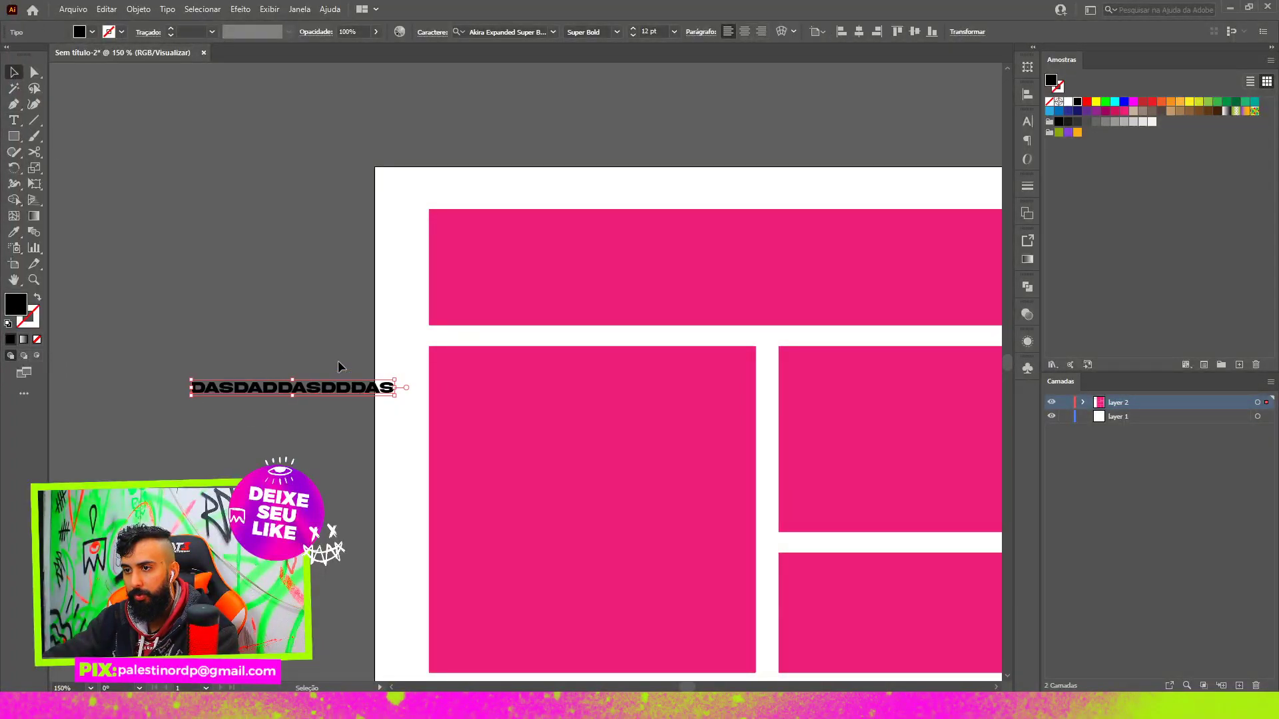
left_click_drag(333, 387, 275, 337)
left_click(242, 382)
- Draw a paragraph text box below the headline and fill it with placeholder letters
key("t")
left_click_drag(134, 360, 341, 568)
type("DSADASDDSADADHAUIS")
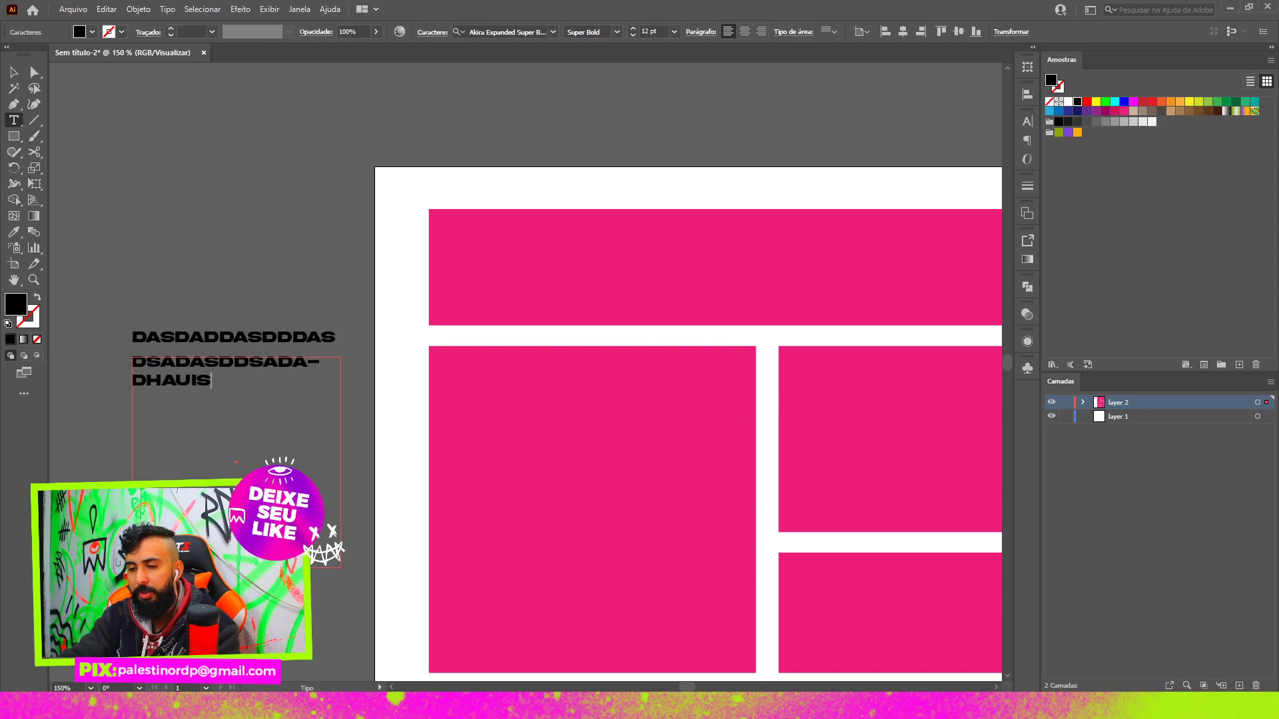
type("HDOASHDIOASHDOISHDIOAHSDIOAHSODHOISAHDIOASHDIOASDHIOSHDIOASDHASIODH")
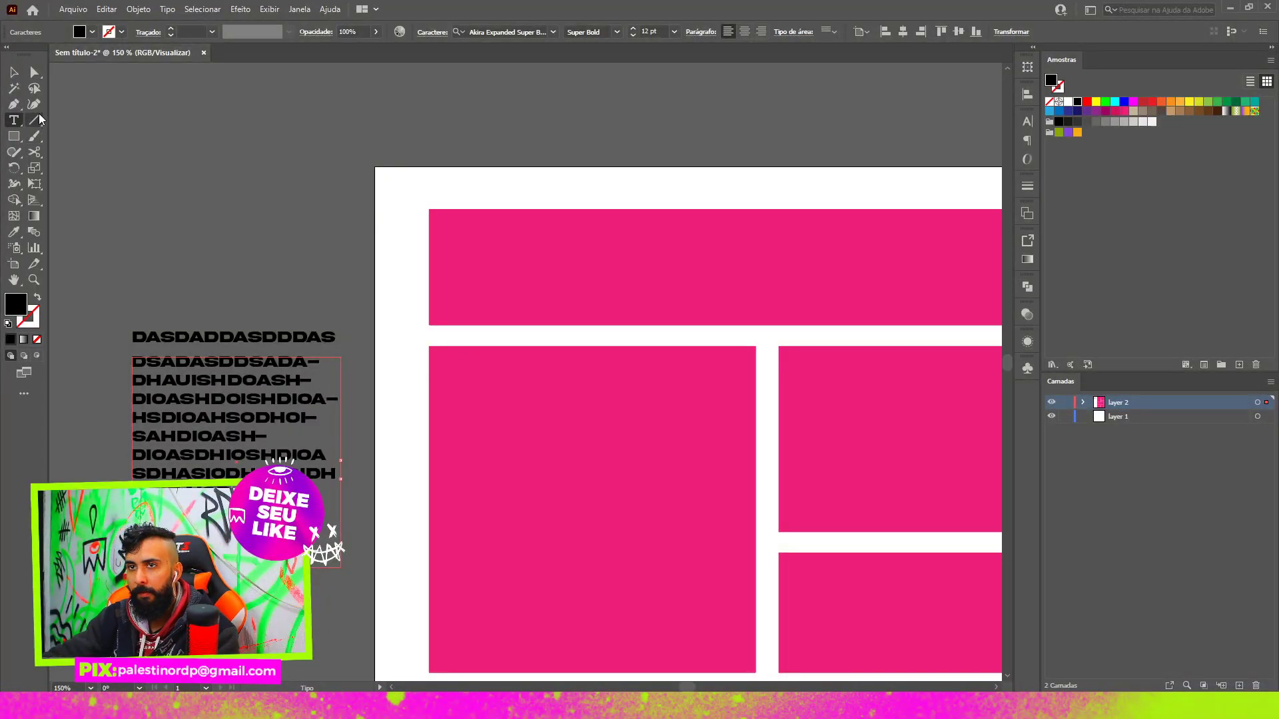
left_click(14, 74)
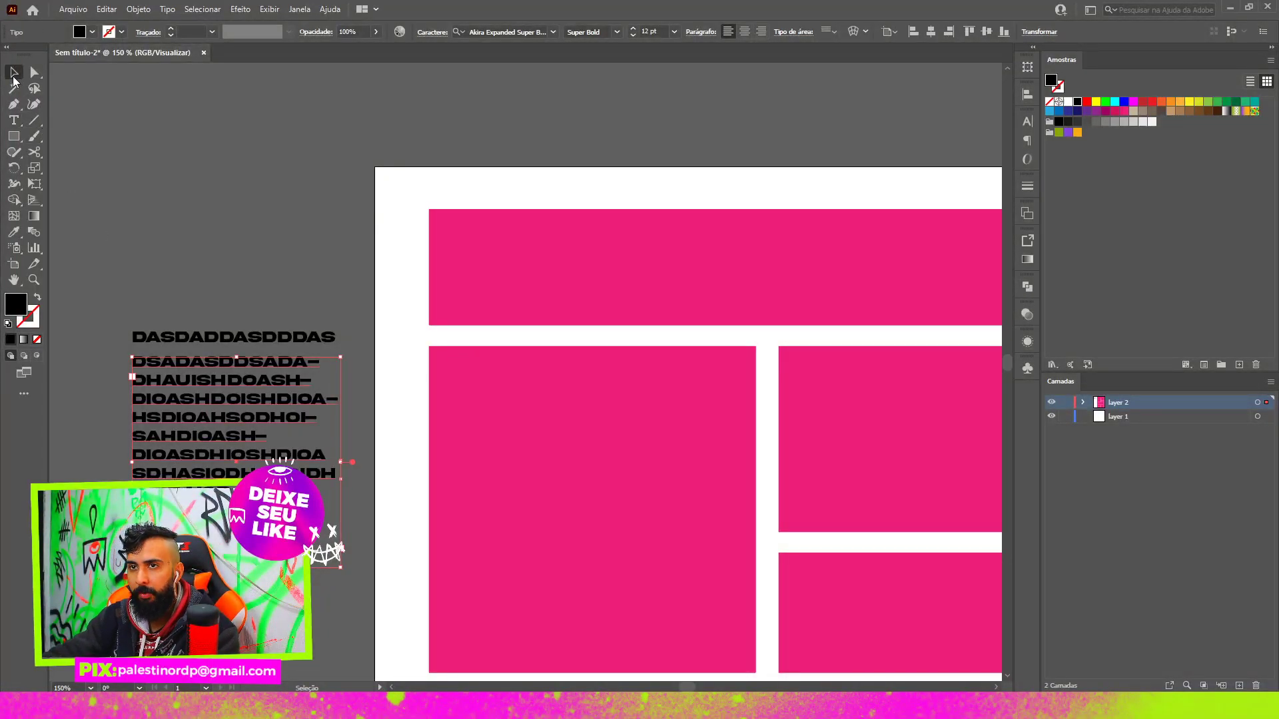
- Right-align the paragraph after trying centre and left alignment
left_click(745, 33)
left_click(728, 32)
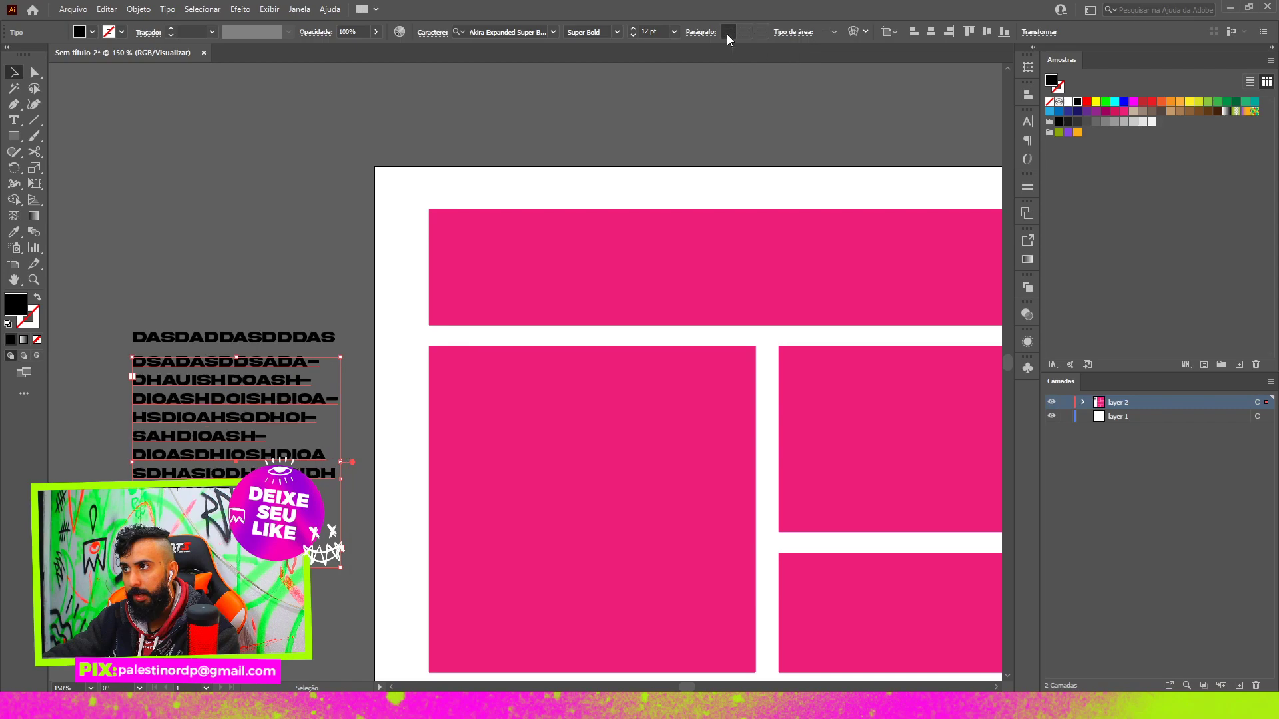
left_click(744, 34)
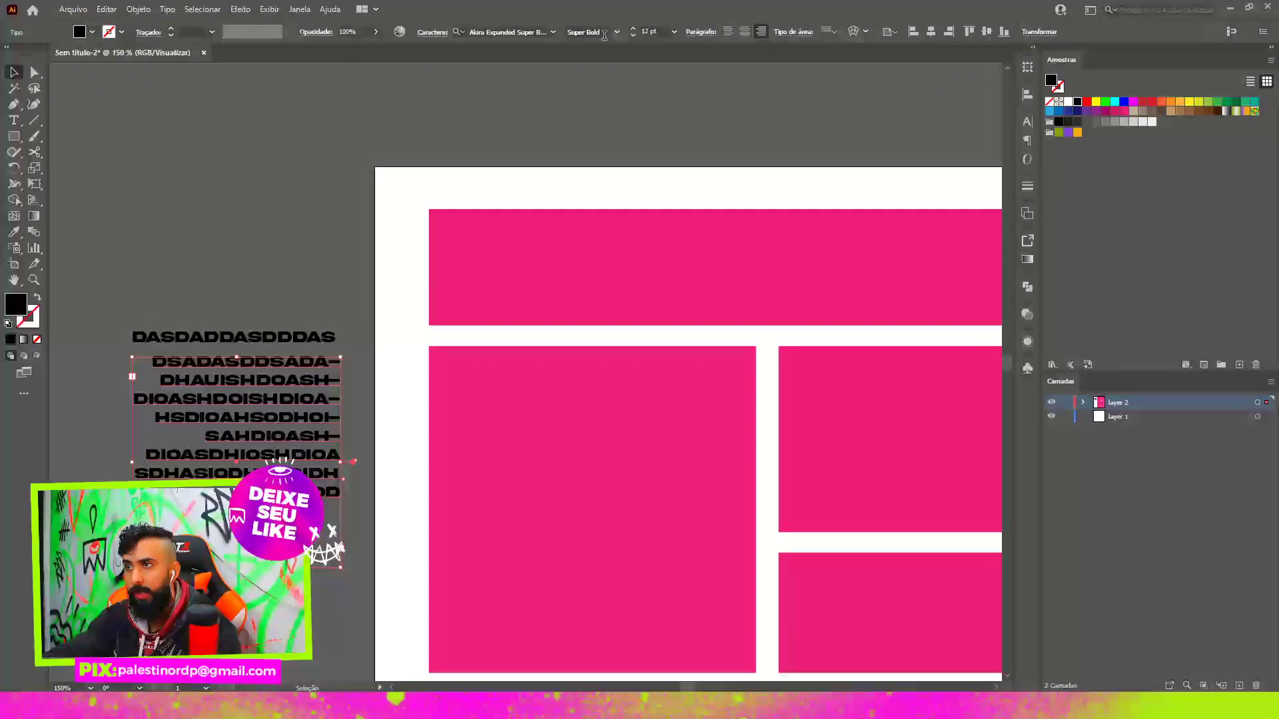
- Set the paragraph's font to Mont in the Heavy style
left_click(553, 32)
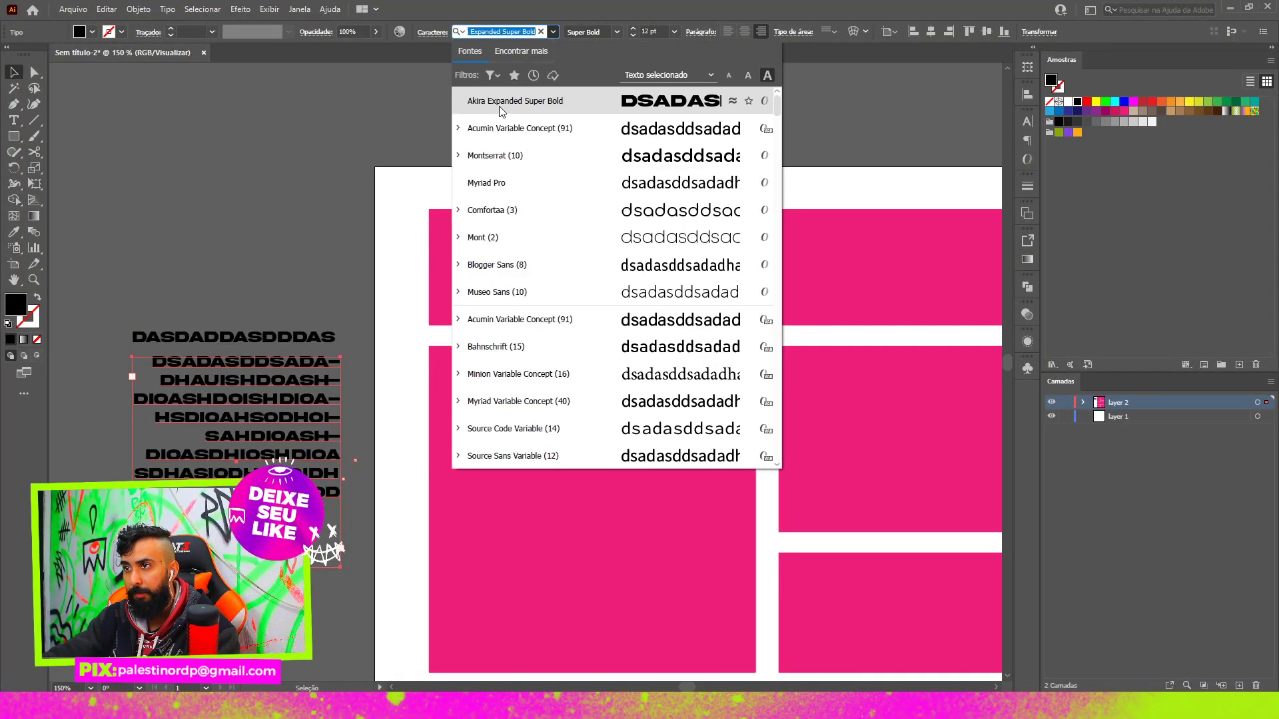
left_click(510, 234)
left_click(616, 32)
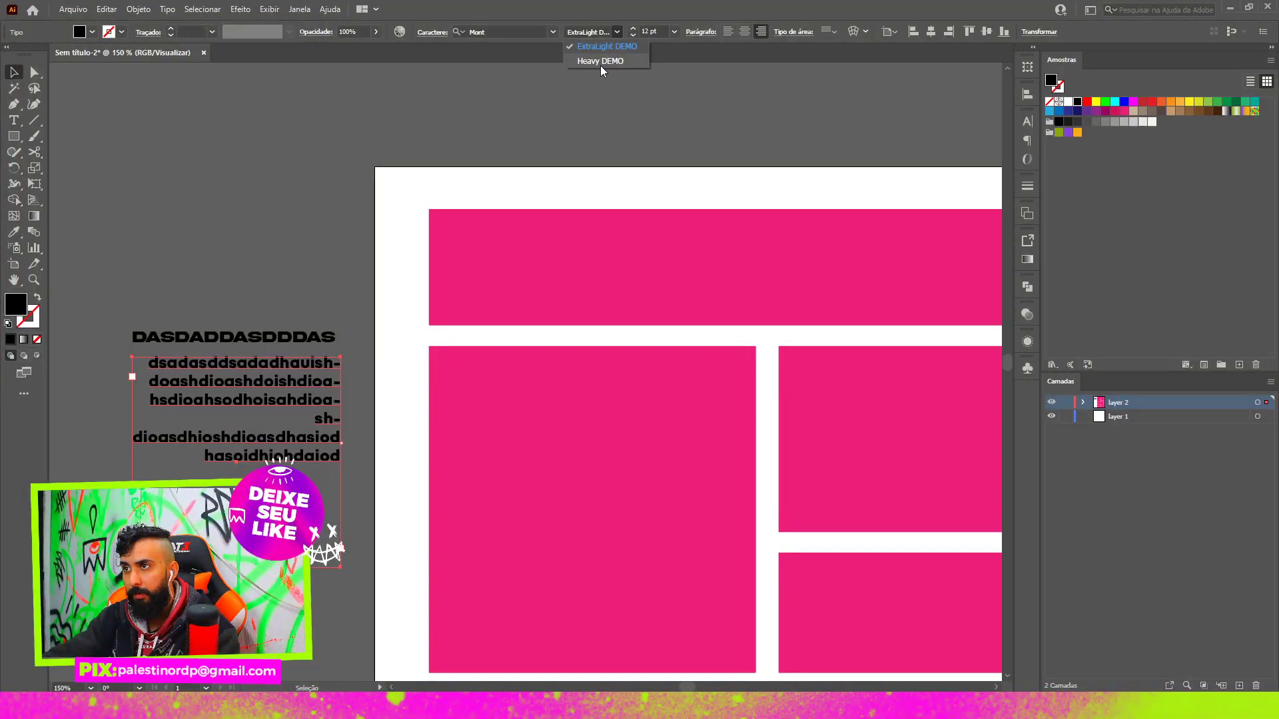
left_click(600, 62)
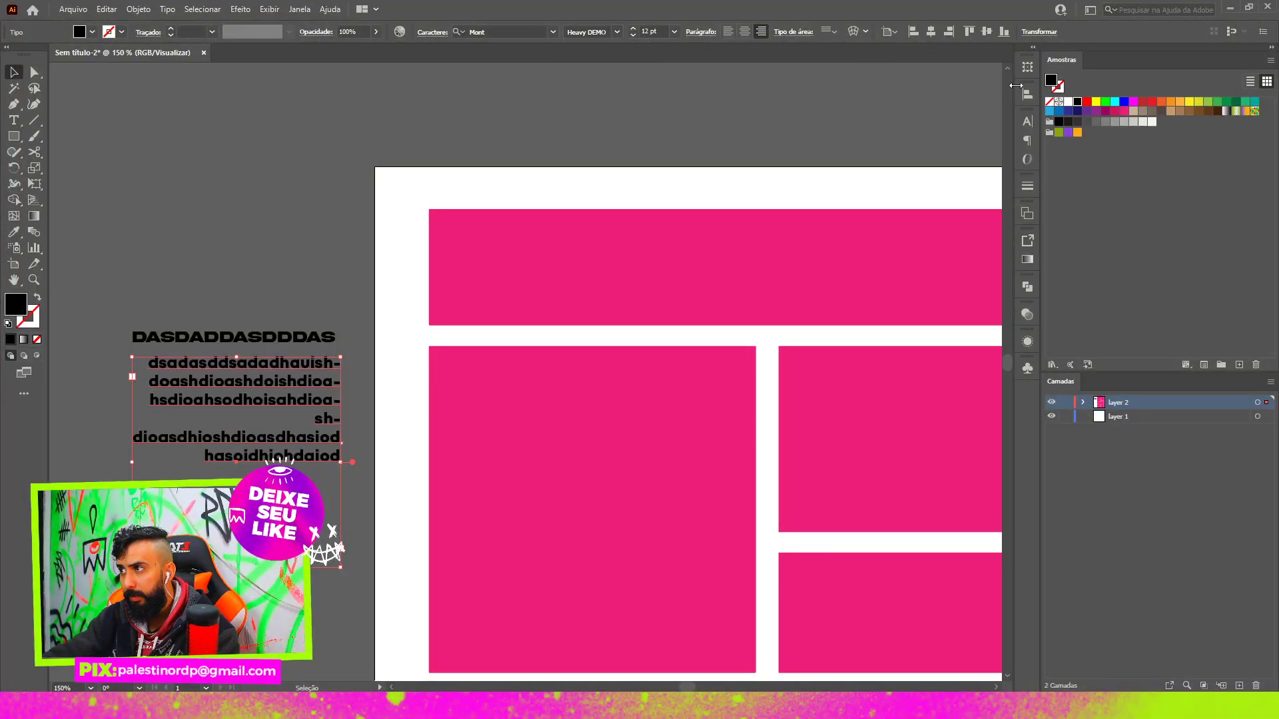
left_click(1028, 121)
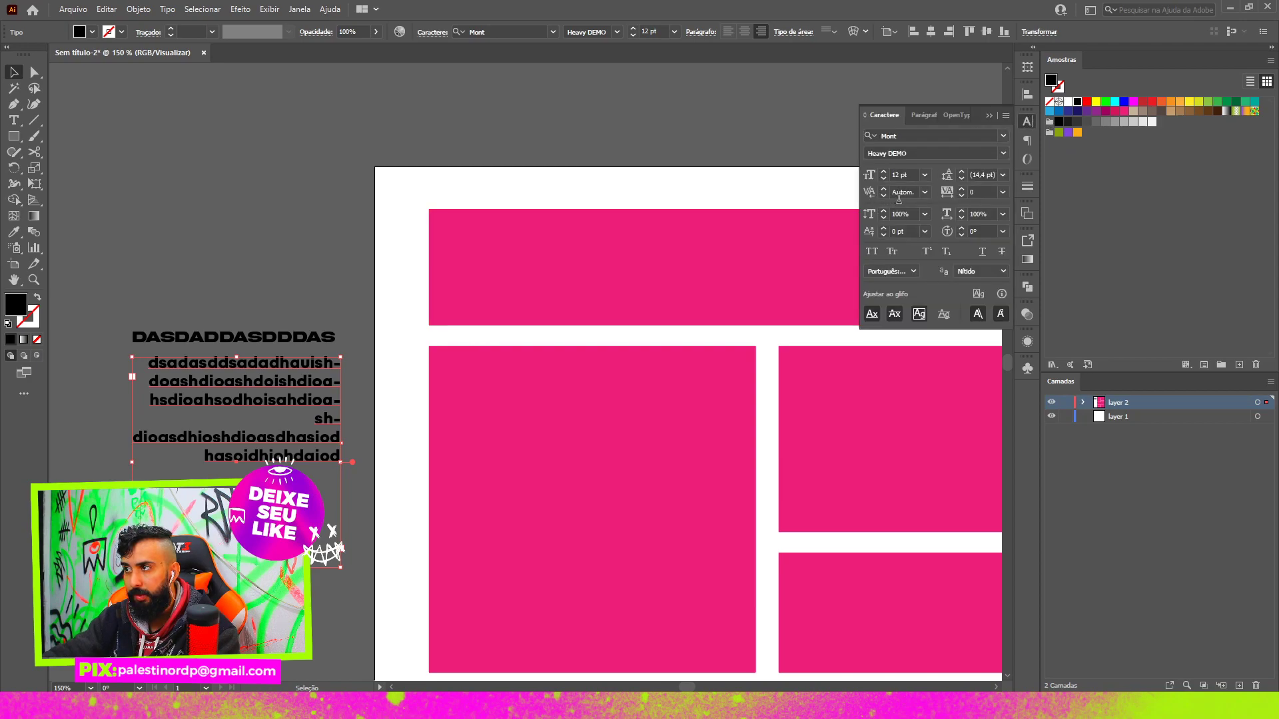
- Give the paragraph 17 pt size, 17 pt leading and tracking 36
left_click(902, 175)
type("17")
key("Return")
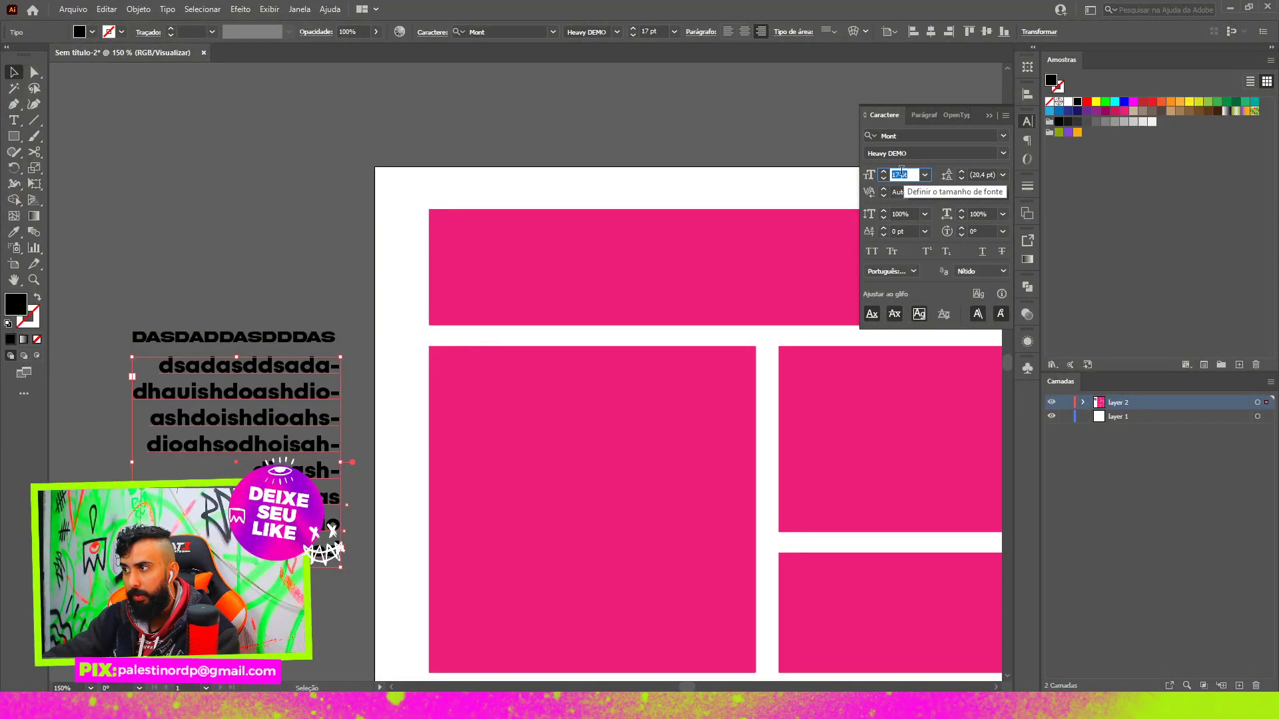
left_click(977, 174)
type("8")
key("Return")
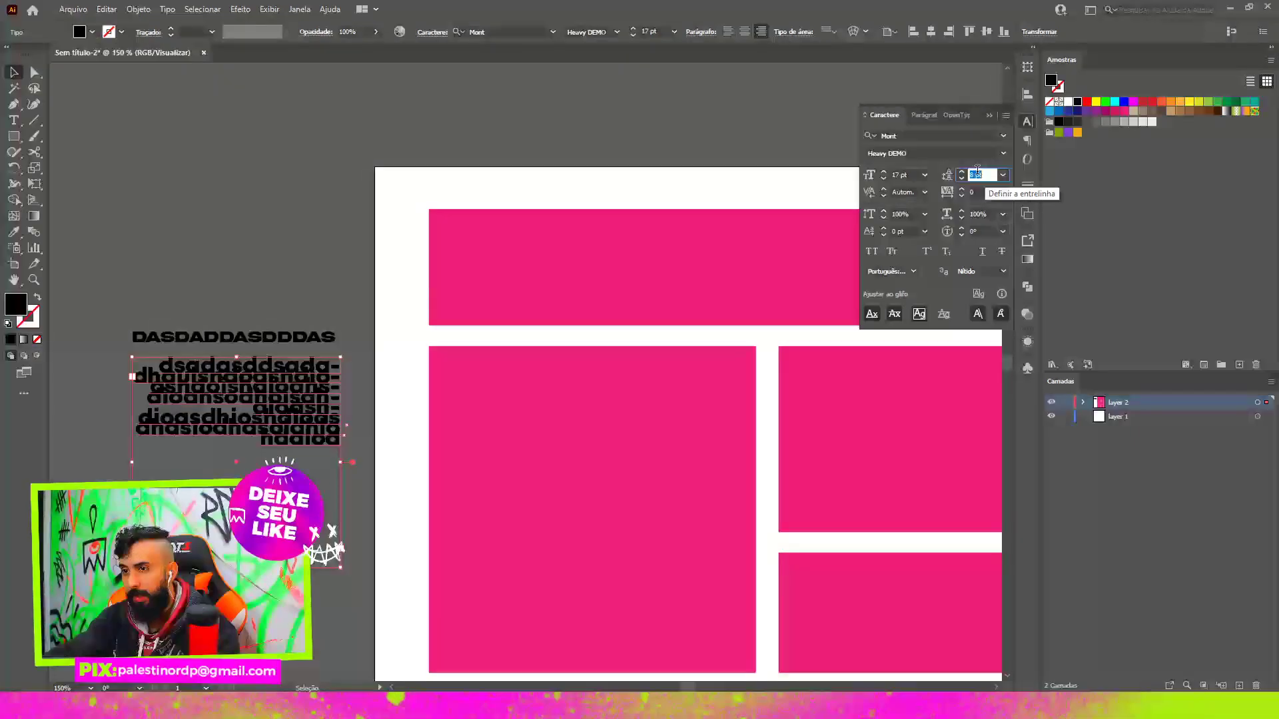
type("17")
key("Return")
left_click(982, 192)
type("18")
key("Return")
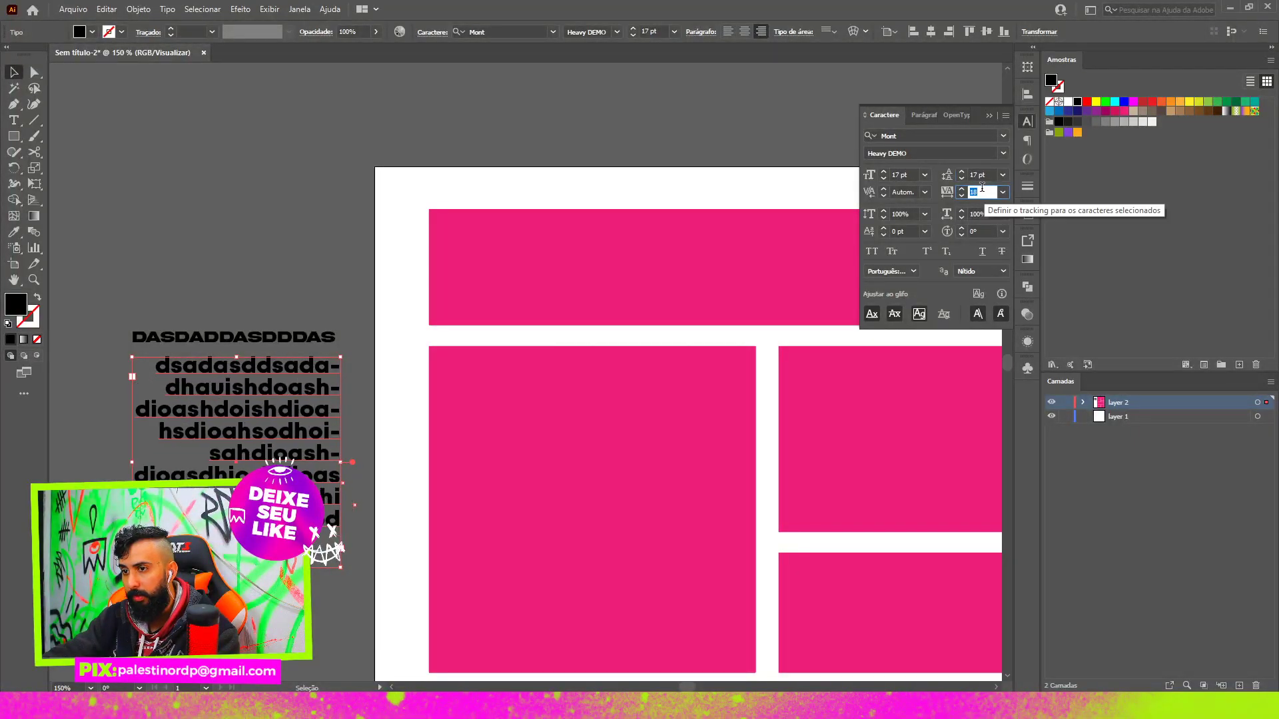
type("36")
key("Return")
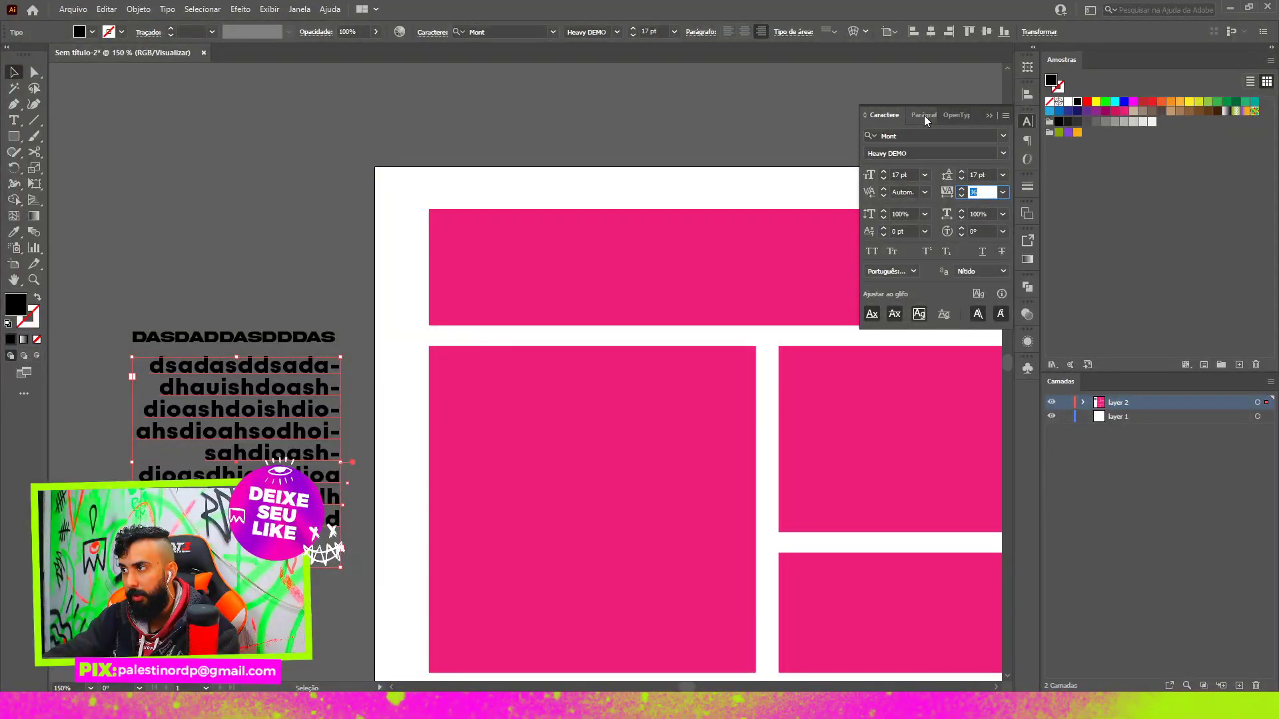
- Turn off hyphenation for the paragraph and close the Character panel
left_click(924, 115)
left_click(861, 220)
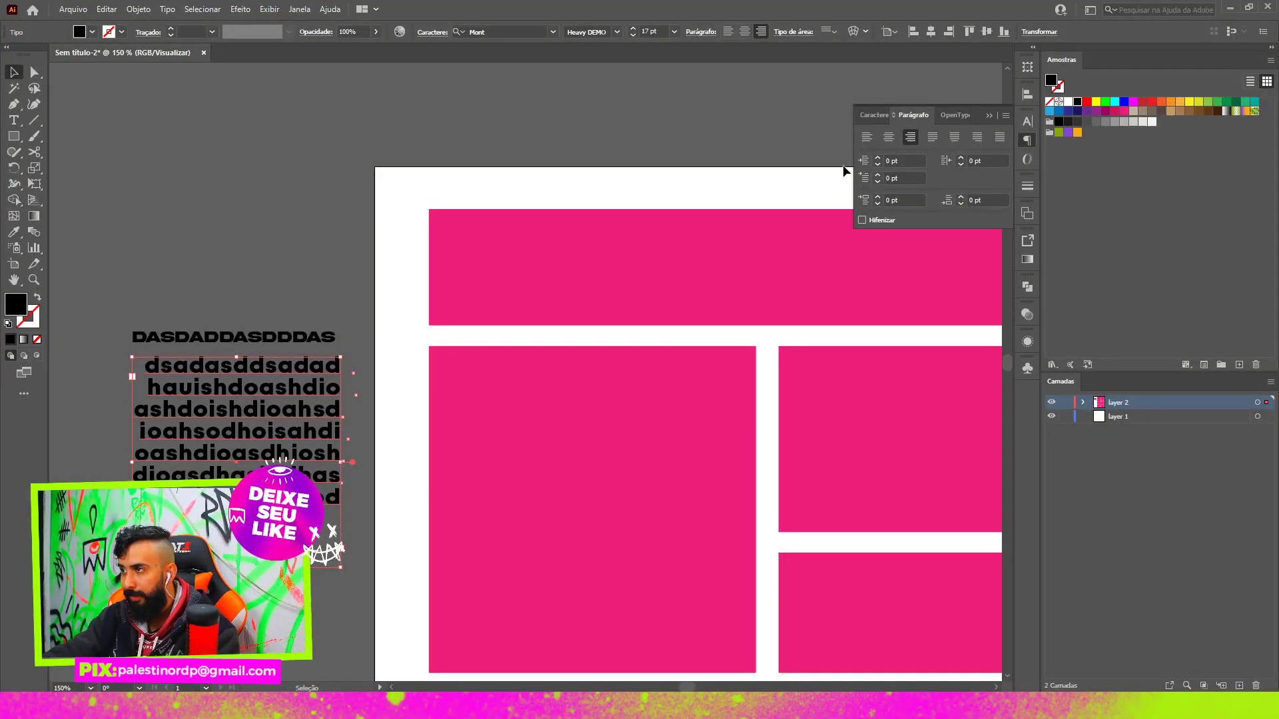
left_click(883, 117)
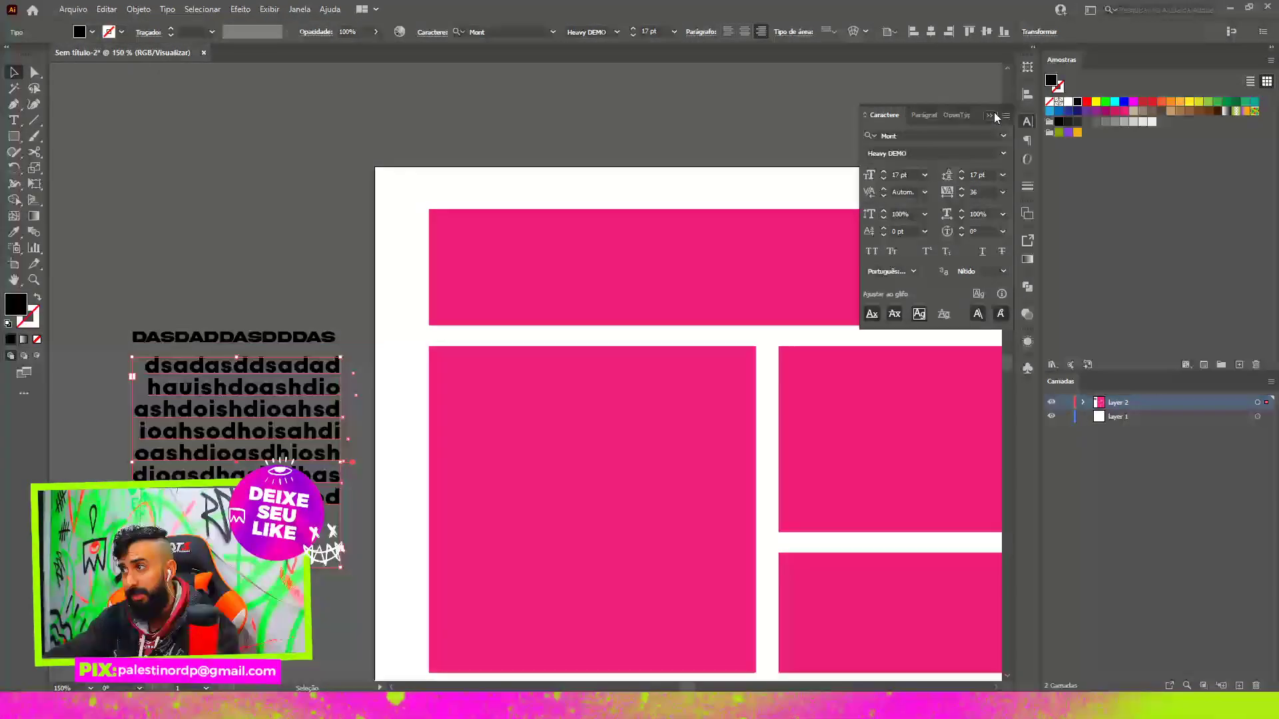
left_click(1007, 124)
- Stretch the headline wider to the left by dragging its handle
scroll(519, 313, "down", 1)
scroll(519, 313, "down", 2)
scroll(519, 313, "up", 4)
scroll(519, 313, "up", 1)
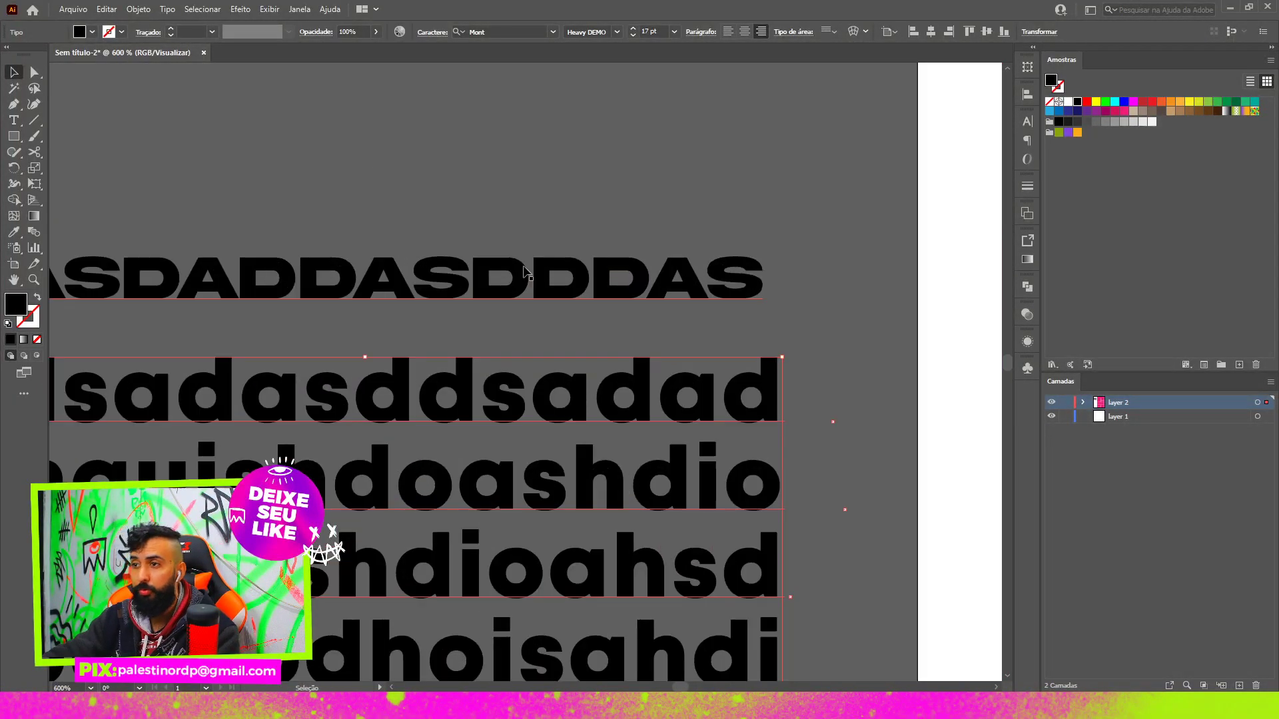
scroll(468, 325, "down", 2)
left_click_drag(379, 293, 283, 288)
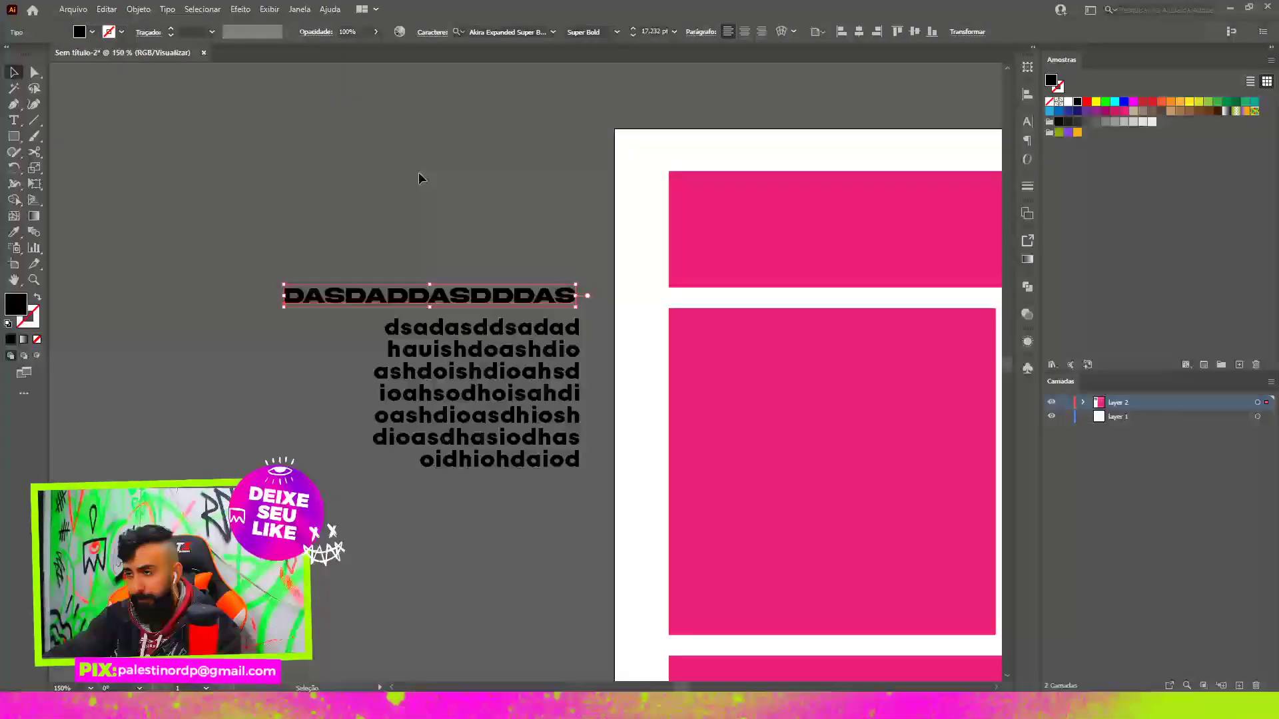
left_click(447, 186)
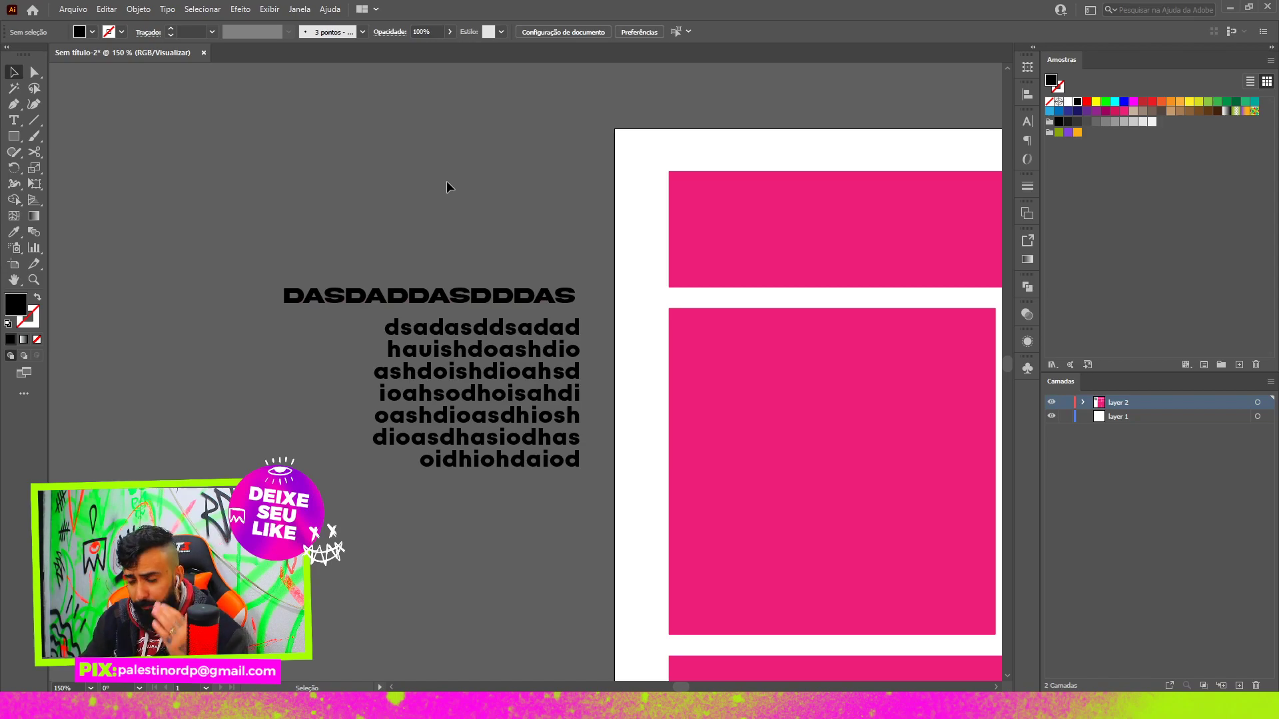